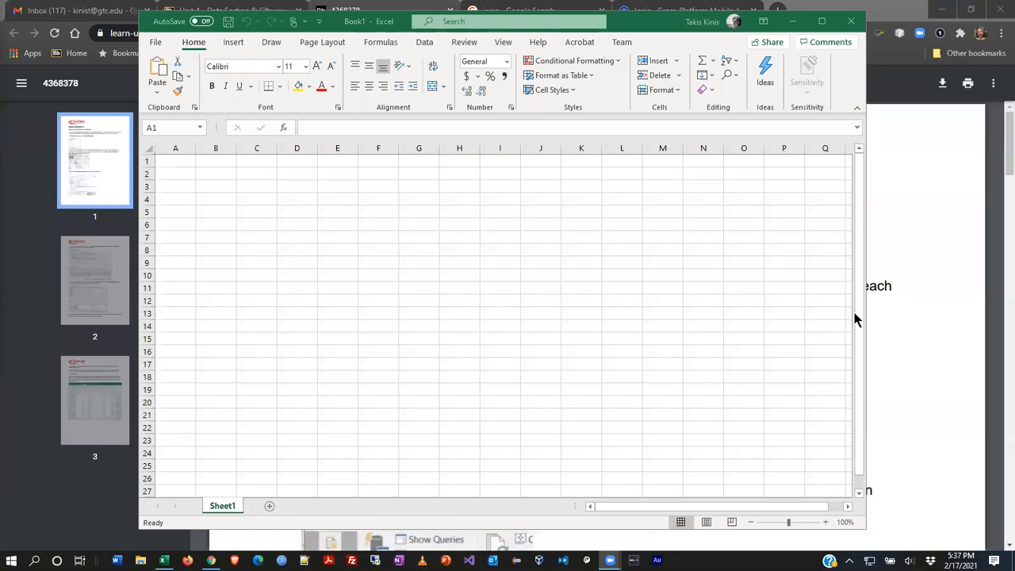
Switch to the browser, review the PDF's first import instructions, and download U4_LiquorLicenses.csv from the U4 Import & Clean Data assignment.
key(alt+Tab)
key(alt+Tab)
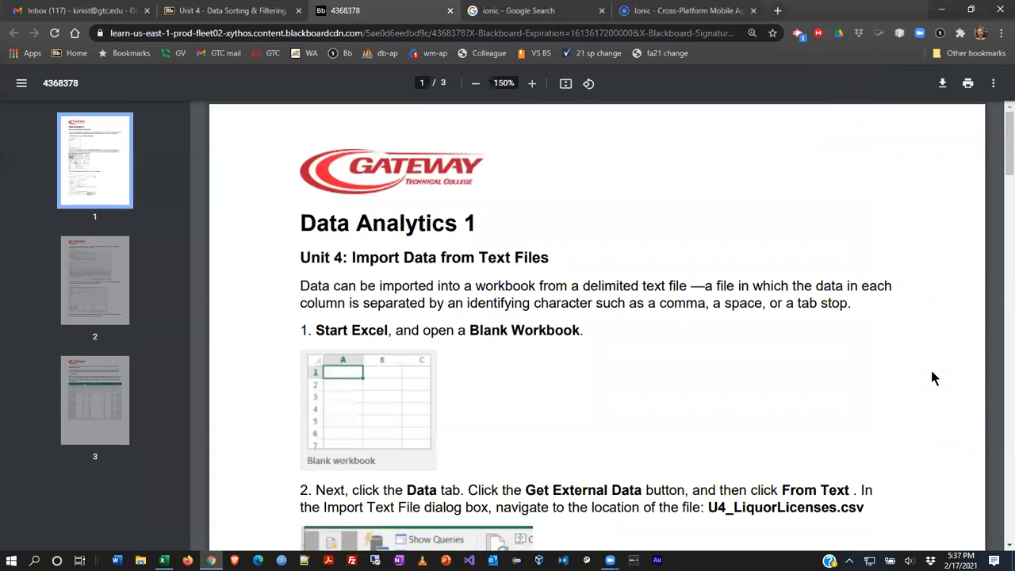
scroll(880, 365, down, 2)
scroll(890, 349, down, 1)
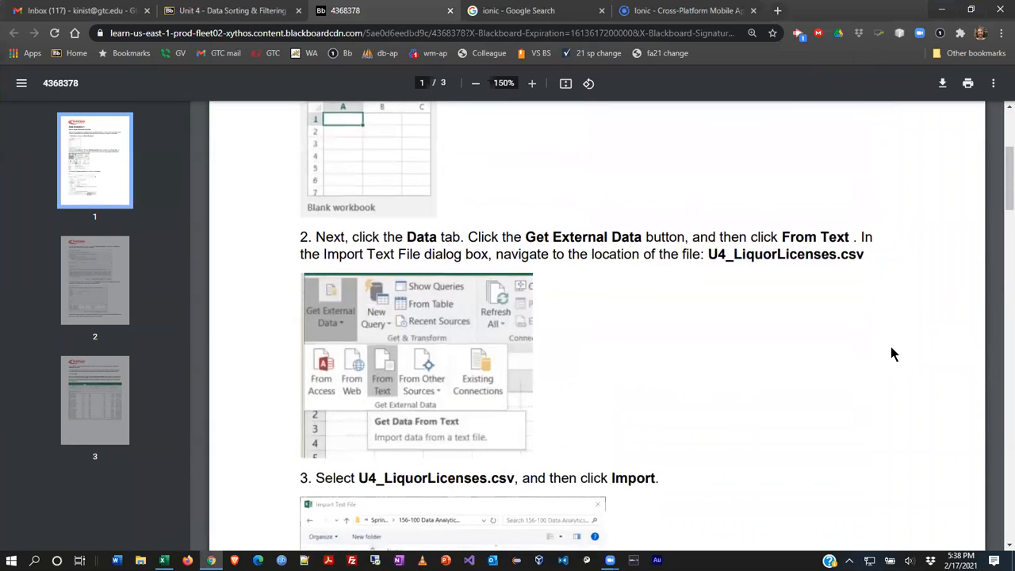
scroll(890, 349, down, 1)
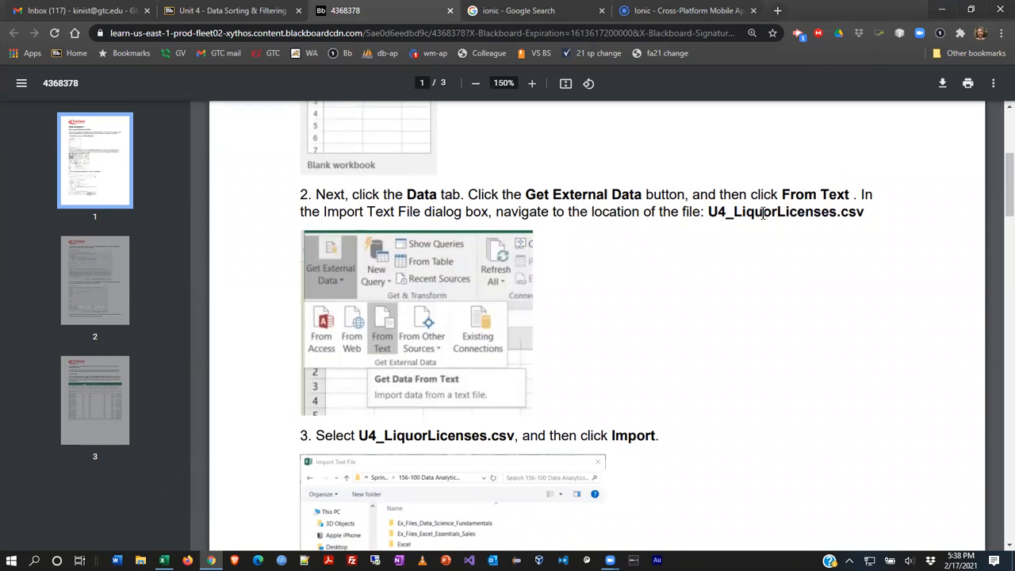
click(200, 22)
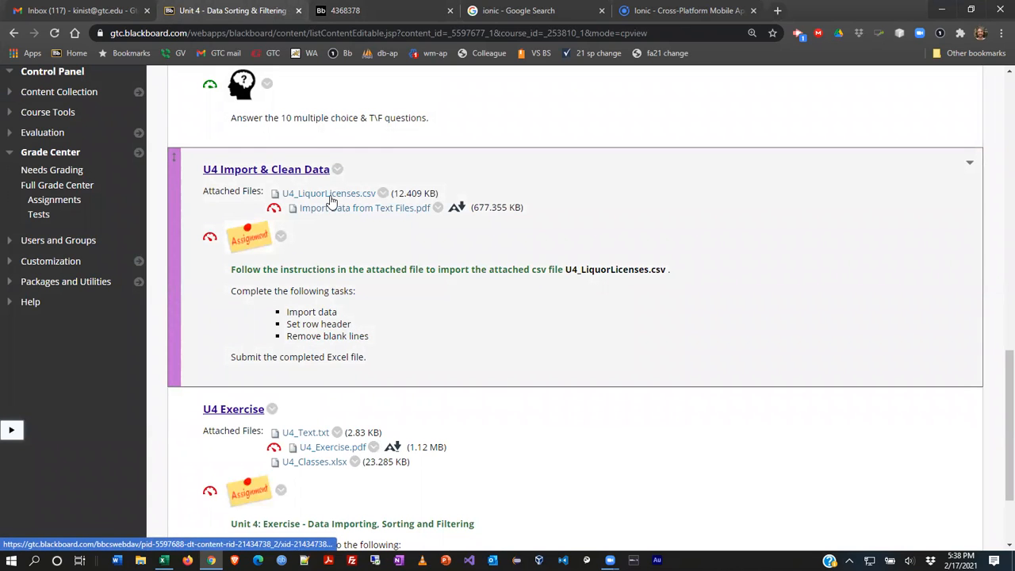
click(331, 201)
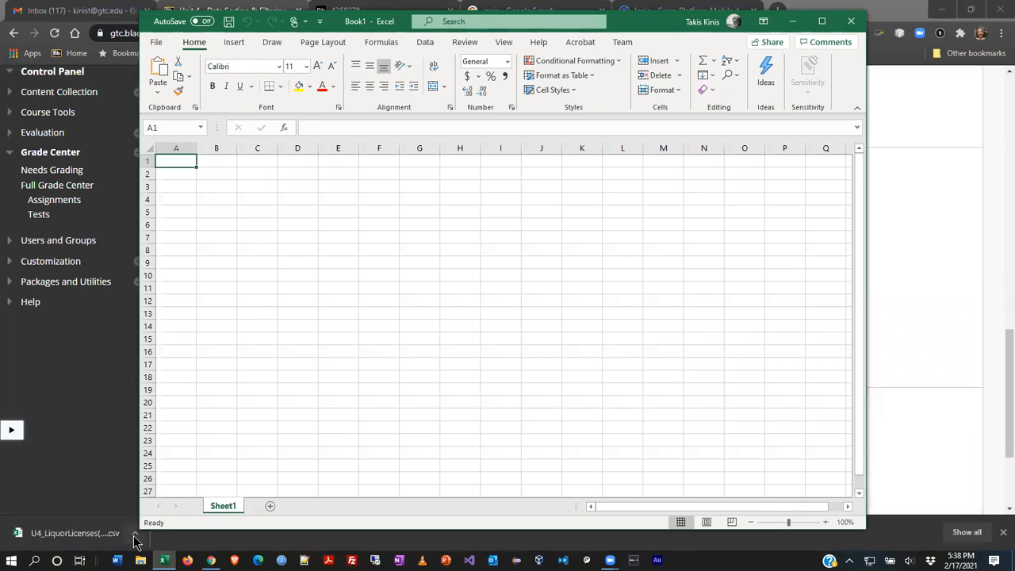
Show the downloaded liquor licenses CSV in its folder and open it in Excel to look over its raw data.
click(135, 535)
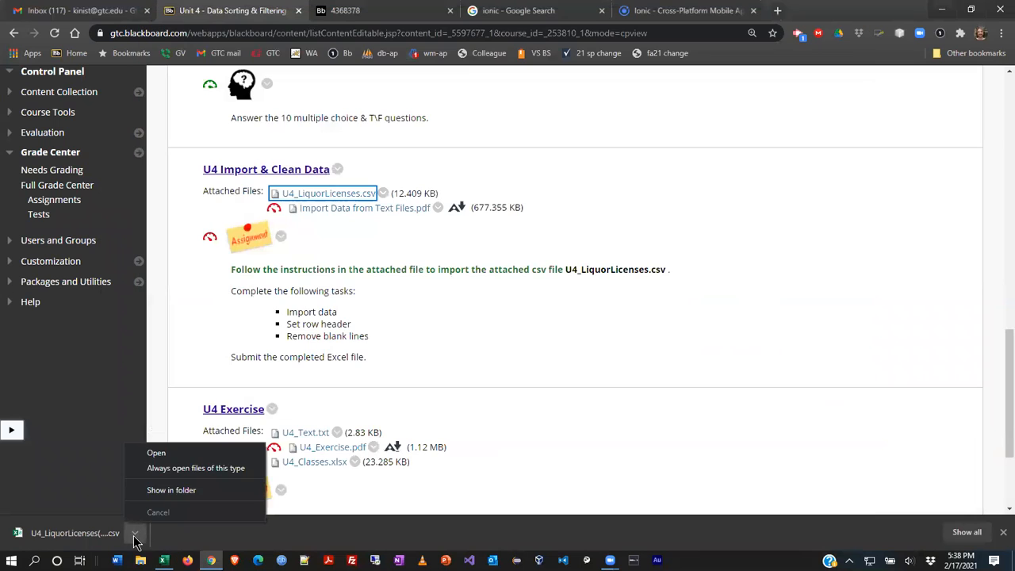
click(174, 490)
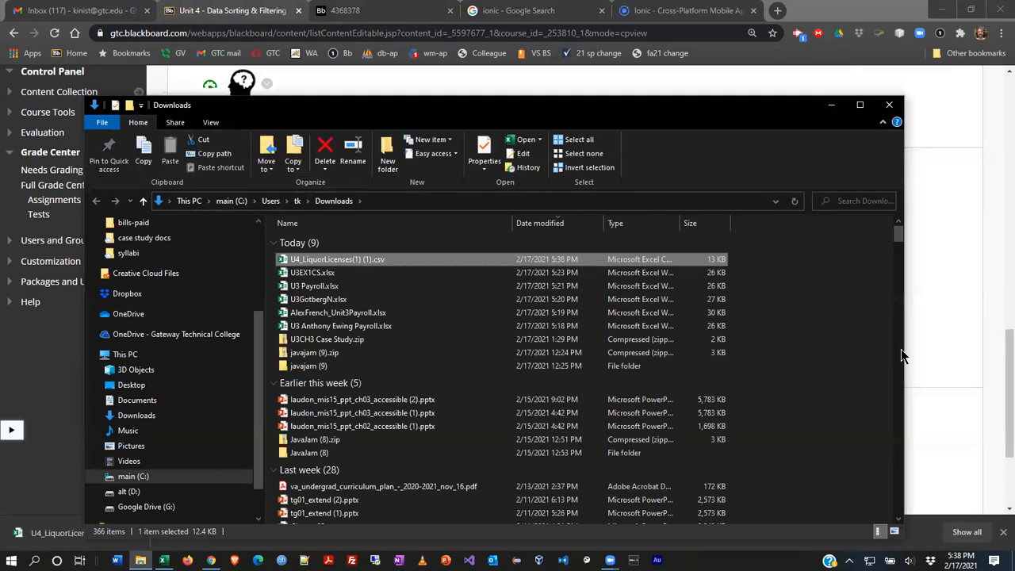
double_click(346, 267)
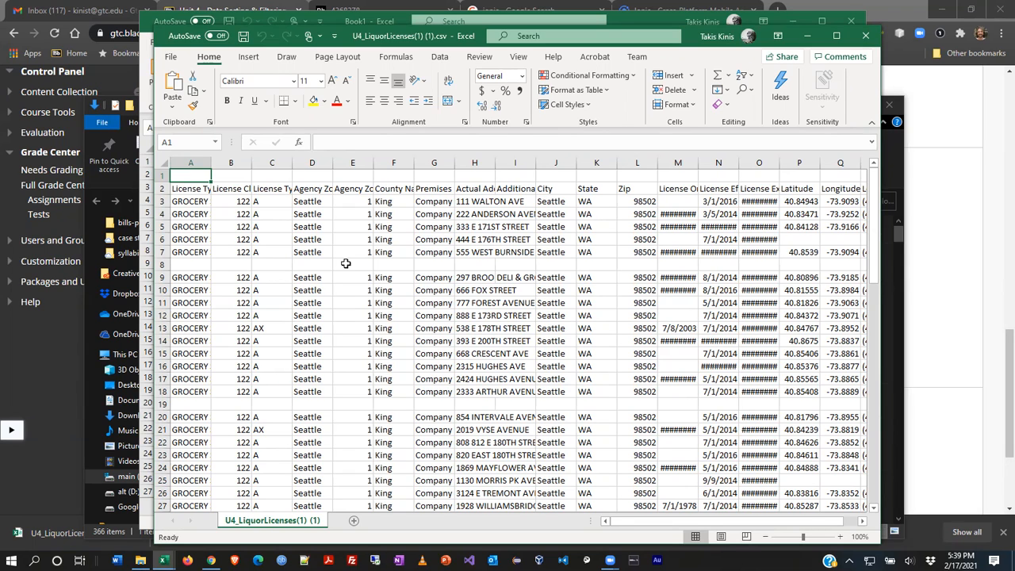
click(865, 36)
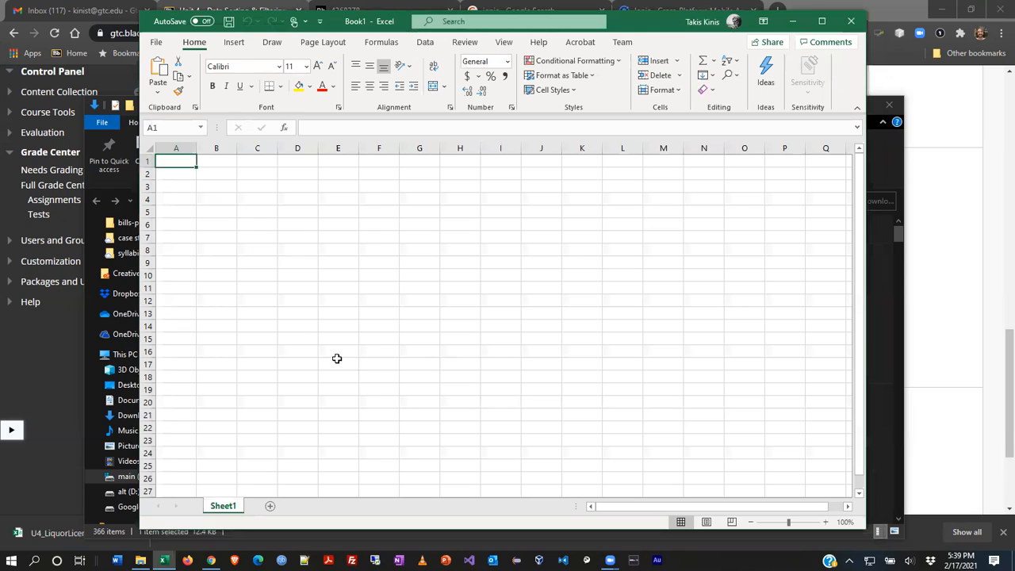
Import U4_LiquorLicenses(1) (1).csv from the Downloads folder into Book1 as Text/CSV data and open it for transforming in Power Query Editor.
click(428, 43)
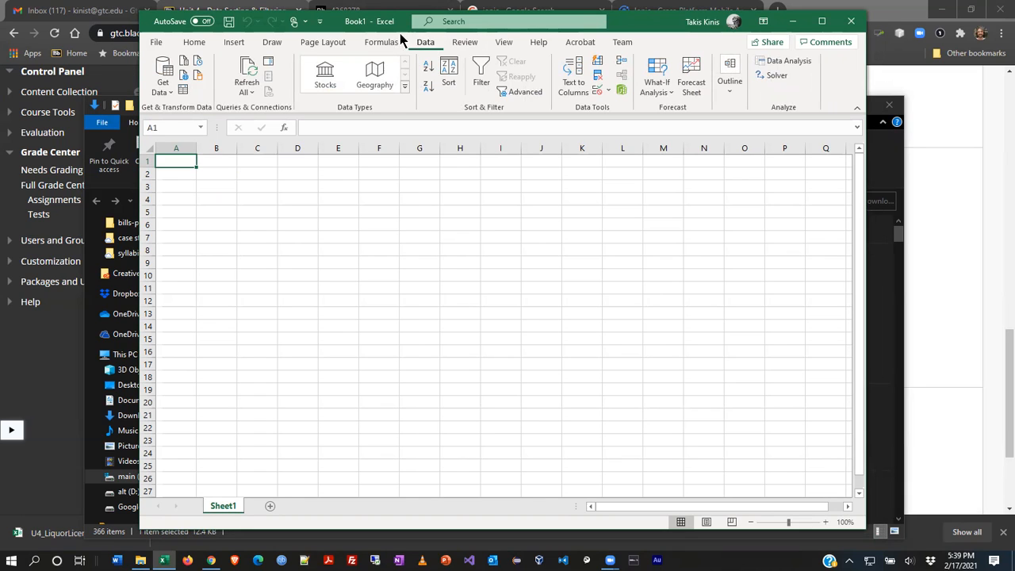
click(165, 92)
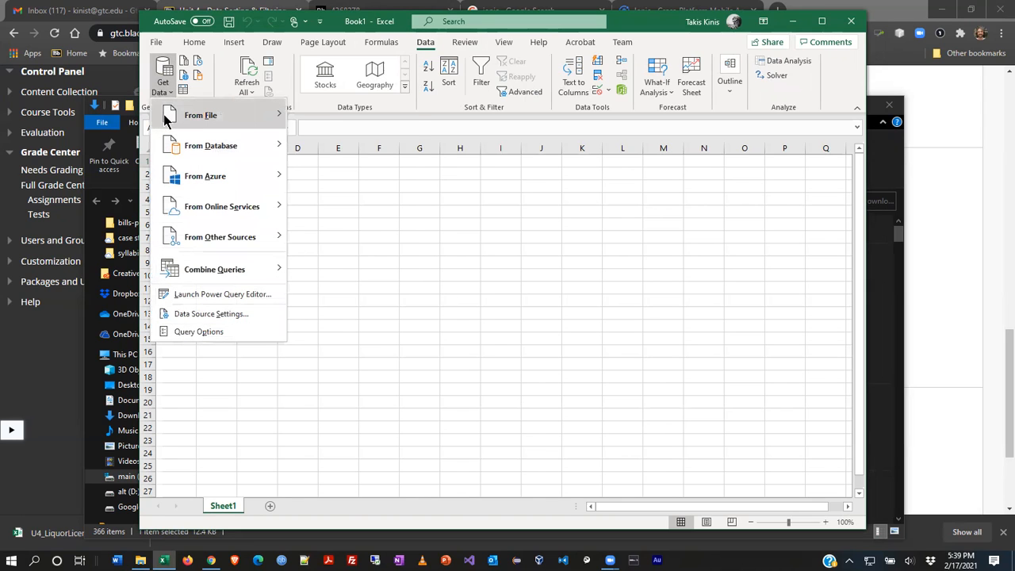
mouse_move(166, 117)
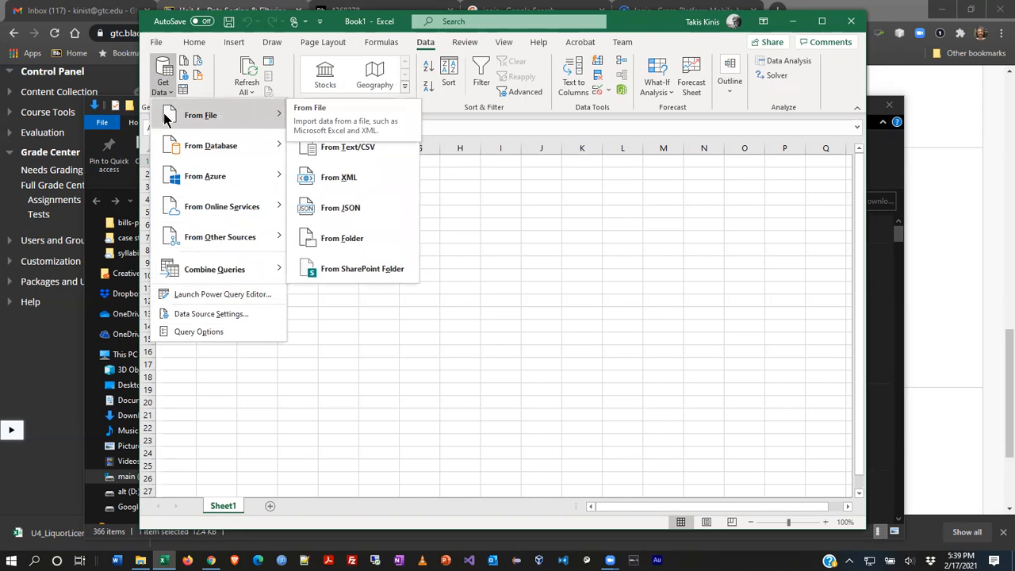
click(384, 150)
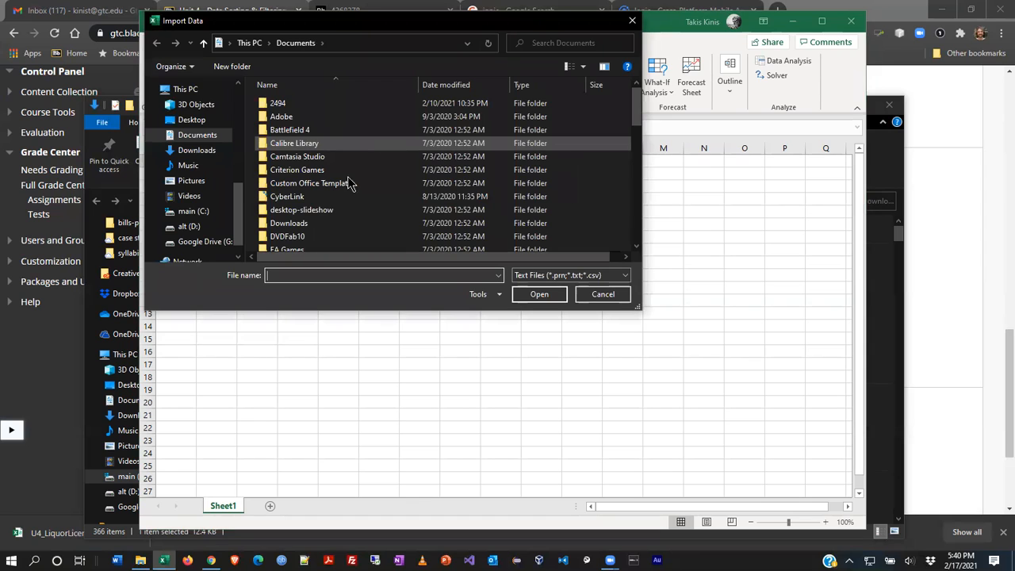
click(204, 150)
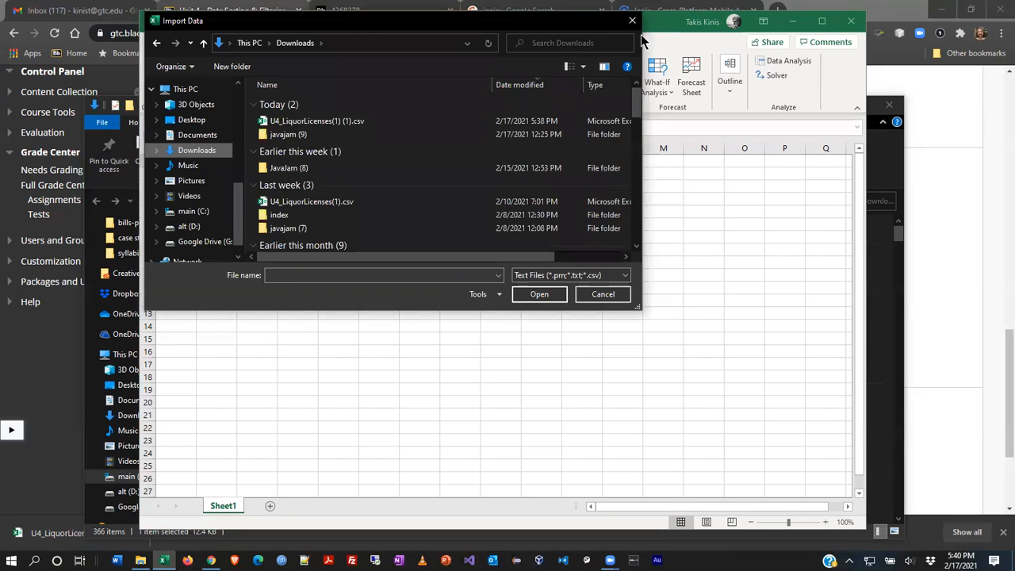
click(583, 67)
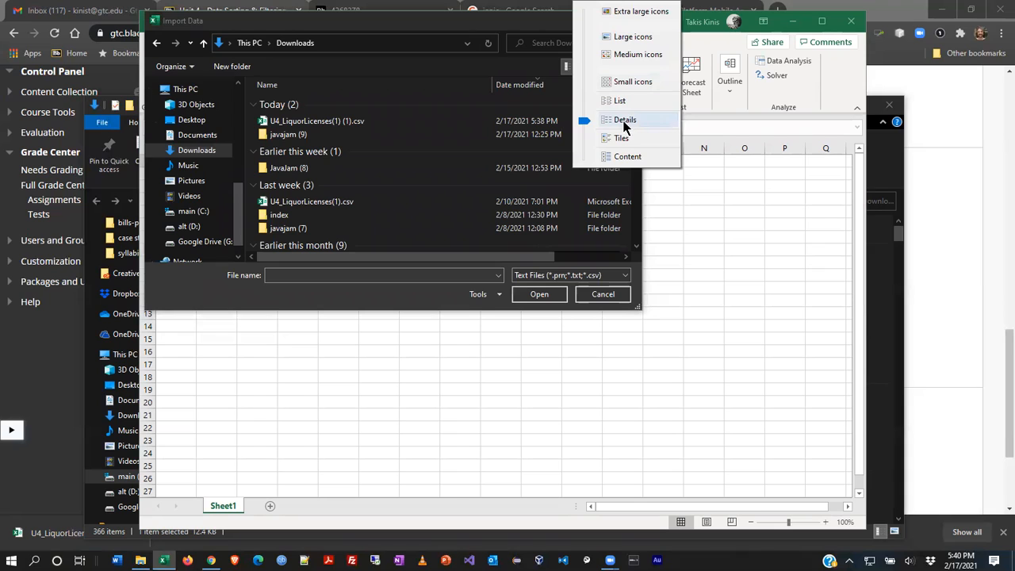
click(403, 75)
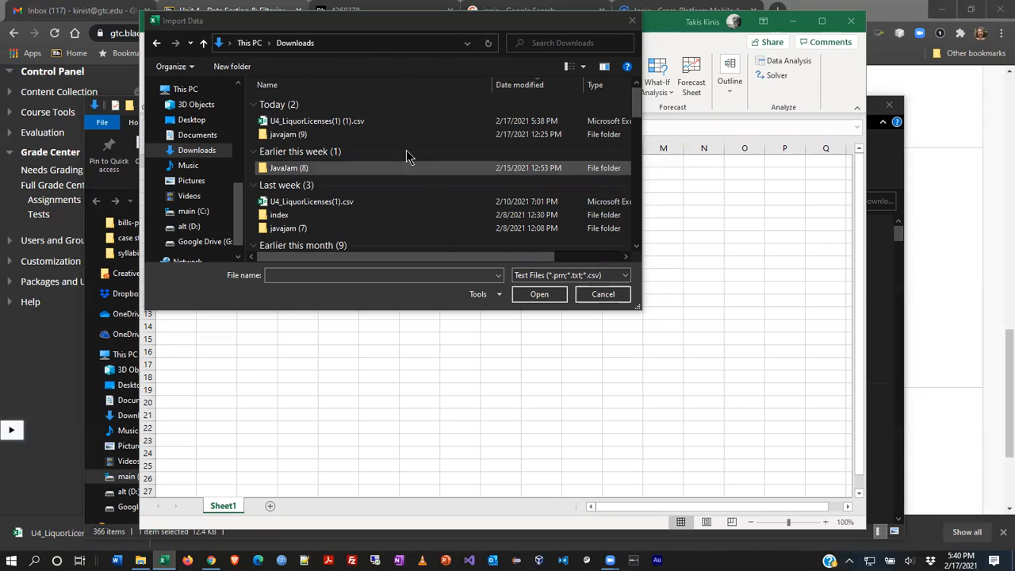
click(347, 123)
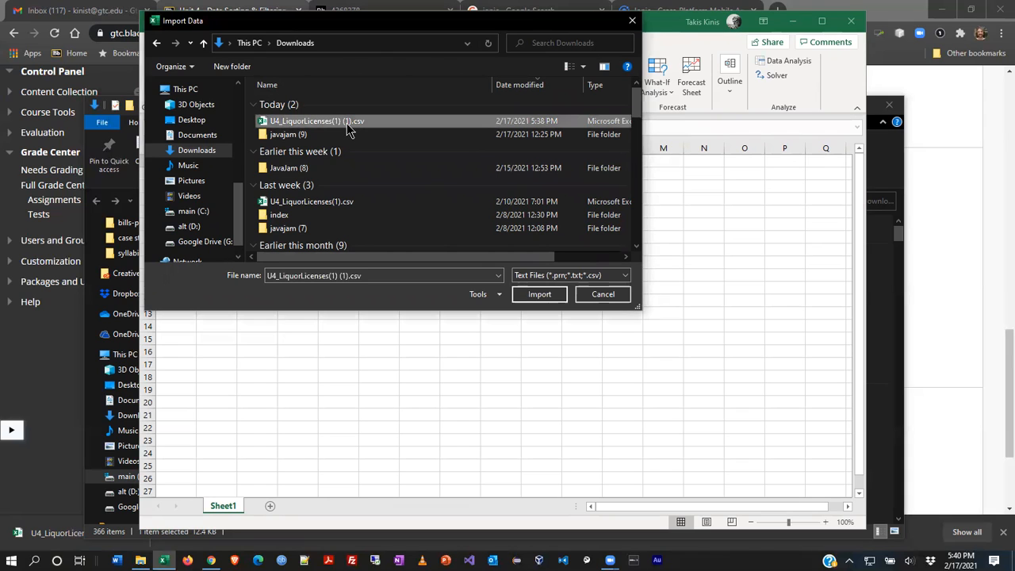
click(544, 295)
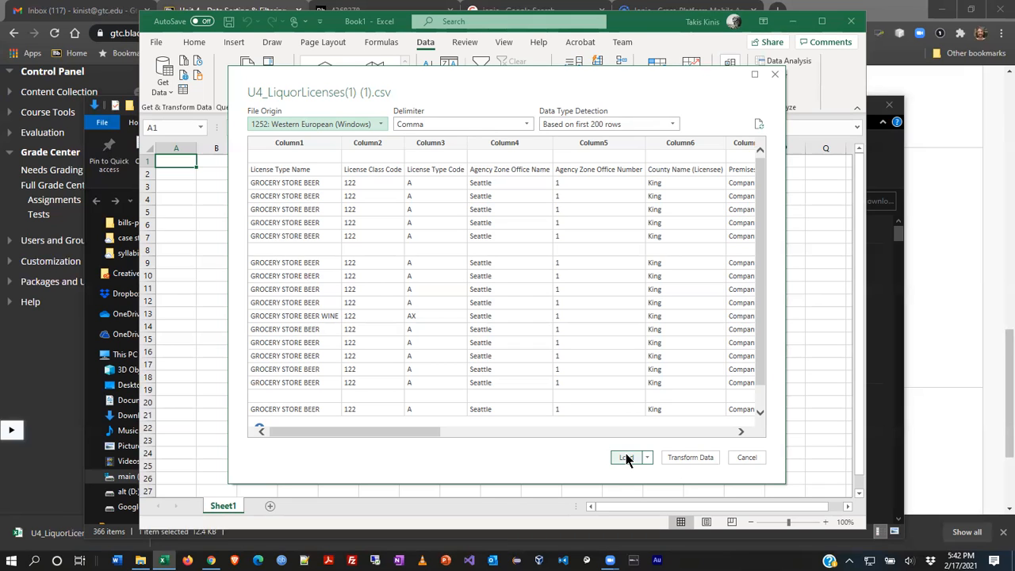
click(689, 457)
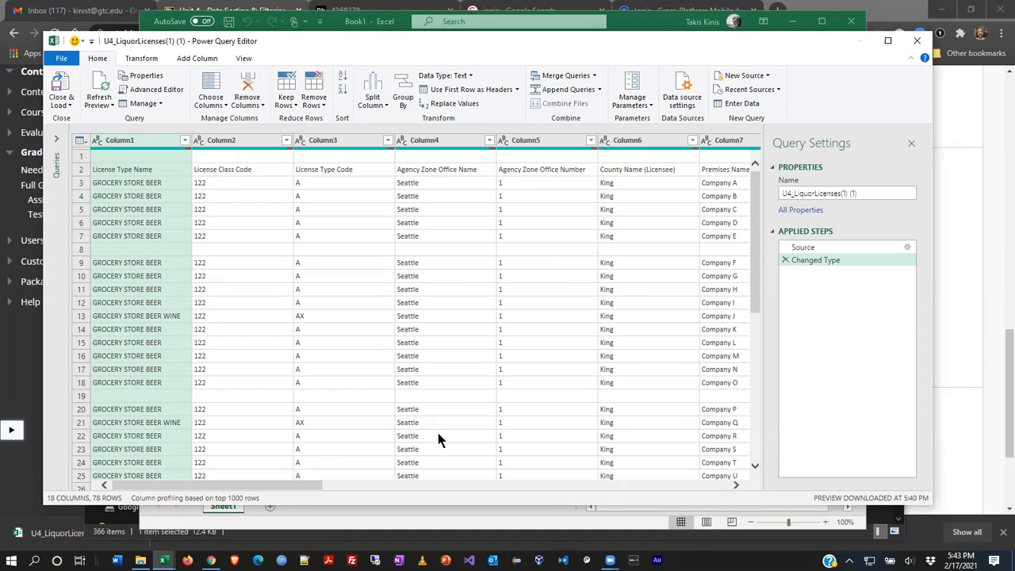
Read the PDF's remaining instructions on file selection, the three Text Import Wizard steps, and placing the data in the worksheet.
click(459, 7)
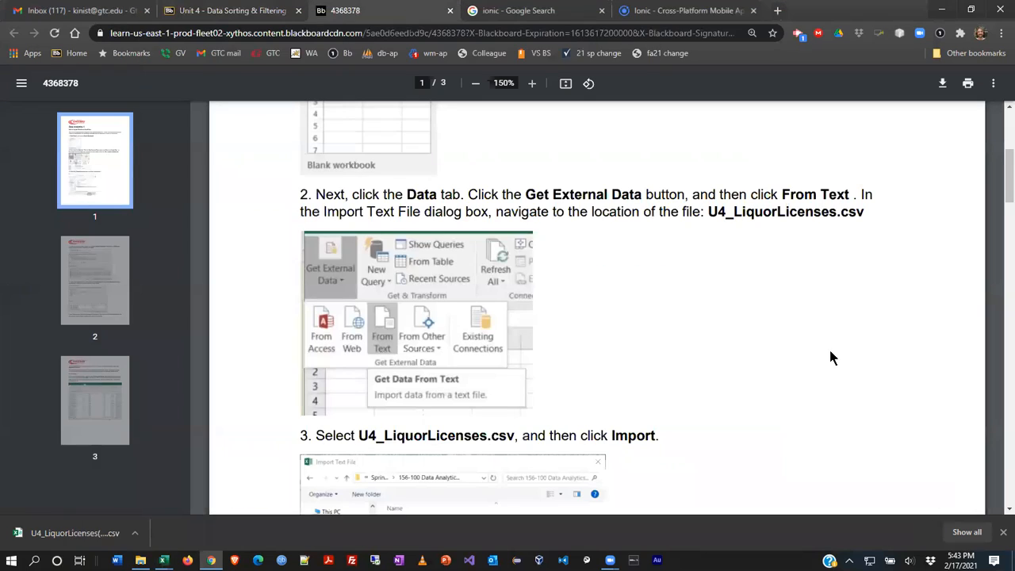
scroll(875, 304, down, 3)
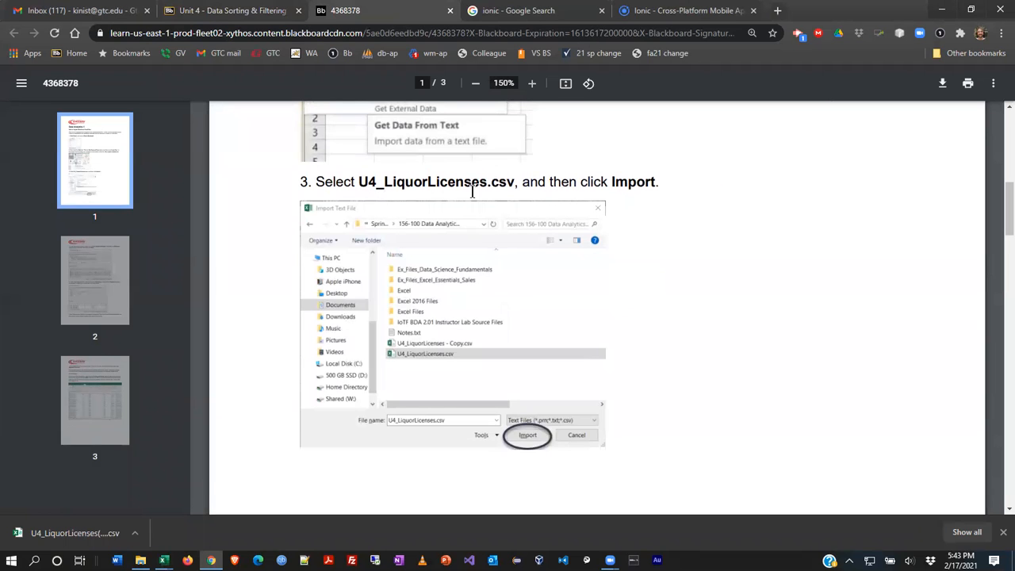
scroll(865, 253, down, 3)
scroll(865, 251, down, 3)
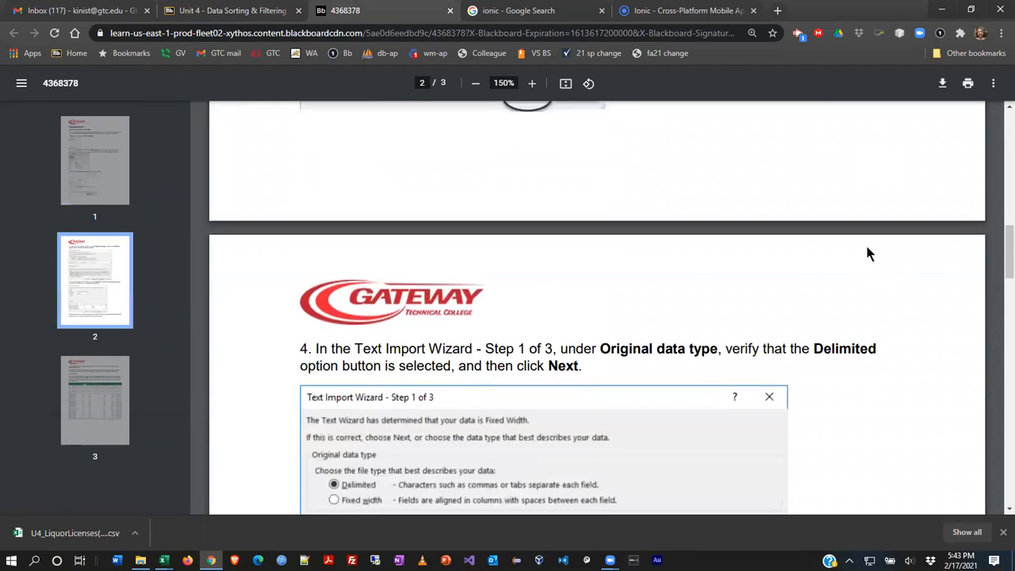
scroll(841, 238, down, 2)
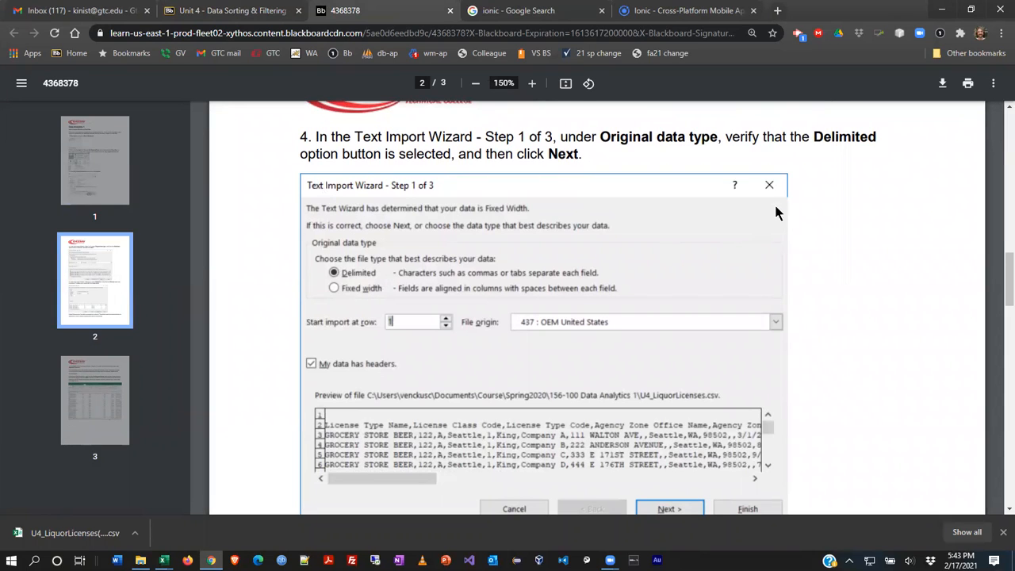
scroll(861, 424, down, 1)
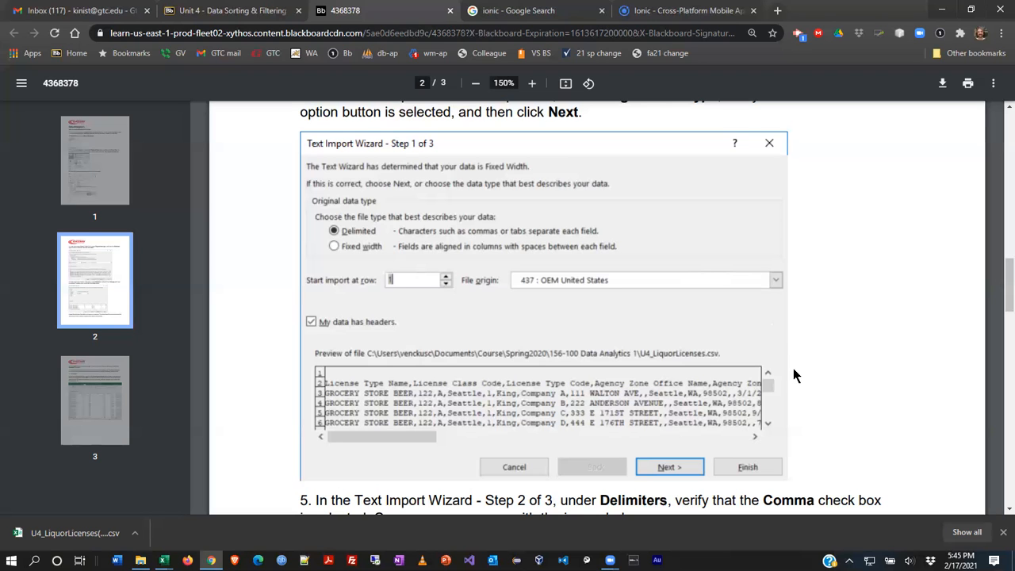
scroll(908, 321, down, 4)
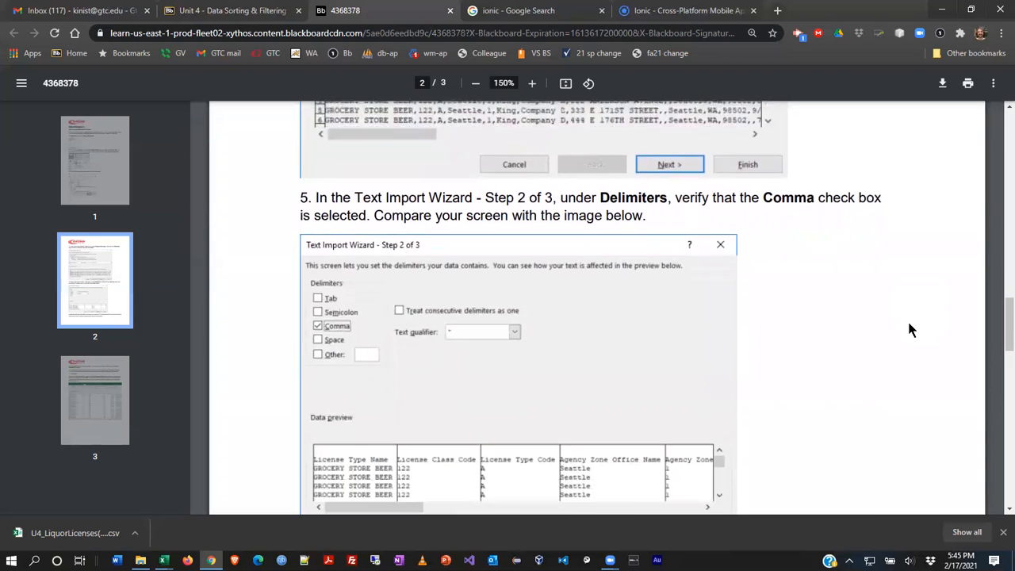
scroll(909, 329, down, 2)
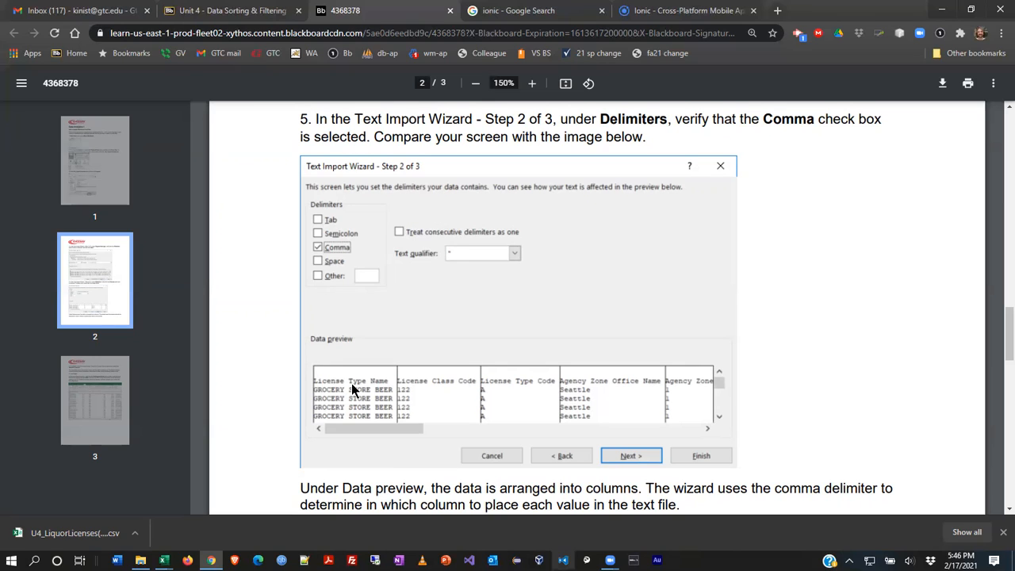
scroll(947, 372, up, 1)
scroll(945, 374, down, 1)
scroll(945, 372, down, 1)
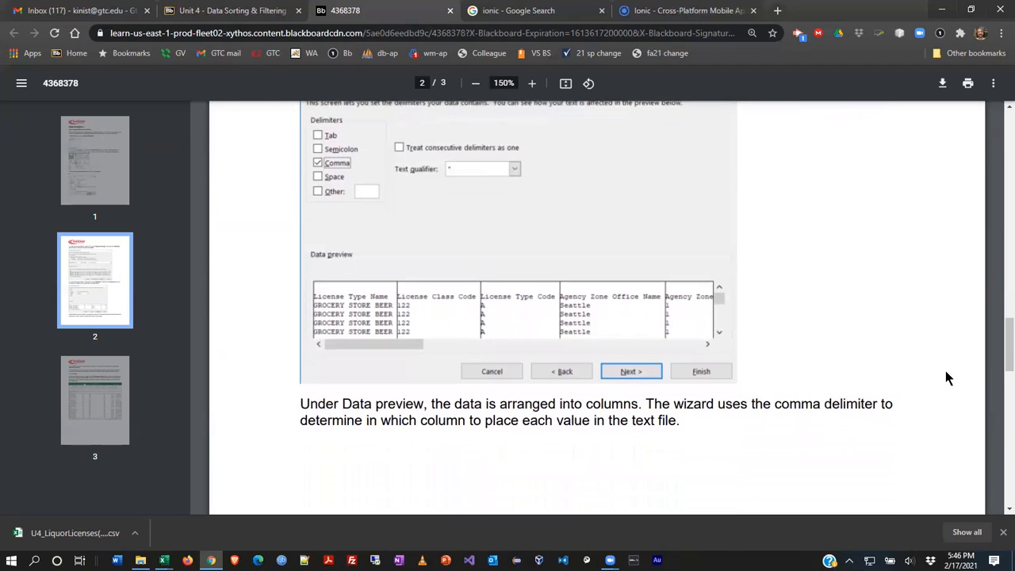
scroll(949, 365, down, 3)
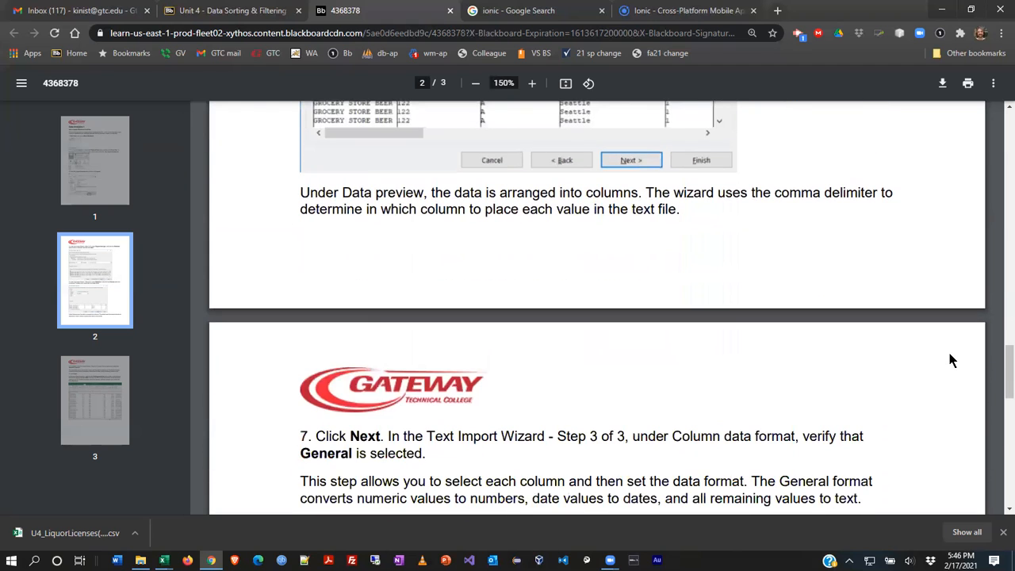
scroll(952, 361, down, 3)
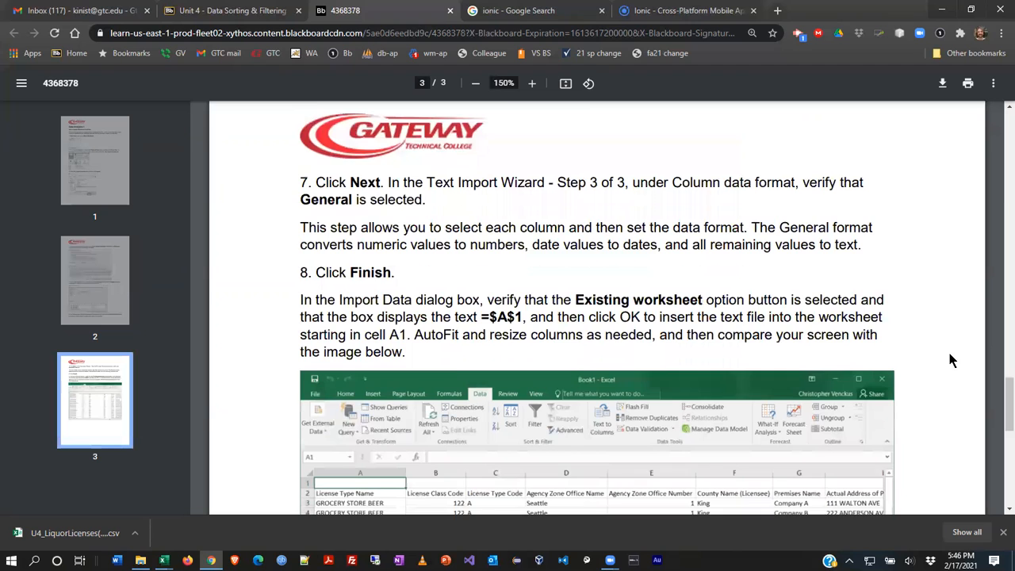
scroll(951, 357, down, 1)
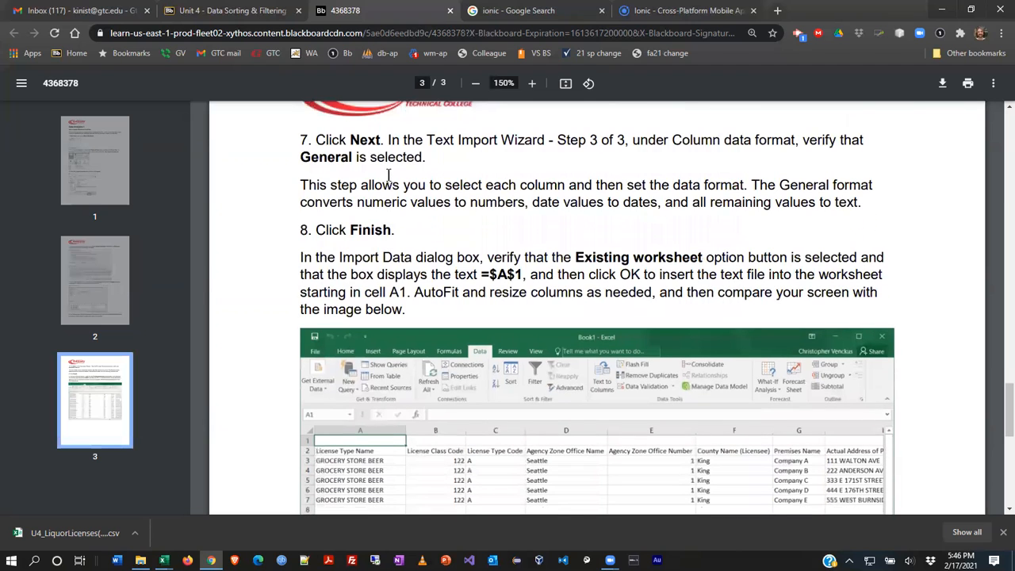
Switch back to Power Query Editor and promote the first row of the liquor licenses table to column headers.
key(alt+Tab)
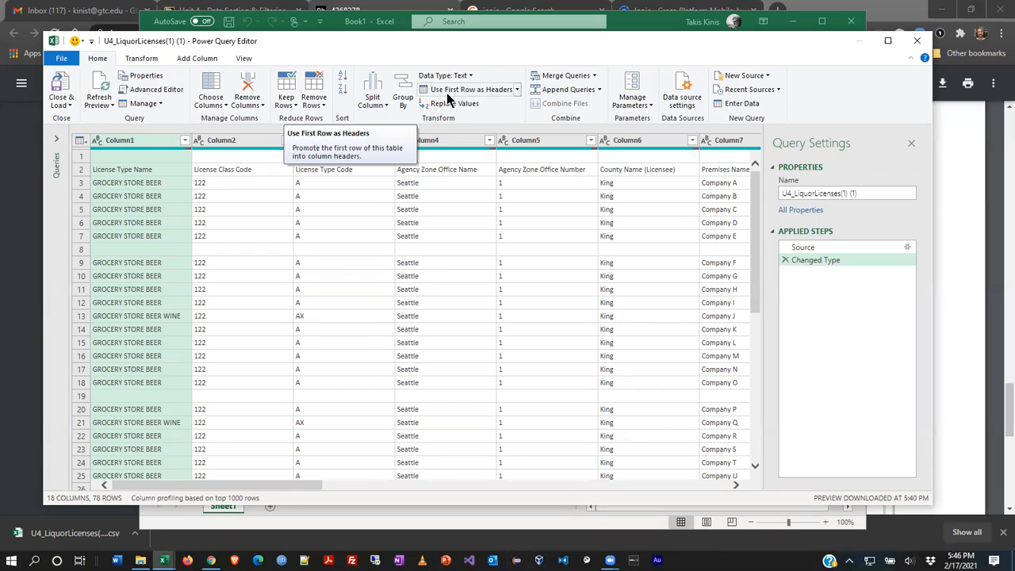
click(517, 90)
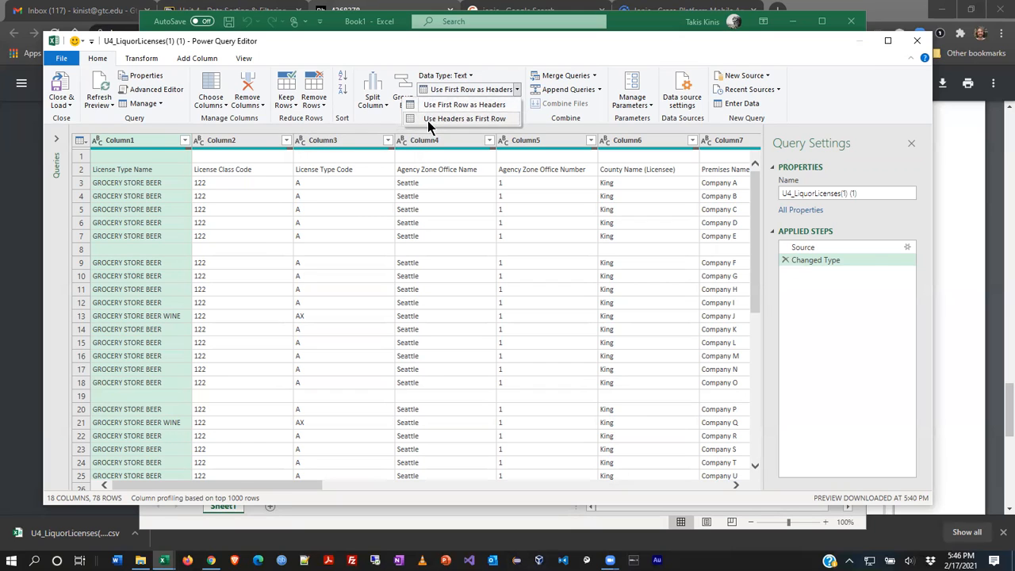
click(507, 54)
click(476, 89)
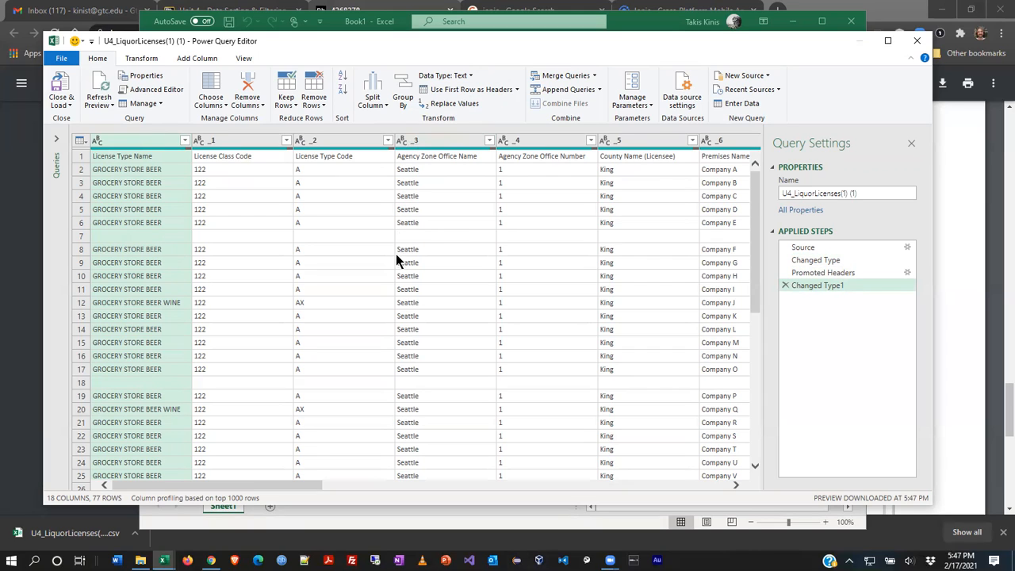
click(517, 91)
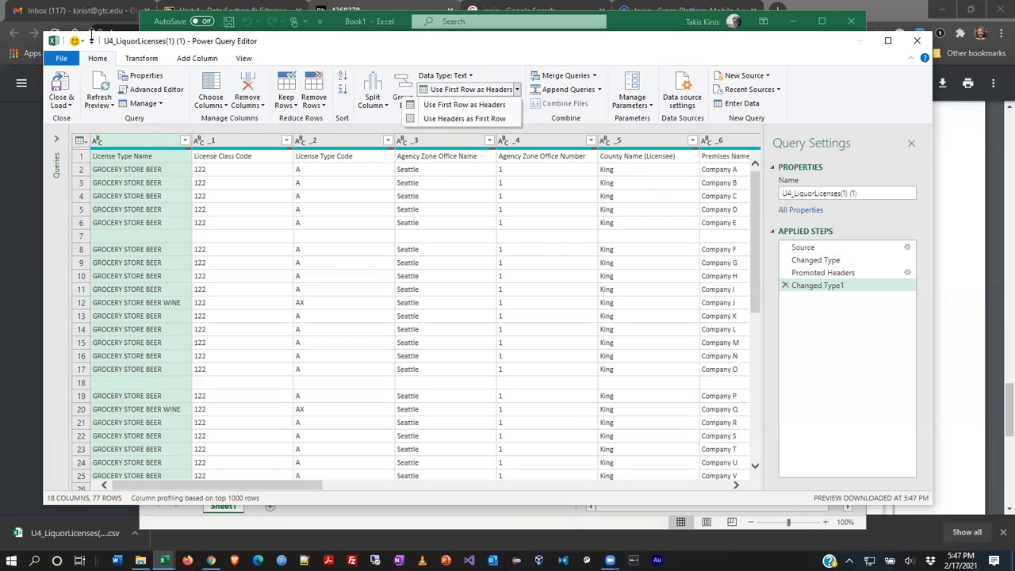
click(95, 61)
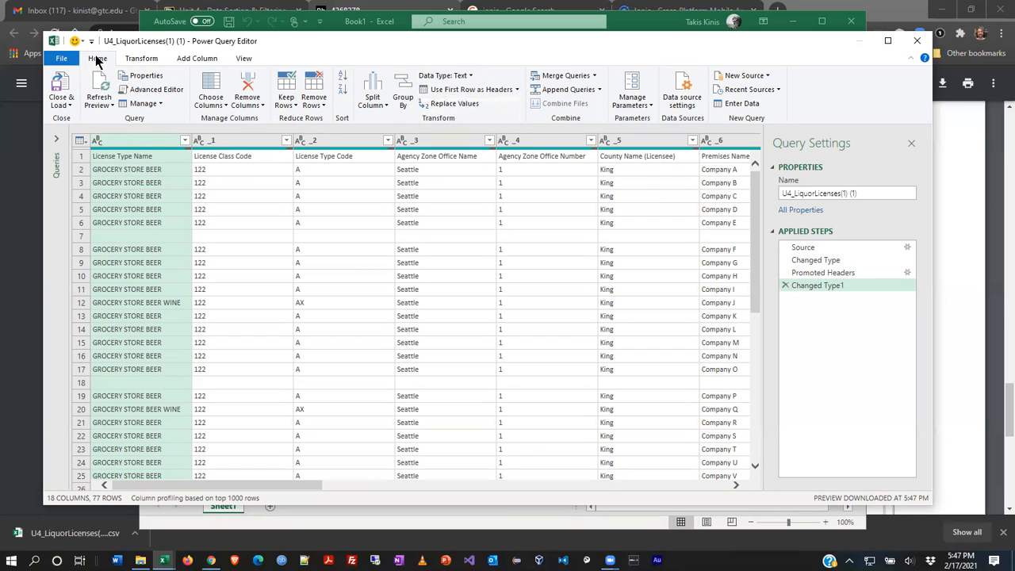
Discard the current query and reimport U4_LiquorLicenses(1) (1).csv from the Downloads folder as Text/CSV data, opening it for transforming.
click(917, 46)
click(560, 301)
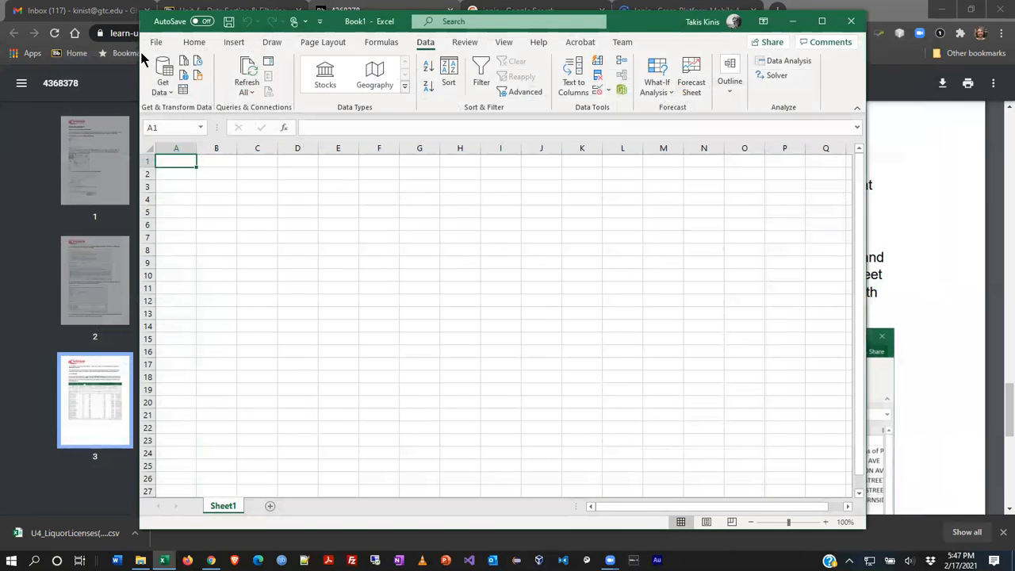
click(166, 91)
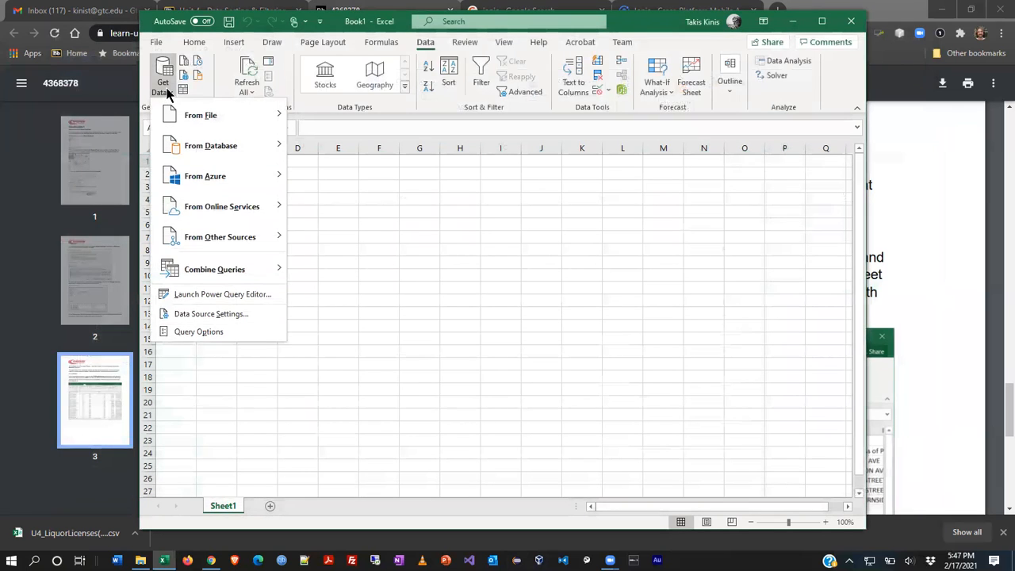
mouse_move(198, 117)
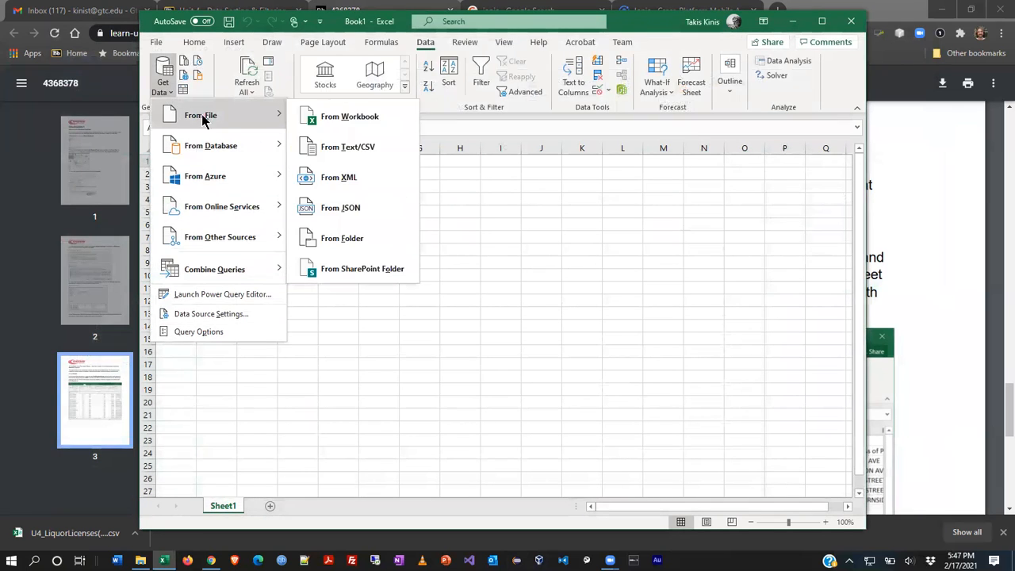
click(346, 147)
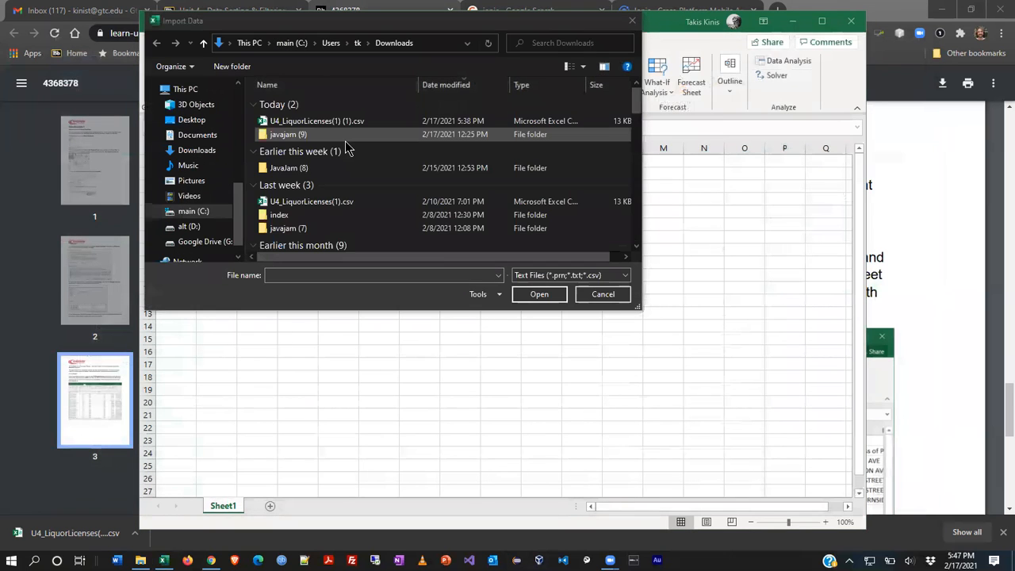
click(349, 122)
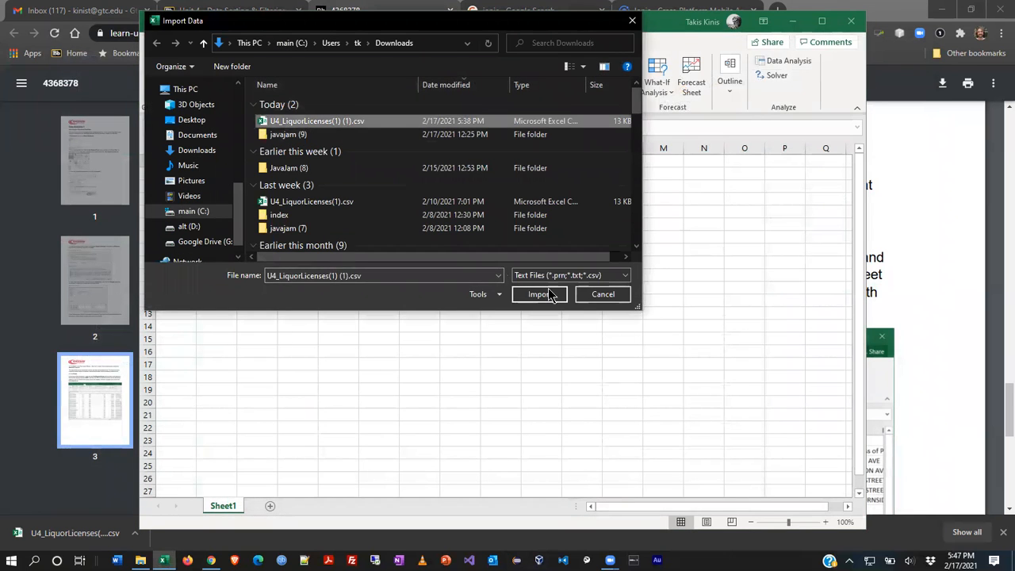
click(539, 294)
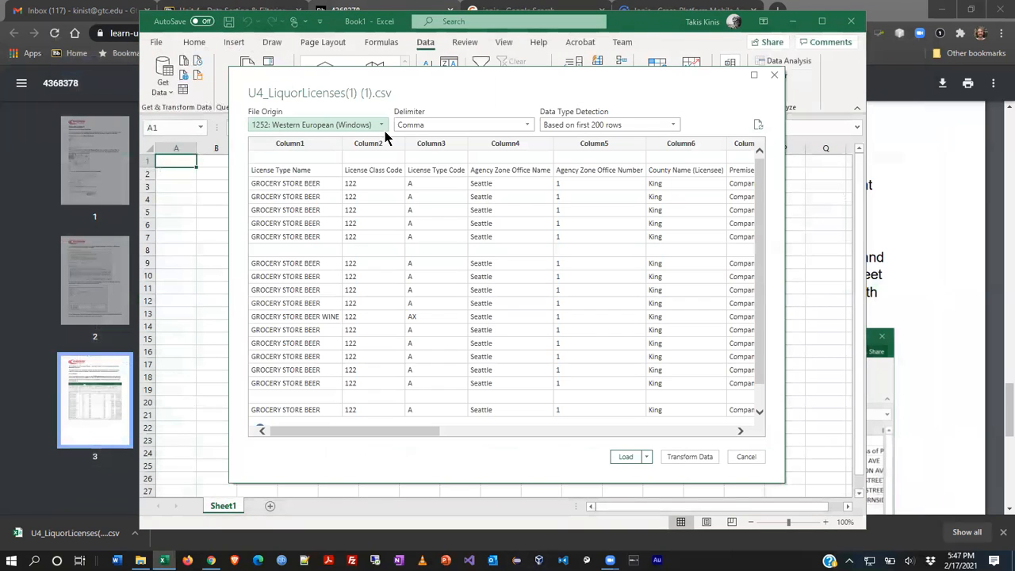
click(676, 458)
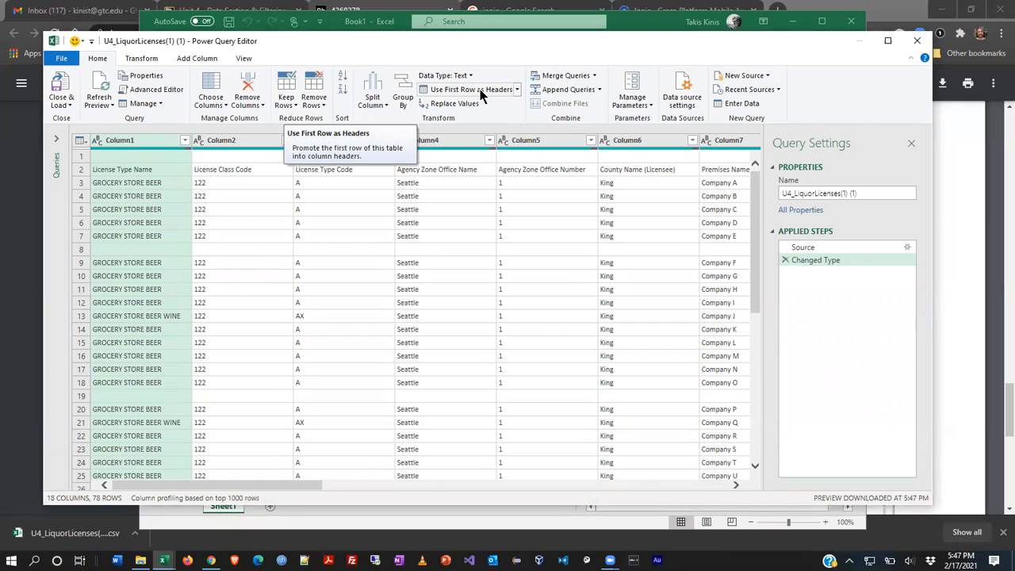
Promote the first row to column headers twice so the license field names become the headers, and remove all blank rows.
click(479, 88)
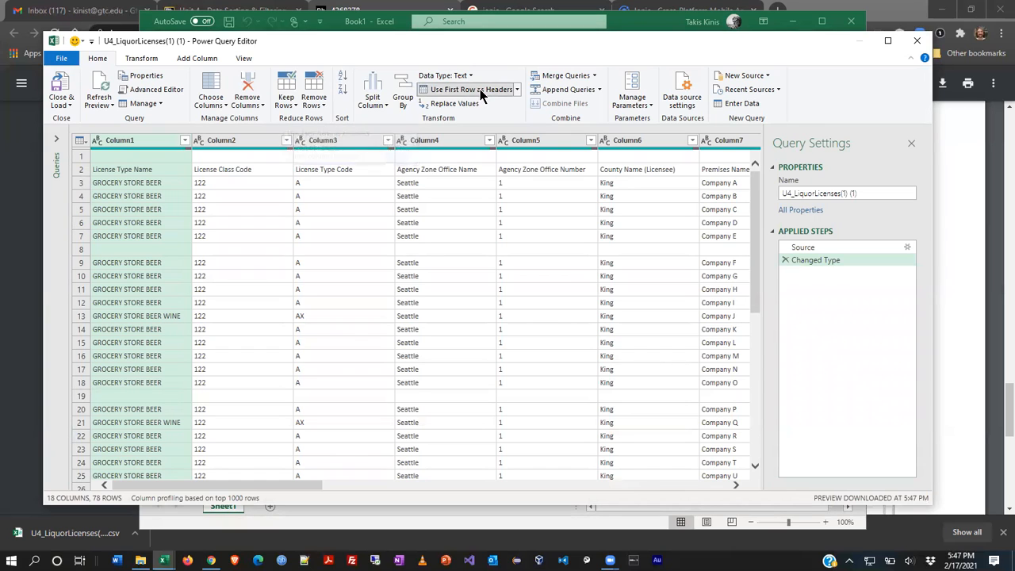
click(480, 89)
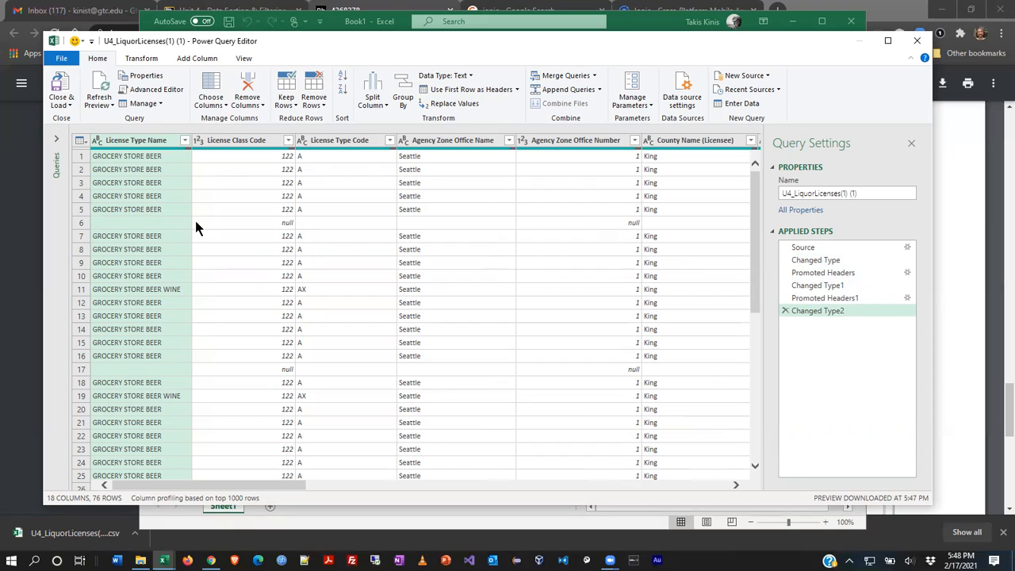
click(322, 104)
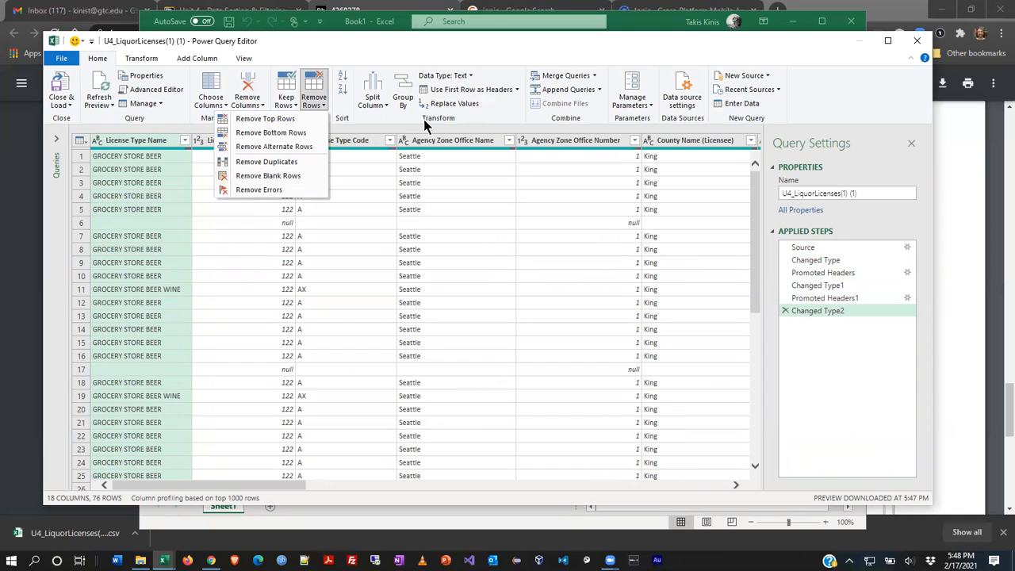
click(302, 176)
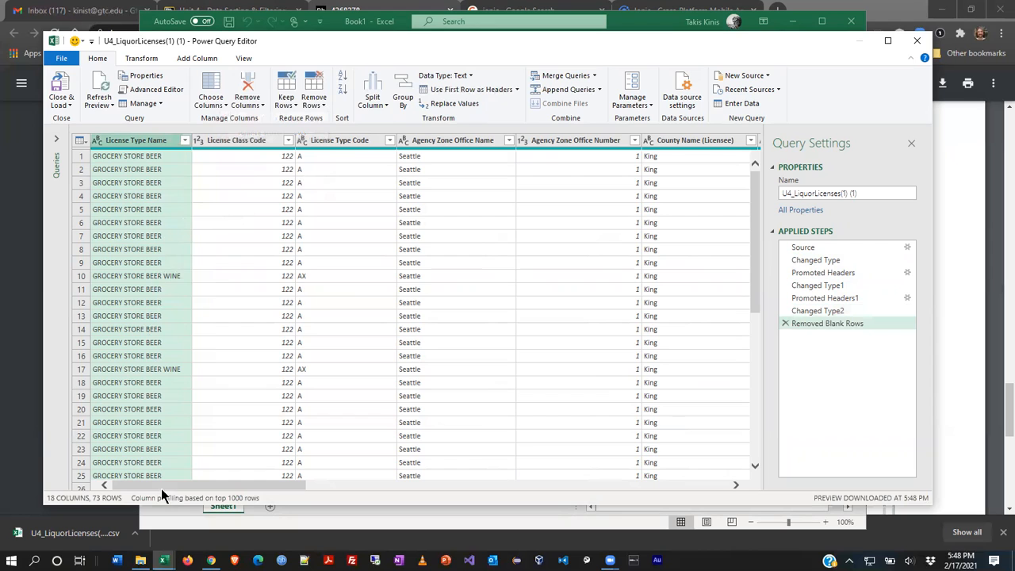
scroll(516, 324, down, 2)
scroll(523, 317, down, 13)
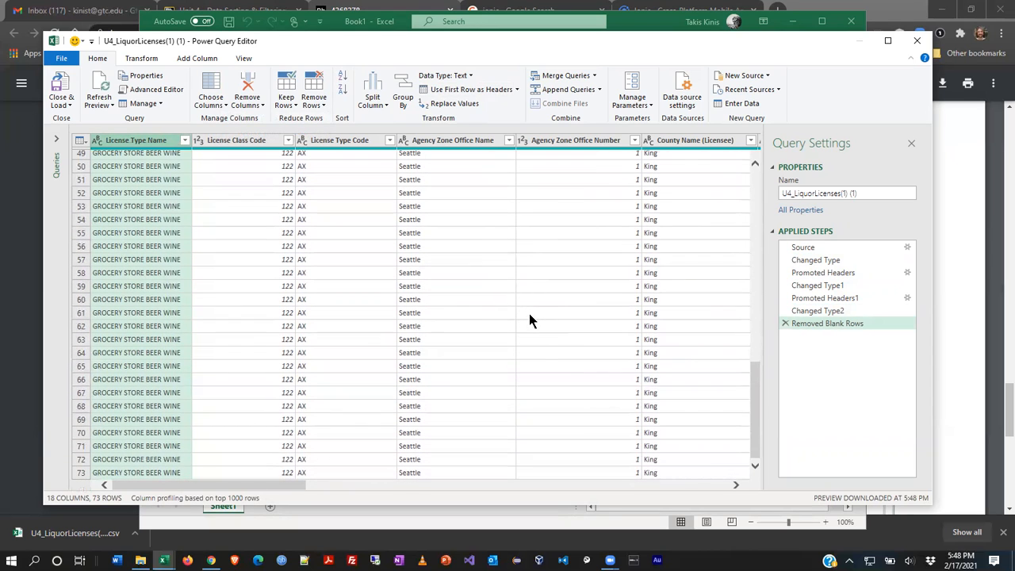
scroll(529, 313, up, 15)
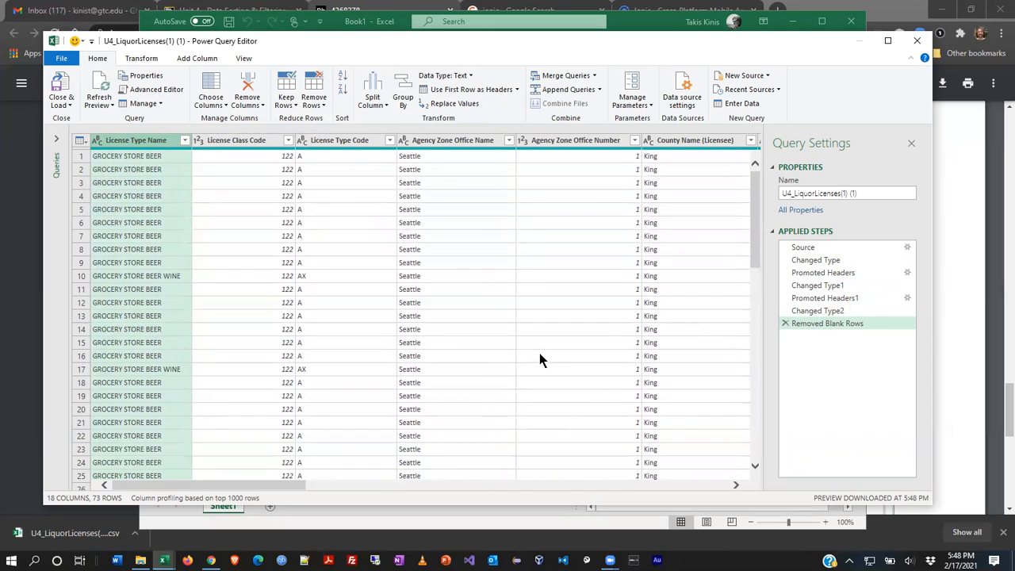
Switch to the assignment PDF and review the Text Import Wizard delimiter and column format steps, the worksheet placement, and the sample result.
key(alt+Tab)
key(Tab)
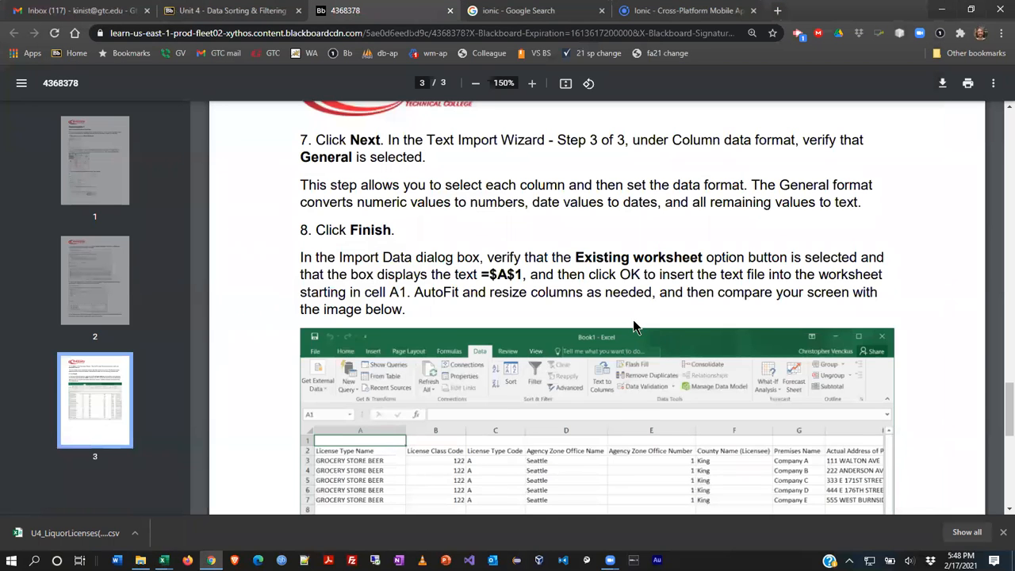
scroll(738, 298, up, 5)
scroll(738, 298, up, 4)
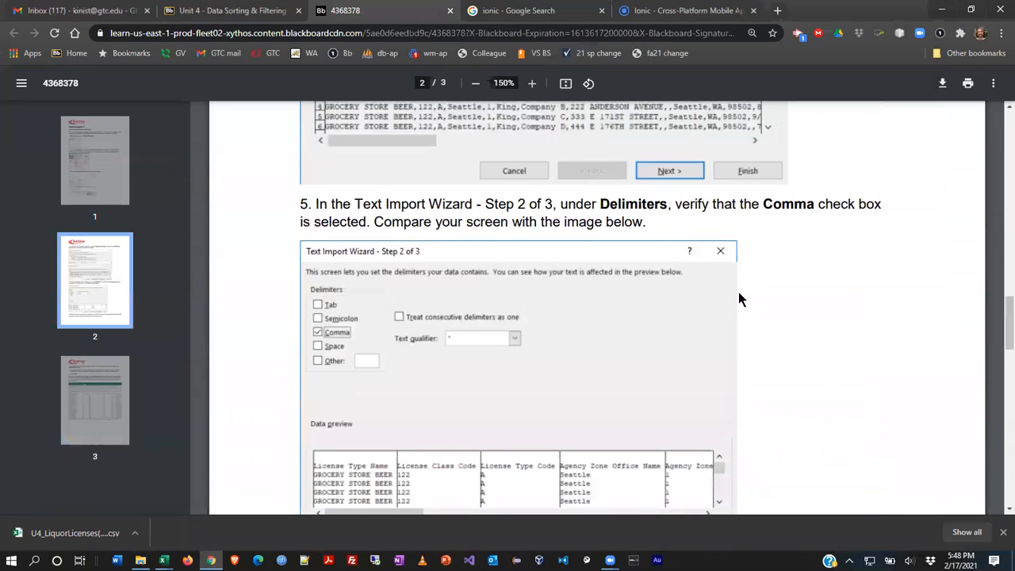
scroll(805, 289, down, 6)
scroll(804, 289, down, 4)
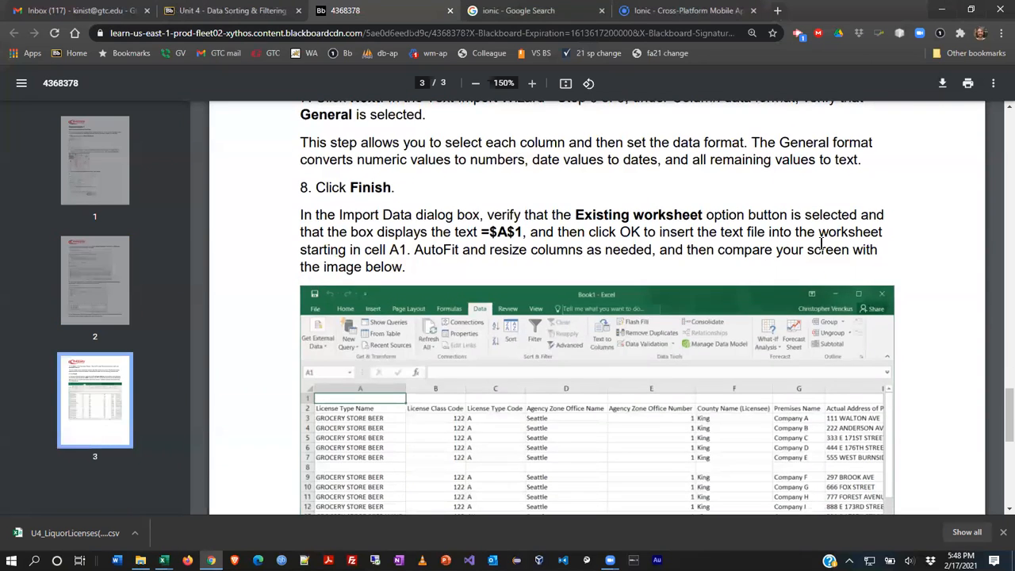
scroll(829, 230, up, 2)
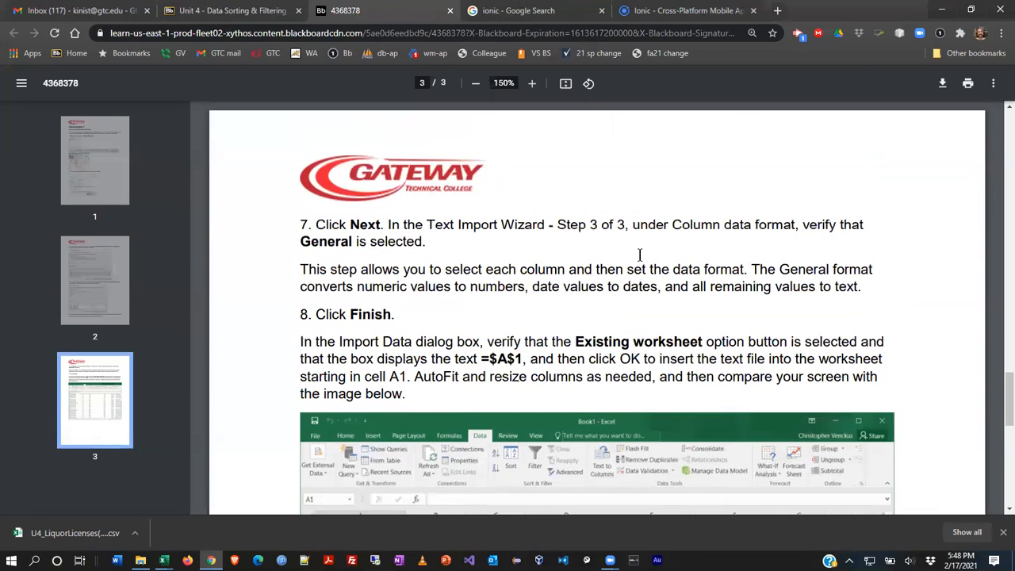
scroll(639, 255, up, 1)
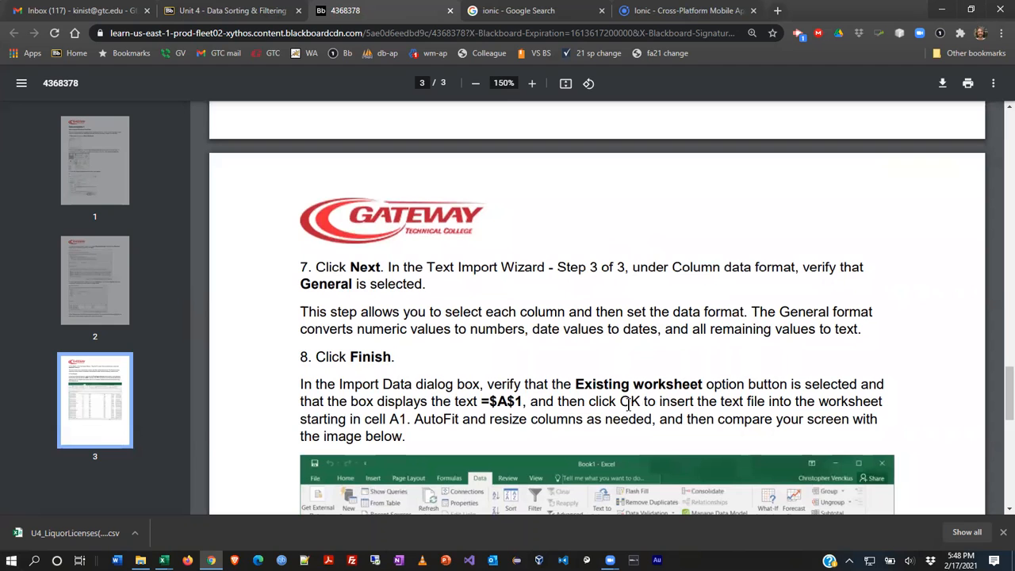
scroll(550, 401, down, 5)
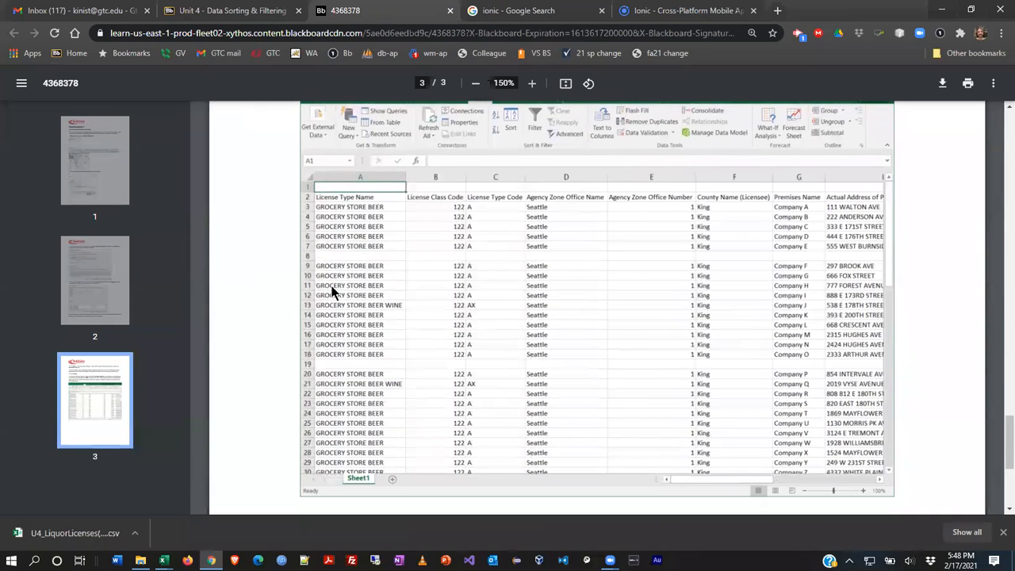
Switch back to Power Query Editor, close it and load the cleaned query into a new worksheet, and maximize the workbook window.
click(164, 560)
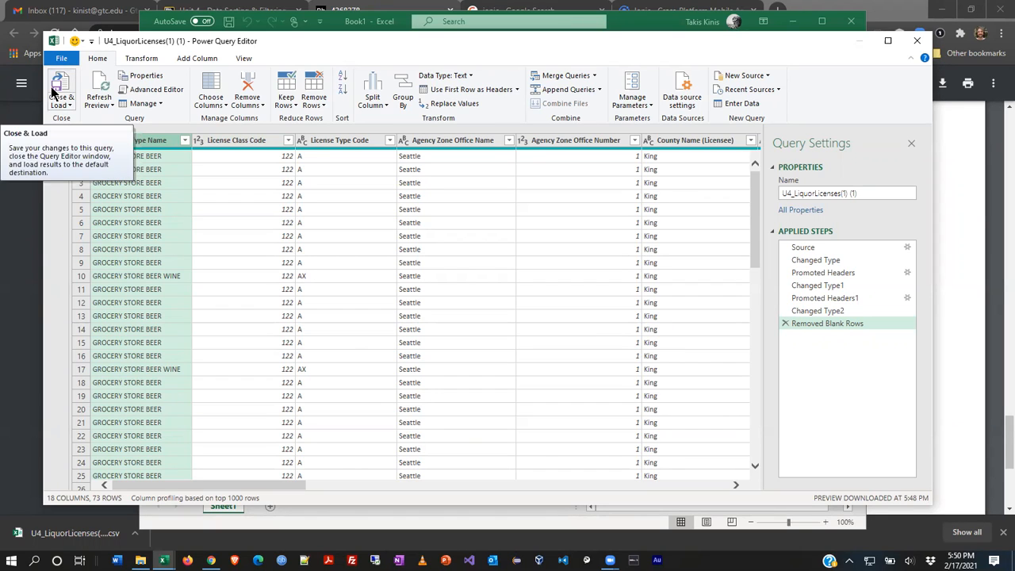
click(60, 86)
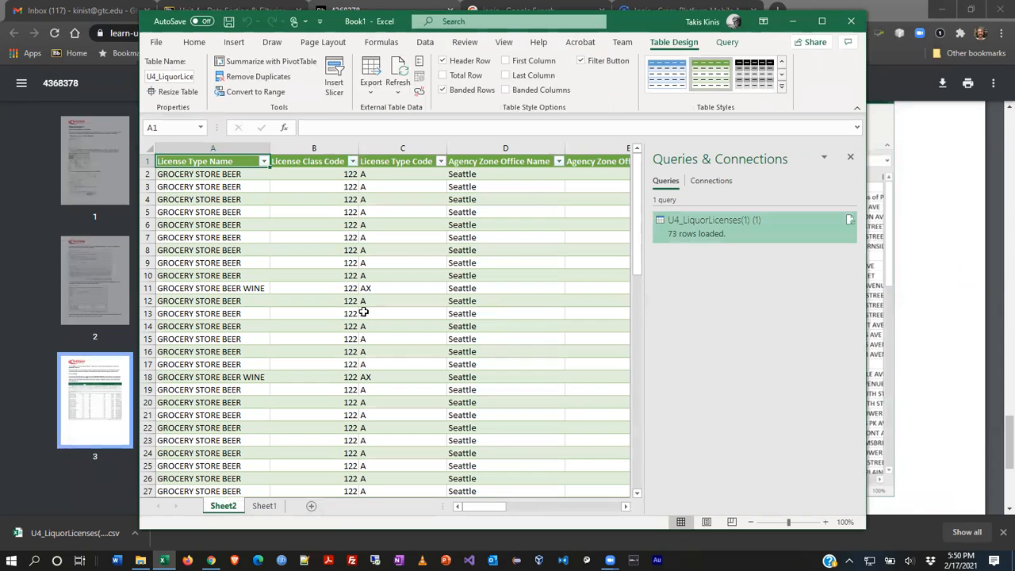
click(821, 21)
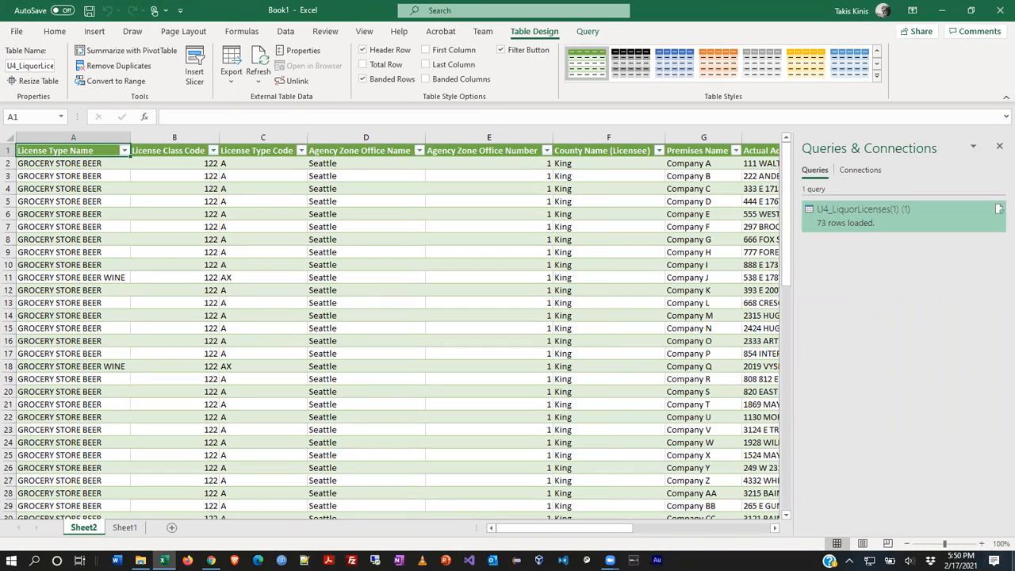
Check the workbook's connections and its loaded query, and close the Queries & Connections pane.
click(866, 170)
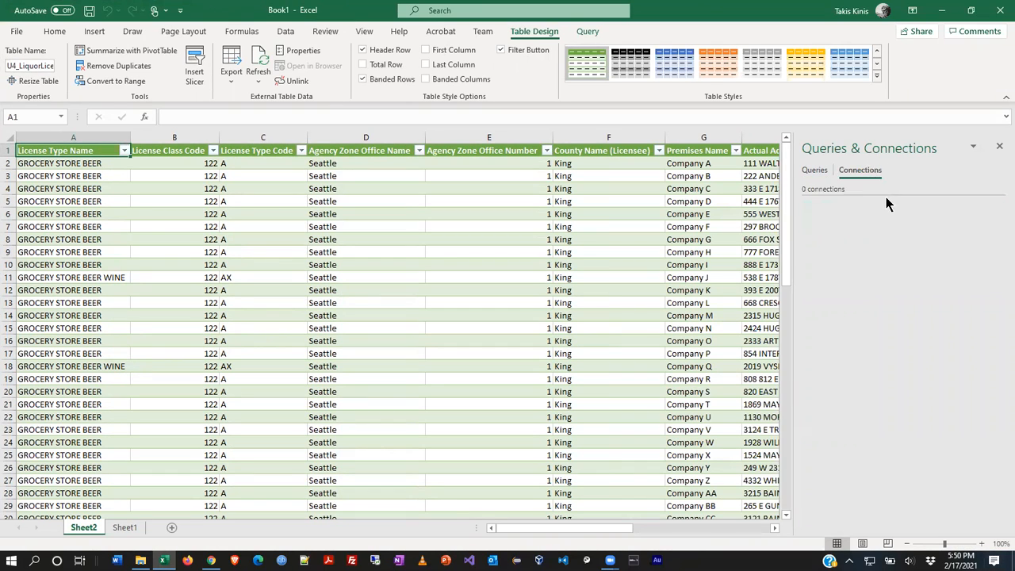
click(818, 174)
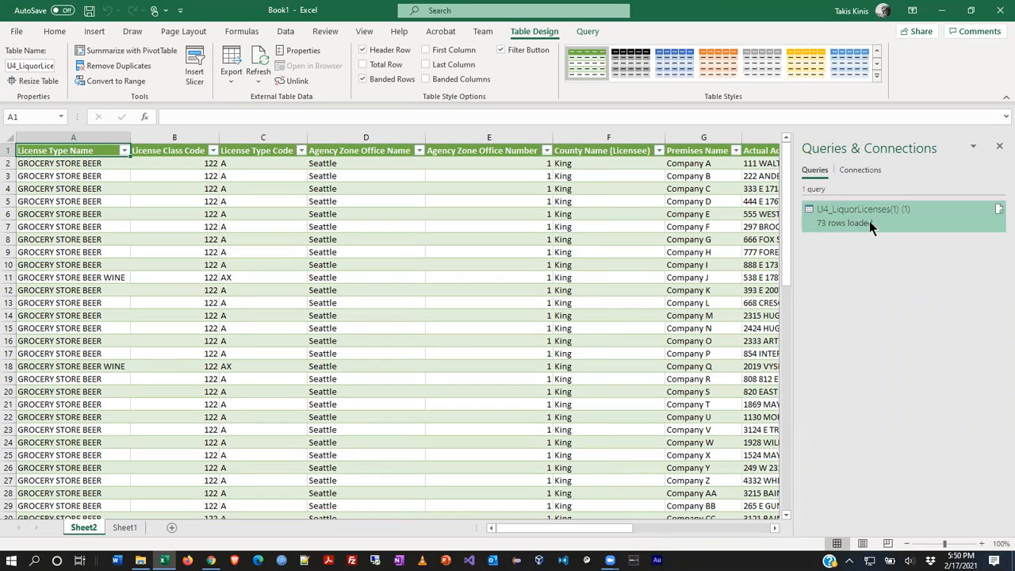
mouse_move(846, 230)
mouse_move(869, 218)
click(998, 148)
click(999, 148)
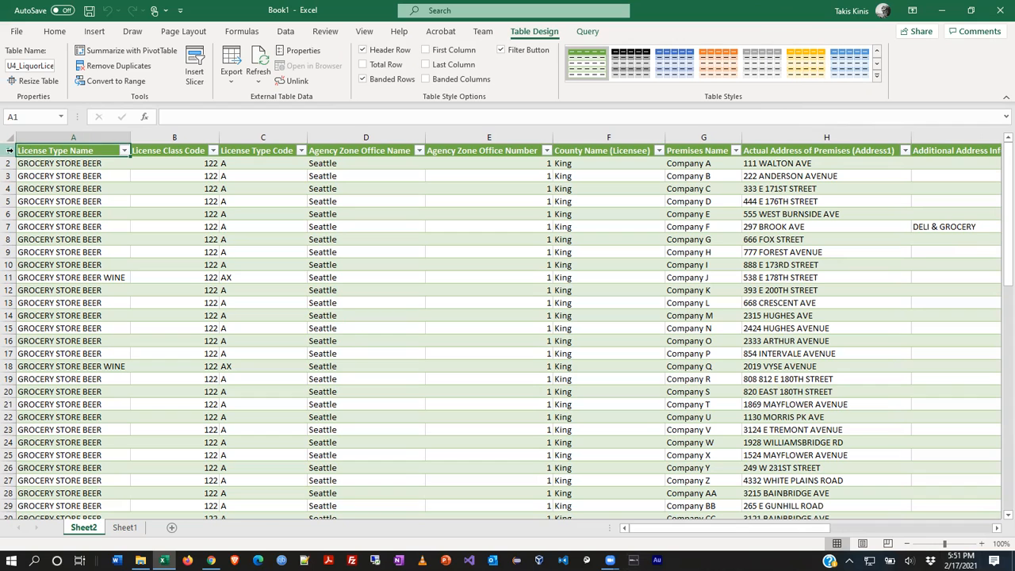
Filter the License Type Name column to show only GROCERY STORE BEER WINE records.
click(126, 151)
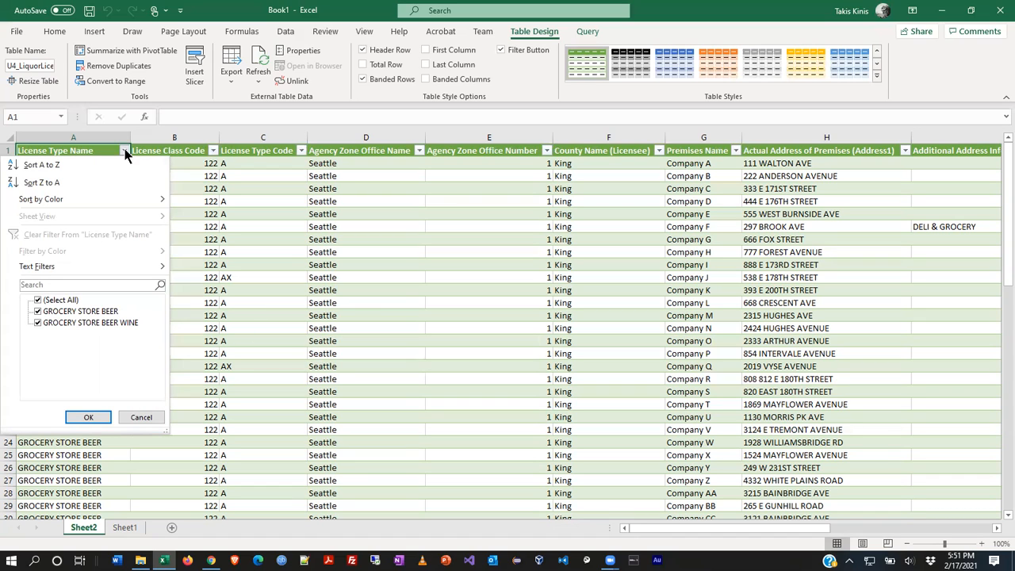
click(38, 300)
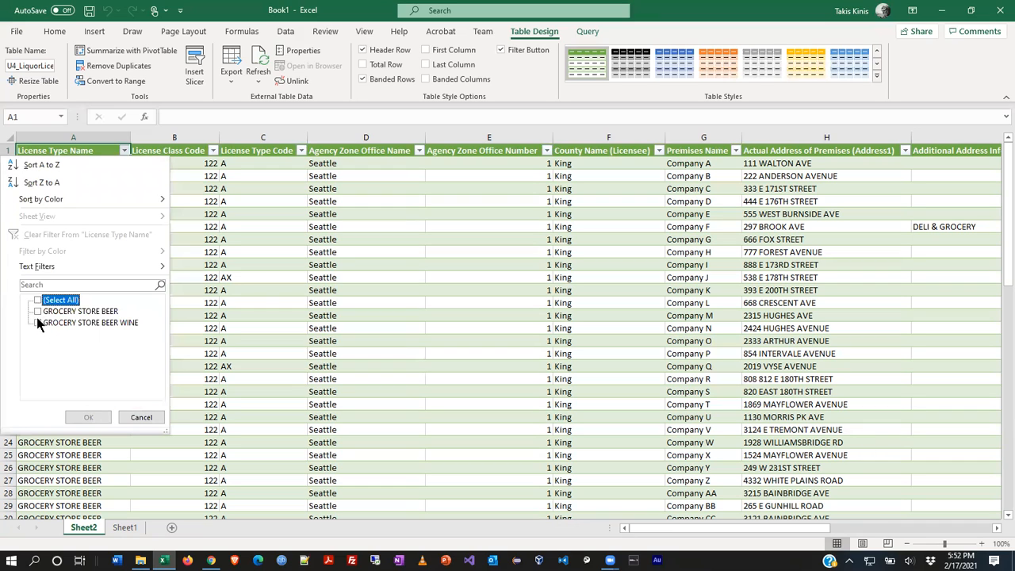
click(38, 323)
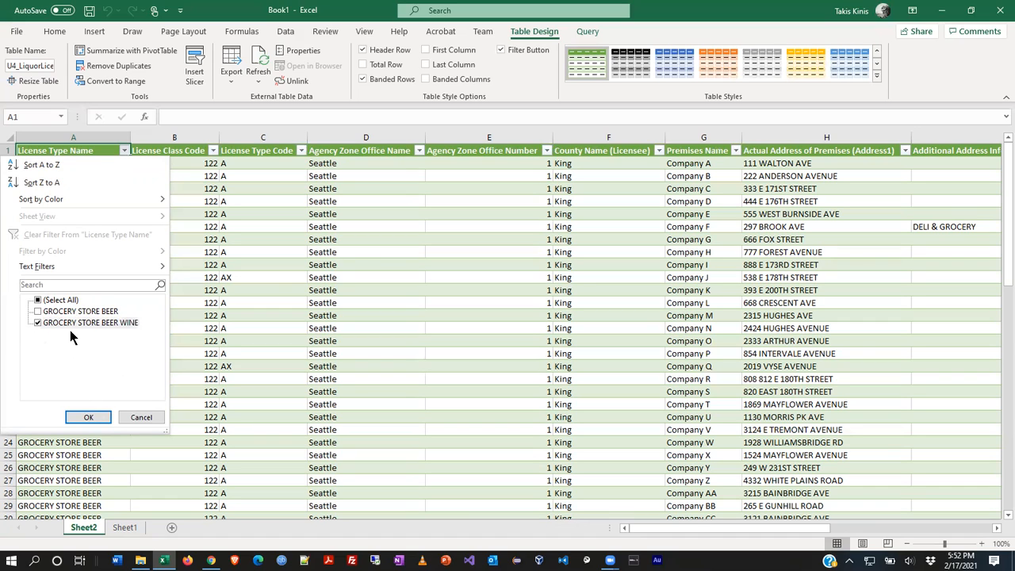
click(92, 418)
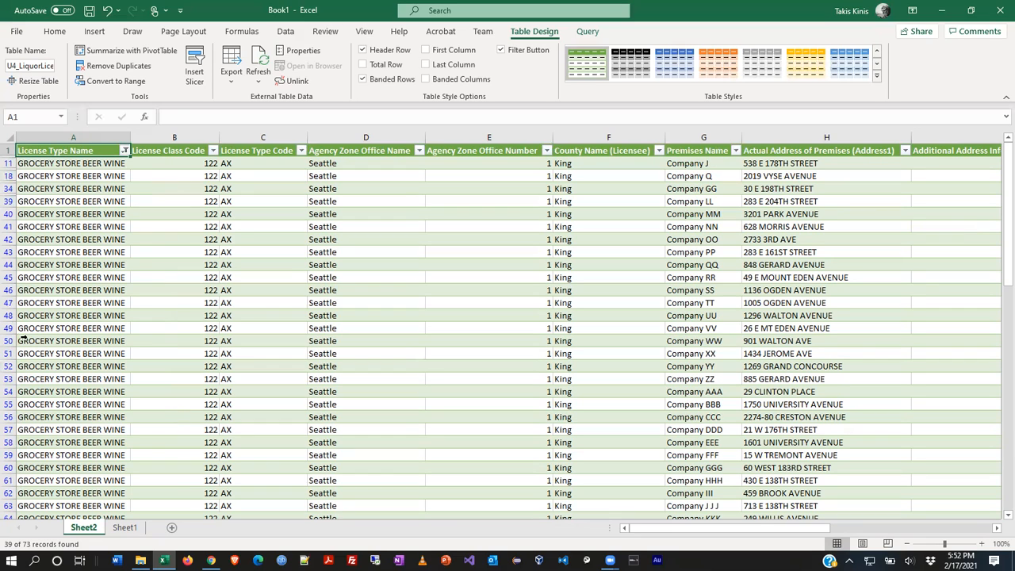
Reselect all license types in the License Type Name filter to show every record again.
click(124, 151)
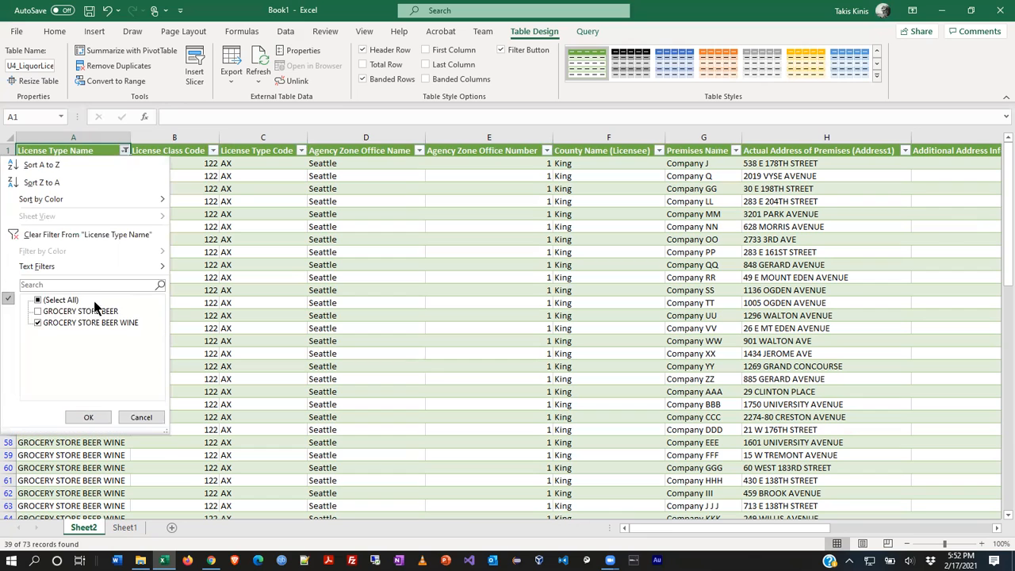
click(46, 301)
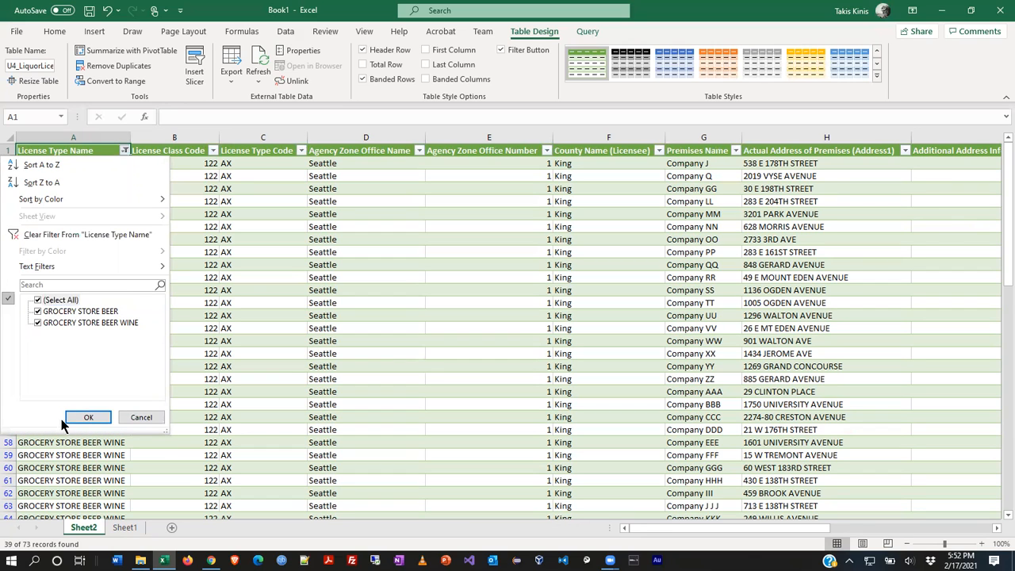
click(89, 418)
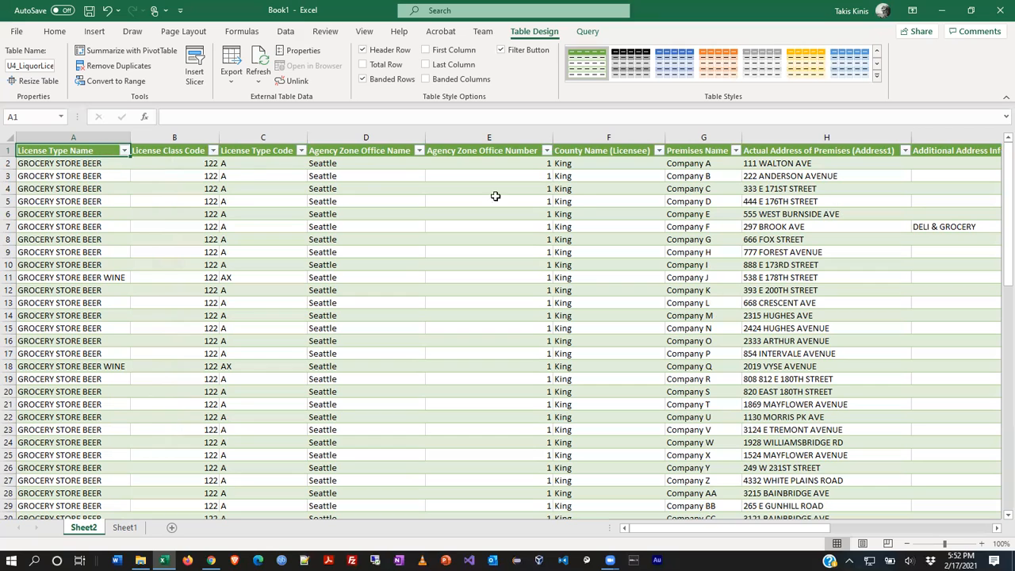
Look through the filter value lists of the Premises Name and License Type Name columns, leaving both unfiltered.
click(735, 150)
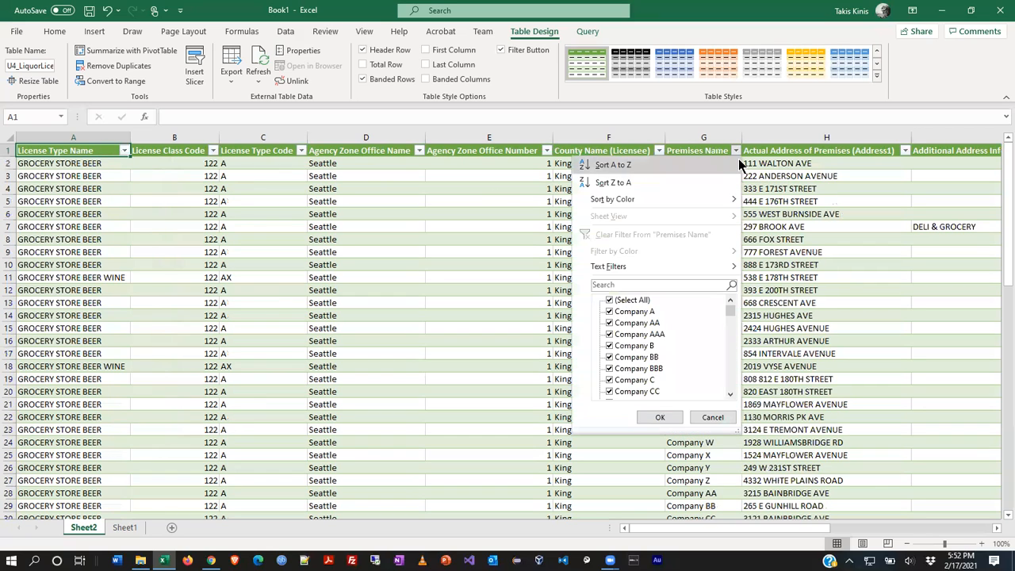
scroll(698, 326, down, 10)
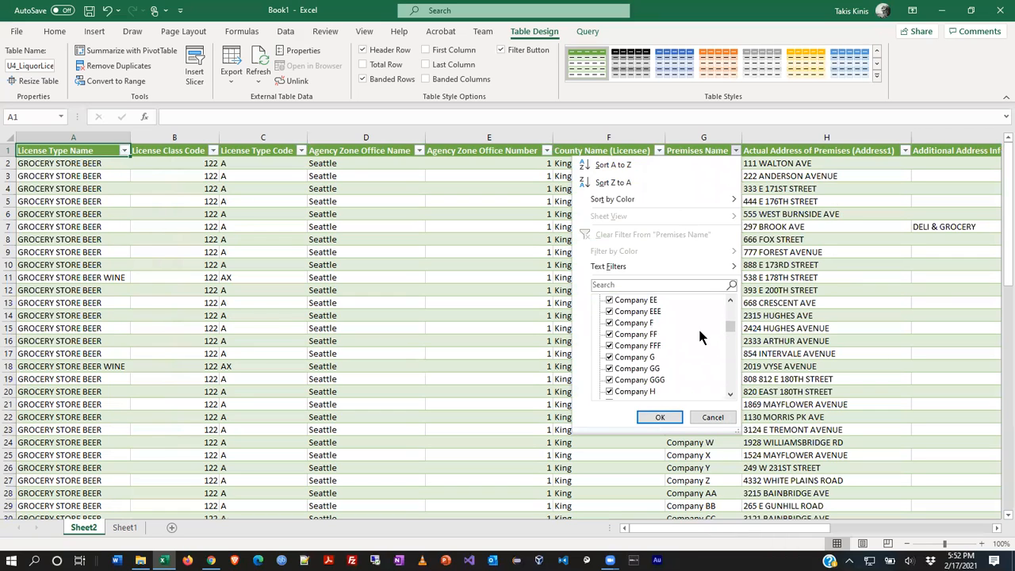
scroll(700, 336, down, 11)
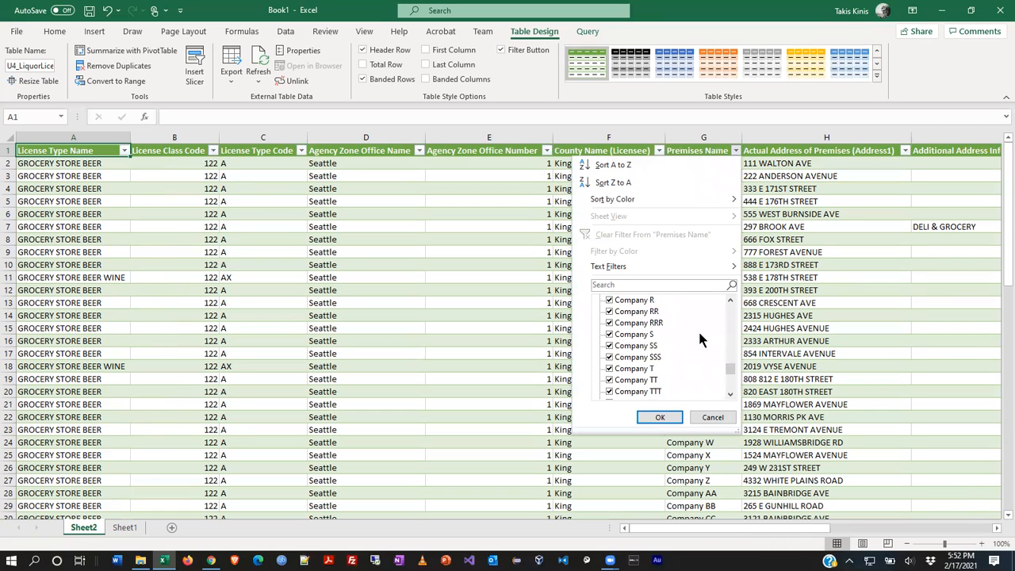
click(124, 151)
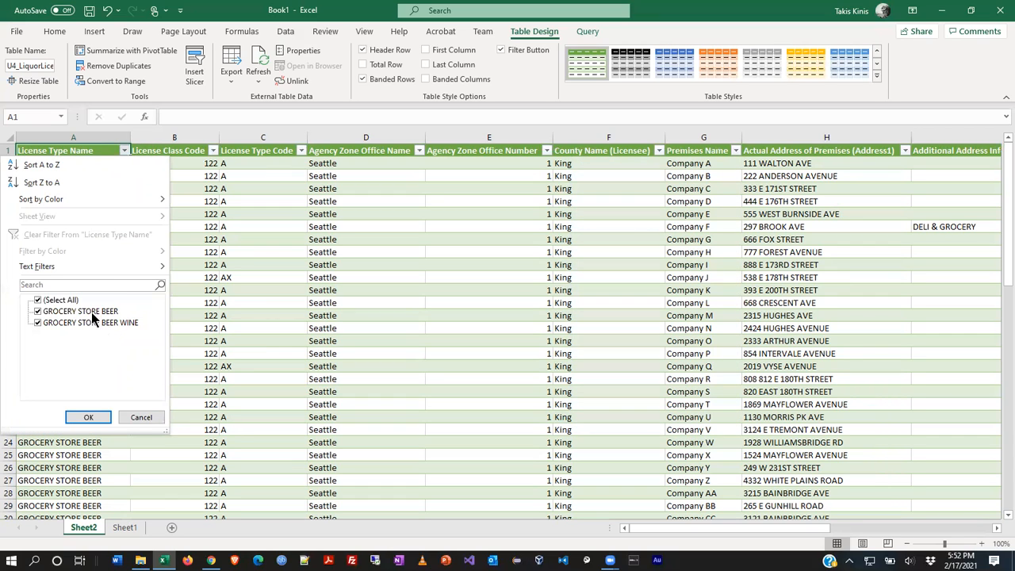
key(Escape)
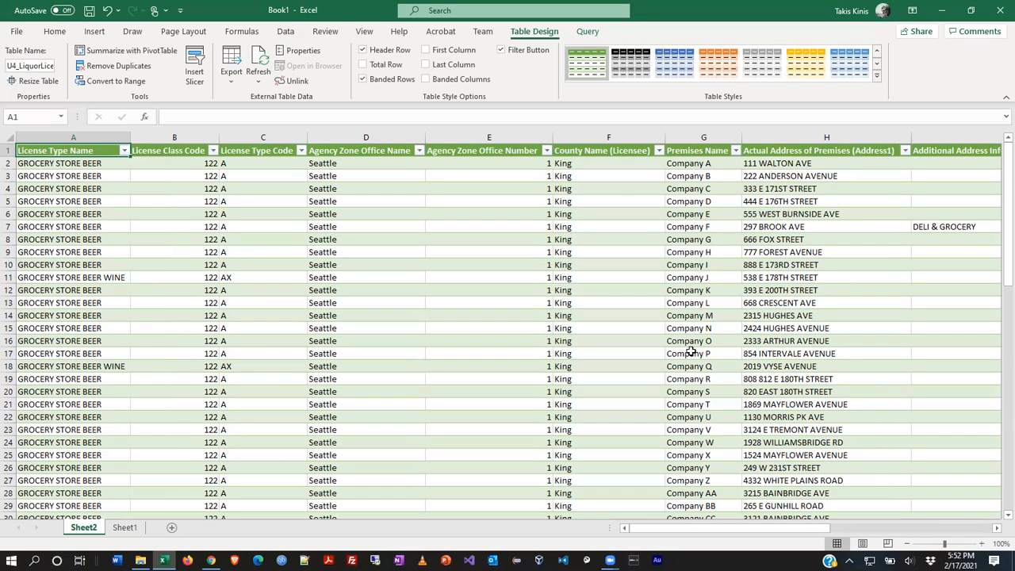
click(735, 151)
scroll(722, 325, down, 10)
scroll(697, 349, down, 10)
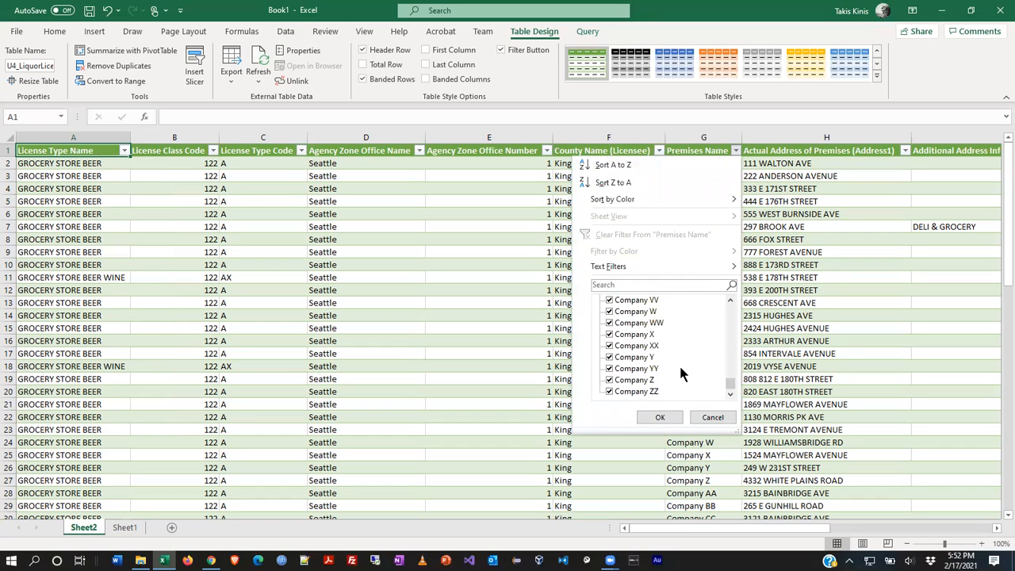
scroll(680, 371, up, 20)
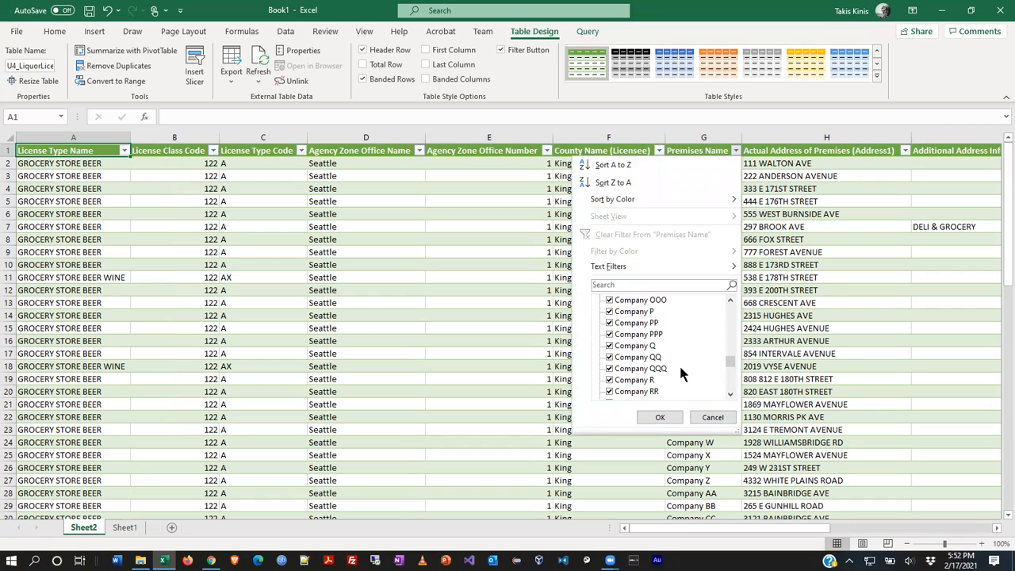
click(722, 417)
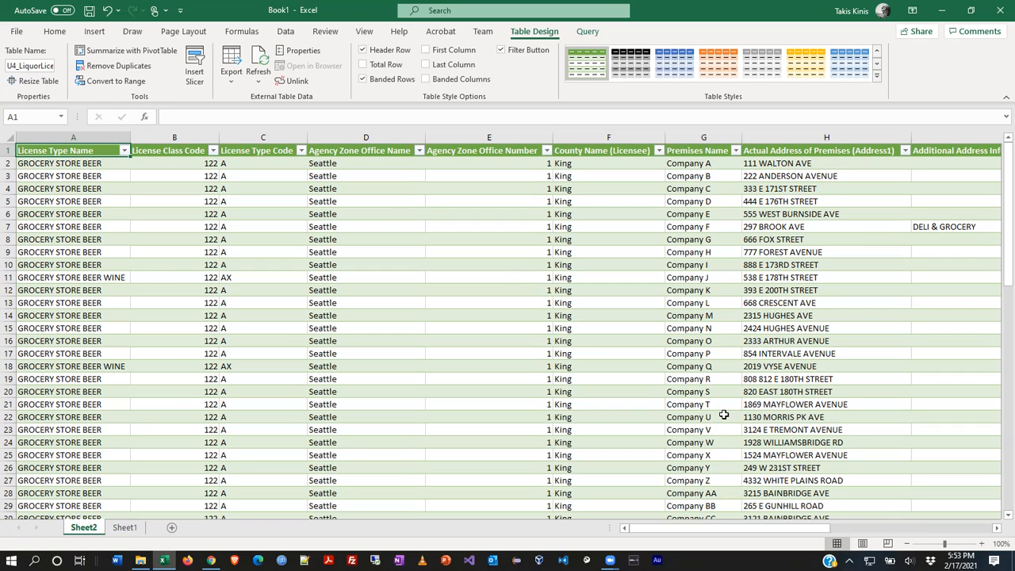
click(55, 32)
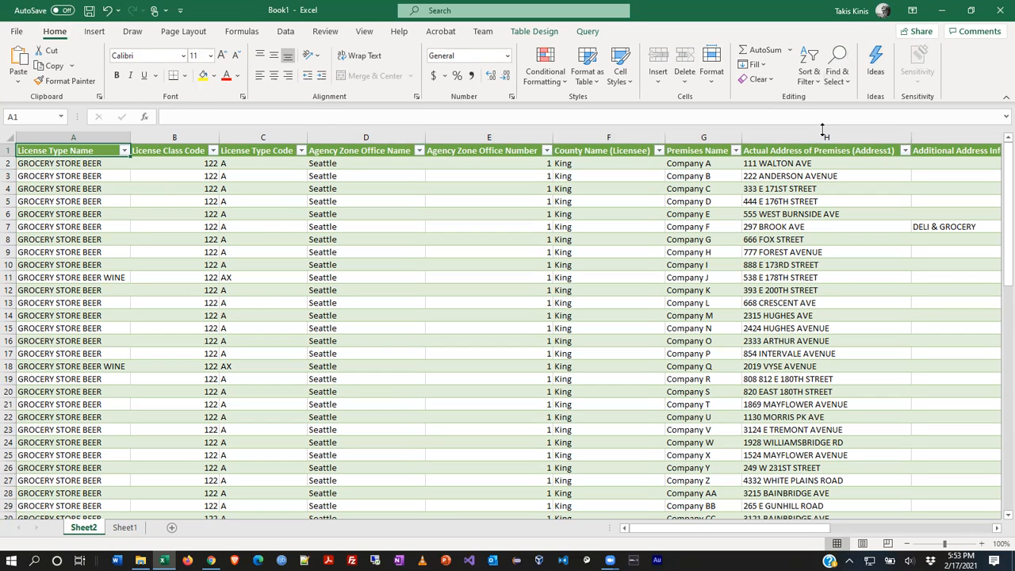
click(823, 134)
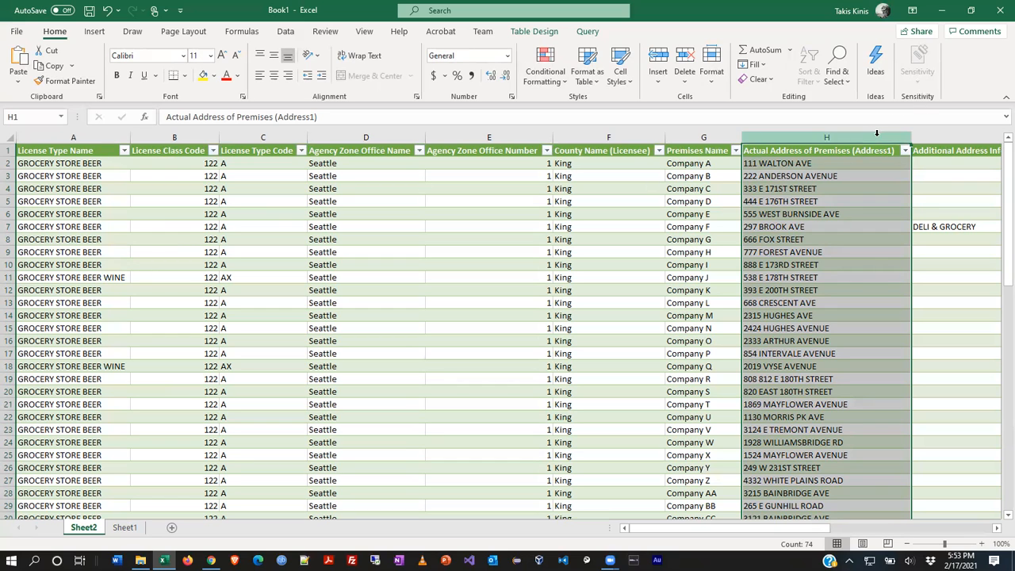
click(286, 32)
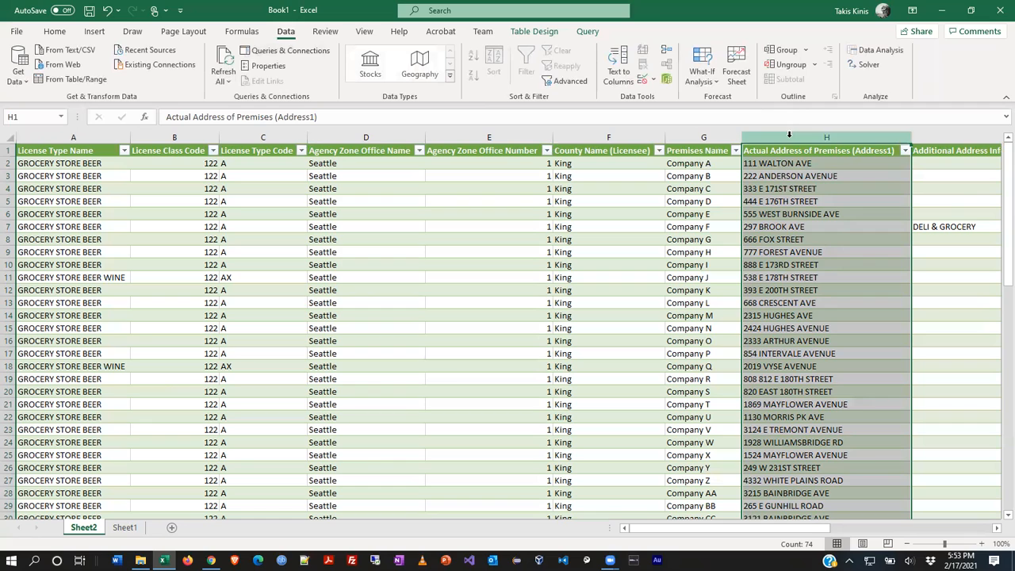
Switch to the assignment PDF in Chrome, read the final import instructions on page 3, and return to the Excel workbook.
key(alt+Tab)
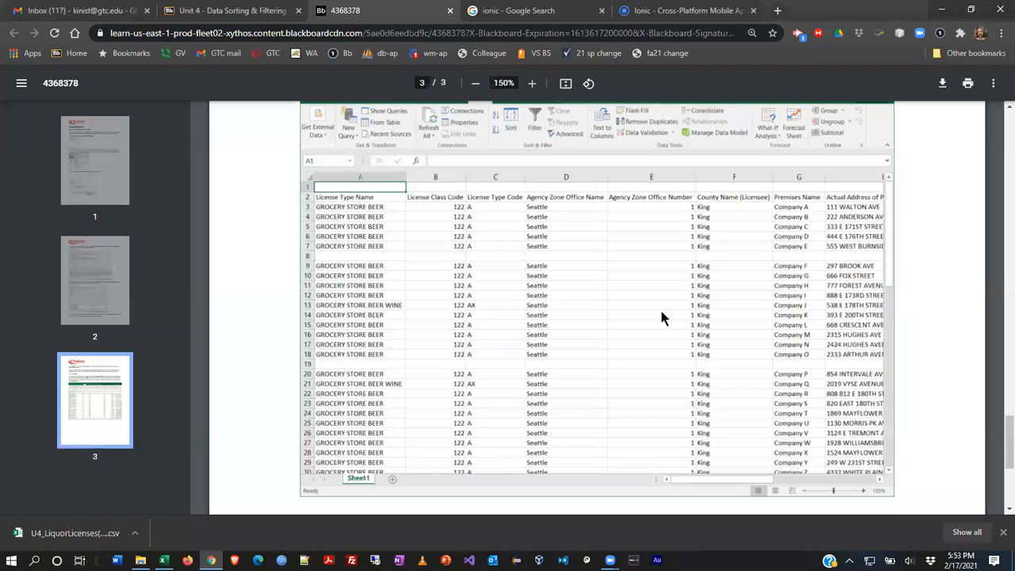
scroll(666, 311, down, 3)
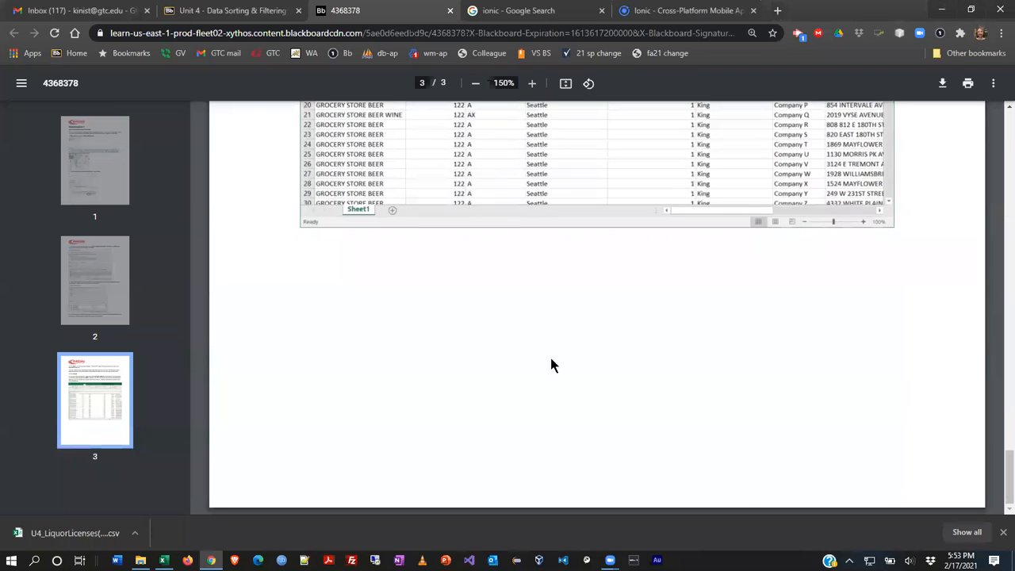
scroll(623, 314, up, 5)
scroll(623, 315, up, 2)
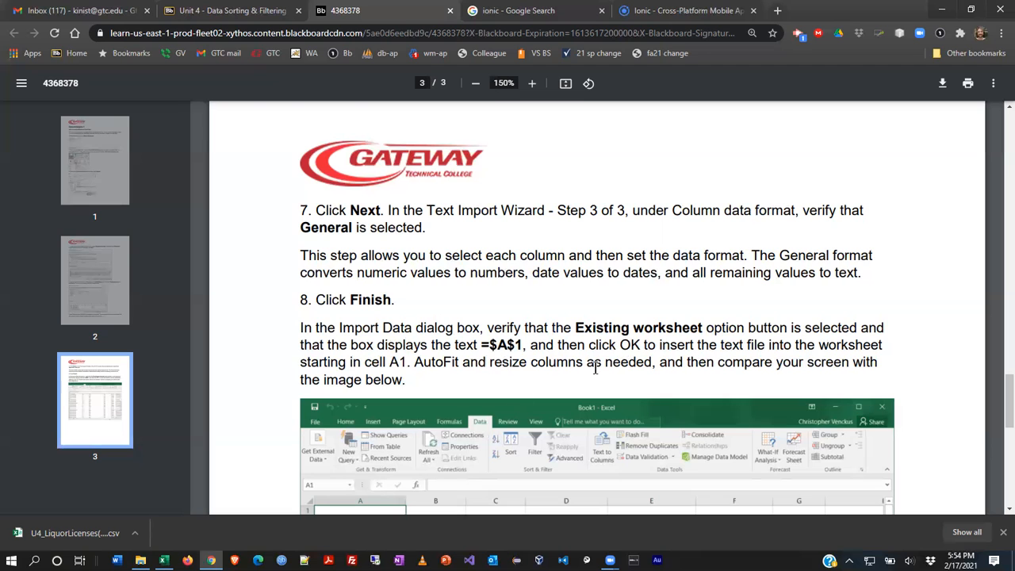
key(alt+Tab)
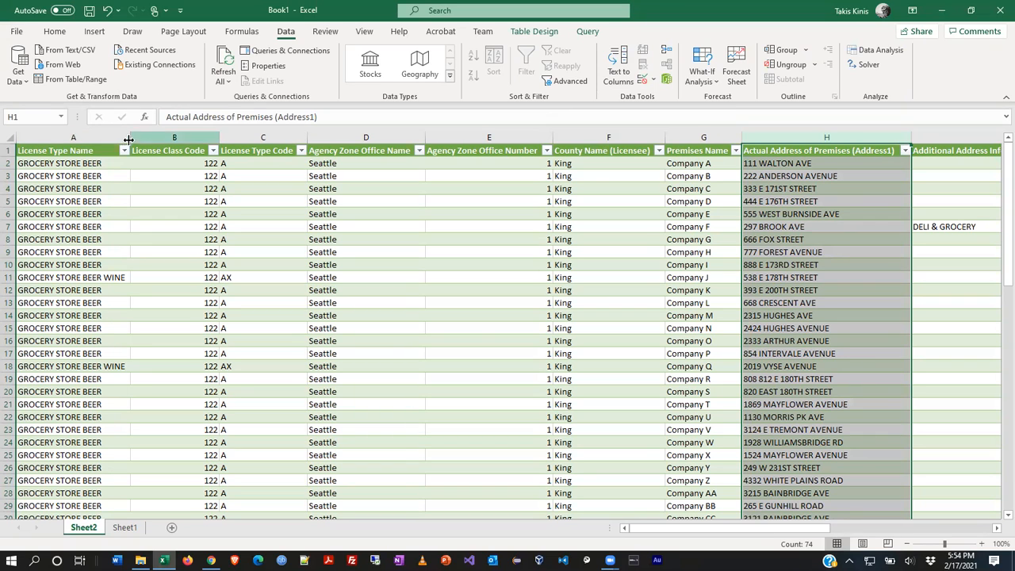
Try AutoFit on the License Class Code column, widening it and fitting it back to its contents.
double_click(222, 138)
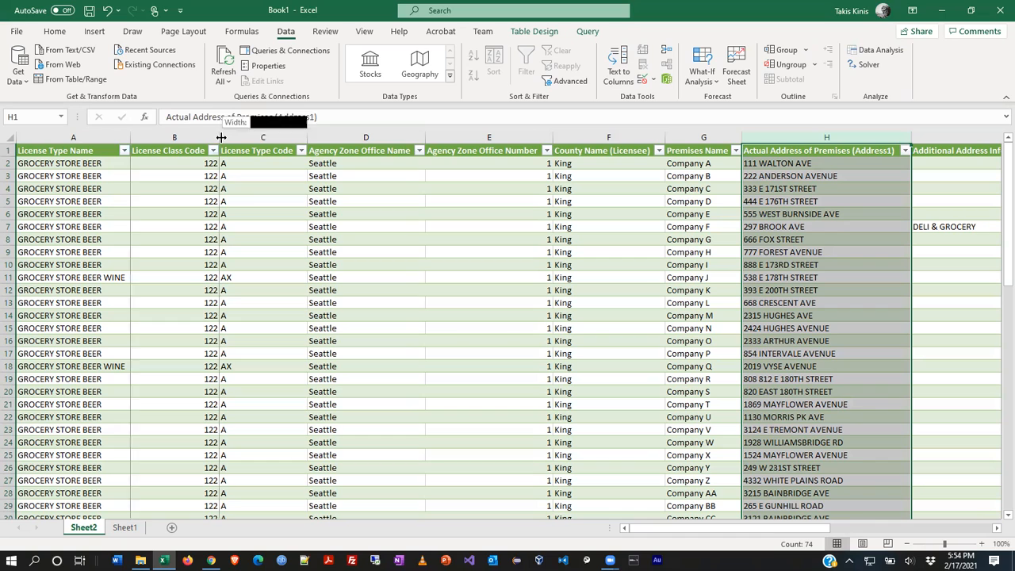
double_click(219, 135)
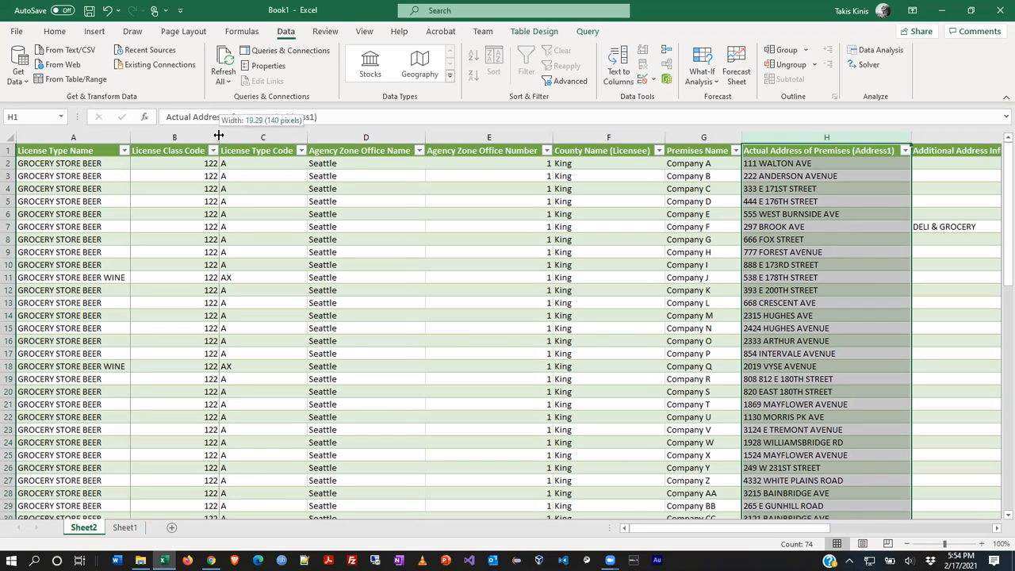
double_click(218, 135)
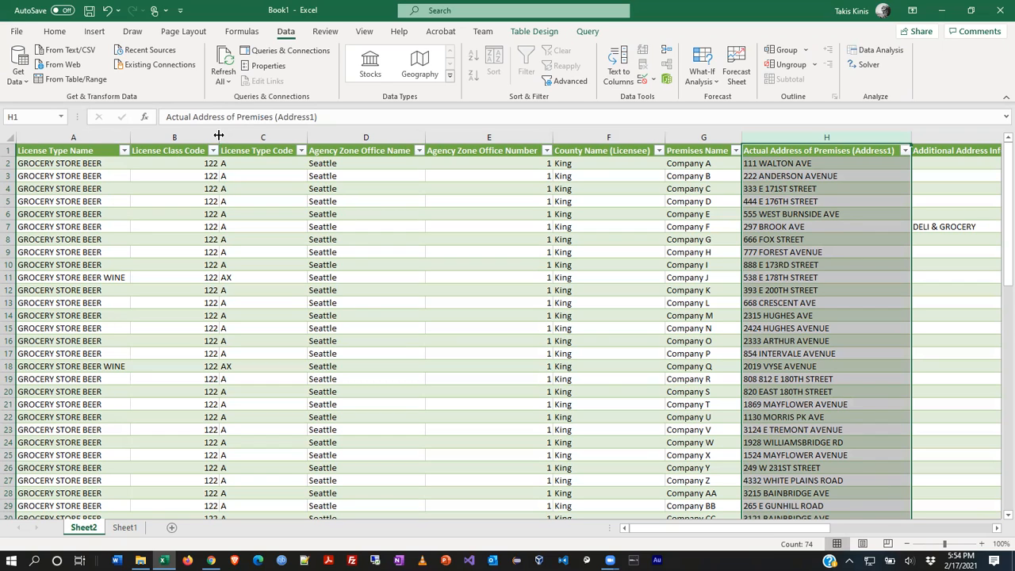
click(218, 136)
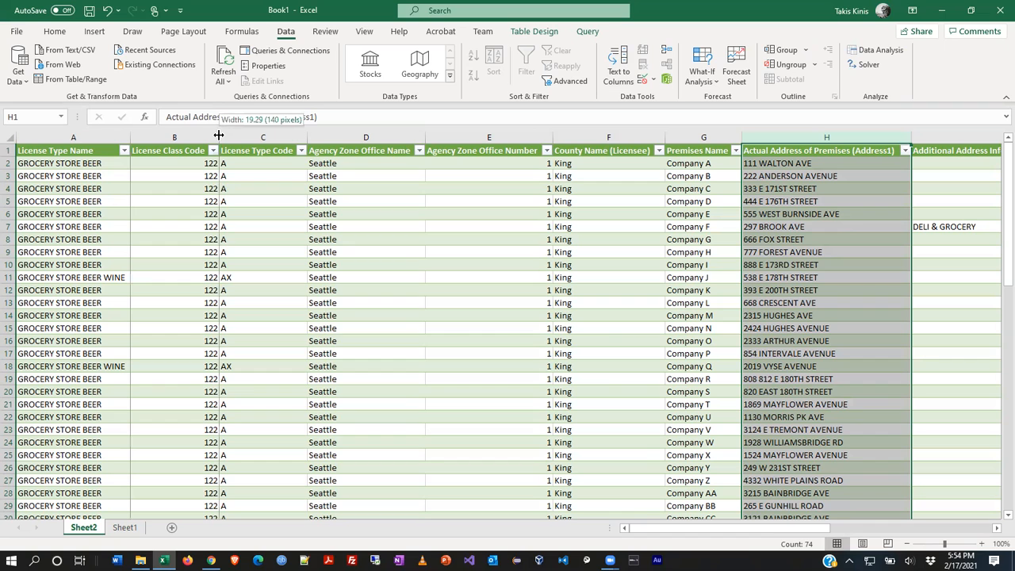
drag(219, 136, 290, 153)
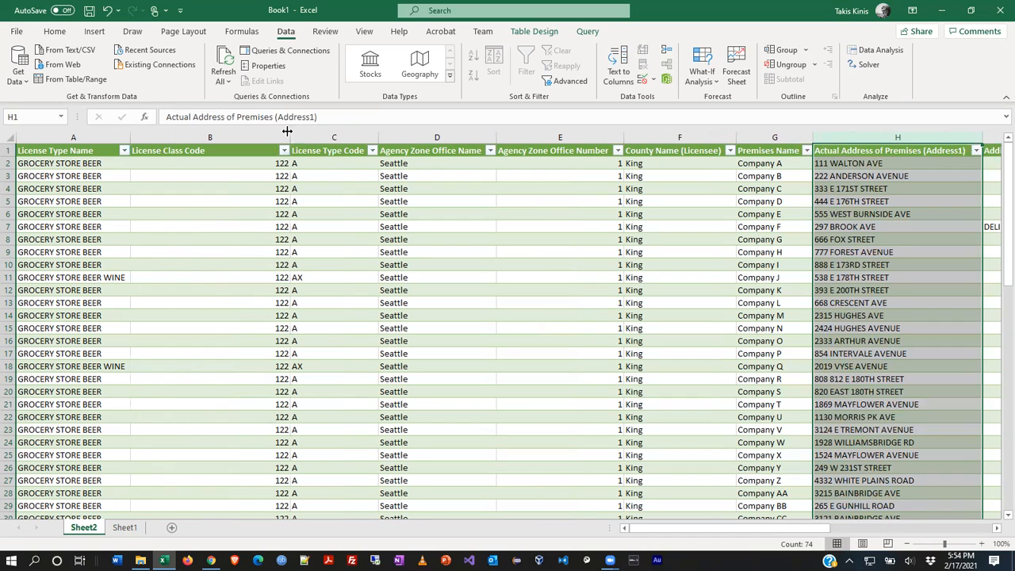
double_click(289, 132)
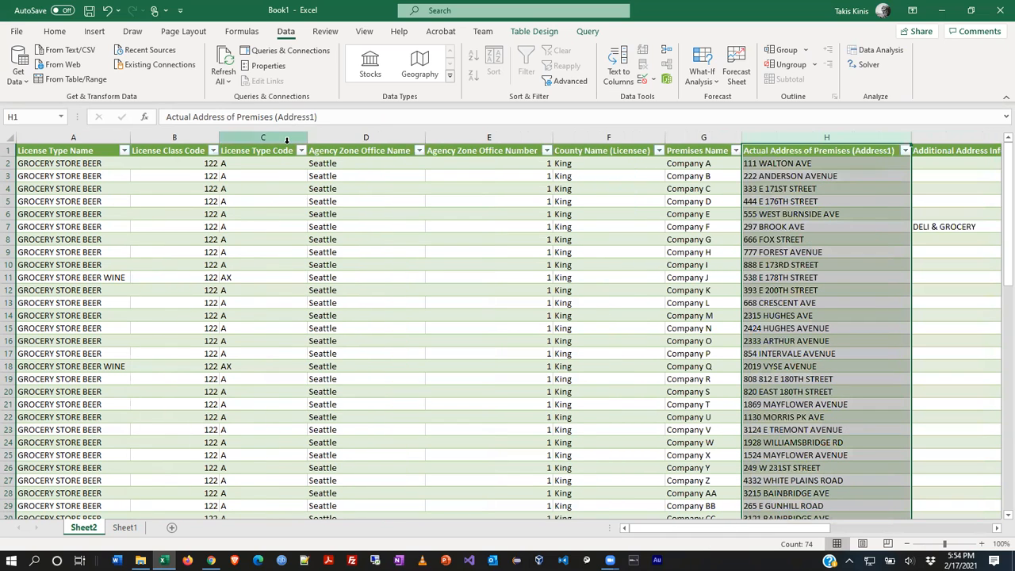
Narrow the License Class Code column to about the width of its codes and make the header row several times taller.
drag(219, 138, 156, 158)
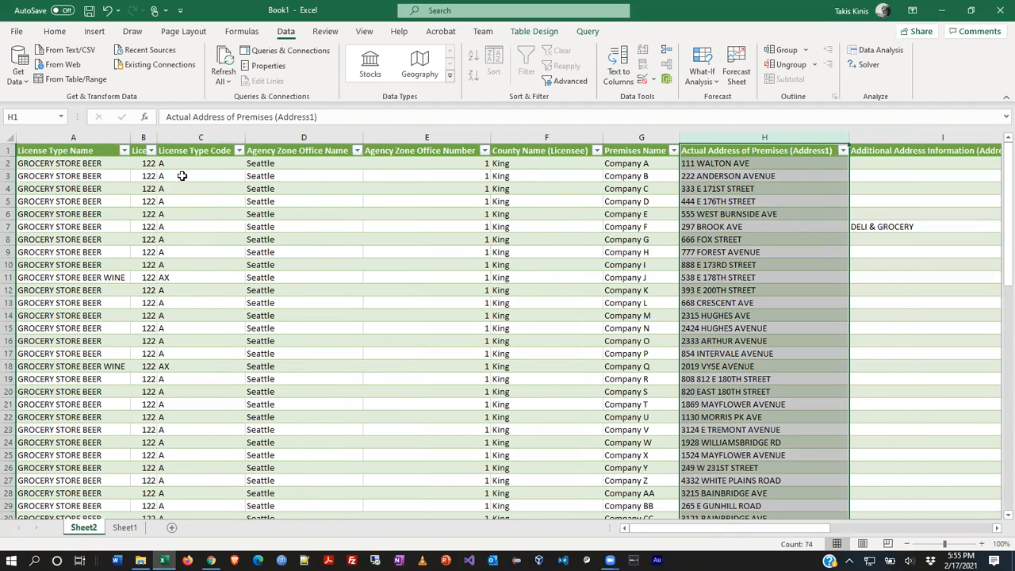
drag(8, 158, 8, 199)
Turn on text wrapping for the License Class Code header cell and readjust its column width around the wrapped text.
click(139, 190)
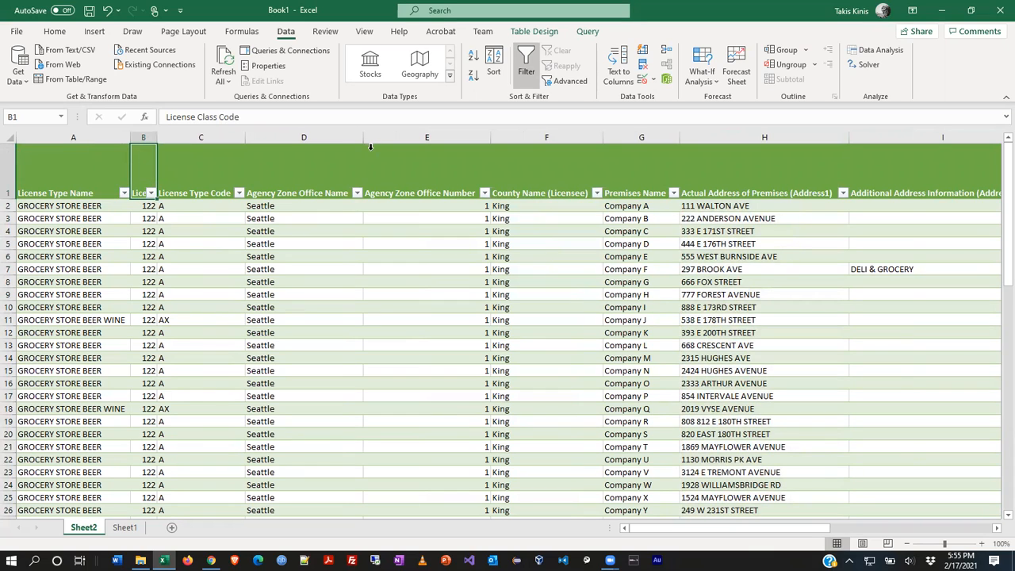
right_click(145, 168)
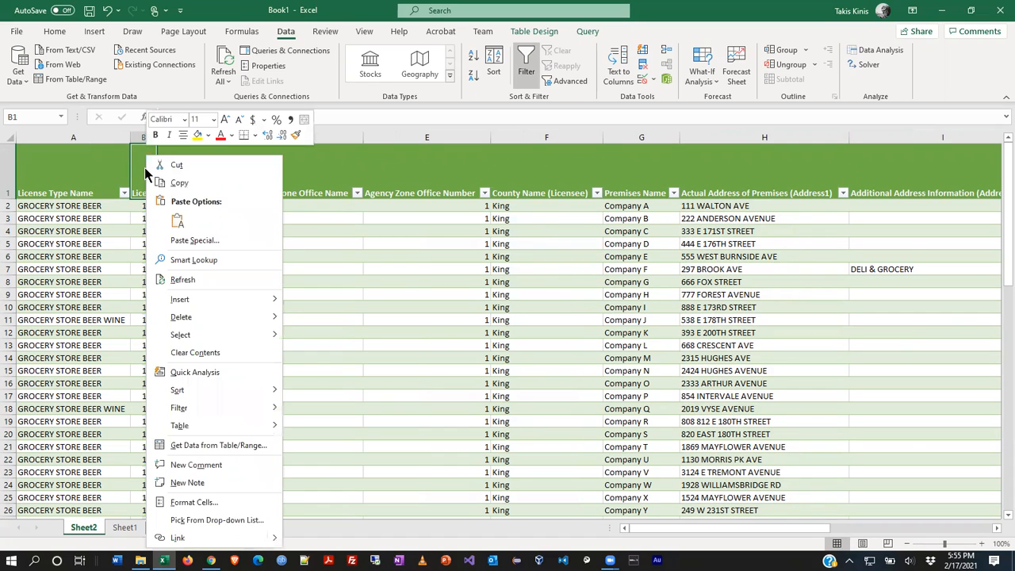
click(224, 503)
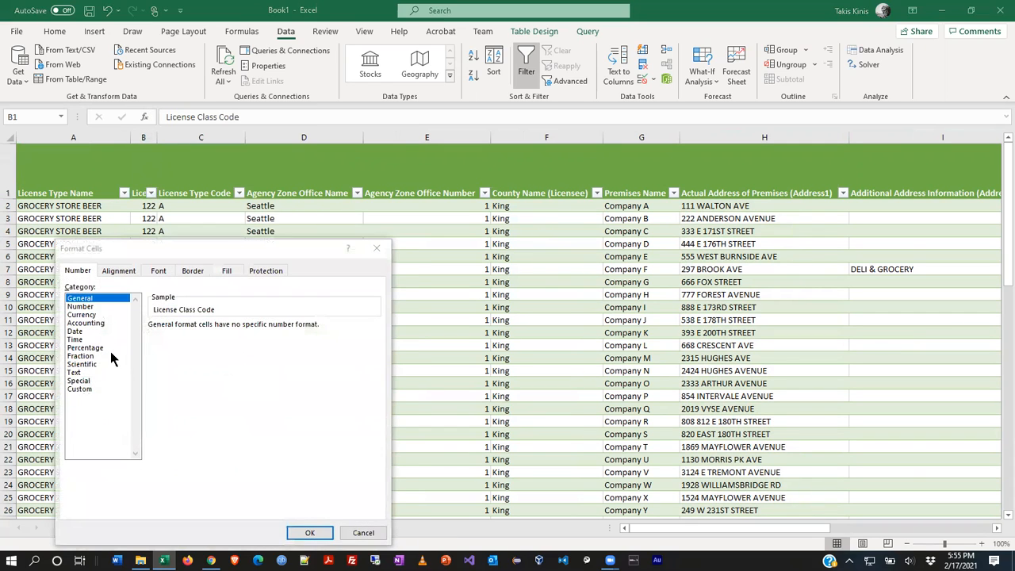
click(125, 272)
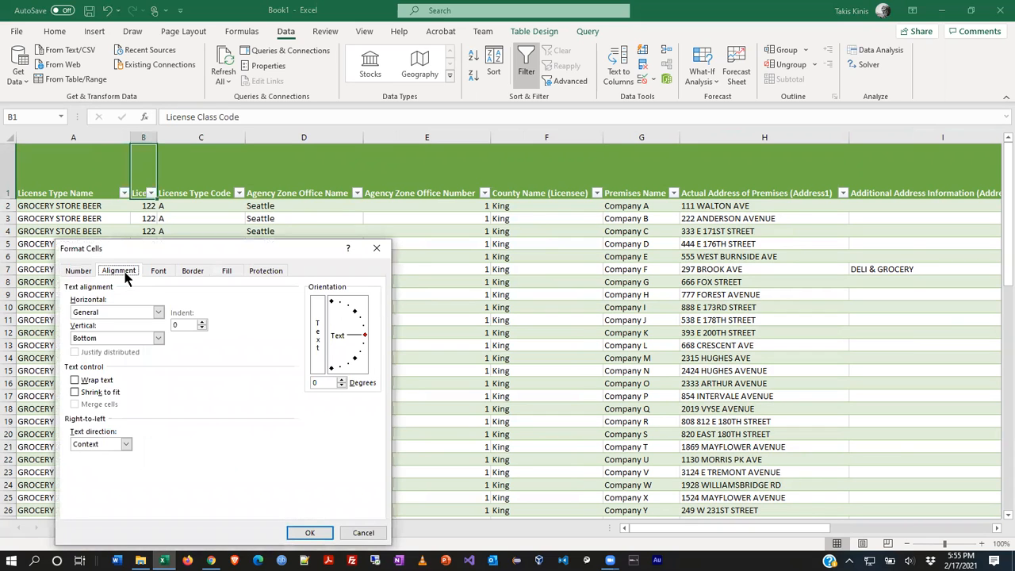
click(82, 380)
click(309, 533)
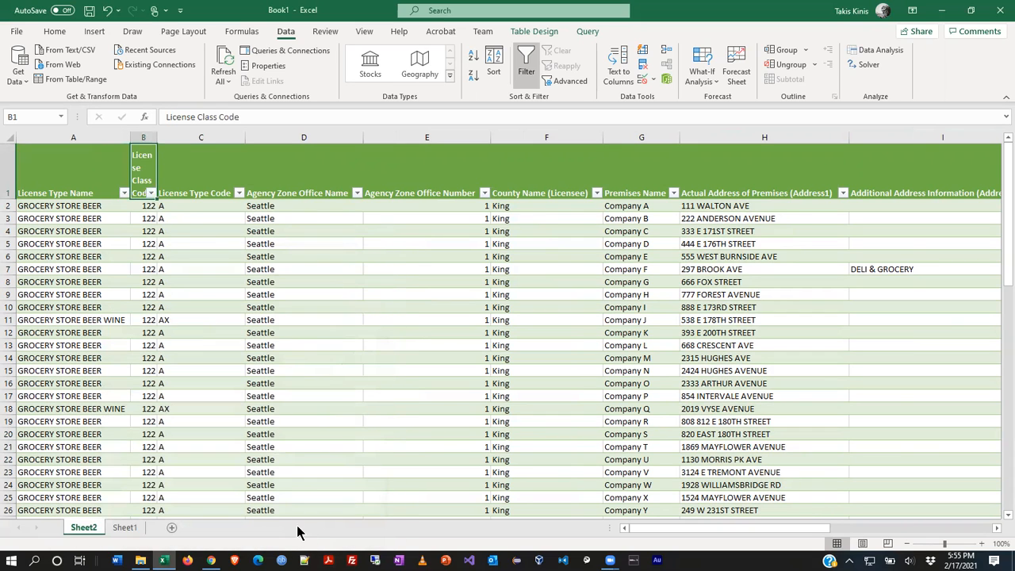
drag(155, 136, 174, 136)
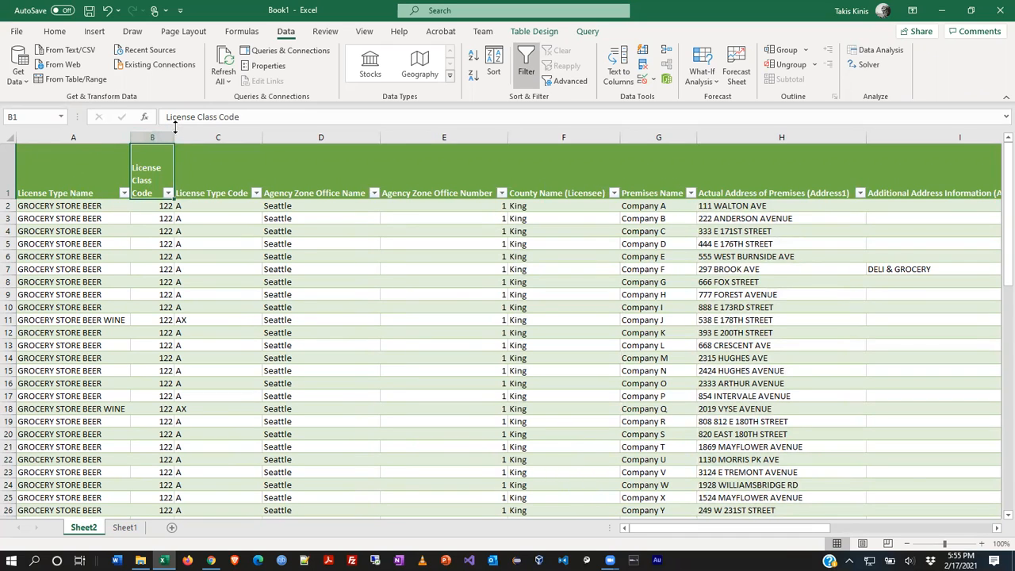
drag(171, 134, 160, 137)
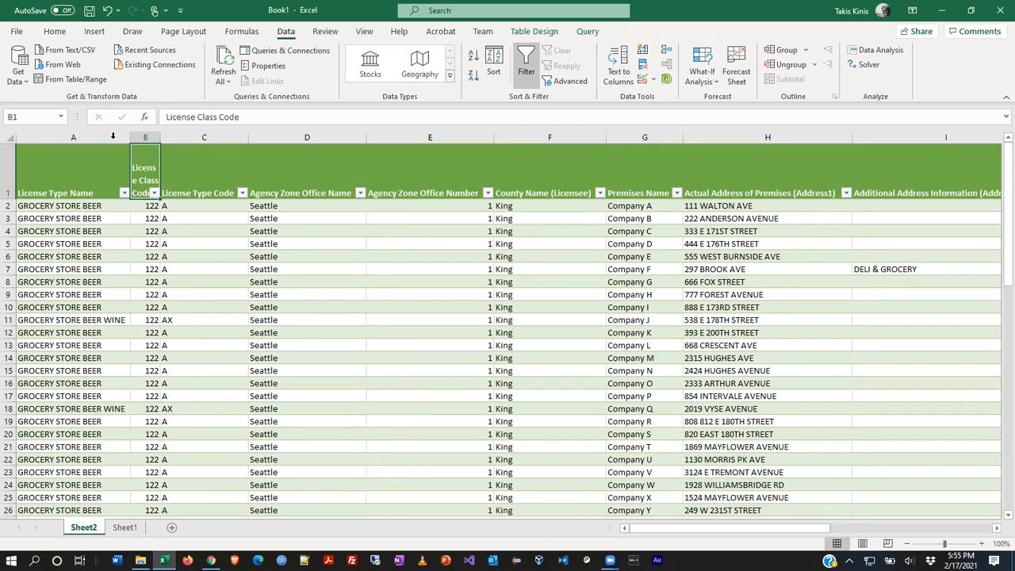
Copy the License Class Code header's formatting to header cells C1:I1 with Format Painter, and narrow the Agency Zone Office Number column.
click(18, 33)
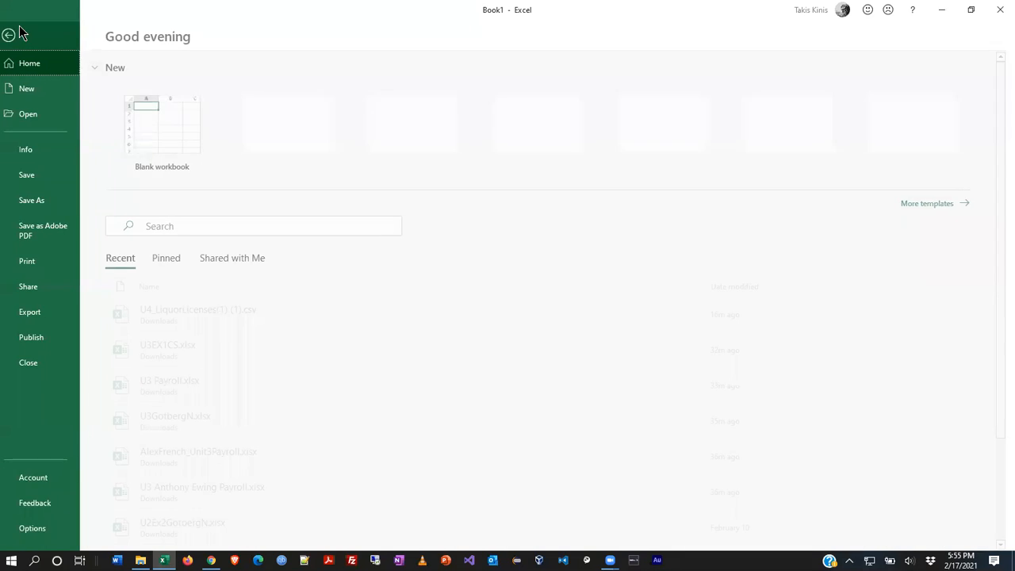
click(17, 36)
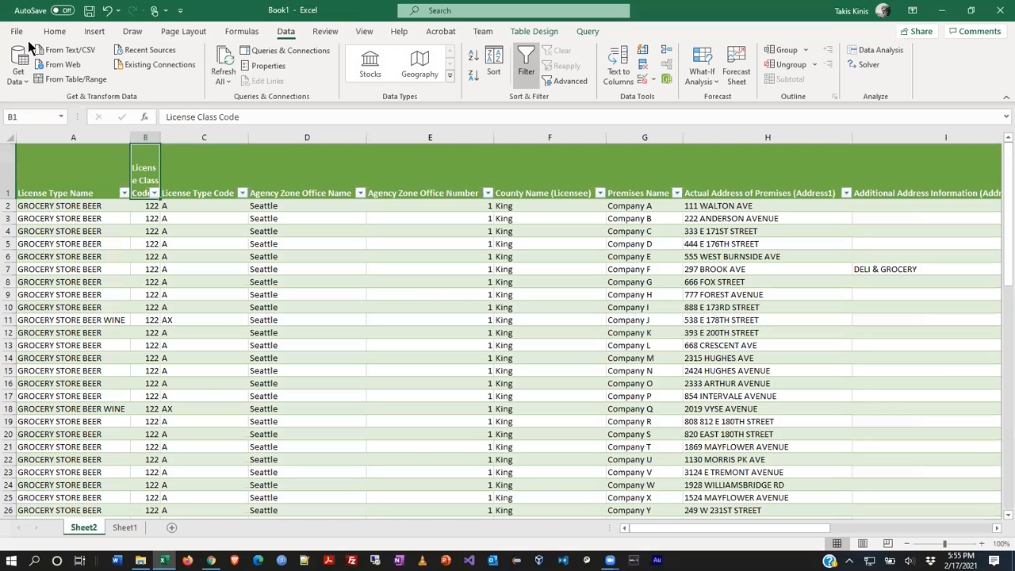
click(54, 31)
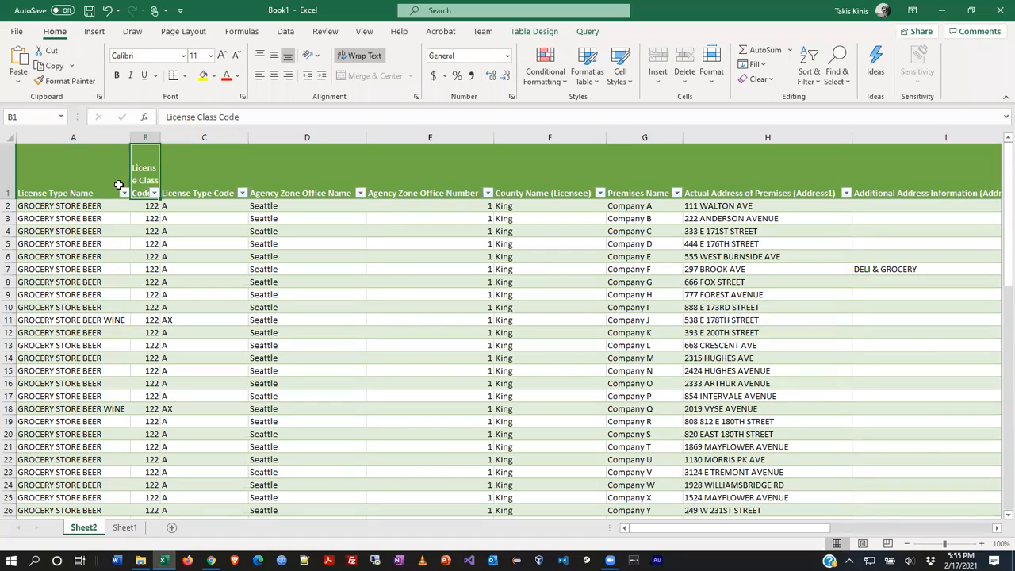
click(65, 81)
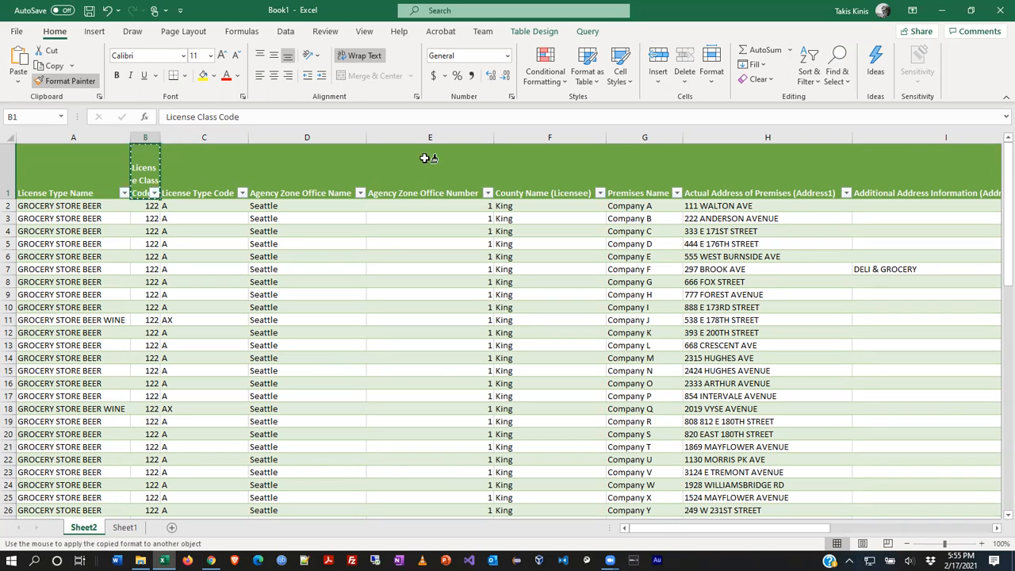
mouse_move(204, 169)
mouse_down()
mouse_move(431, 198)
mouse_move(882, 172)
mouse_move(936, 181)
mouse_up()
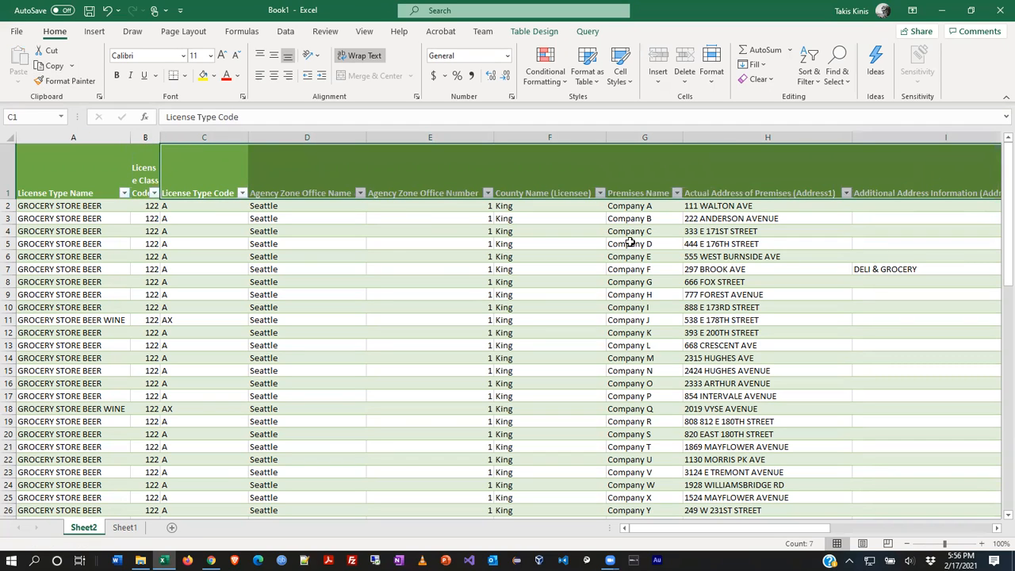
drag(489, 134, 448, 143)
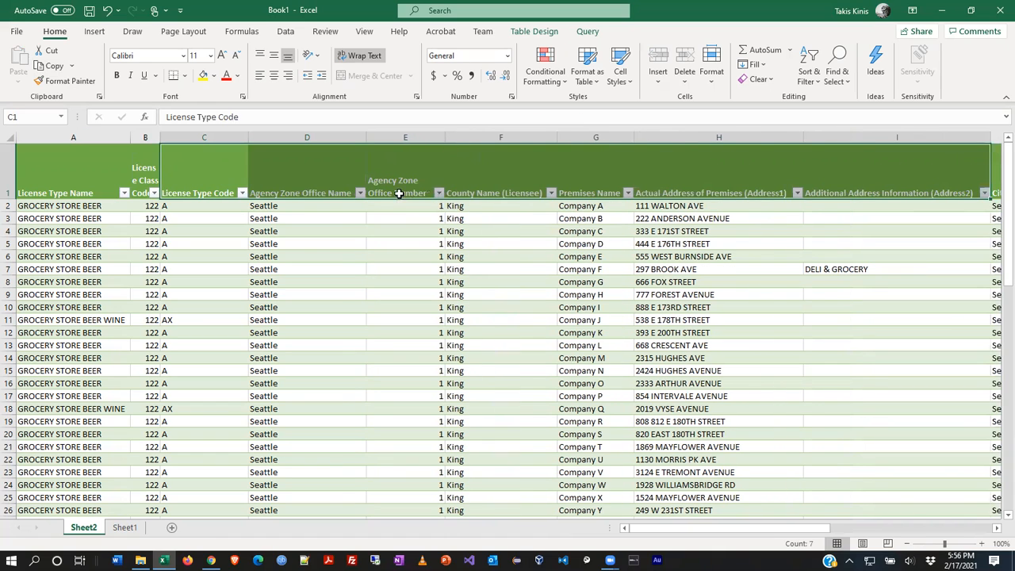
Narrow the Agency Zone Office Number column so its header wraps onto four lines.
click(493, 161)
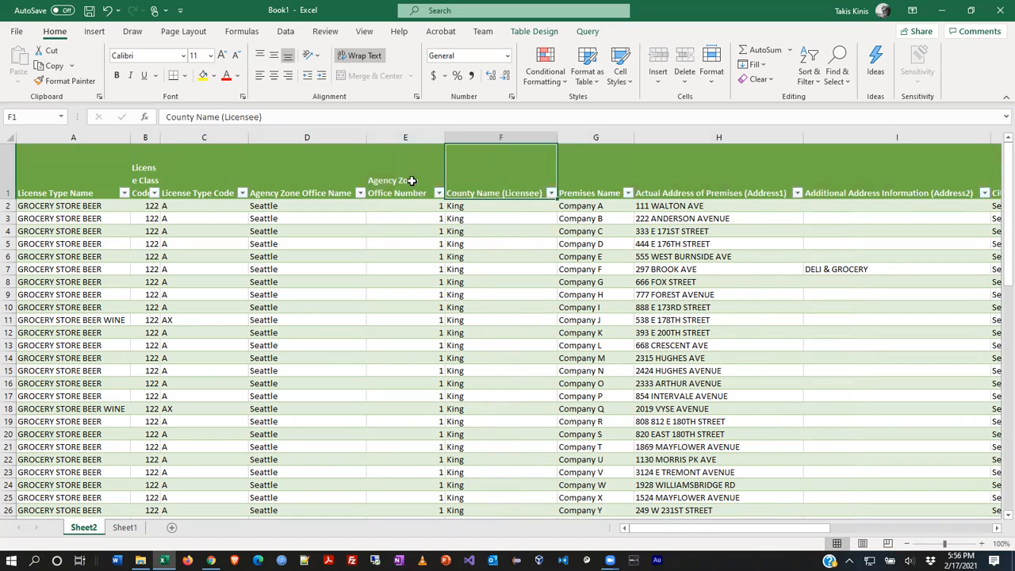
click(423, 168)
drag(440, 137, 405, 150)
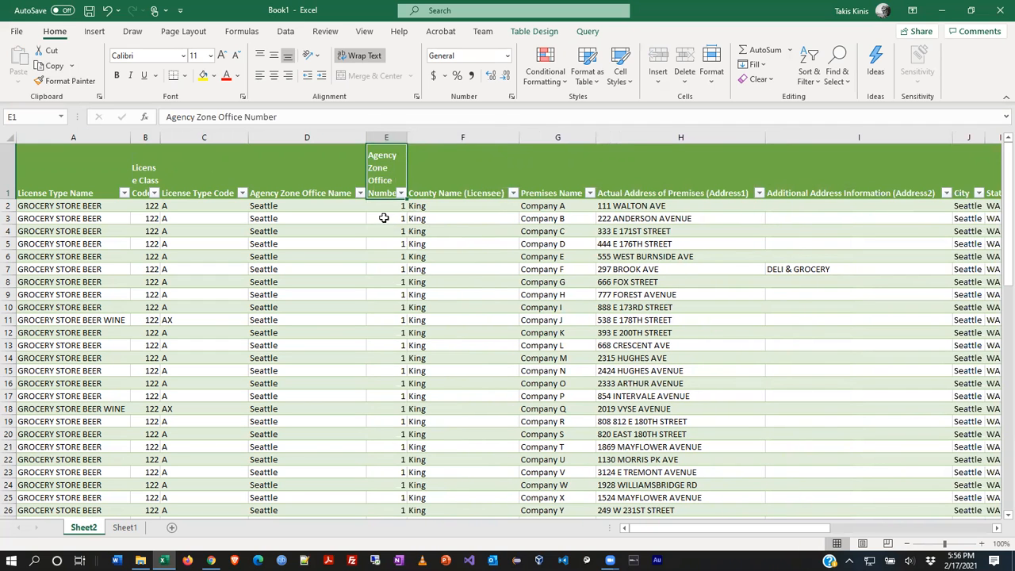
drag(385, 206, 399, 305)
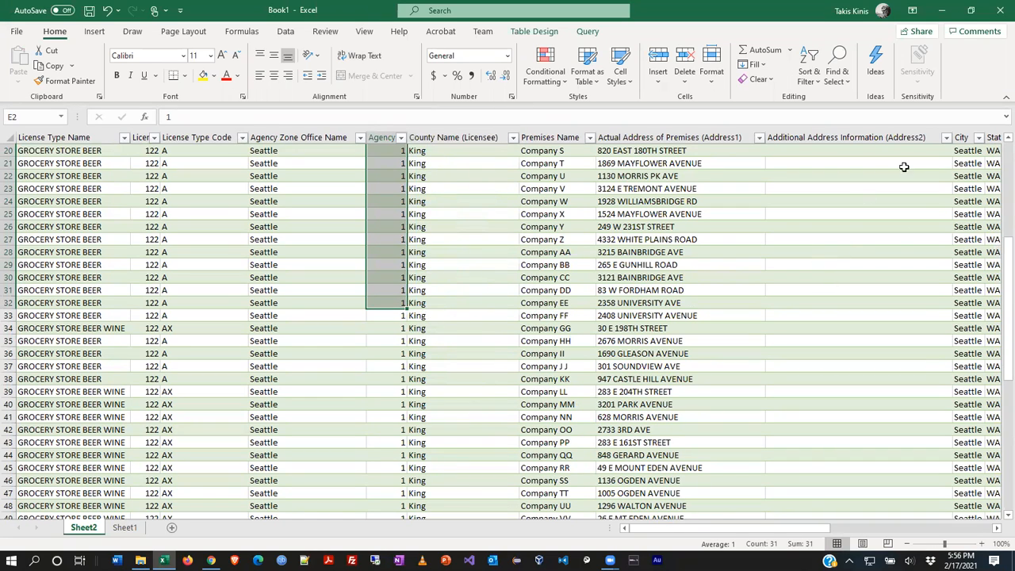
scroll(587, 252, up, 6)
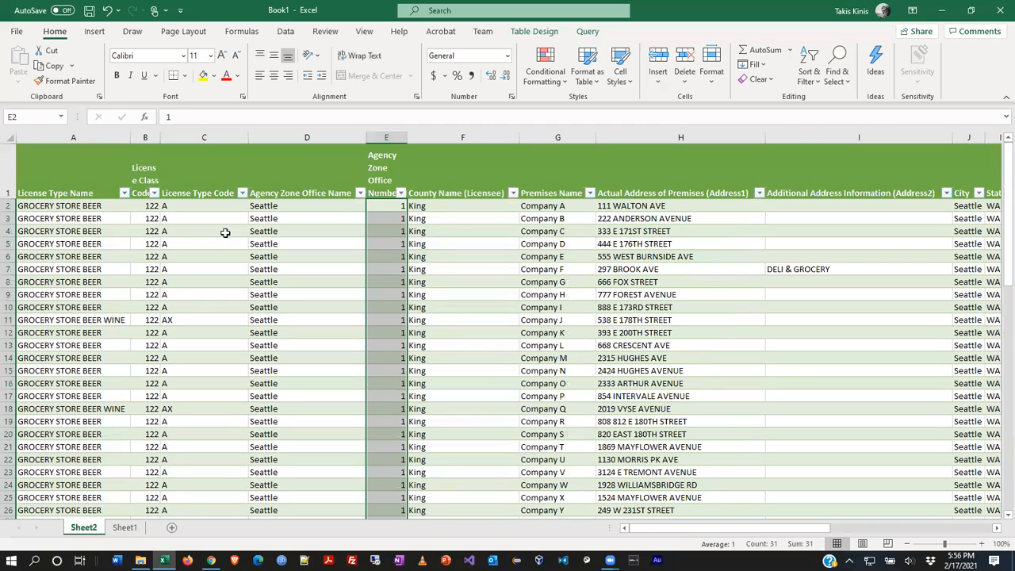
Narrow the License Type Code, Agency Zone Office Name and County Name (Licensee) columns so their headers wrap.
click(321, 178)
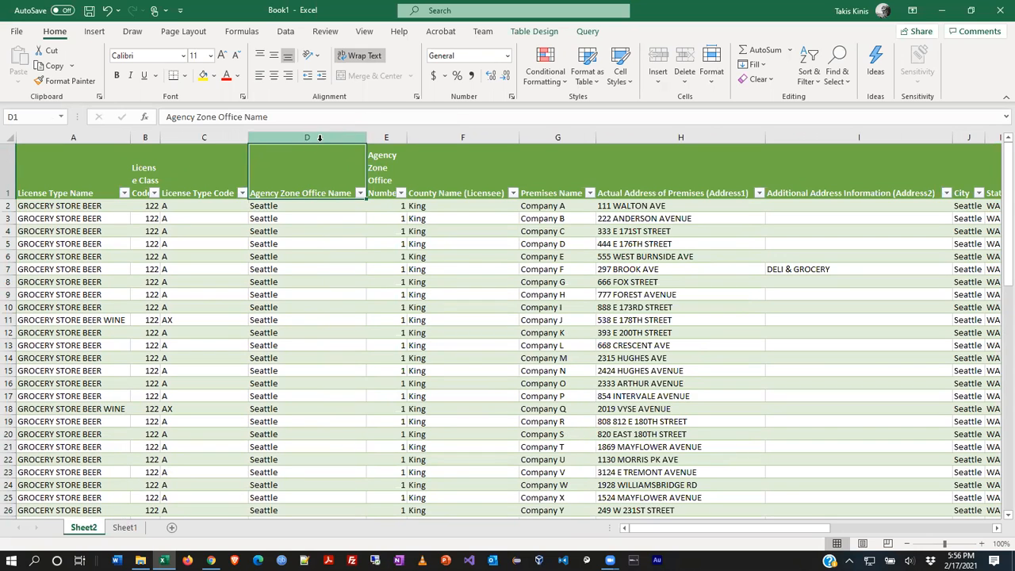
drag(366, 137, 203, 144)
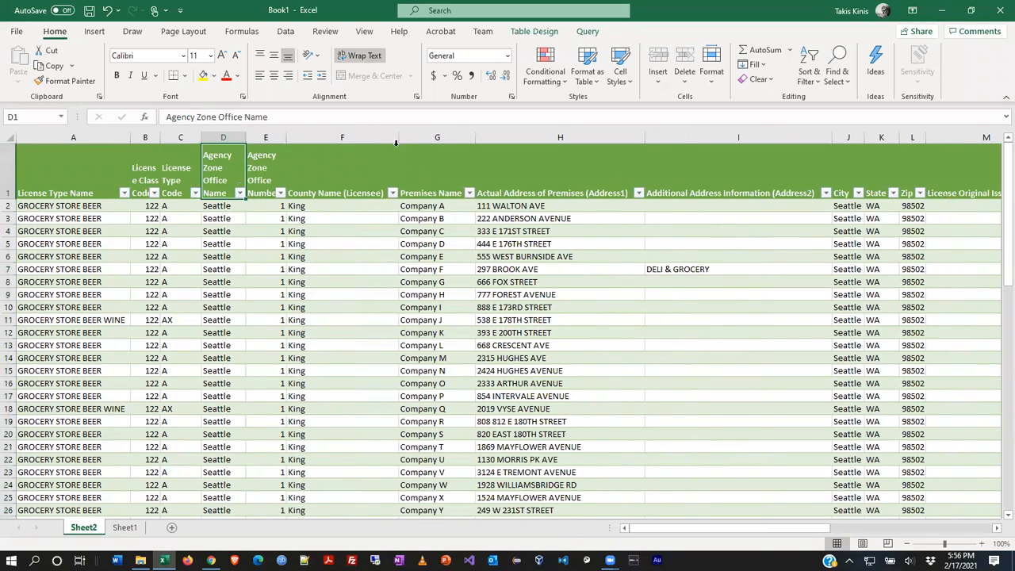
drag(399, 137, 346, 160)
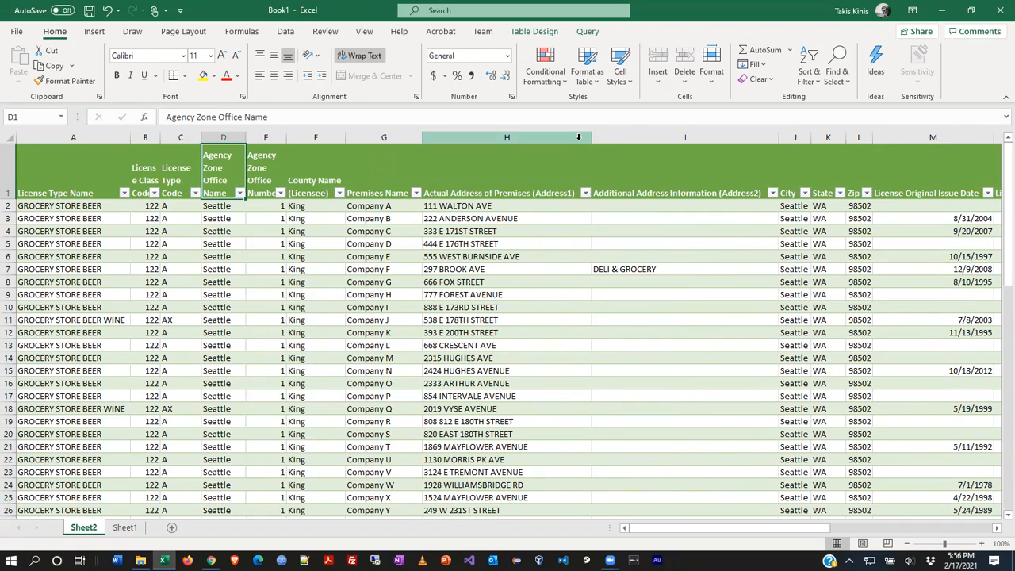
Narrow the Additional Address Information column and the three license date columns to about the width of their data.
drag(777, 136, 659, 162)
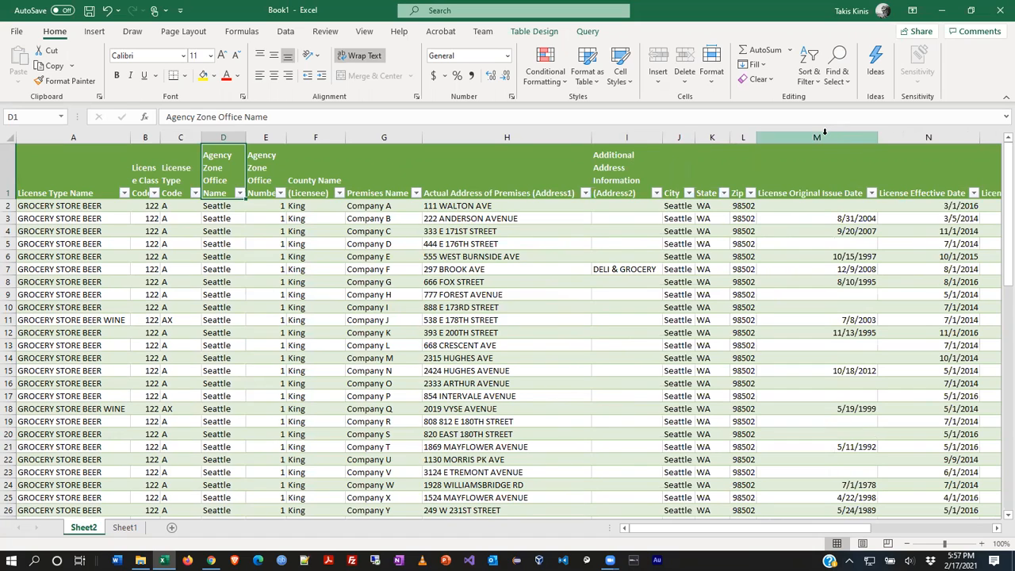
click(878, 137)
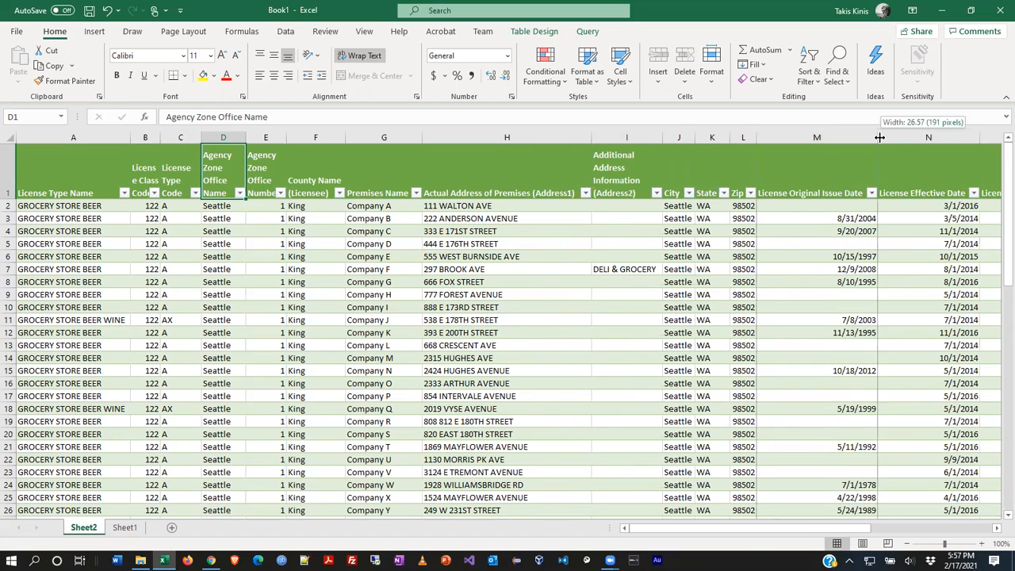
drag(875, 138, 826, 154)
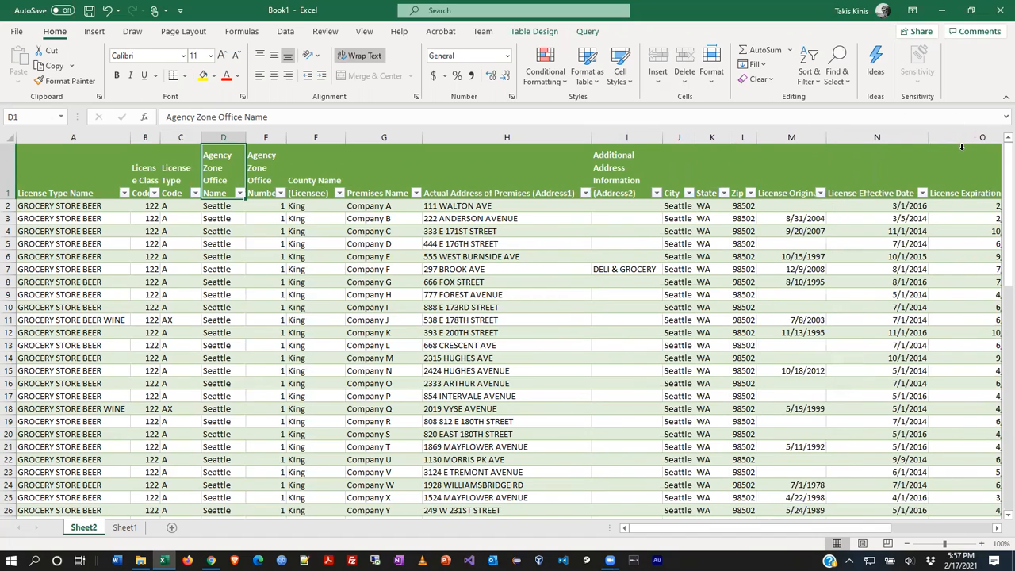
drag(926, 138, 882, 140)
drag(991, 138, 932, 157)
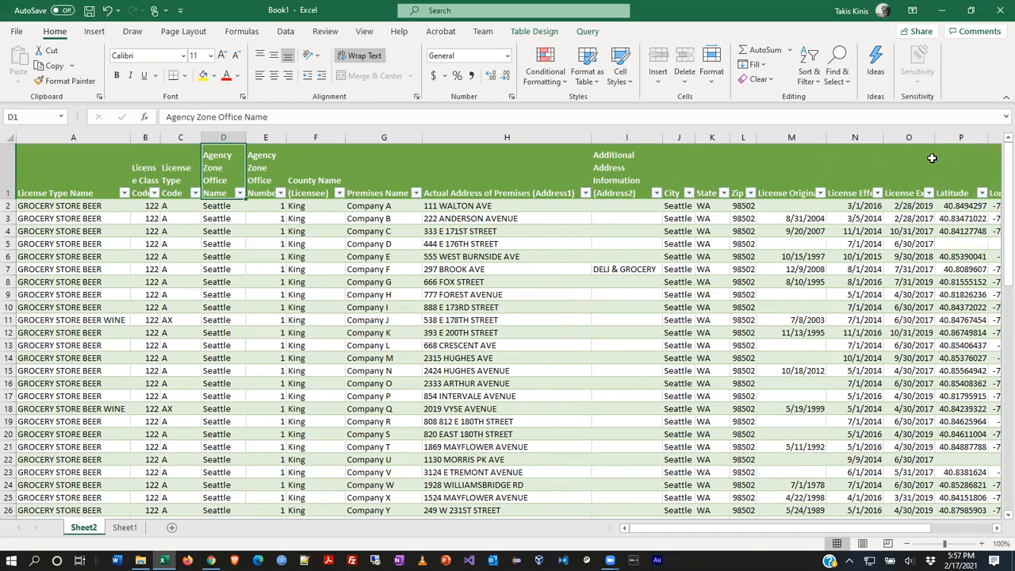
Copy the Additional Address Information header's wrapped formatting to the license date headers M1:O1 with Format Painter.
click(613, 169)
click(70, 81)
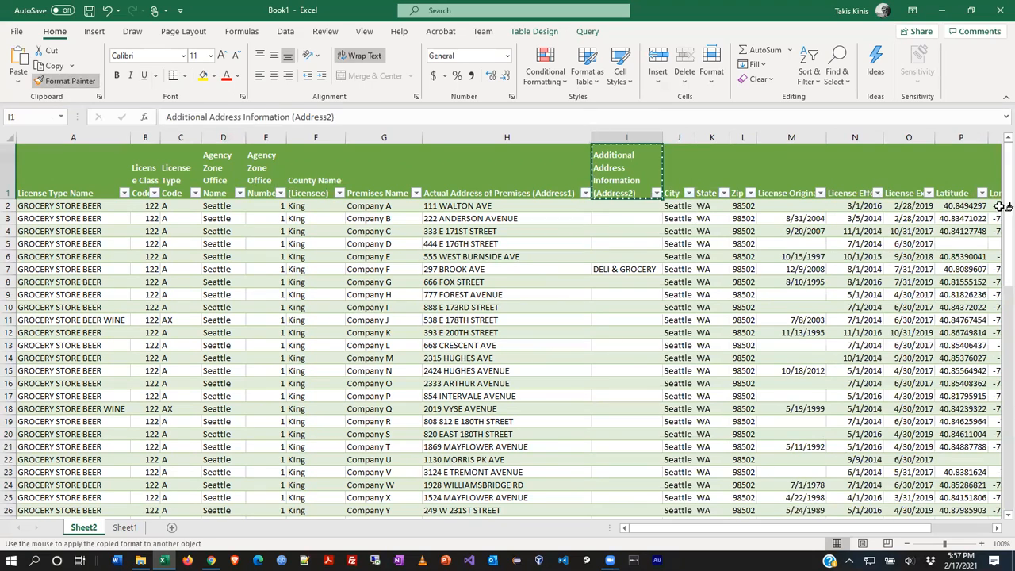
mouse_move(785, 176)
mouse_down()
mouse_move(981, 186)
mouse_move(698, 187)
mouse_up()
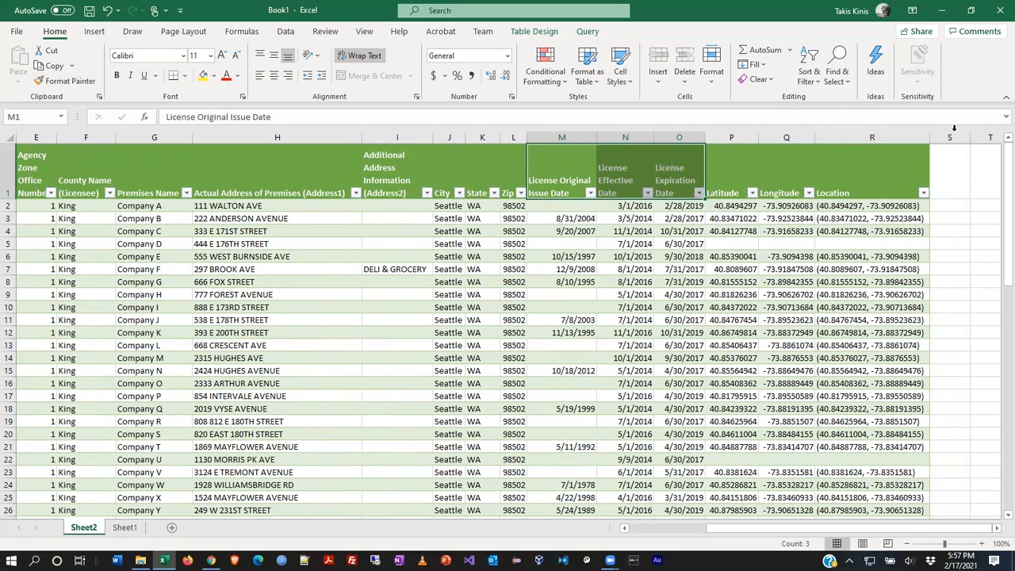
click(974, 243)
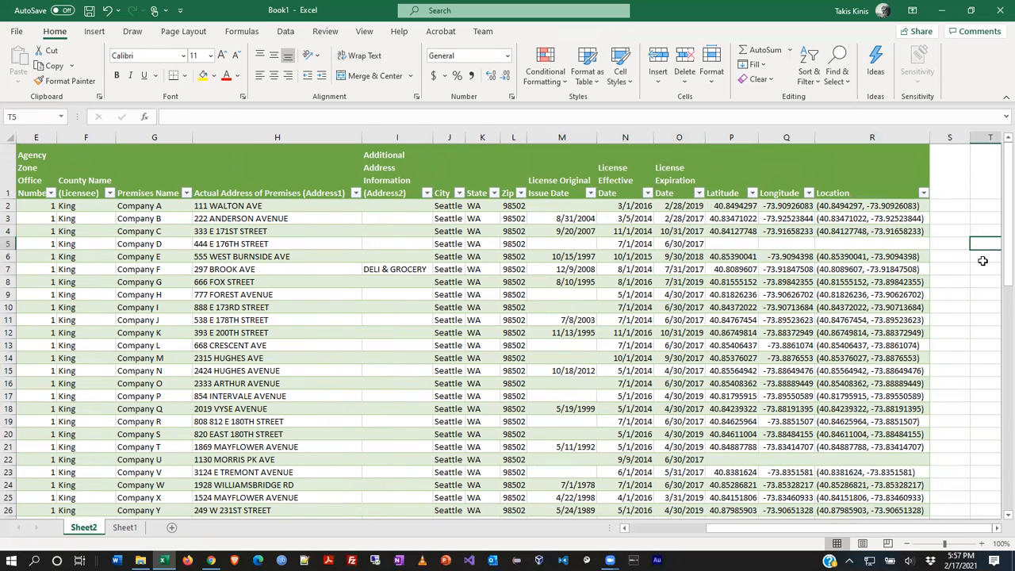
Switch to the browser and review the U4 Import & Clean Data tasks and the import instructions PDF, returning to Excel.
key(alt+Tab)
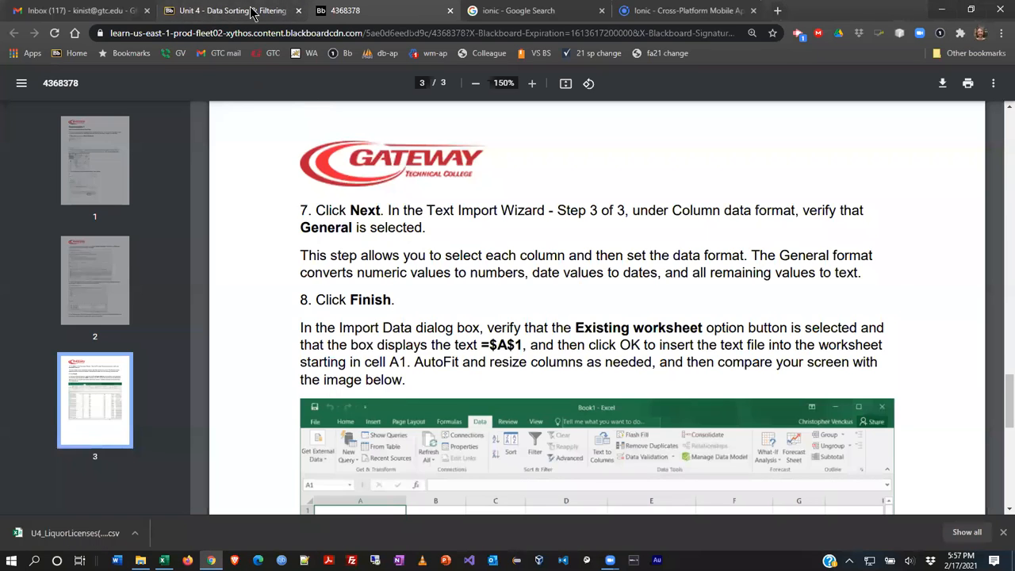
click(231, 10)
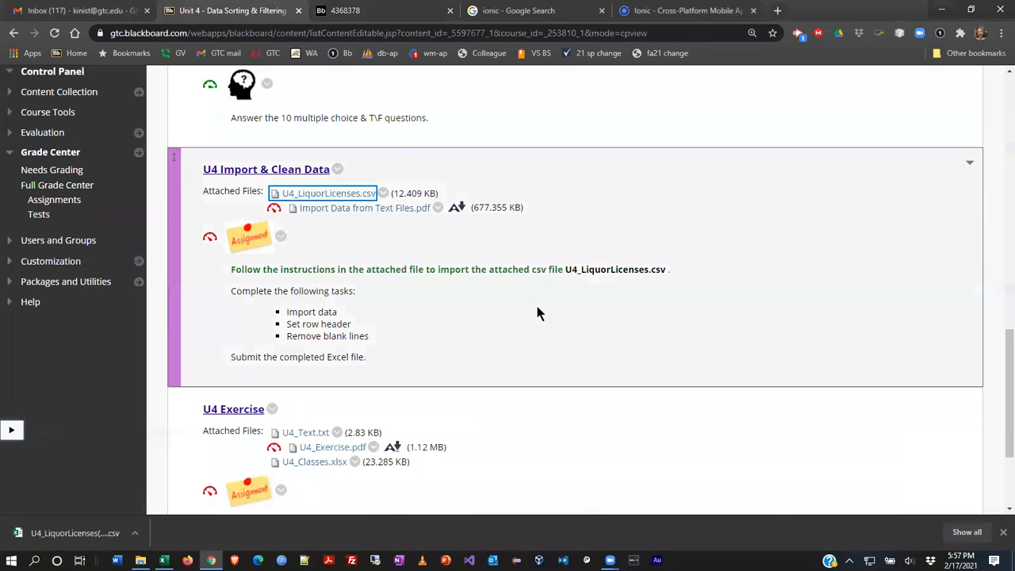
key(alt+Tab)
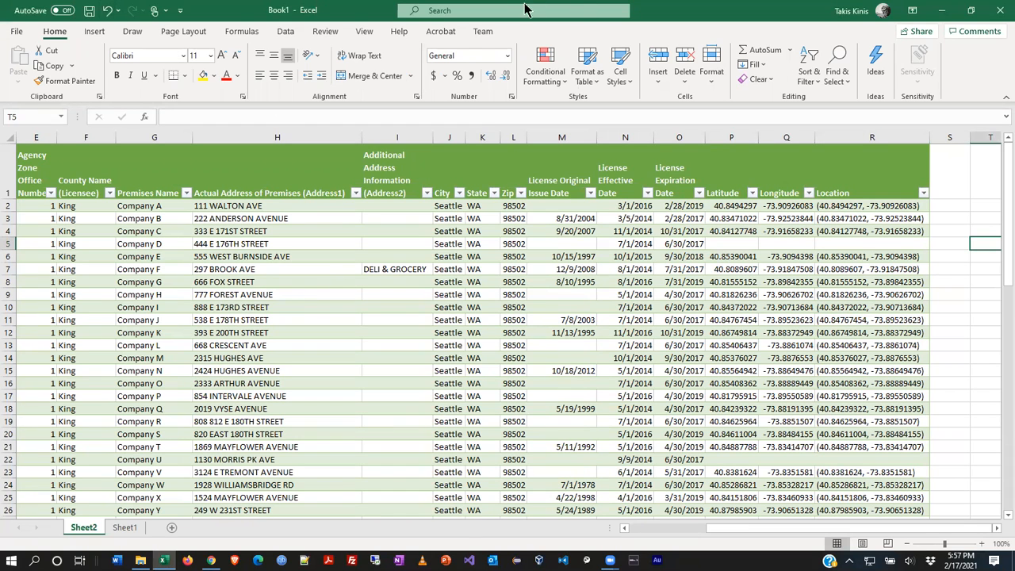
click(15, 33)
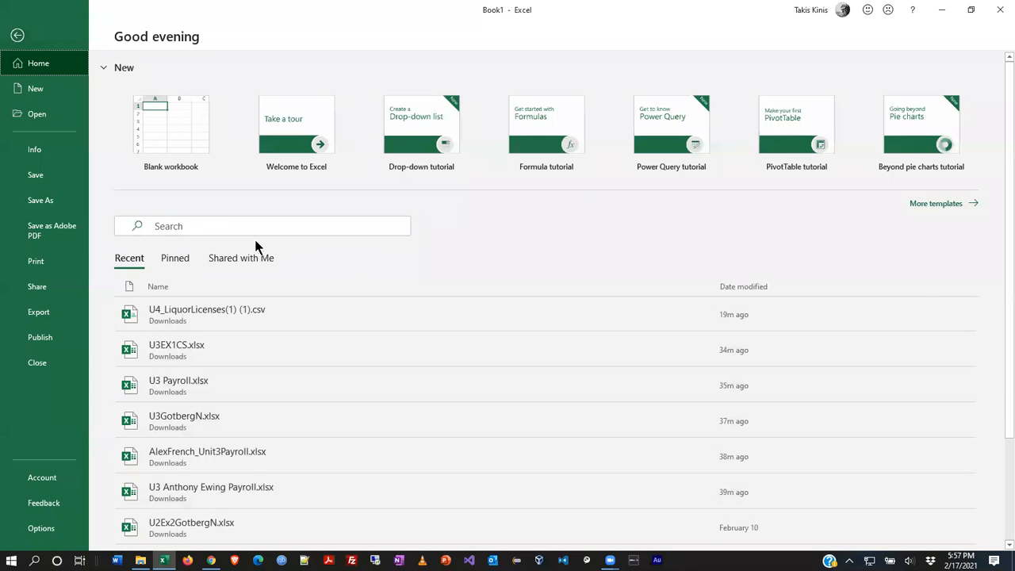
key(alt+Tab)
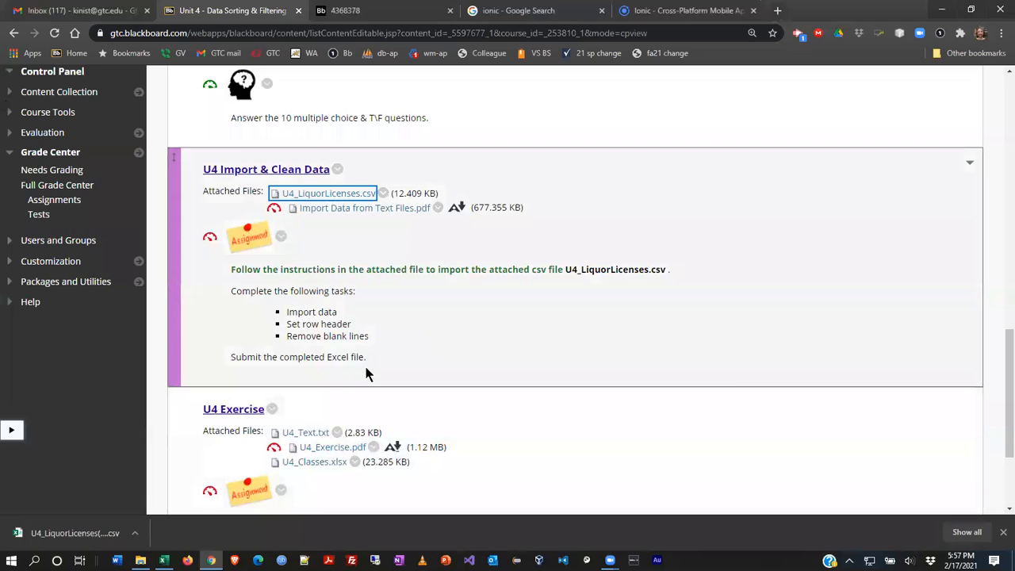
key(alt+Tab)
key(alt+Tab)
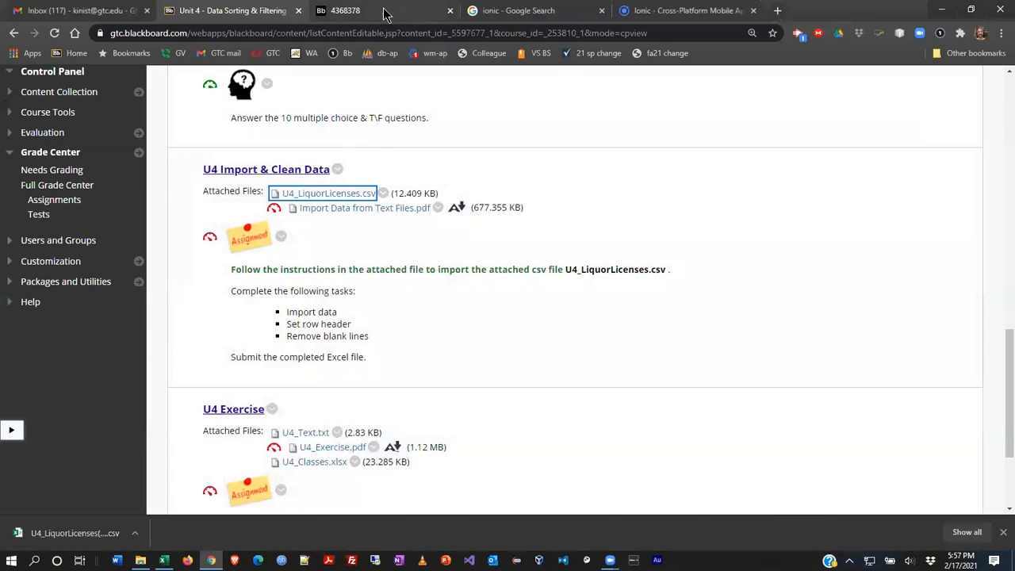
click(384, 11)
scroll(749, 359, down, 7)
scroll(754, 356, up, 8)
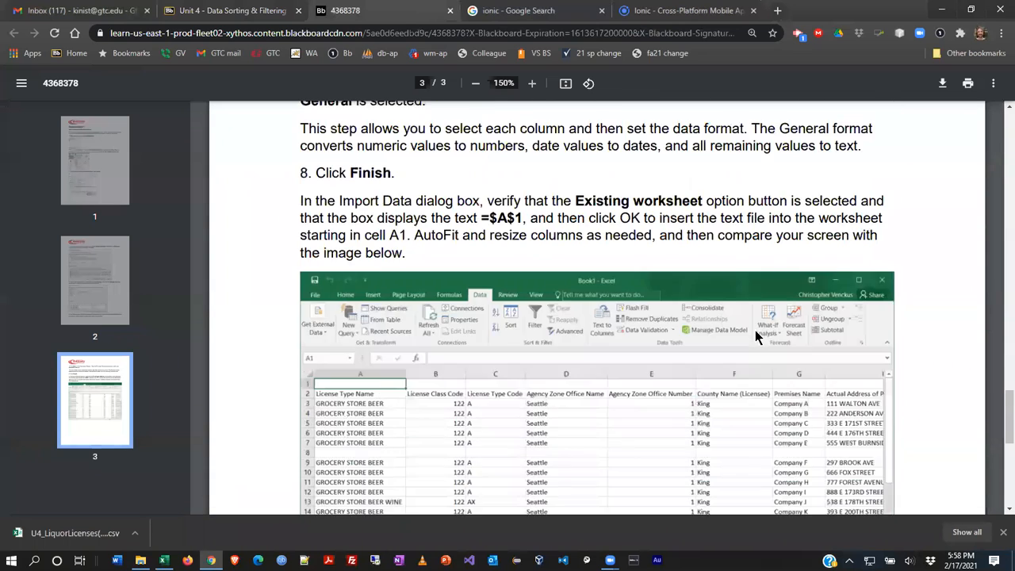
click(200, 13)
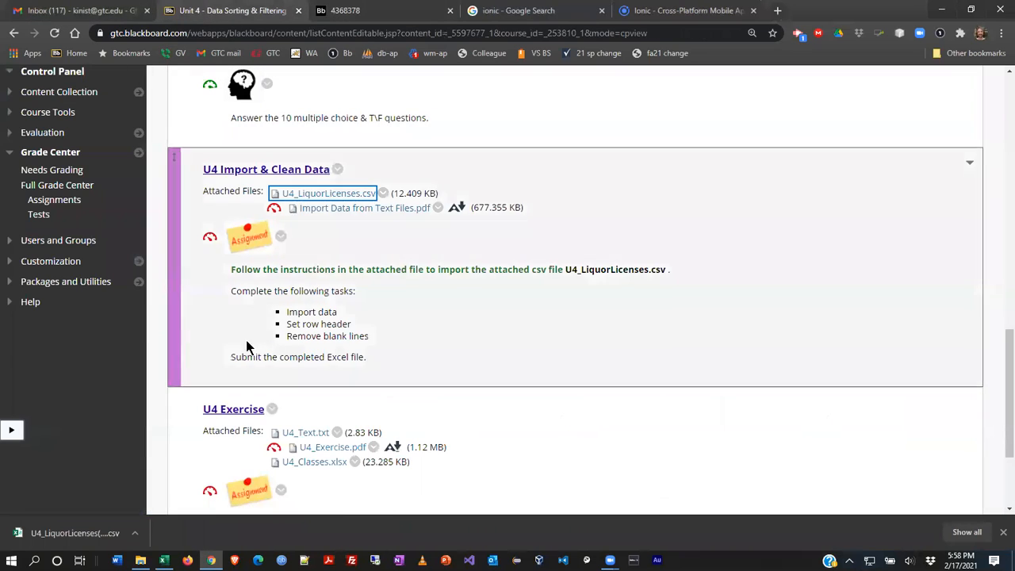
key(alt+Tab)
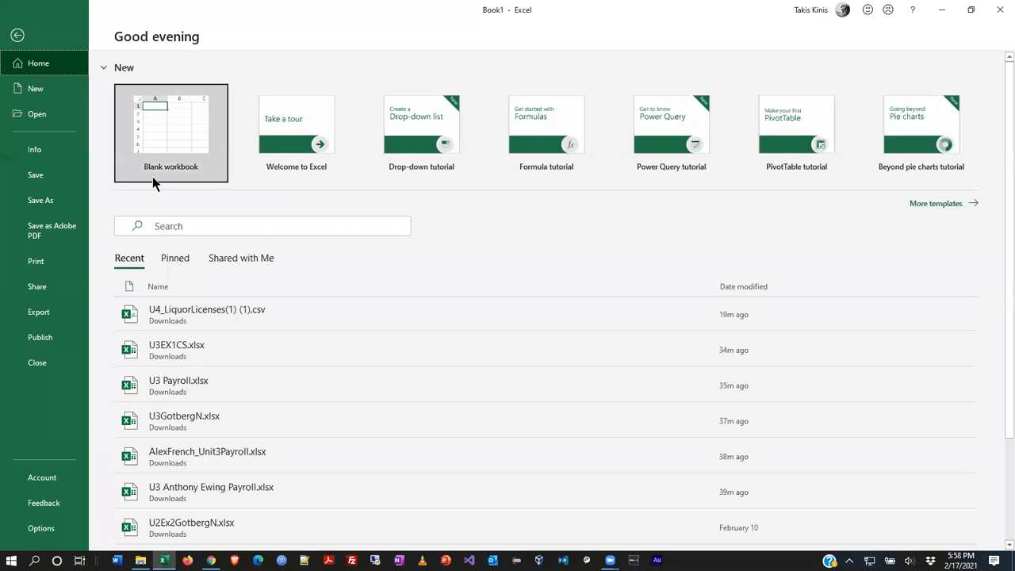
Start saving the workbook under a new name and browse to My Drive's 156-100 Data Analytics 1 folder on Google Drive (G:).
click(40, 200)
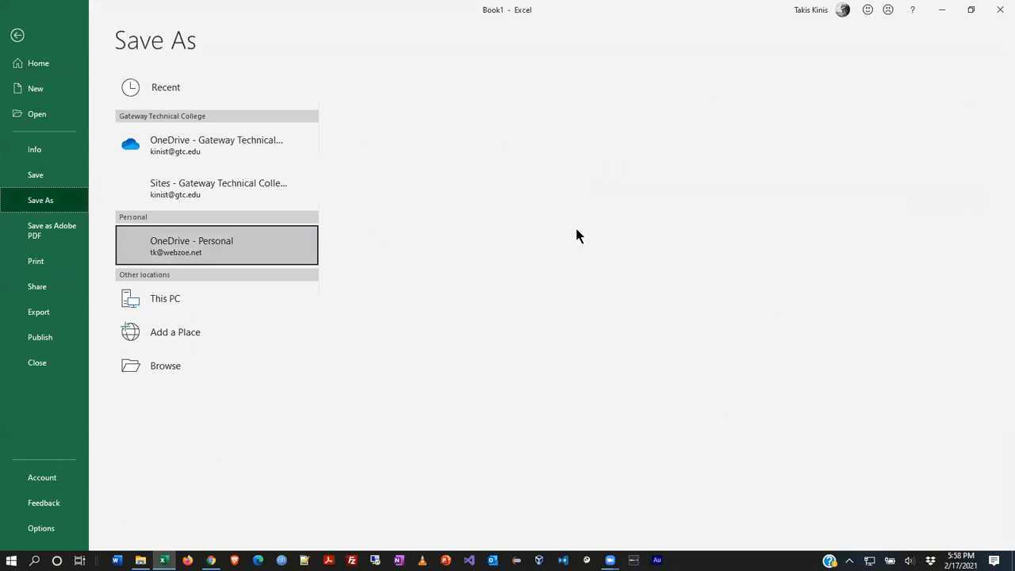
click(207, 369)
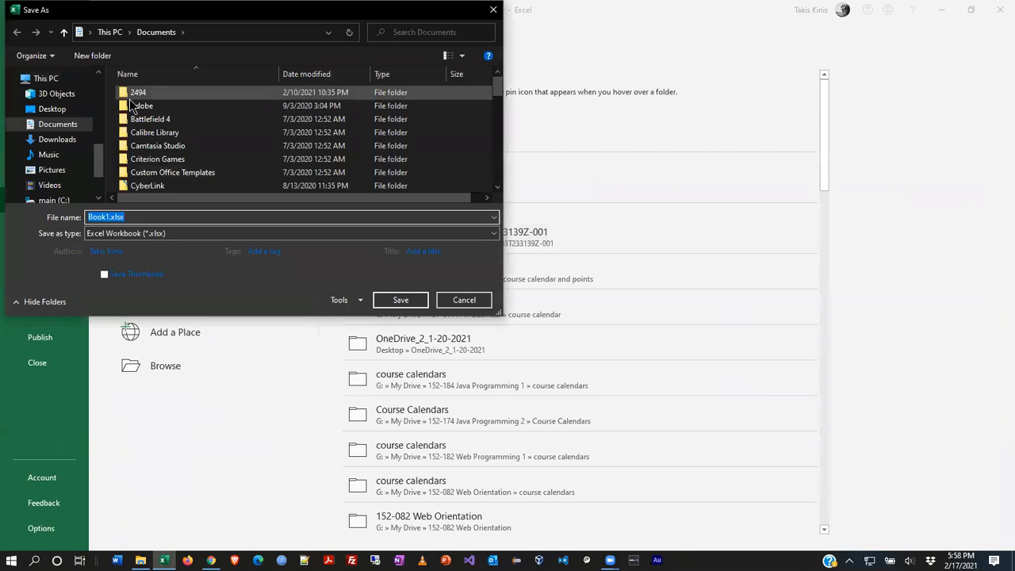
scroll(56, 198, down, 1)
click(75, 181)
double_click(145, 92)
scroll(317, 146, down, 8)
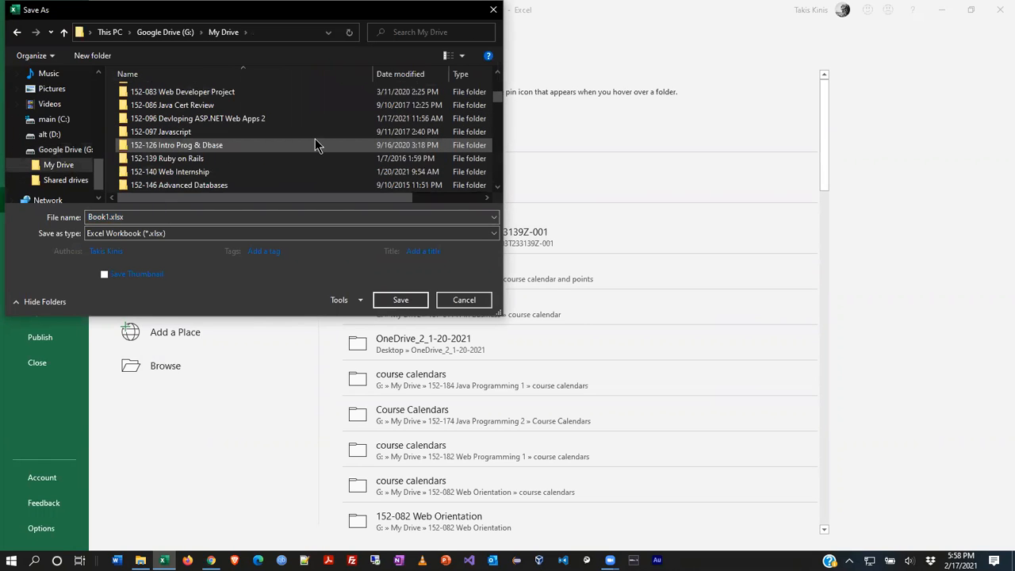
scroll(314, 140, down, 6)
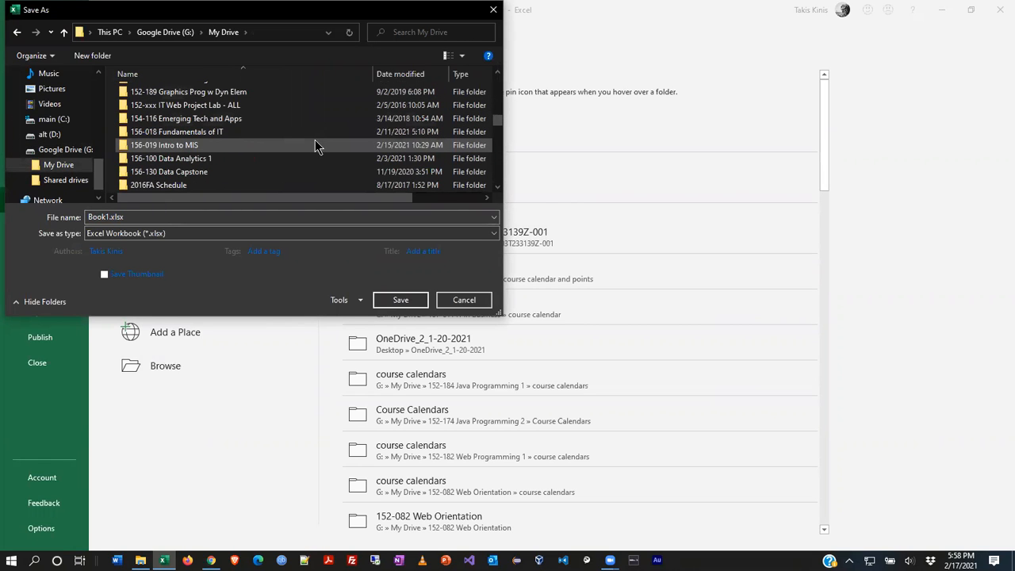
double_click(188, 155)
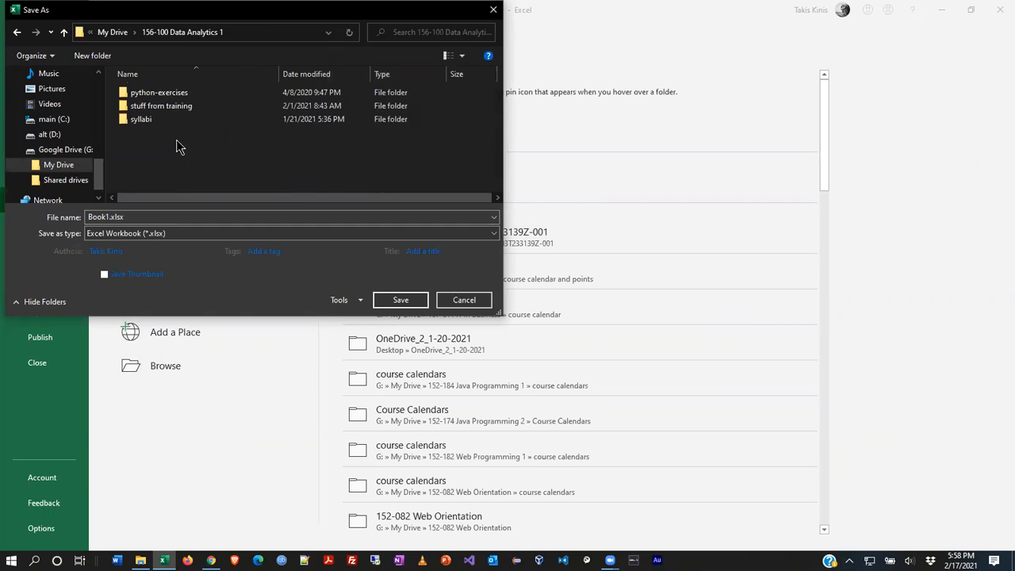
Create a new folder named "excel homework" inside 156-100 Data Analytics 1.
click(101, 57)
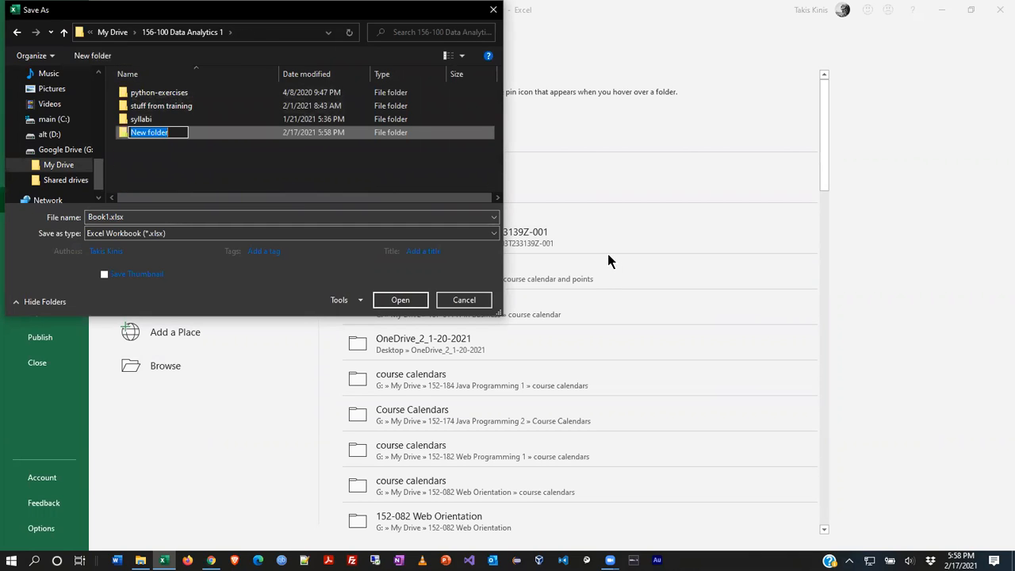
text(forma)
key(BackSpace)
key(BackSpace)
key(BackSpace)
key(BackSpace)
key(BackSpace)
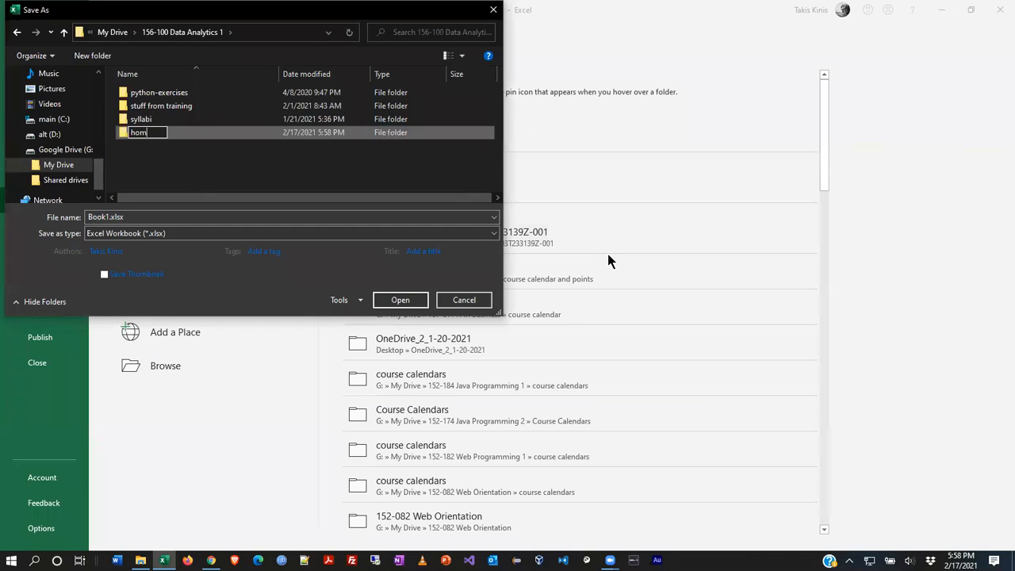
text(excel homework)
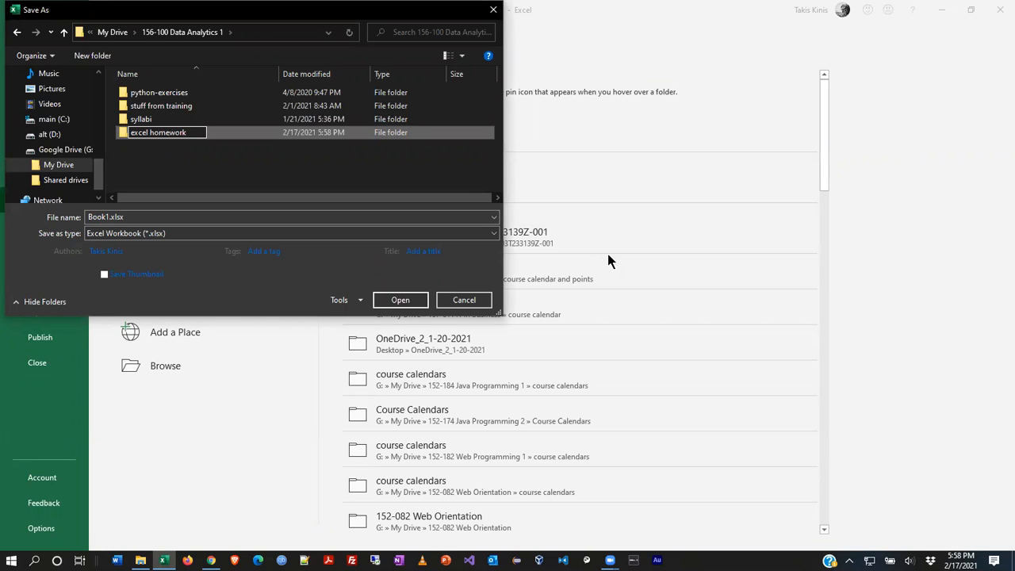
Save the workbook as "Import CSV" in Excel Workbook format and switch back to the Unit 4 page in the browser.
click(164, 219)
click(165, 219)
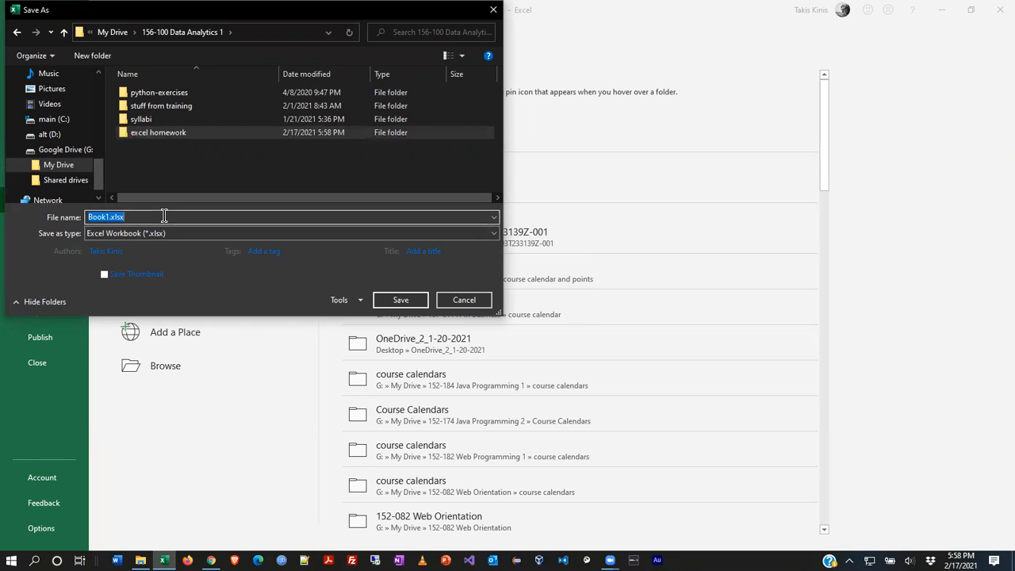
text(Import)
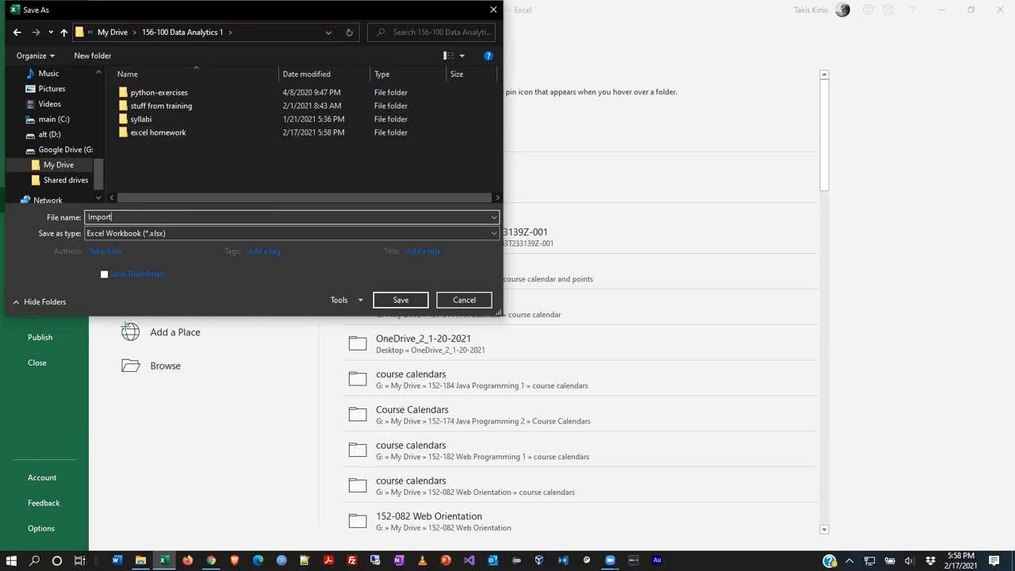
text( CSV)
click(398, 302)
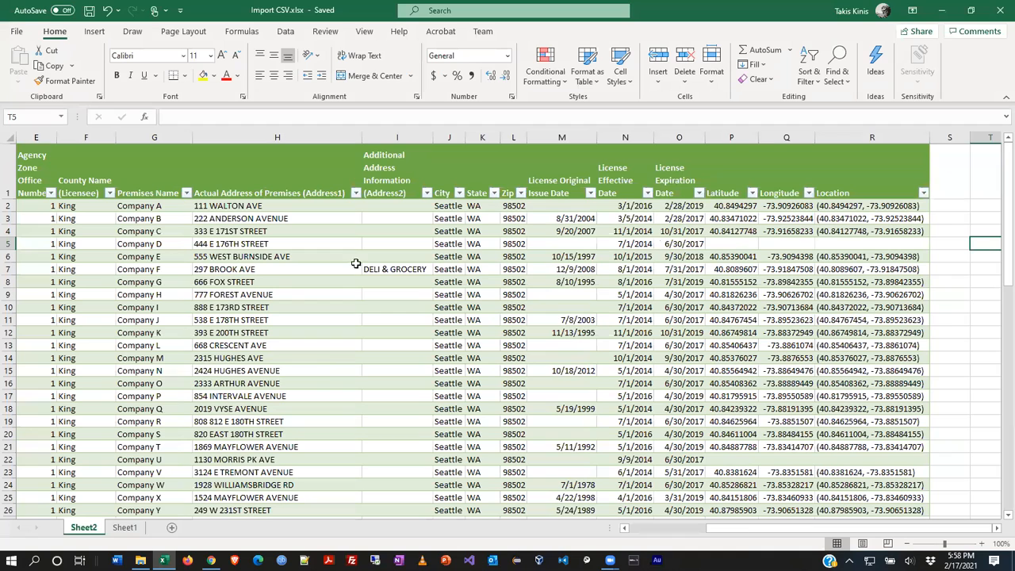
key(alt+Tab)
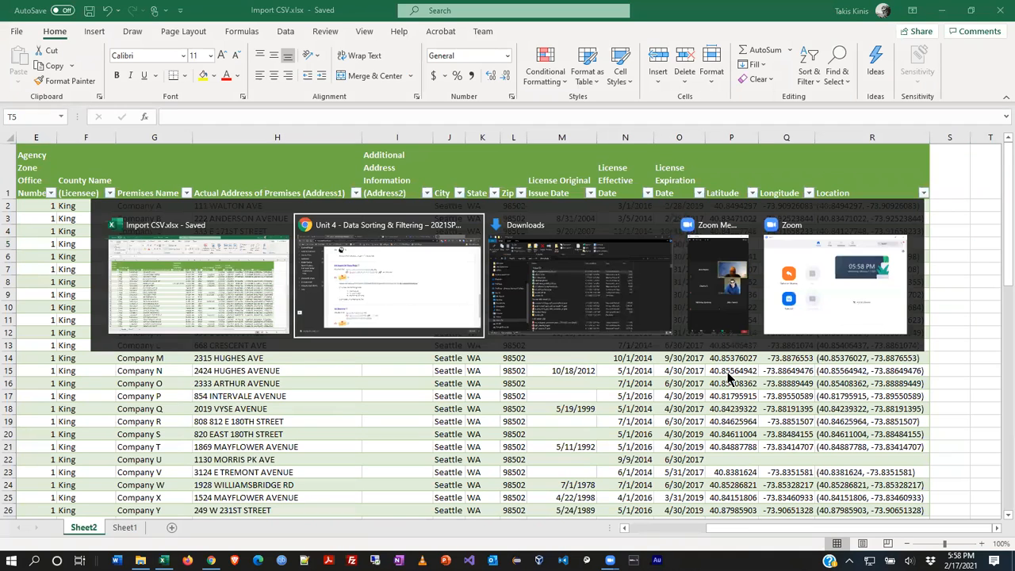
Switch to the Unit 4 page in the browser and open U4_Exercise.pdf from the U4 Exercise attachments.
key(alt+Tab)
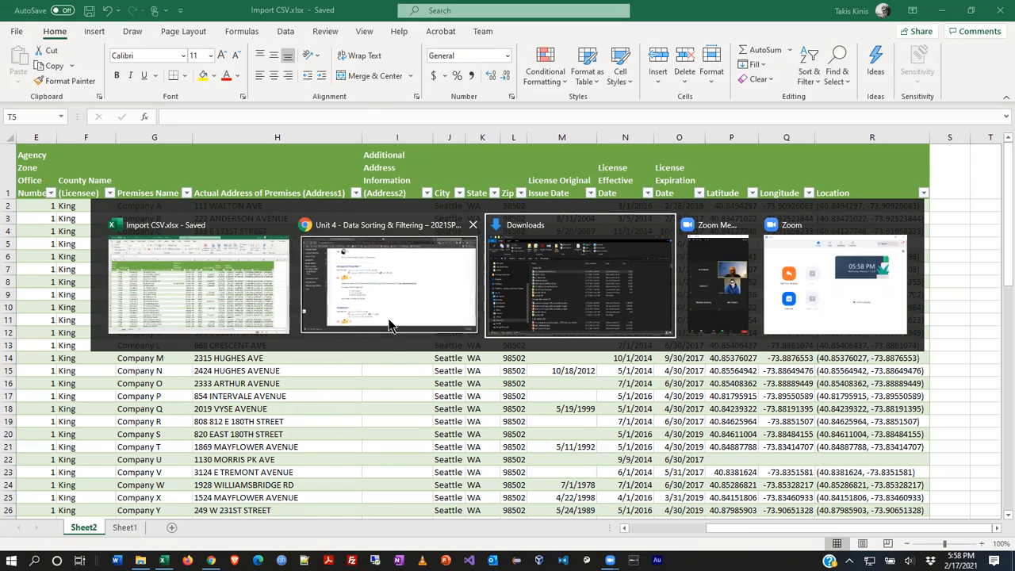
click(374, 253)
scroll(632, 377, down, 2)
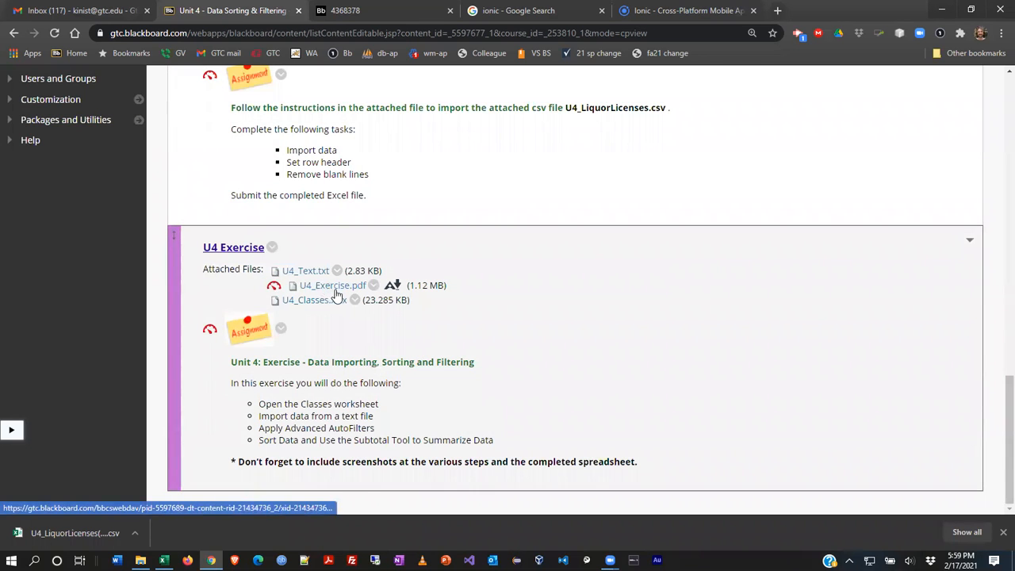
click(333, 288)
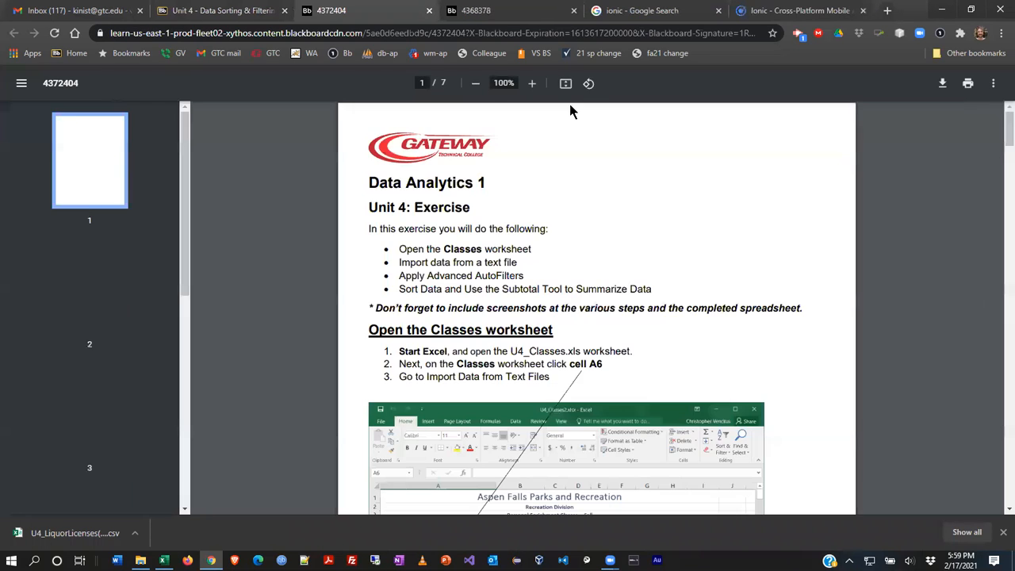
Enlarge the exercise PDF to 150% and read its task list and the "Open the Classes worksheet" instructions.
click(533, 83)
click(532, 84)
click(532, 86)
click(532, 87)
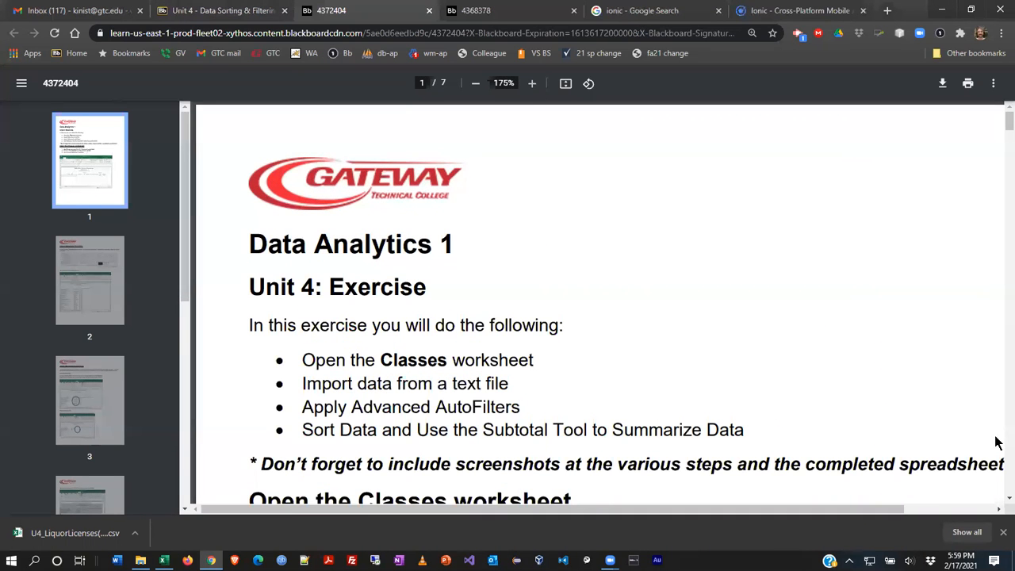
click(477, 85)
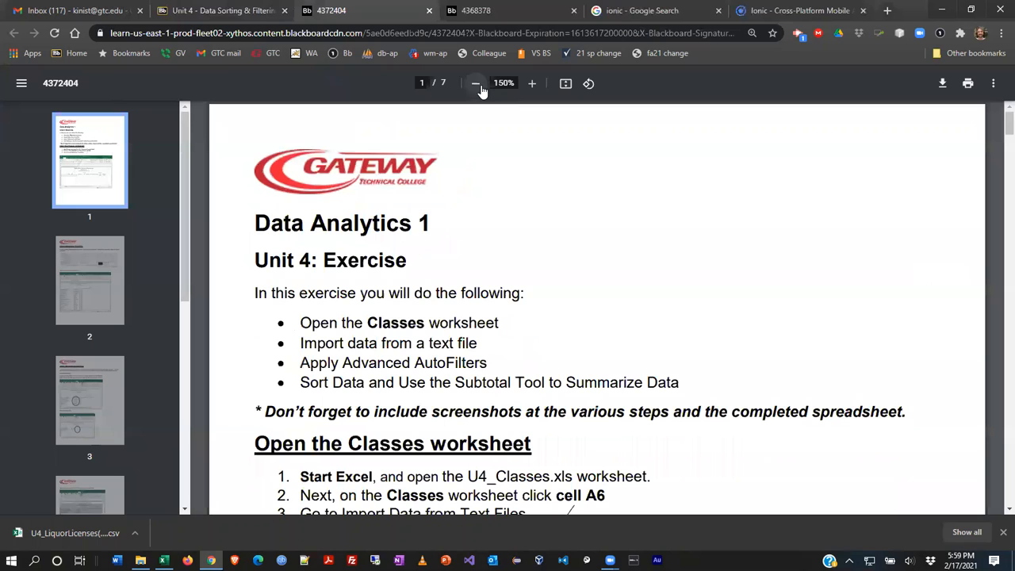
scroll(367, 341, down, 2)
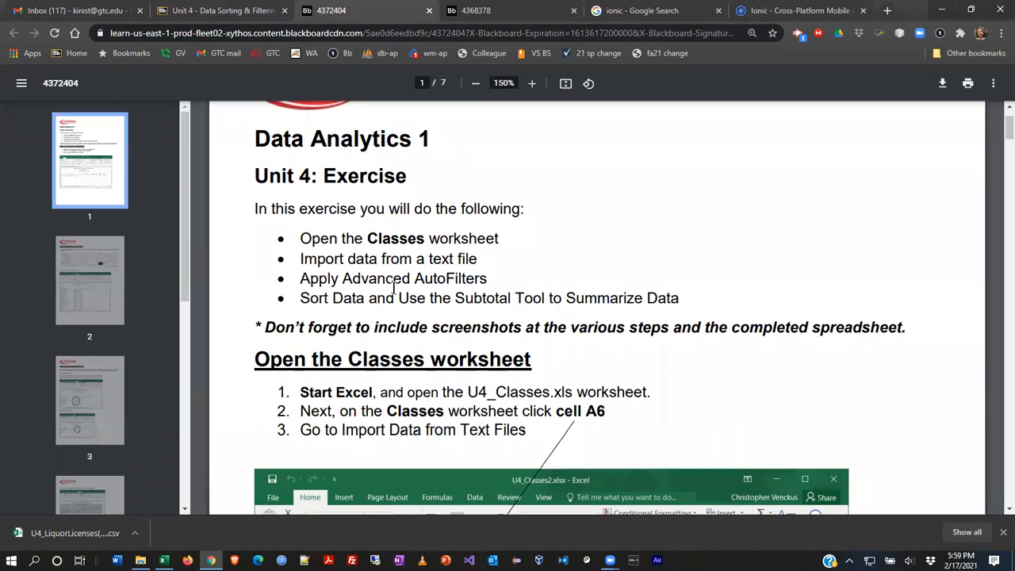
scroll(521, 281, down, 2)
scroll(757, 240, down, 4)
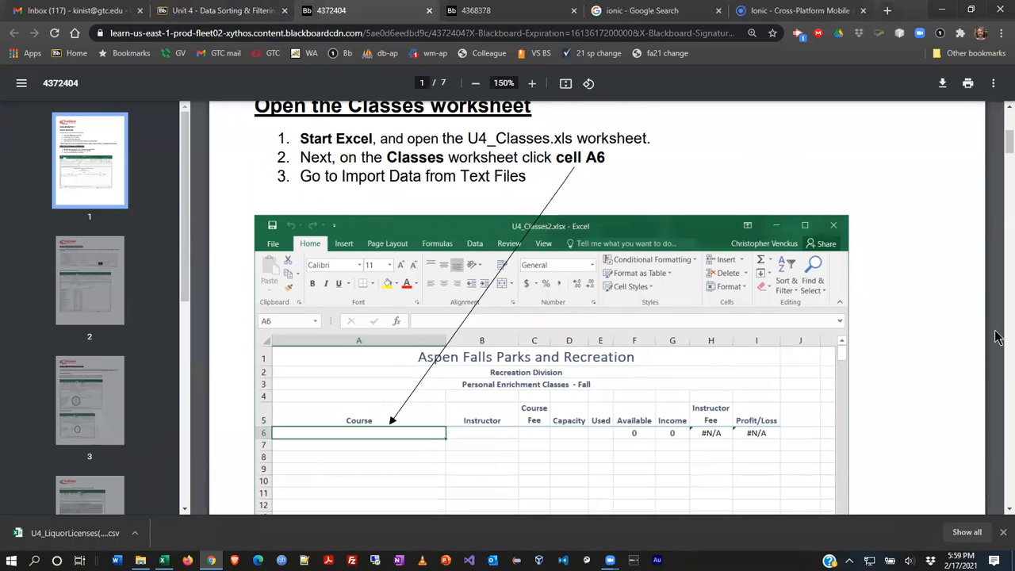
key(alt+Tab)
key(alt+Tab)
key(alt+Tab)
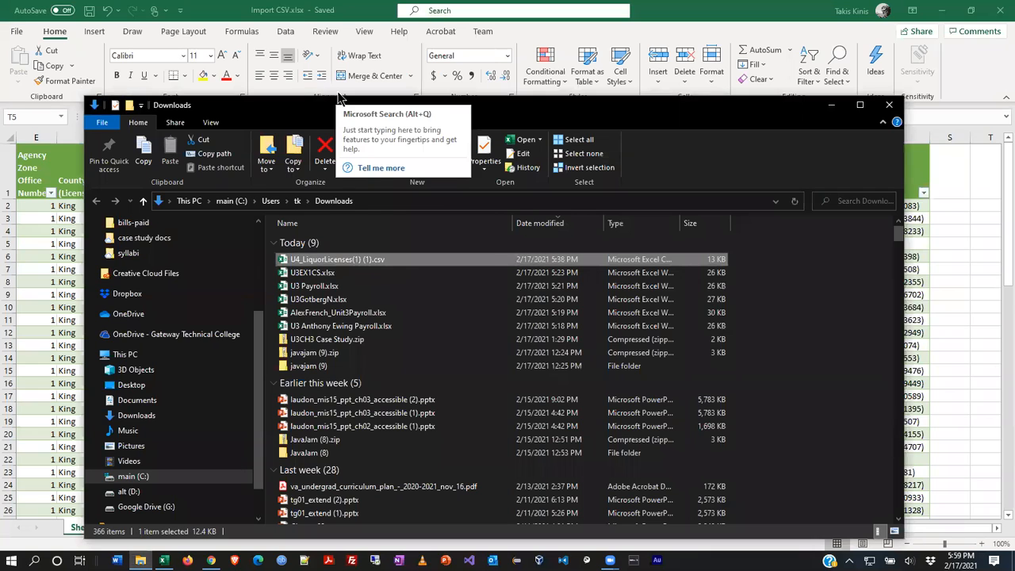
key(alt+Tab)
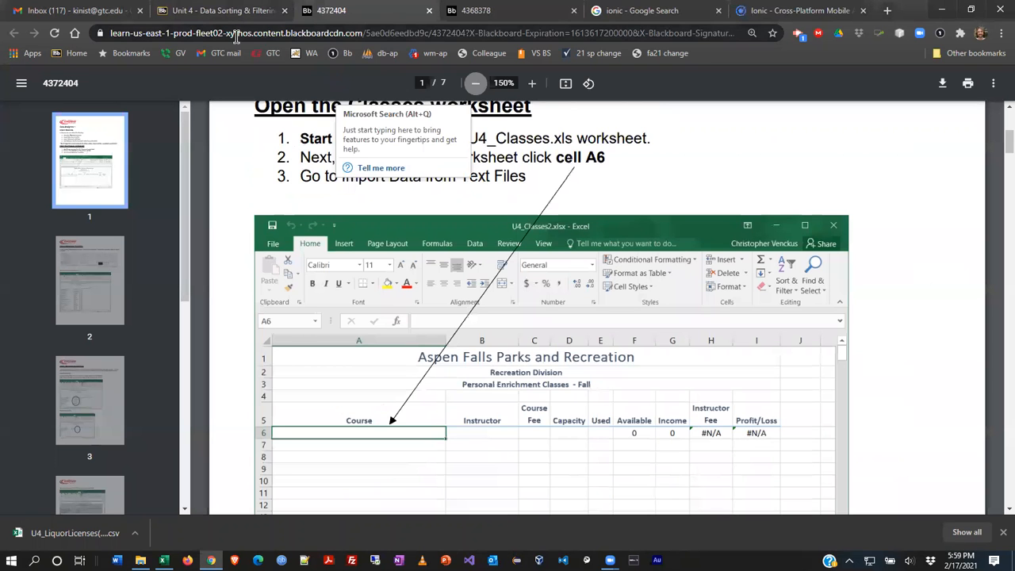
Open U4_Text.txt from the Unit 4 page, check its page source, and close the source view.
click(222, 11)
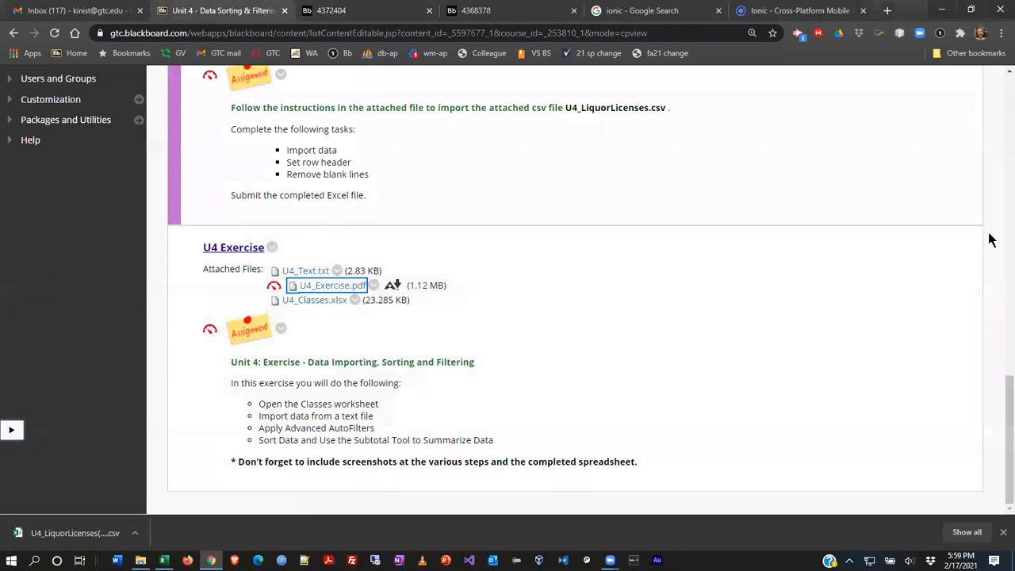
click(310, 274)
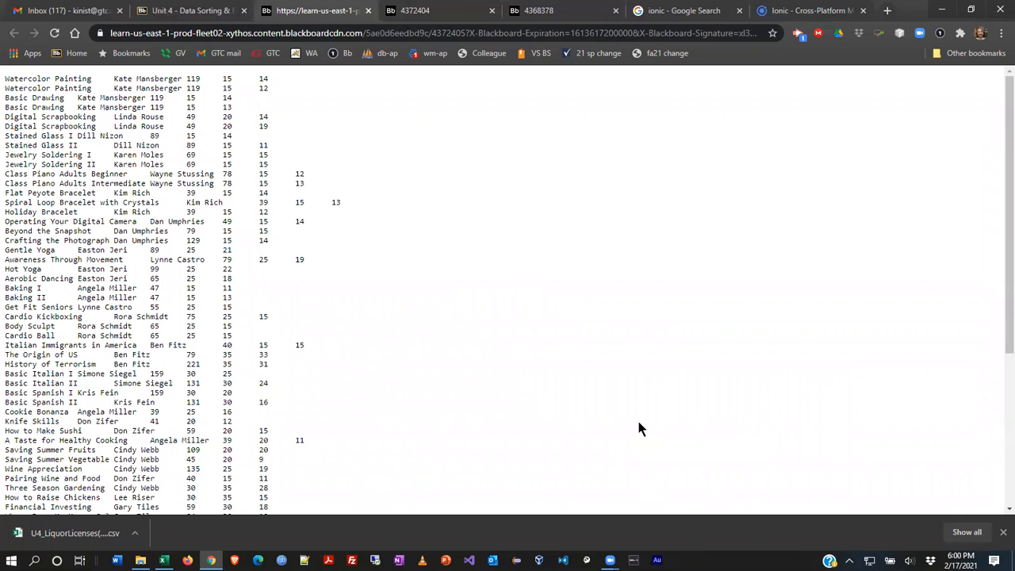
right_click(587, 230)
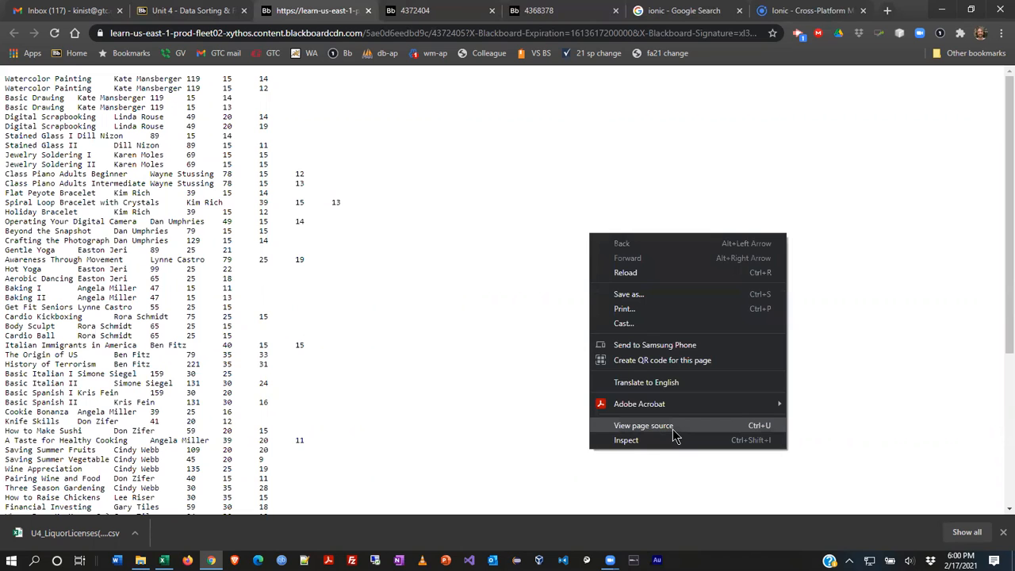
click(643, 425)
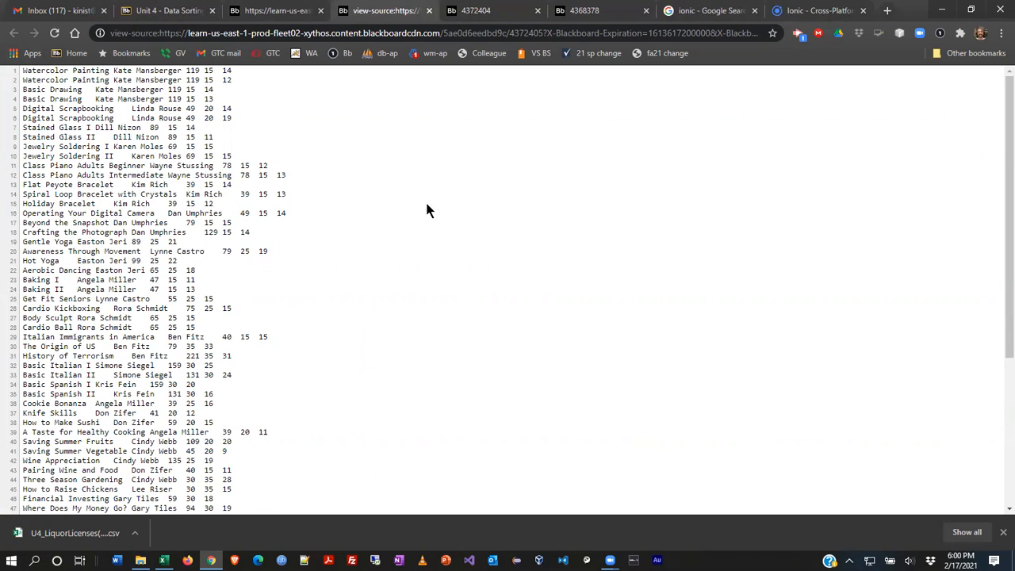
click(428, 12)
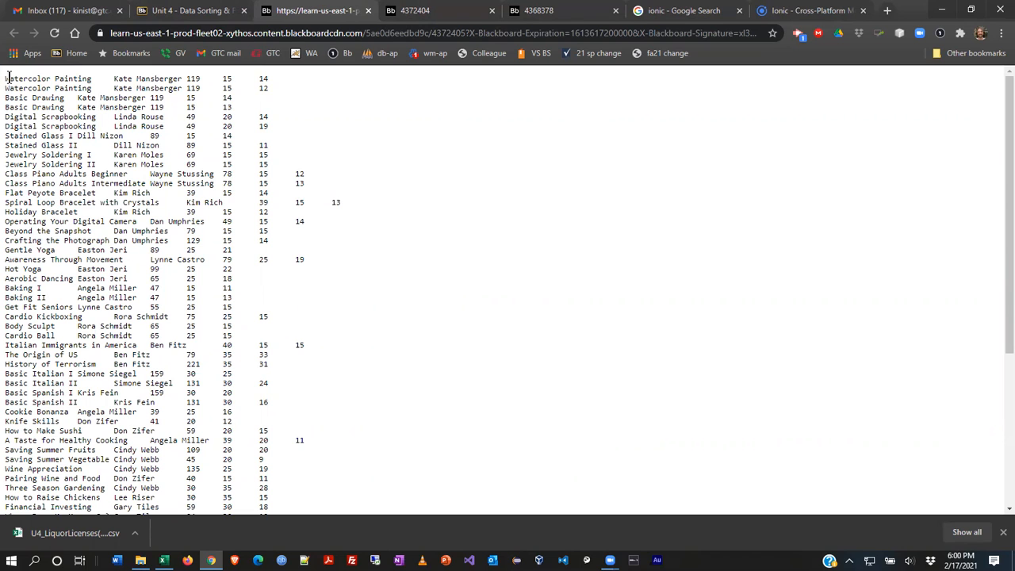
drag(8, 77, 160, 117)
key(ctrl+a)
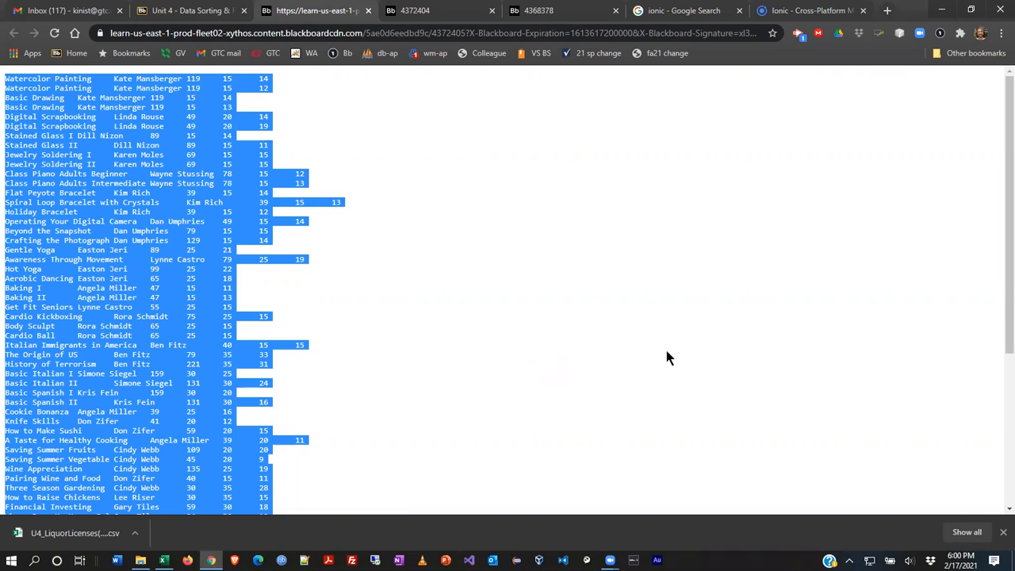
key(alt+Tab)
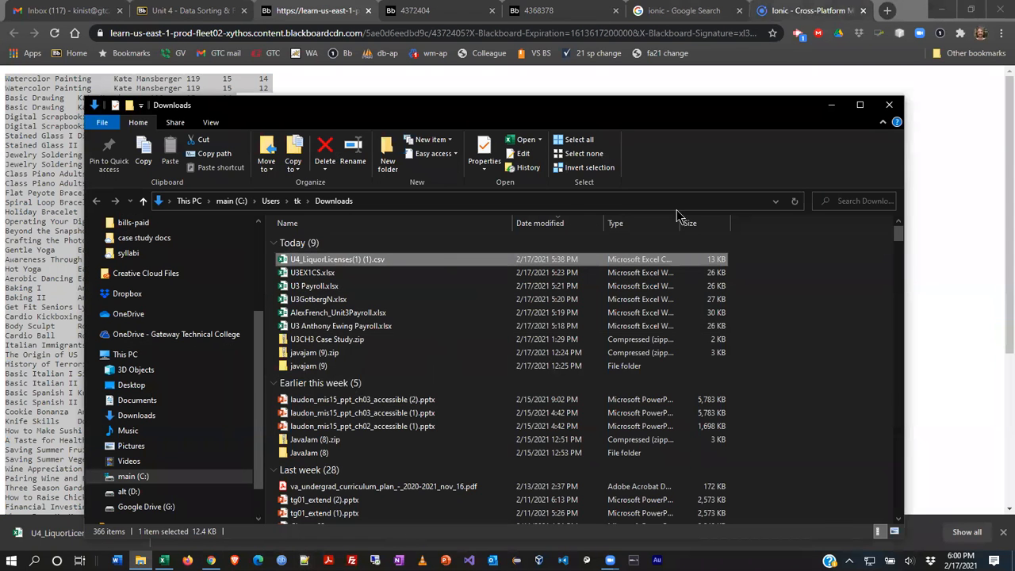
Return to the Unit 4 page and start saving the linked U4_Text.txt file to disk.
click(217, 13)
click(217, 13)
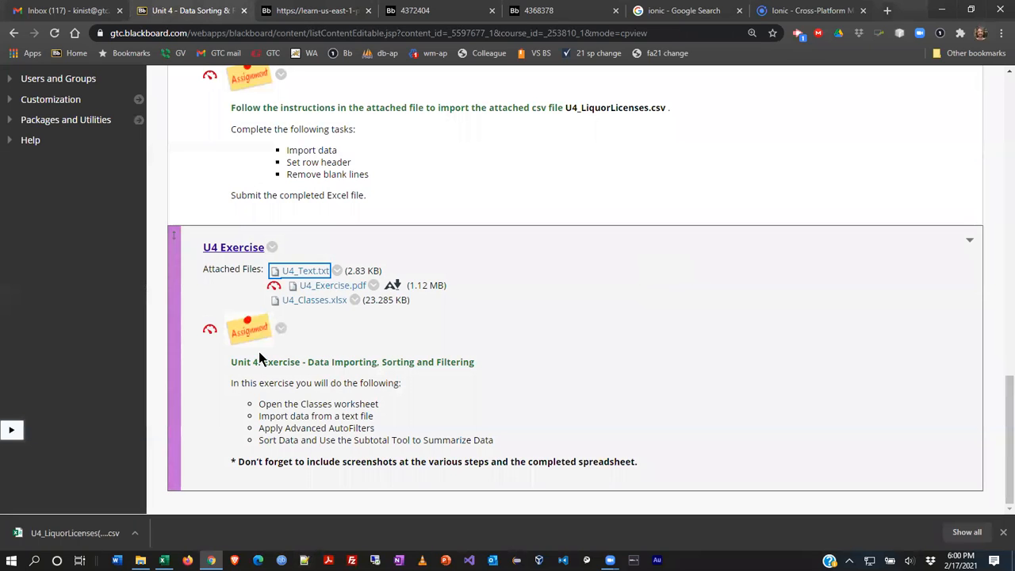
click(310, 272)
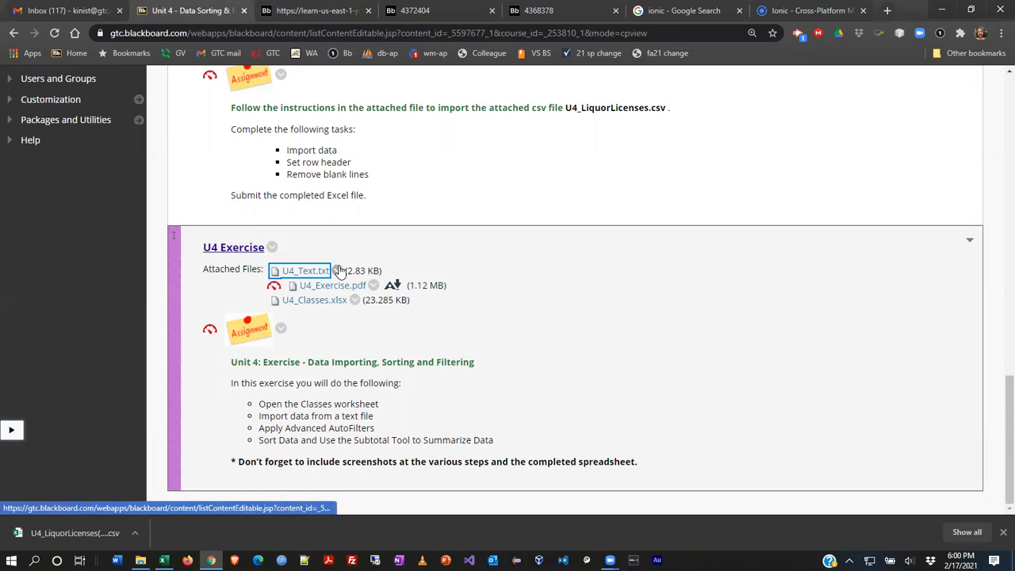
click(337, 271)
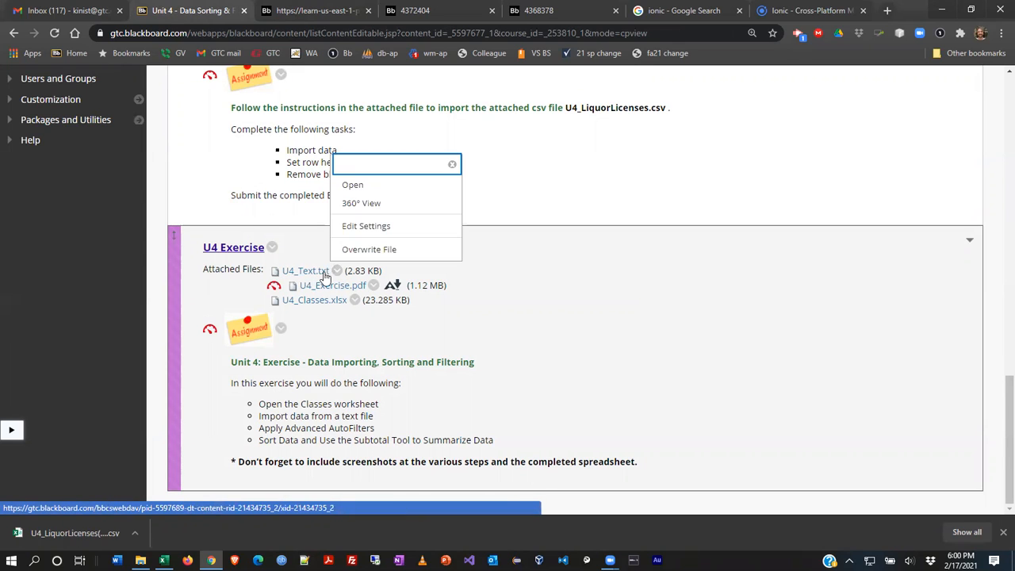
right_click(309, 272)
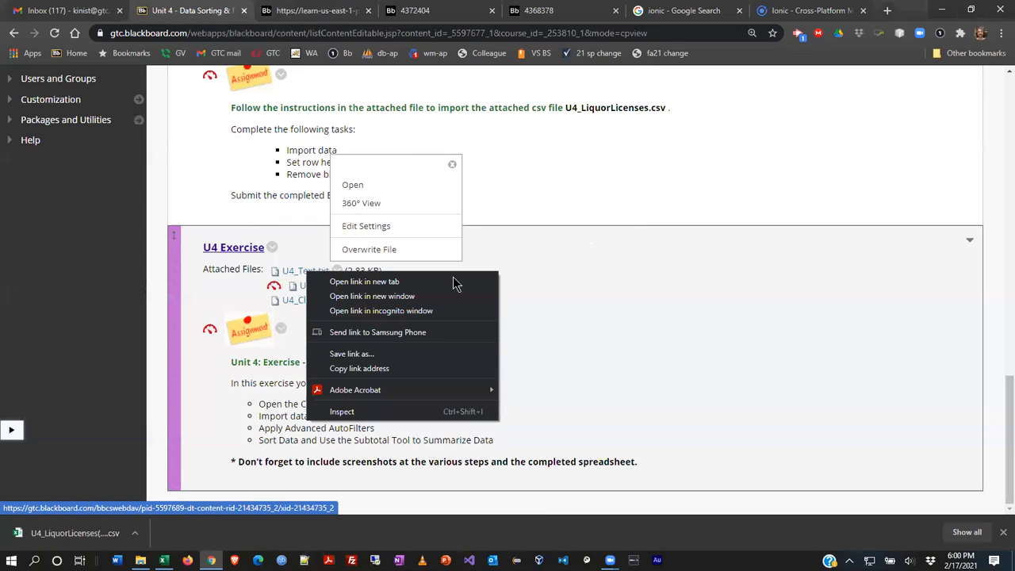
click(361, 361)
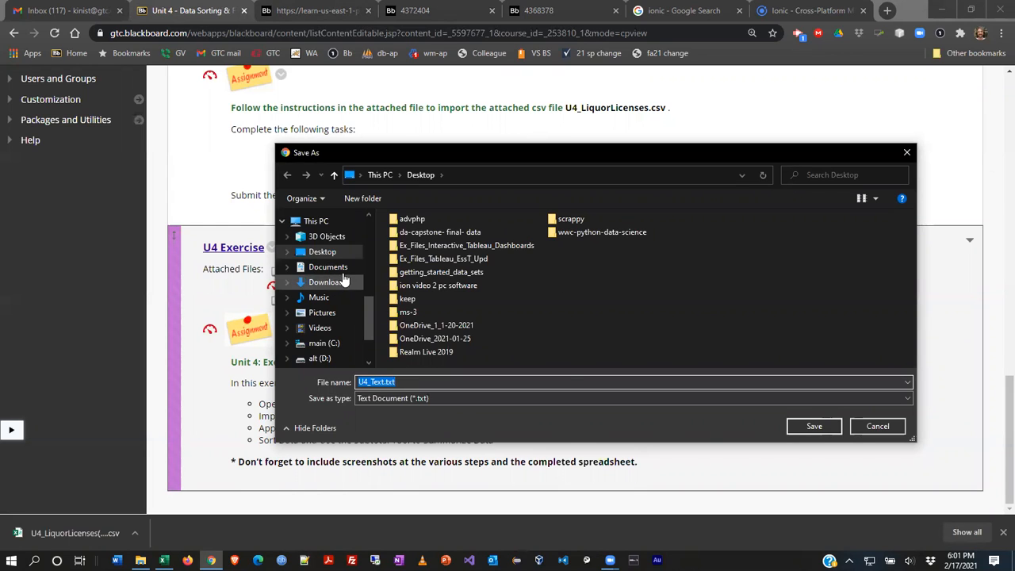
Save U4_Text.txt in My Drive's 156-100 Data Analytics 1 > excel homework folder on Google Drive (G:).
scroll(337, 358, down, 1)
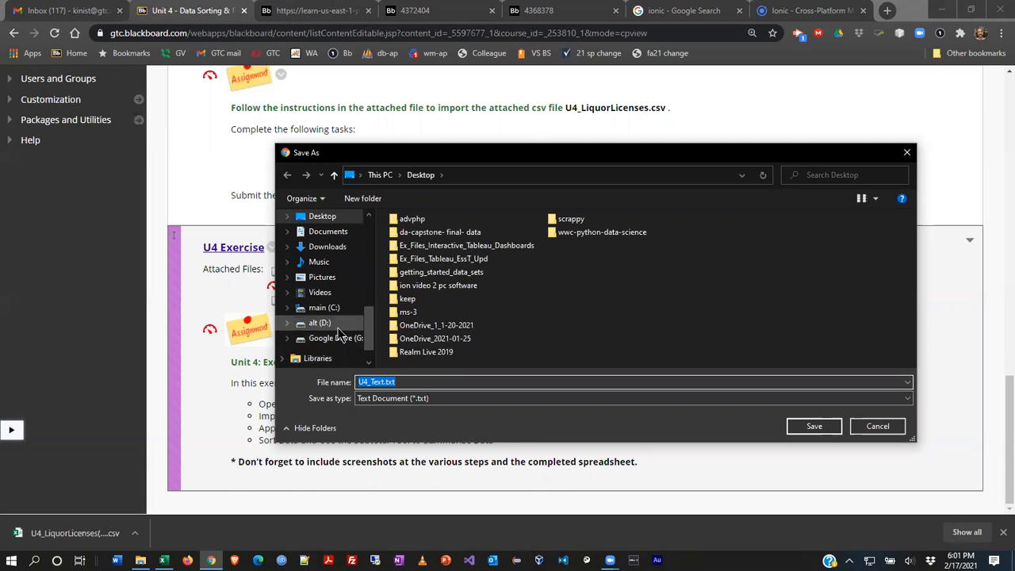
click(331, 338)
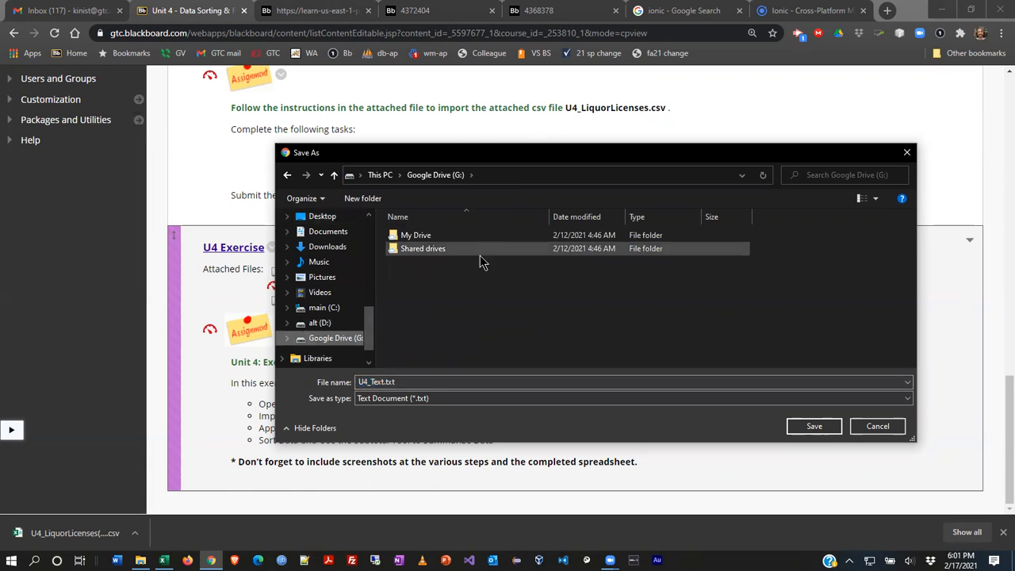
double_click(408, 235)
scroll(571, 298, down, 8)
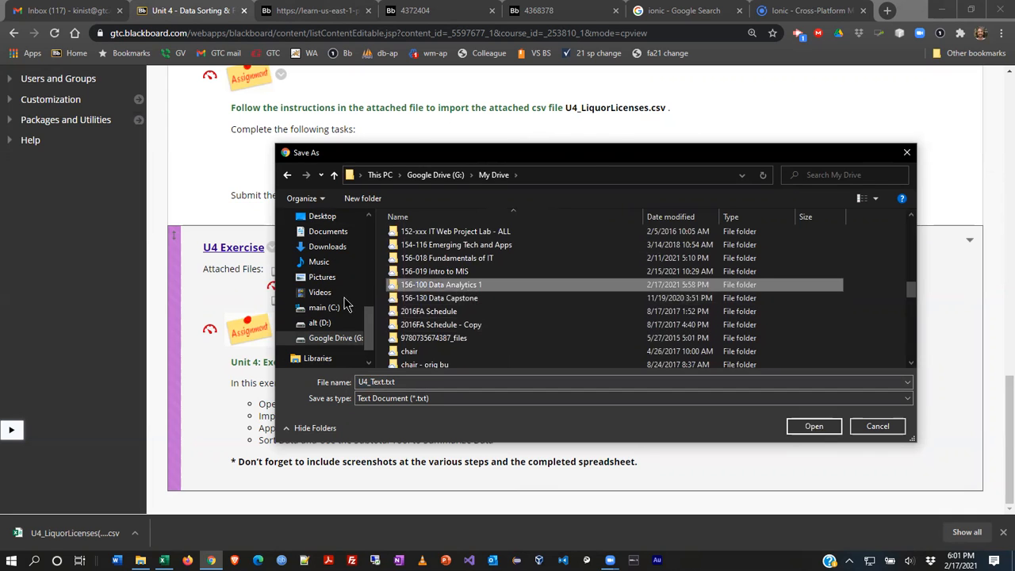
double_click(467, 285)
double_click(436, 240)
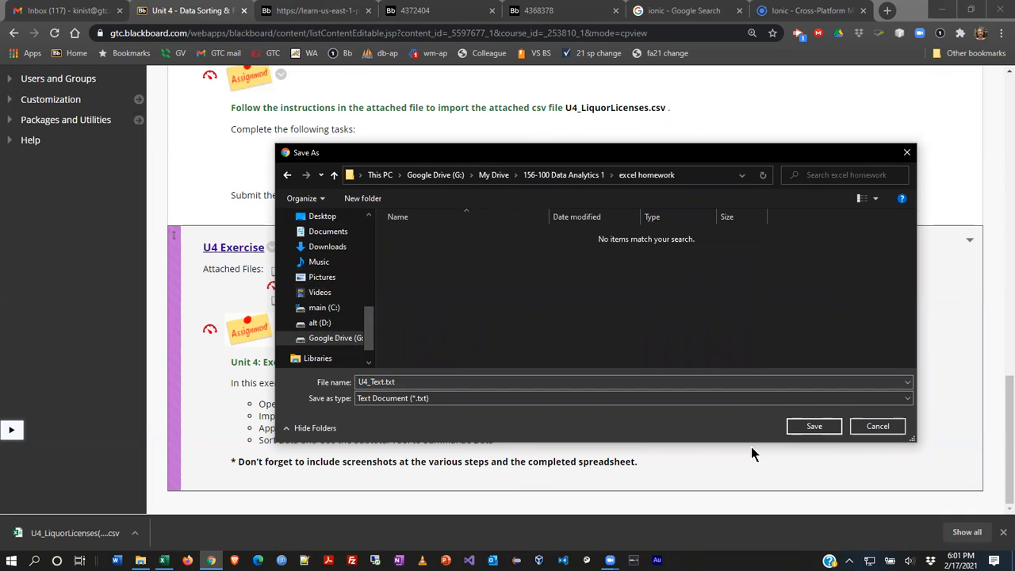
click(811, 426)
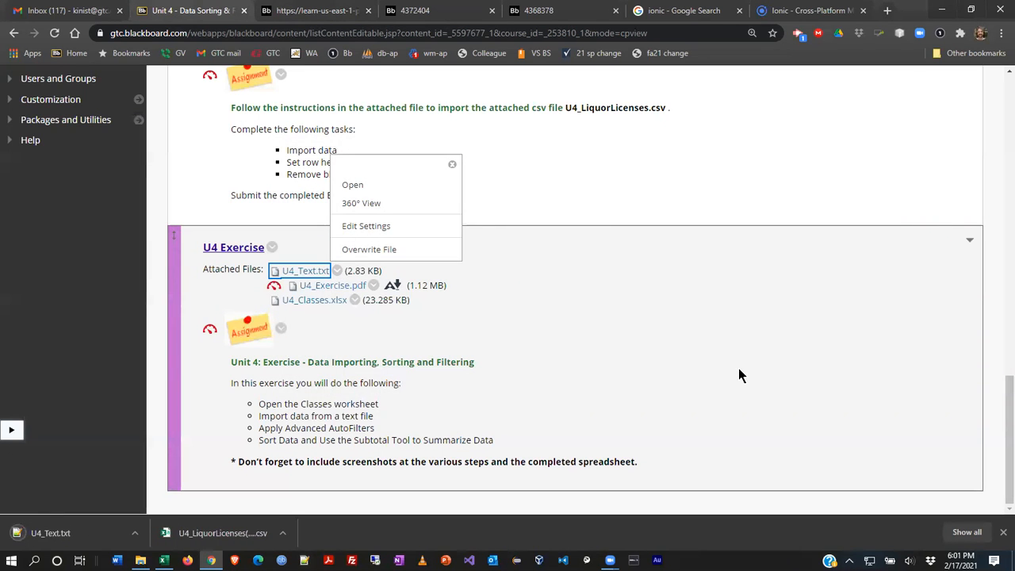
Save the linked U4_Classes.xlsx in the excel homework folder and open the downloaded workbook in Excel.
drag(738, 369, 682, 361)
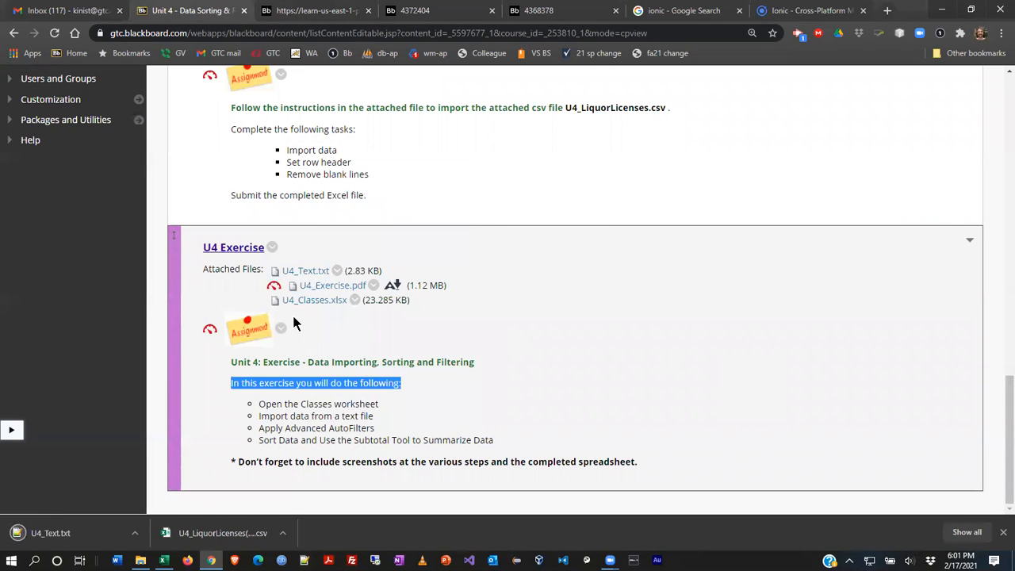
right_click(333, 307)
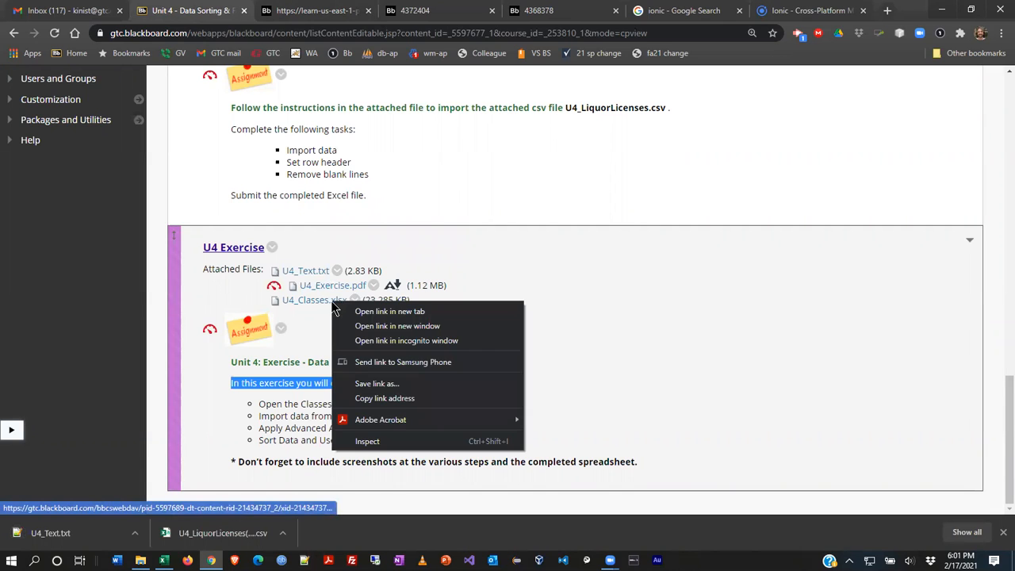
click(386, 385)
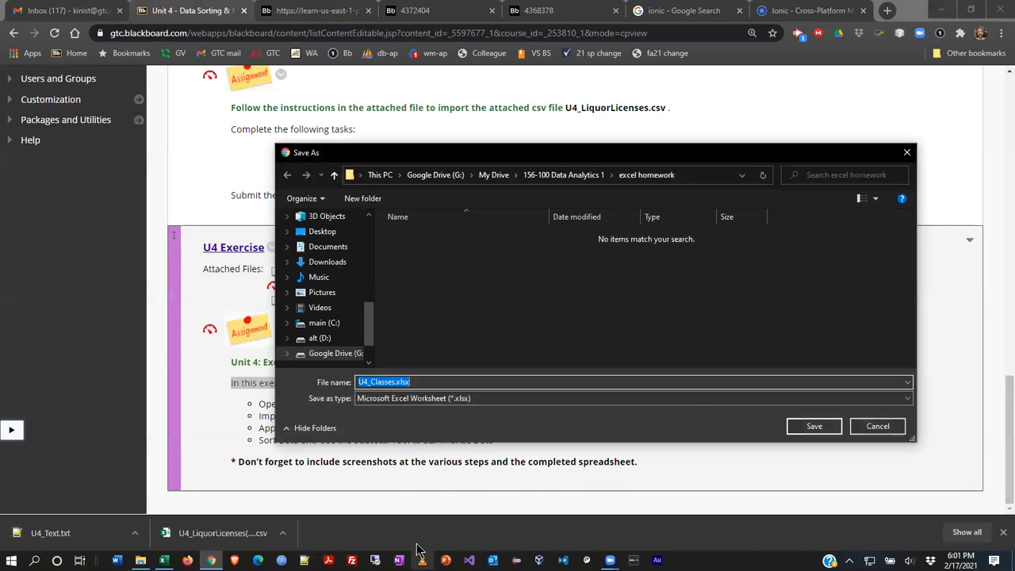
click(813, 425)
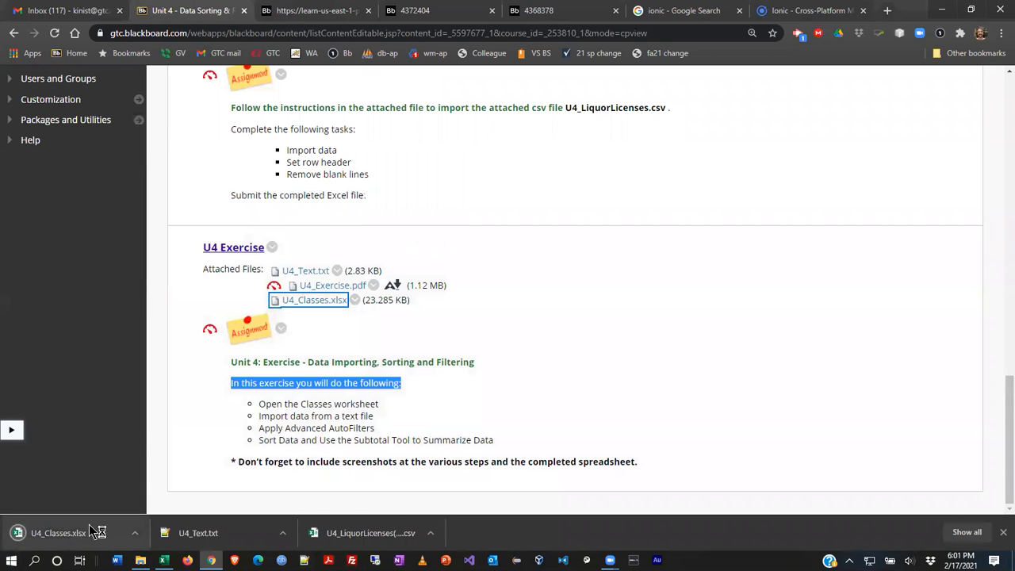
click(78, 538)
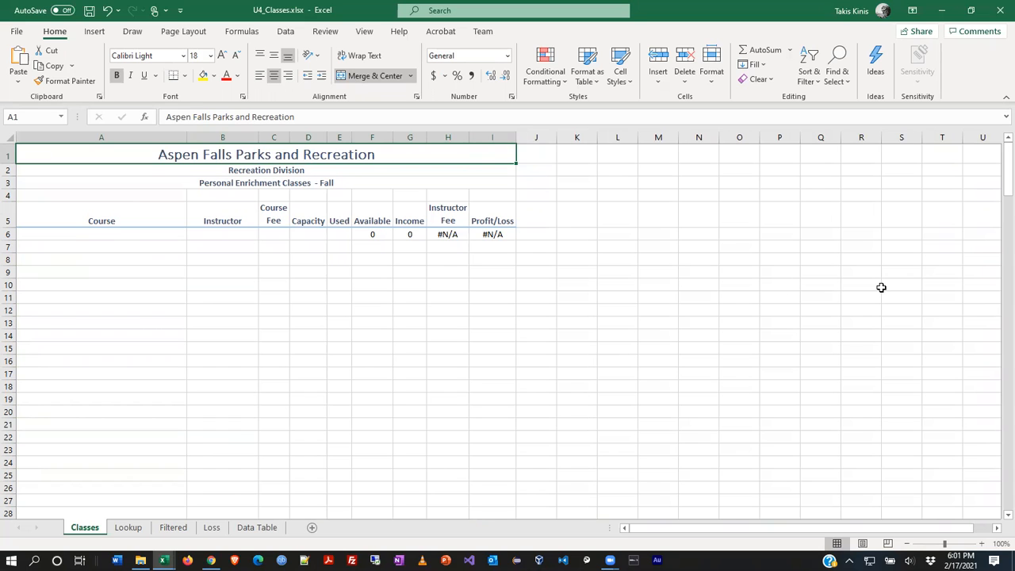
Look through the Lookup, Filtered, Loss and Data Table worksheets, returning to the Classes worksheet.
click(133, 530)
click(180, 531)
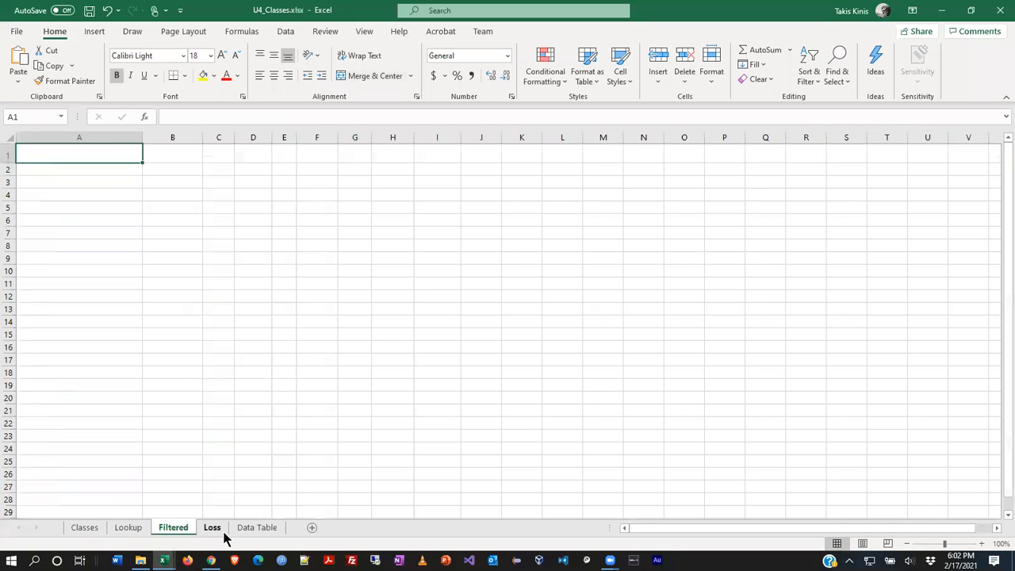
click(214, 531)
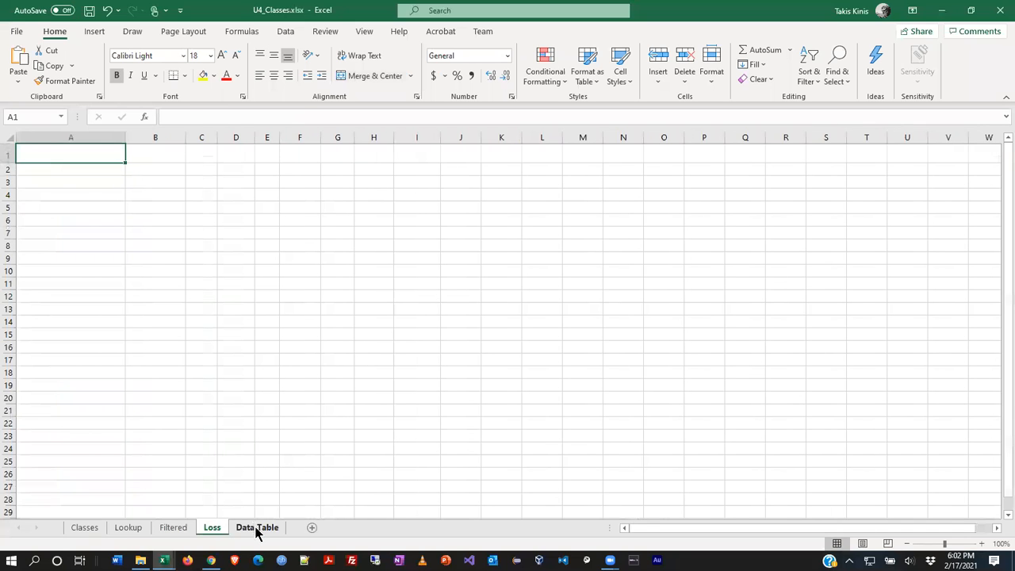
click(256, 530)
click(119, 533)
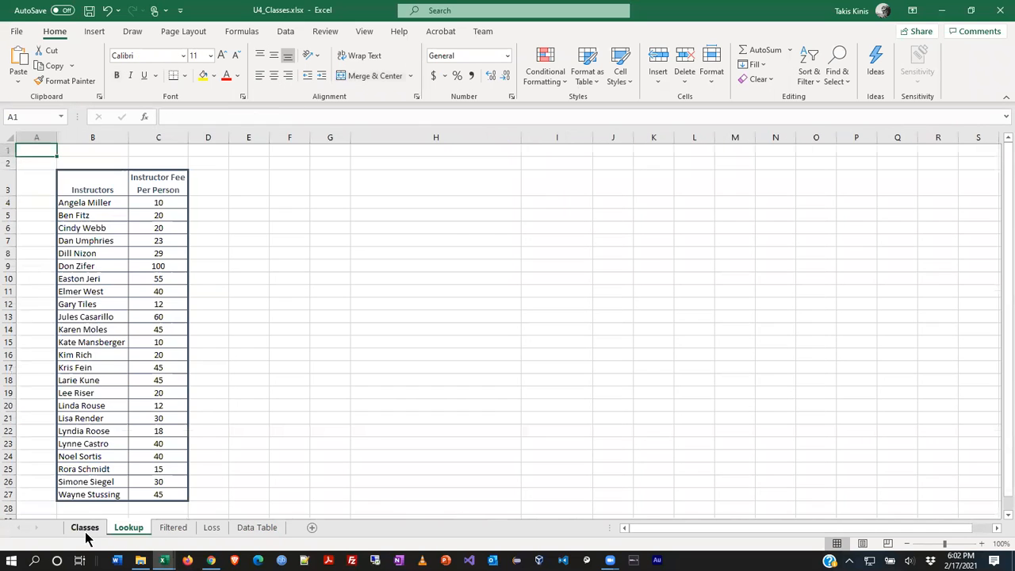
click(85, 529)
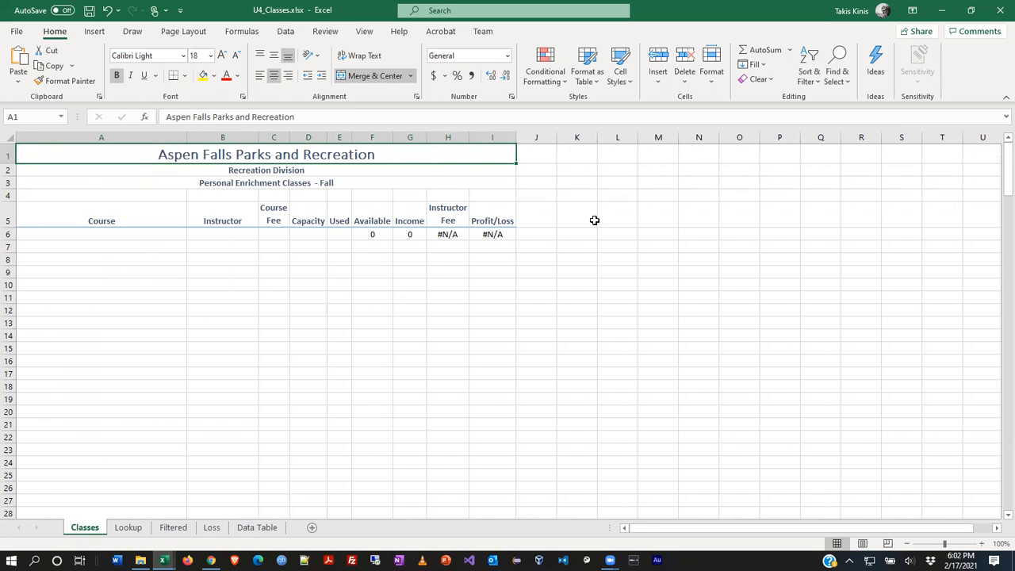
Add a blank worksheet after the Lookup sheet and delete it again.
drag(650, 270, 713, 436)
click(121, 528)
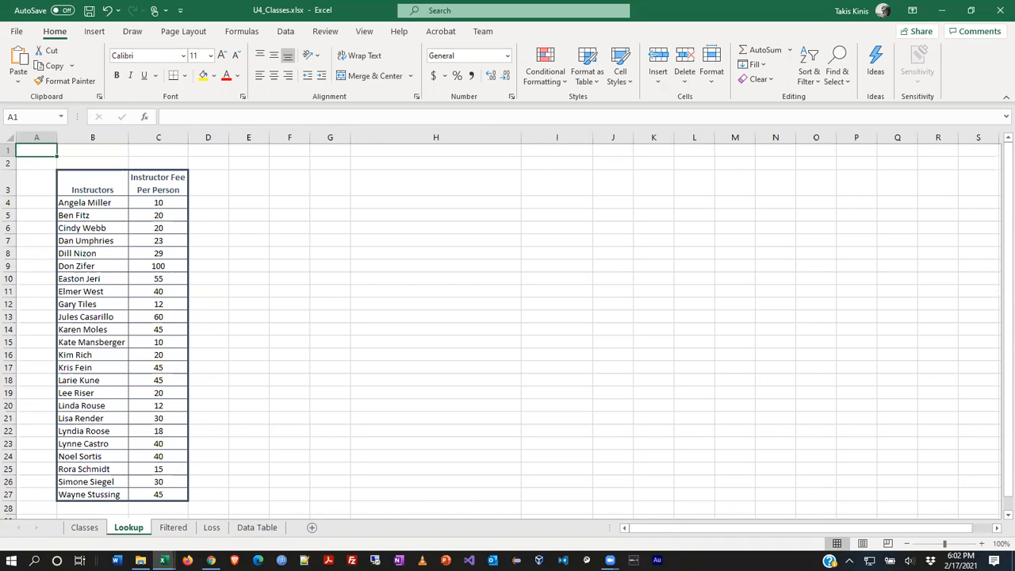
click(311, 528)
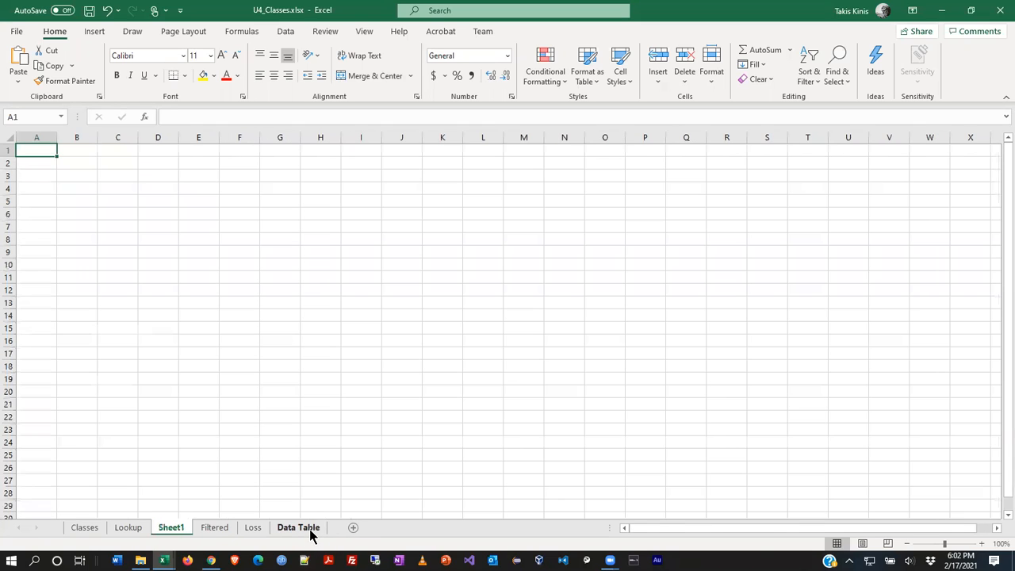
right_click(170, 535)
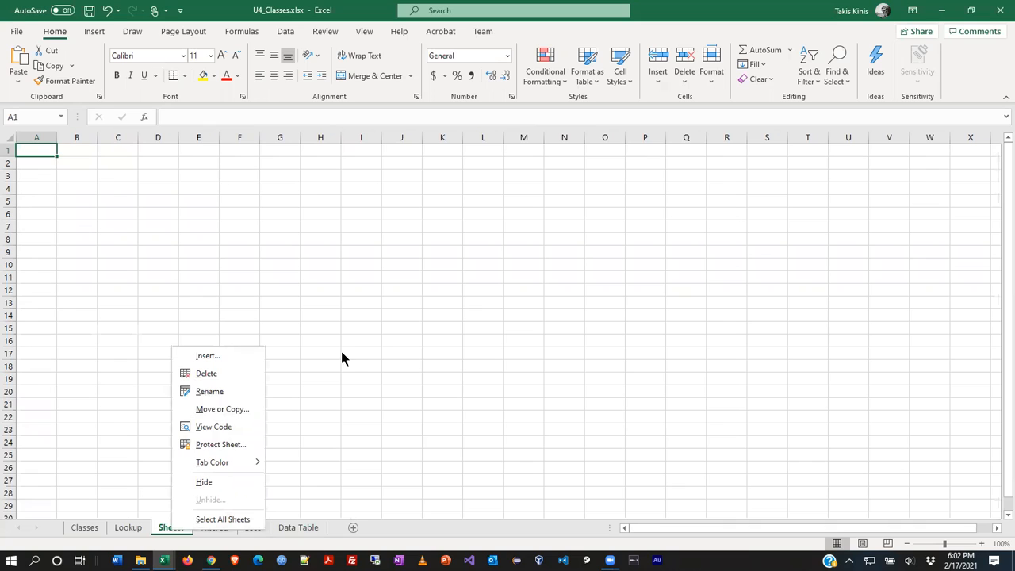
click(219, 375)
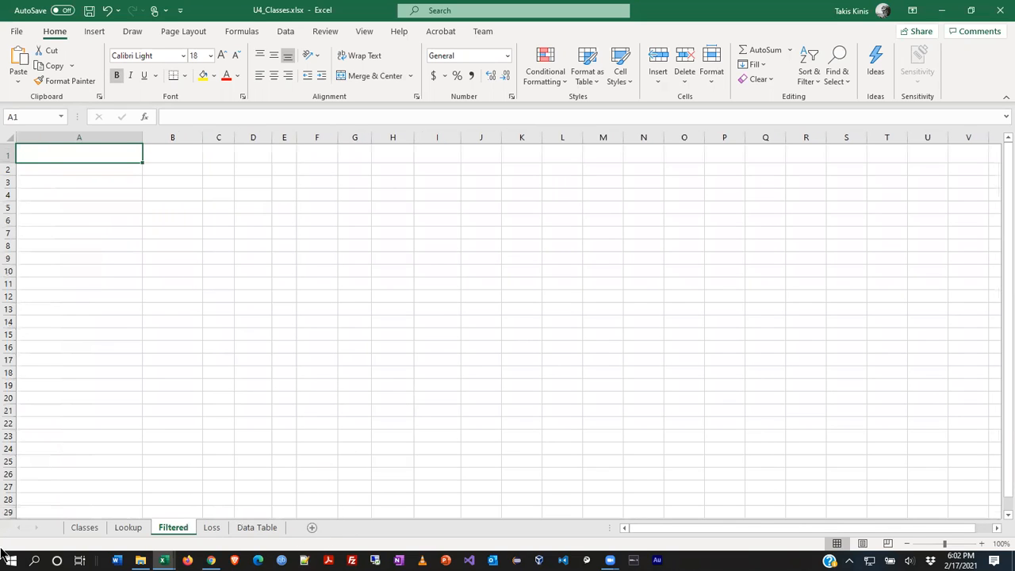
Look through the workbook's Classes, Lookup, Filtered, Loss and Data Table worksheets and return to Classes.
click(85, 528)
click(128, 528)
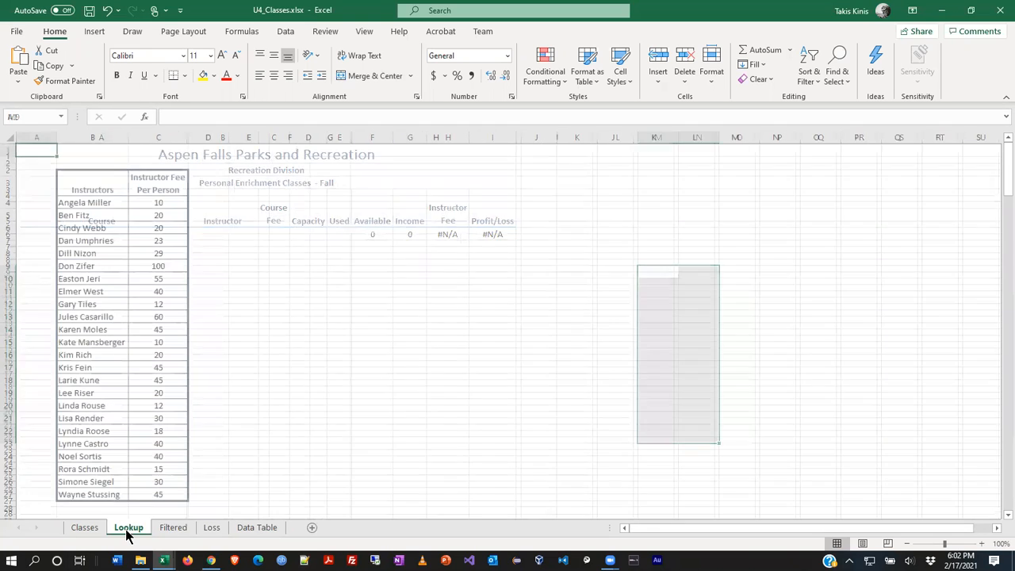
click(174, 528)
click(211, 528)
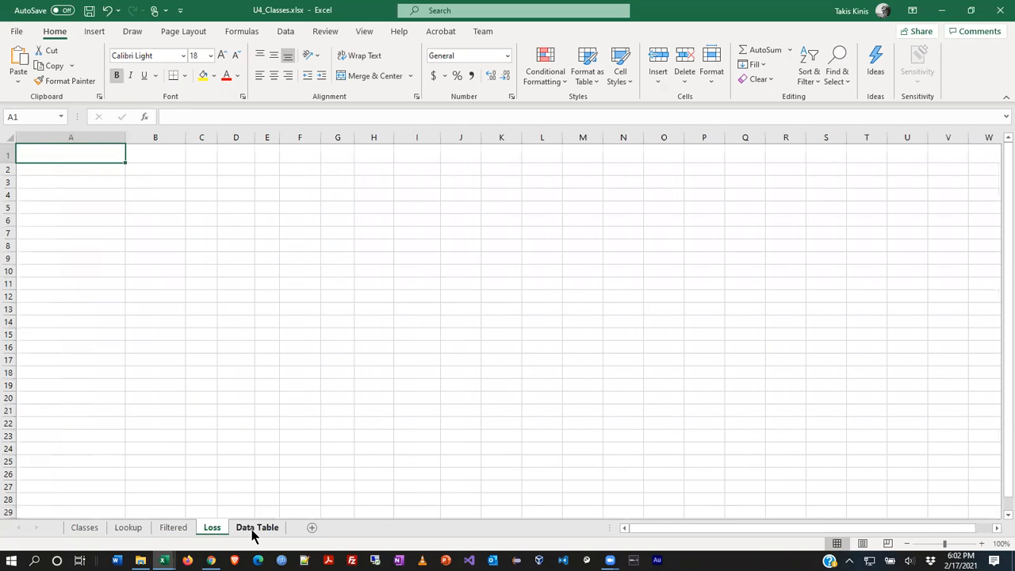
click(251, 530)
click(85, 527)
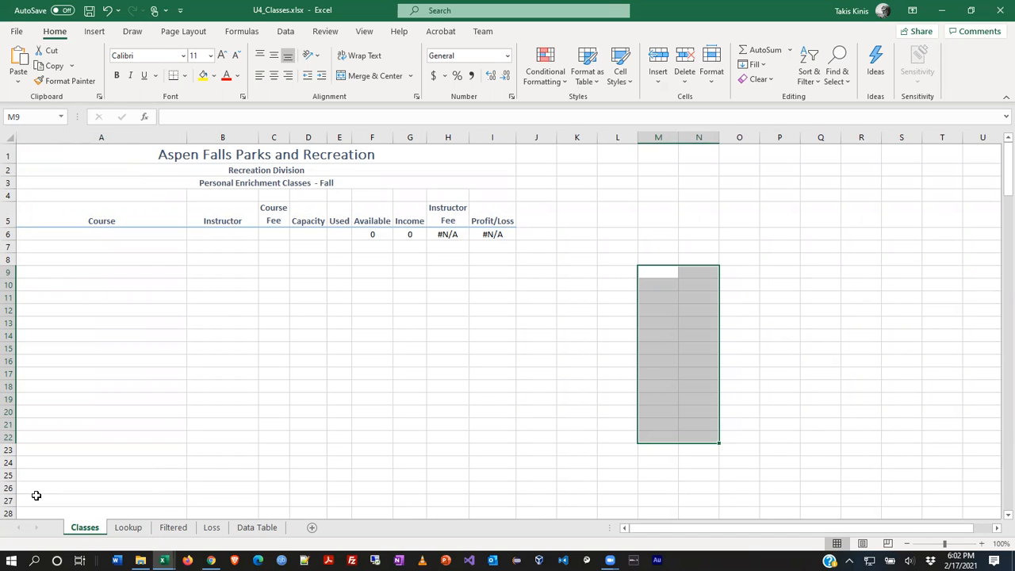
Switch to Chrome and review the raw U4_Text.txt data and the exercise PDF's section on opening the Classes worksheet.
key(alt+Tab)
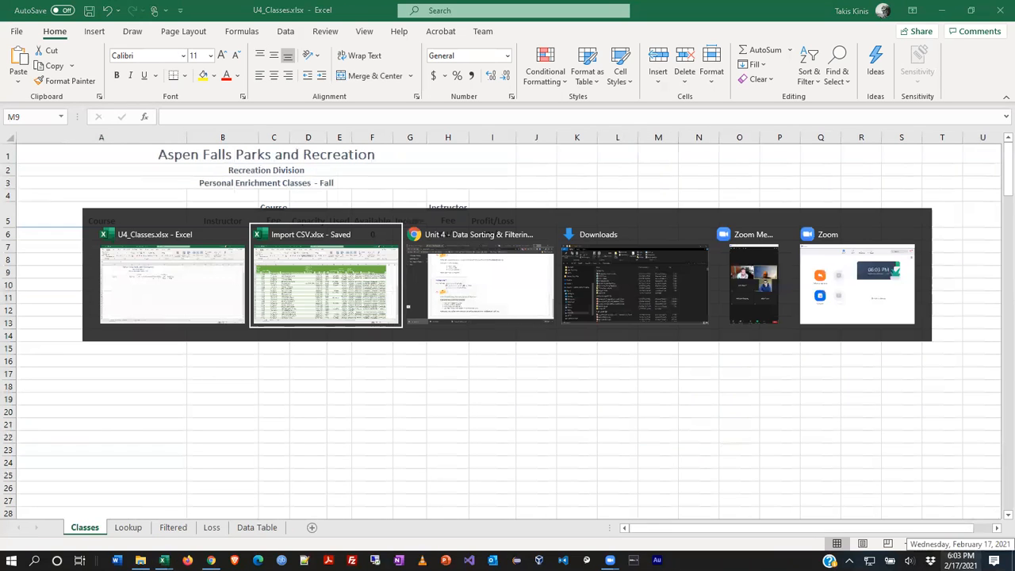
key(alt+Tab)
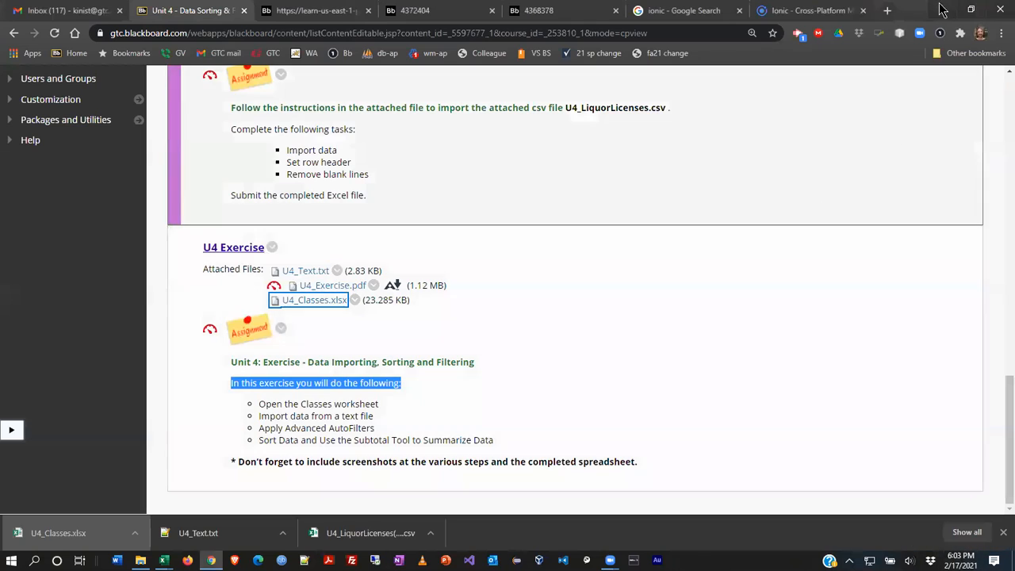
click(318, 11)
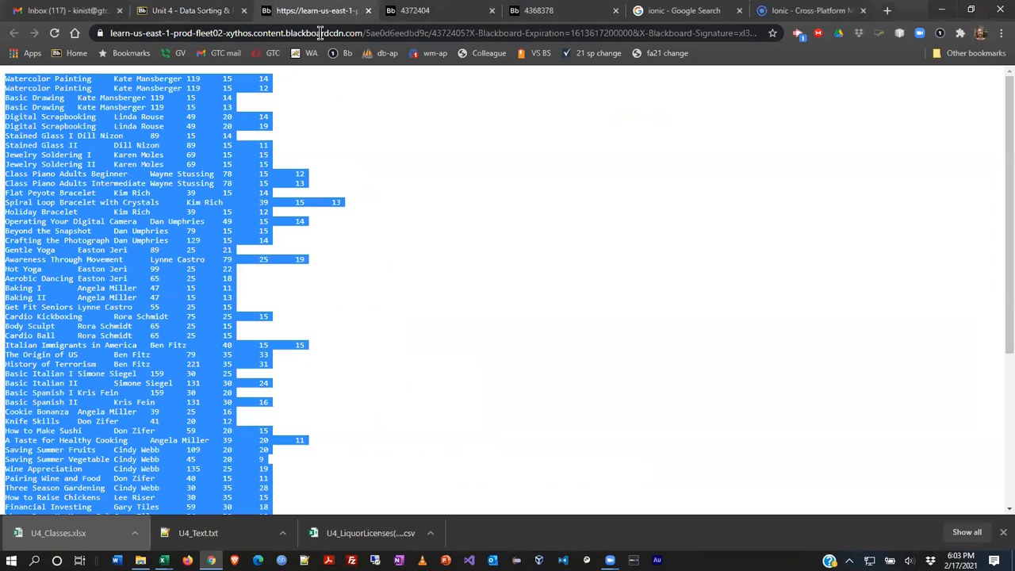
click(428, 11)
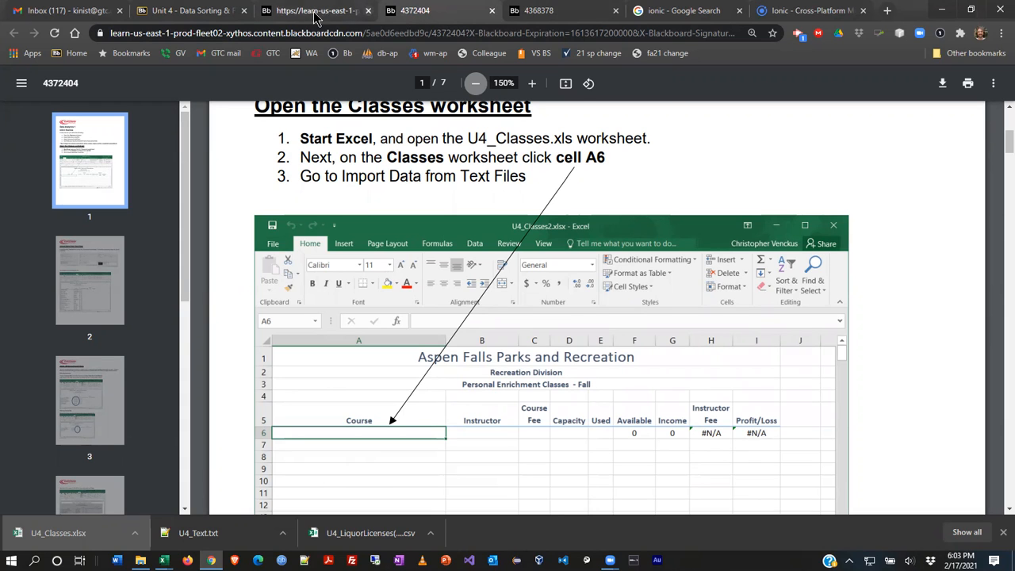
Return to Excel, select cell A6 on the Classes worksheet and bring up the data import commands.
key(alt+Tab)
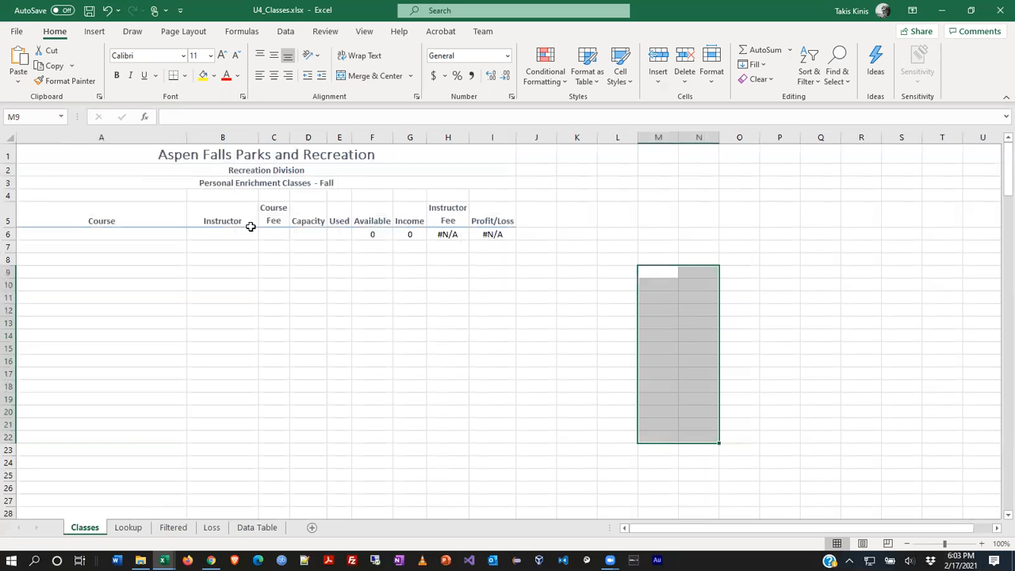
click(120, 236)
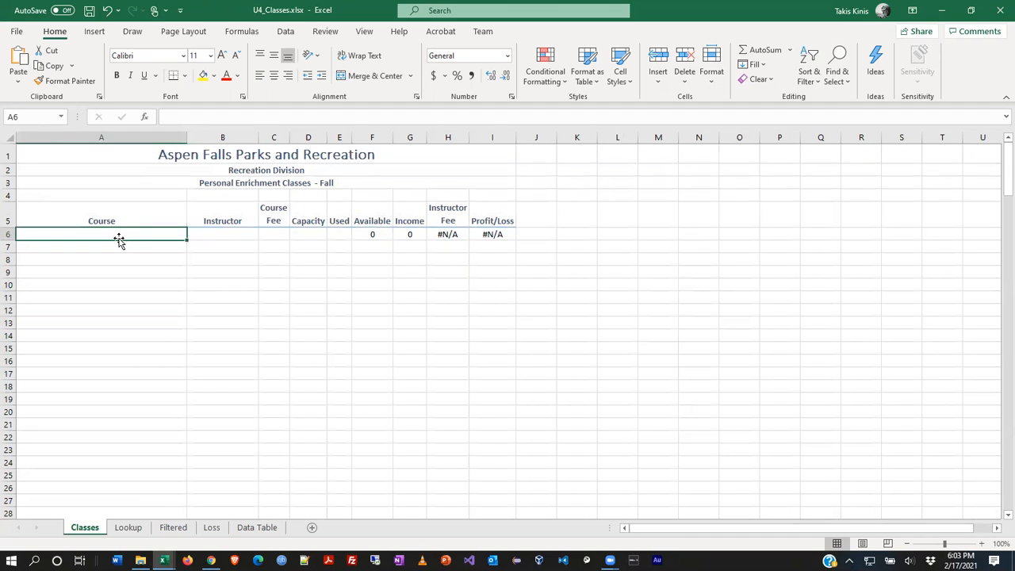
click(285, 31)
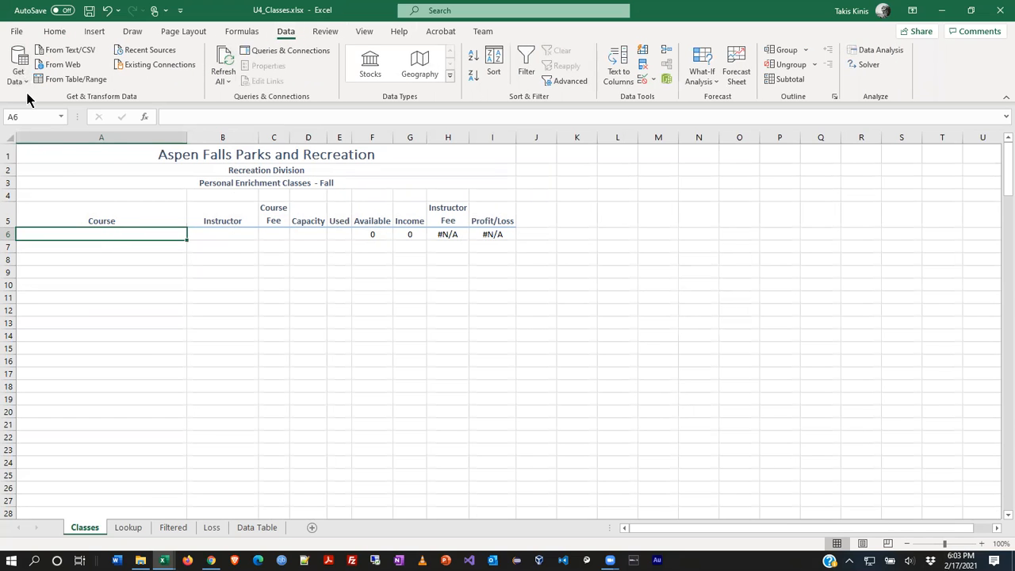
Switch to the exercise PDF in Chrome and read the Import Data from Text Files instructions.
key(alt+Tab)
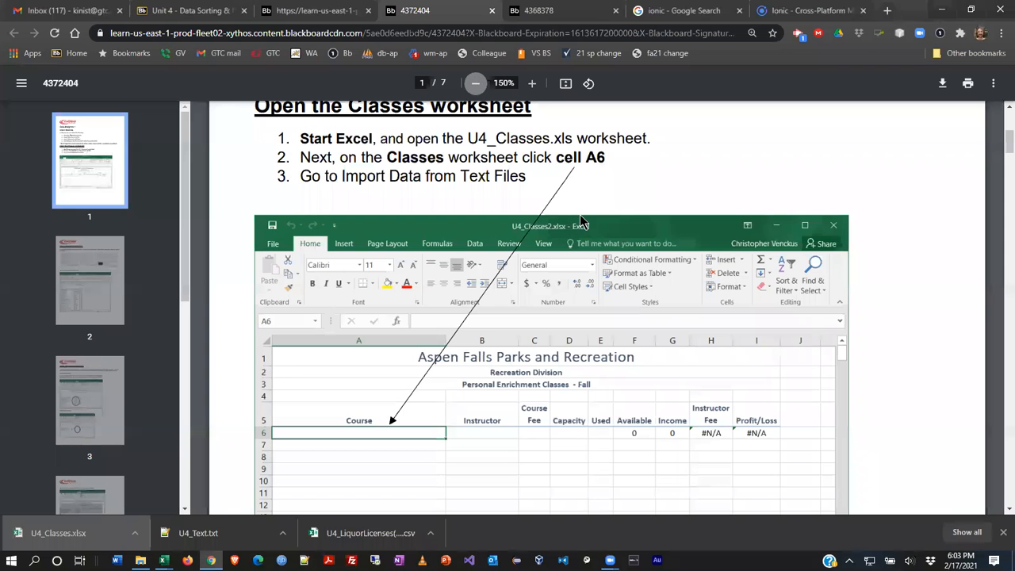
scroll(840, 405, down, 5)
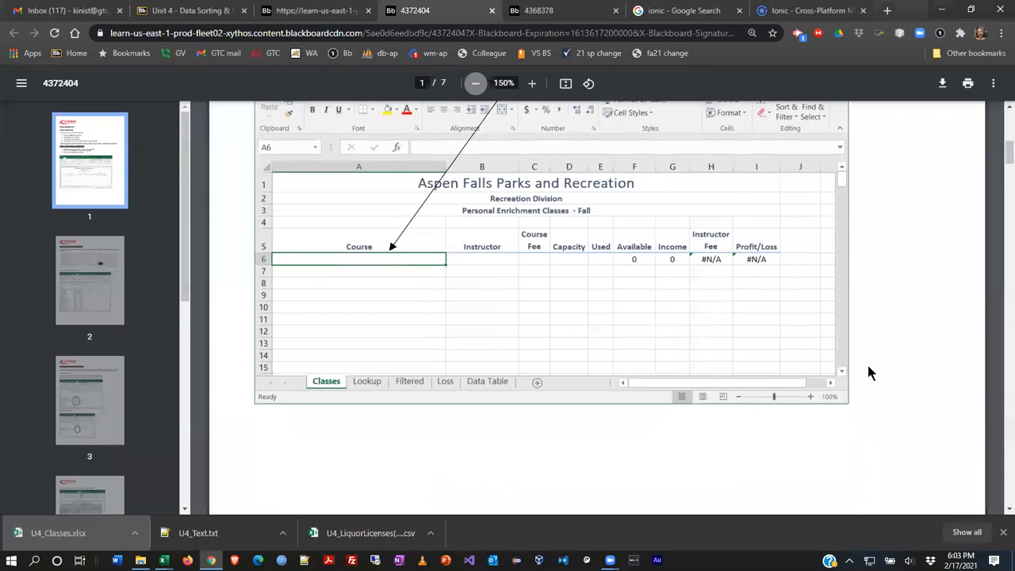
scroll(869, 370, up, 4)
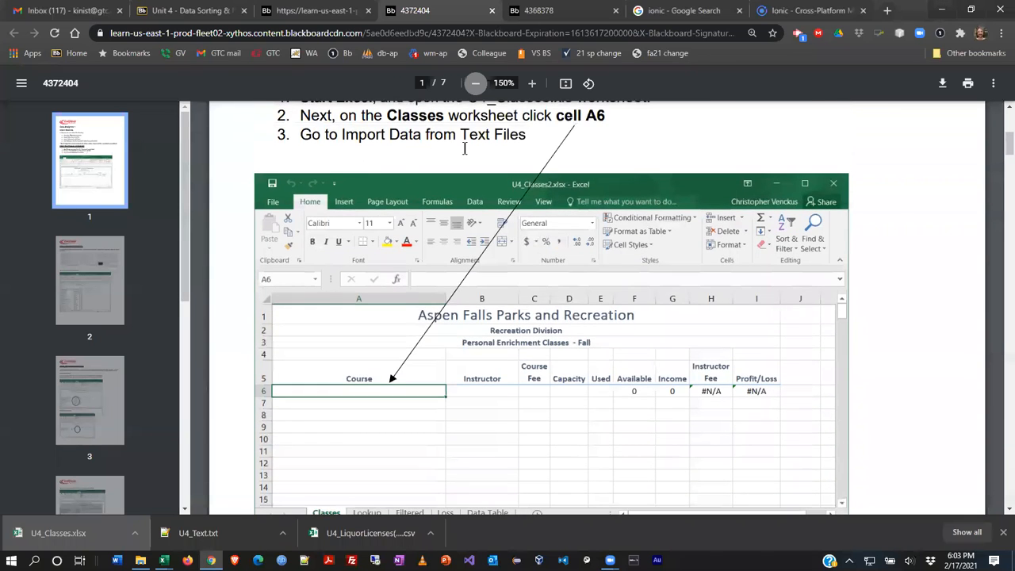
scroll(915, 363, down, 6)
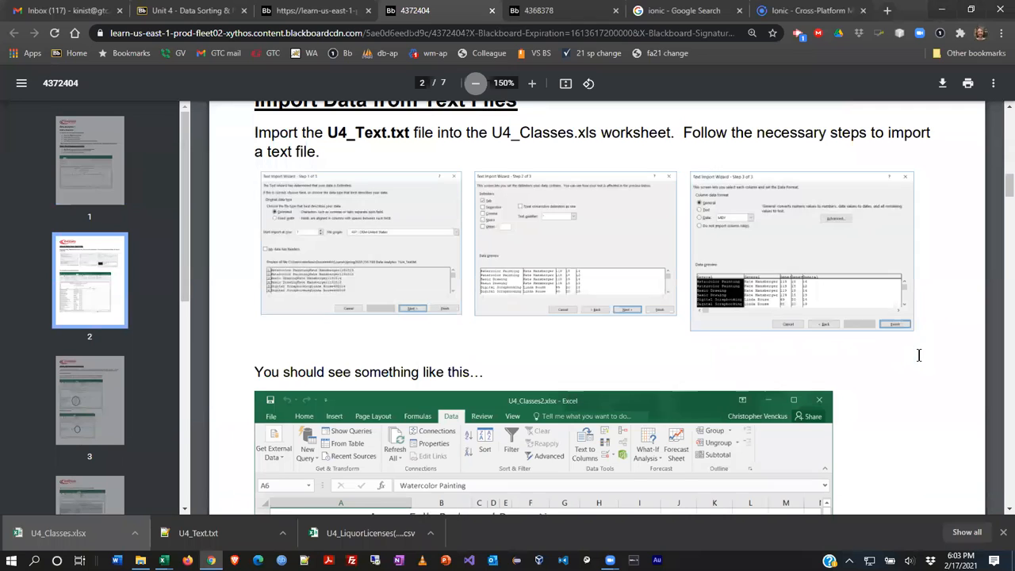
In Excel, start a Text/CSV import of U4_Text.txt from My Drive's 156-100 Data Analytics 1 > excel homework folder on Google Drive (G:).
key(alt+Tab)
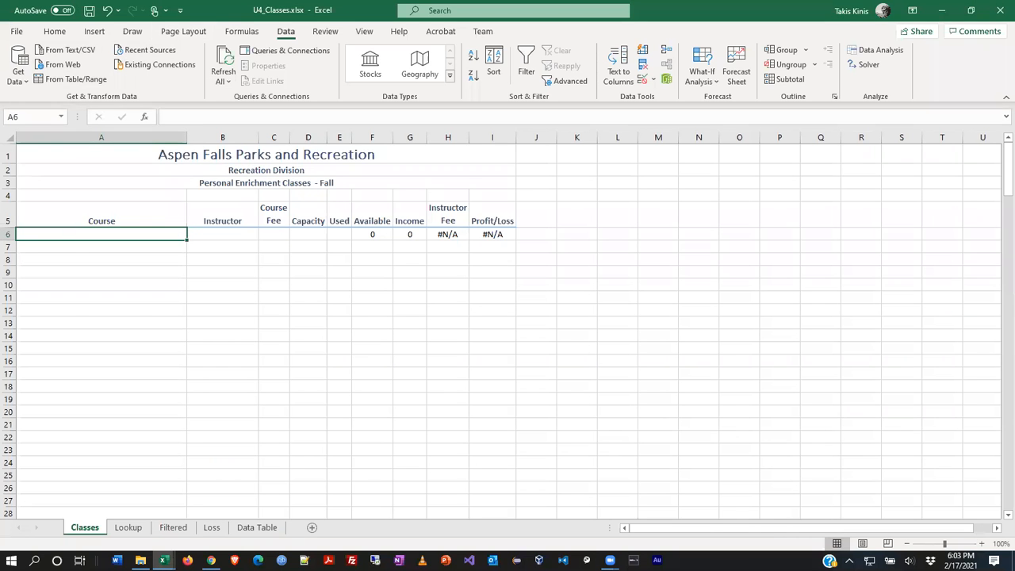
click(18, 69)
mouse_move(64, 104)
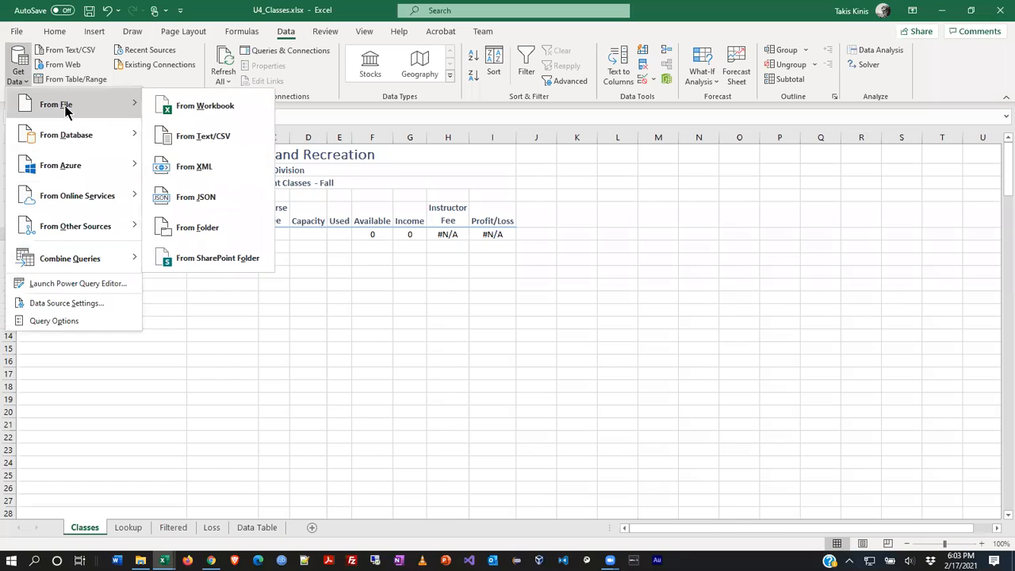
click(232, 140)
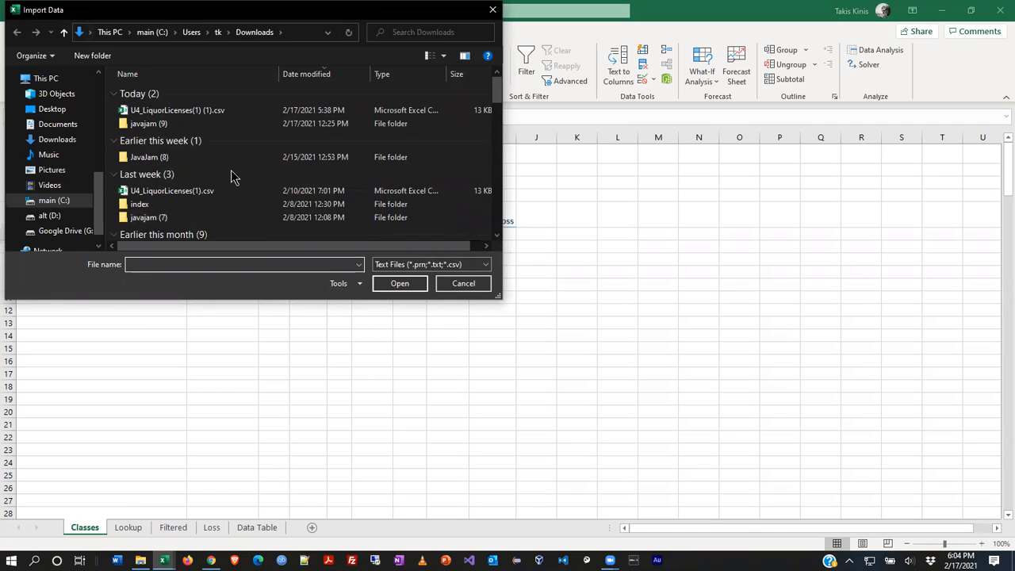
click(64, 230)
click(187, 96)
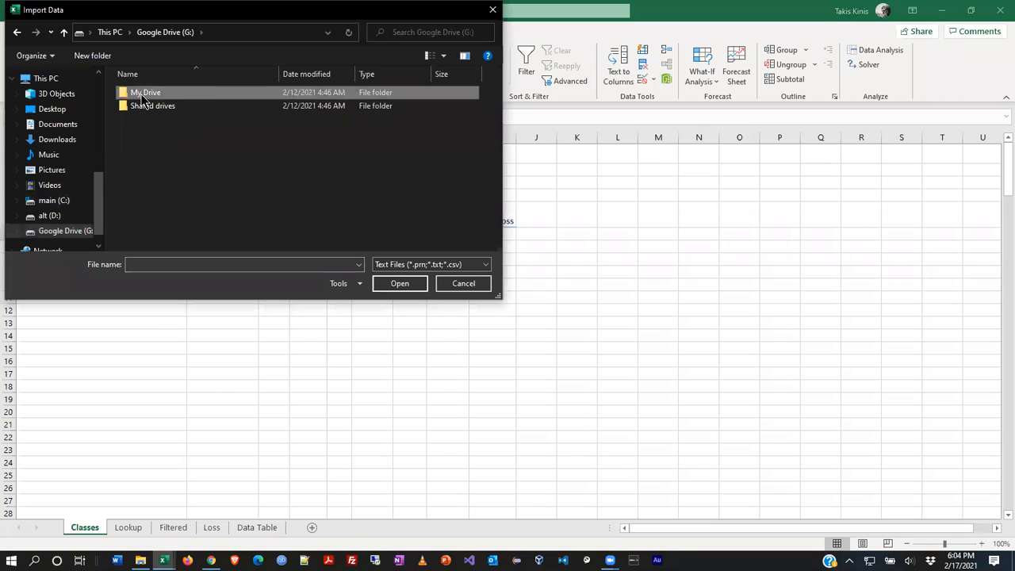
double_click(142, 94)
scroll(238, 170, down, 8)
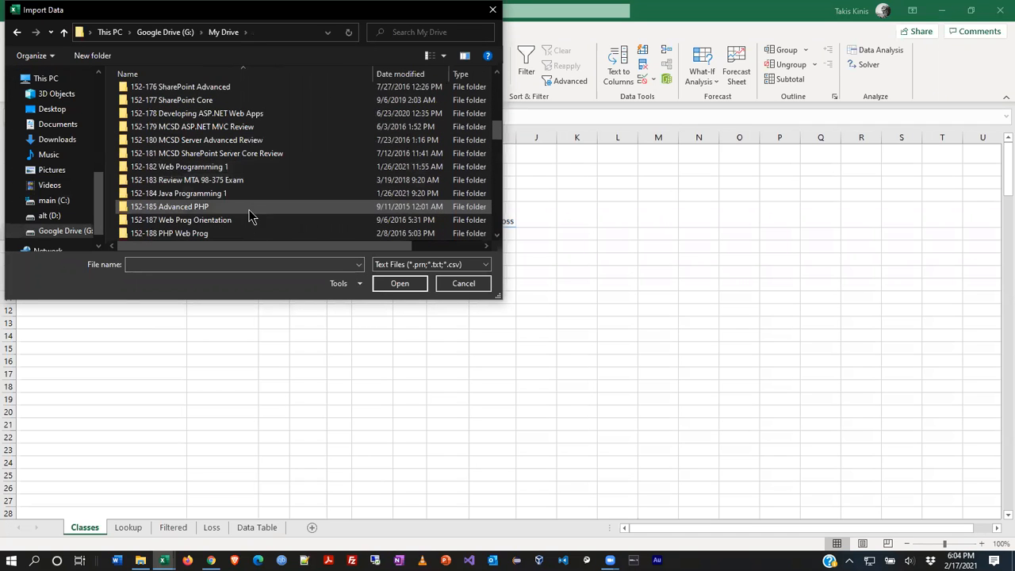
scroll(250, 216, down, 3)
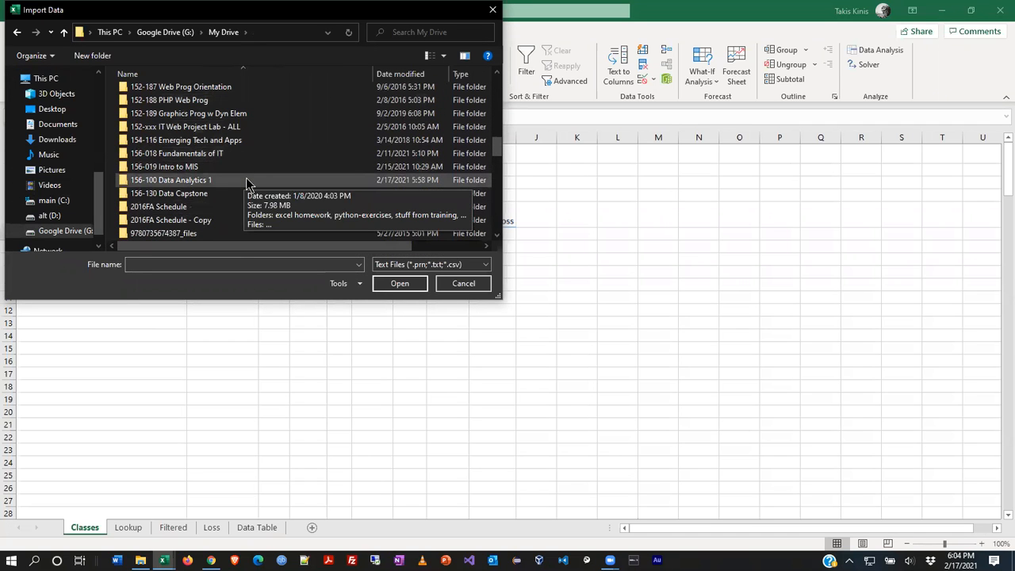
double_click(246, 180)
double_click(173, 93)
click(176, 94)
click(409, 285)
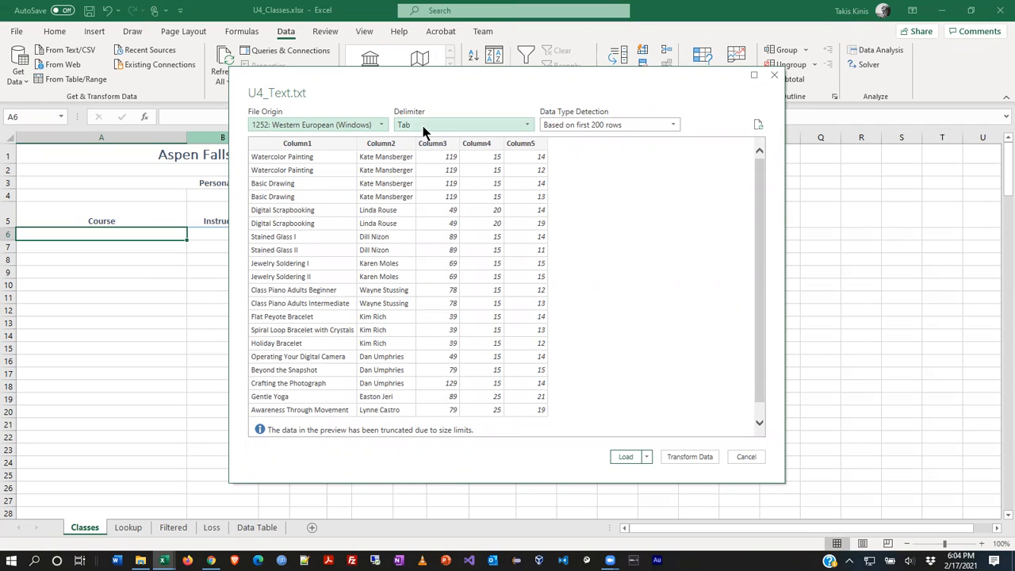
Switch to File Explorer and open the excel homework folder inside My Drive's 156-100 Data Analytics 1 folder on Google Drive (G:).
click(143, 552)
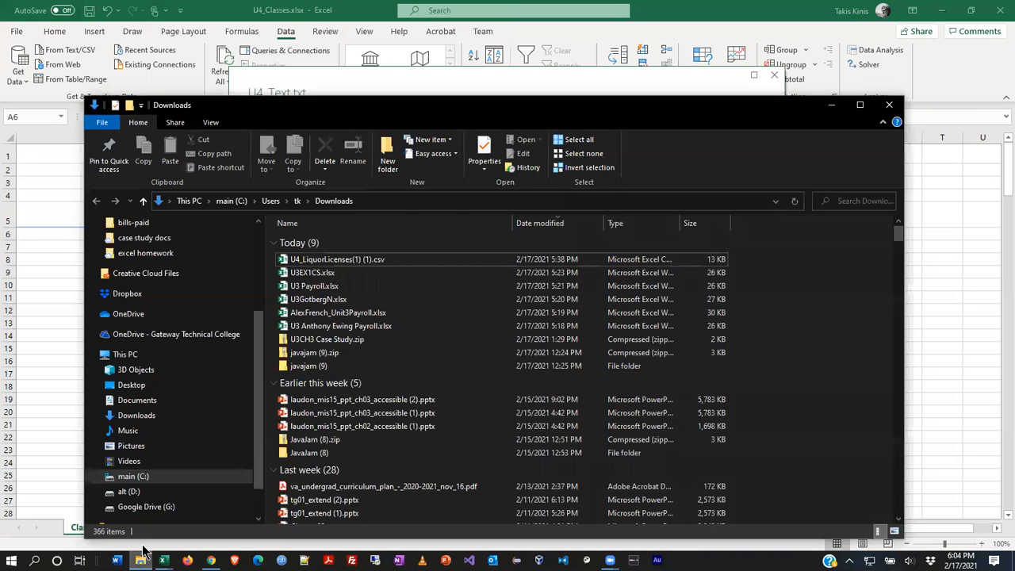
click(181, 508)
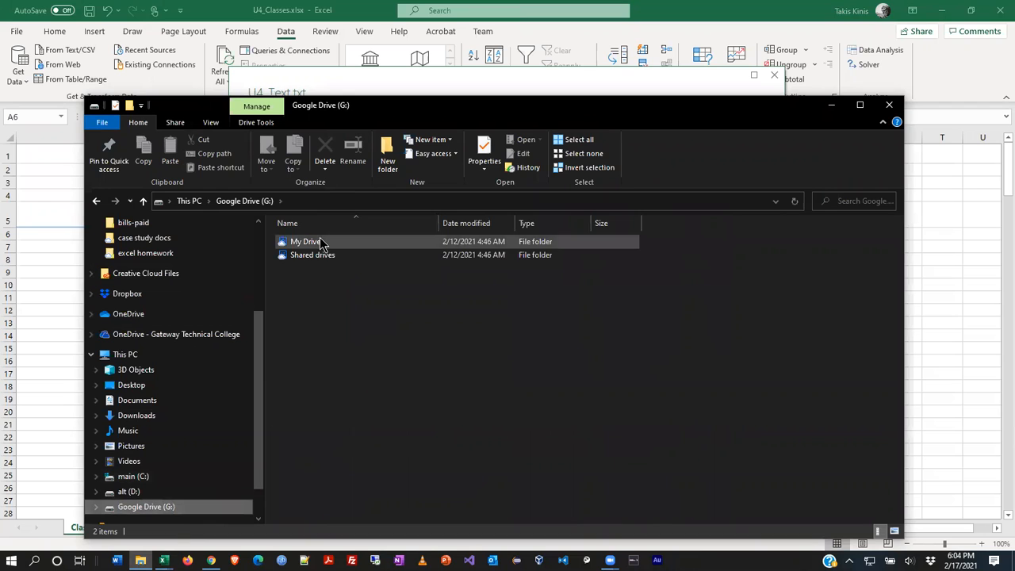
double_click(321, 243)
scroll(440, 424, down, 10)
scroll(446, 410, down, 5)
scroll(446, 410, down, 2)
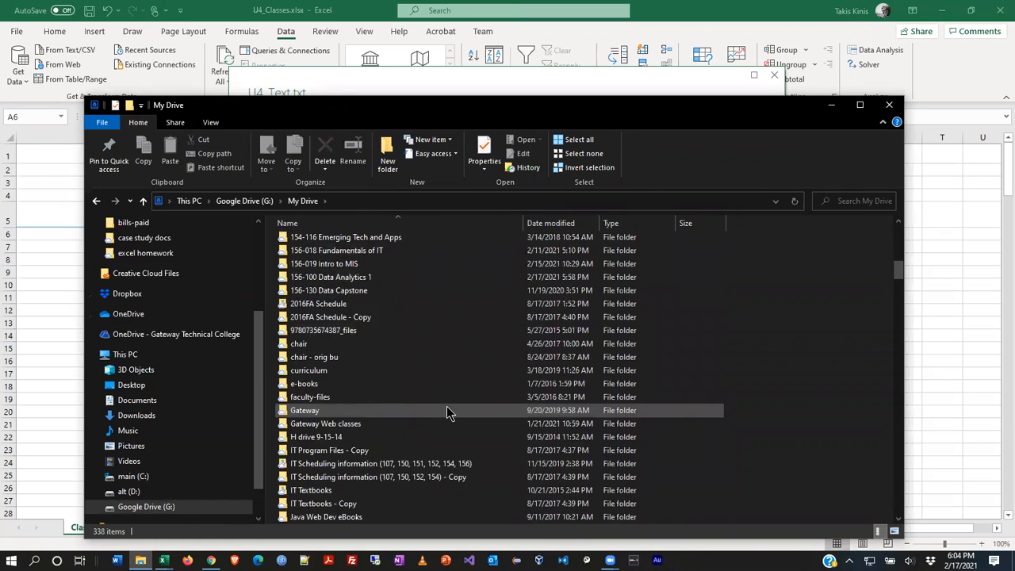
scroll(446, 409, up, 3)
double_click(372, 357)
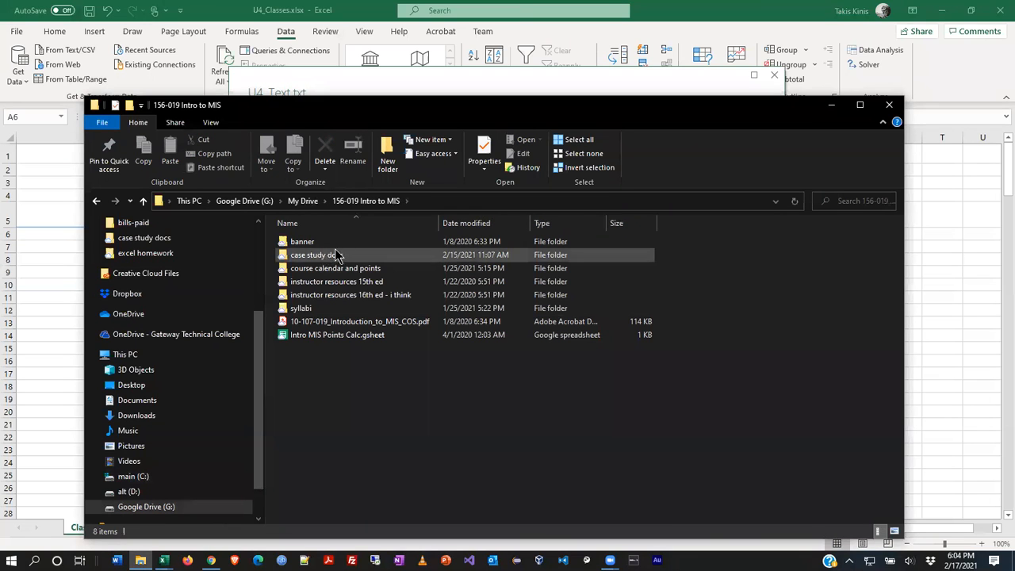
click(309, 205)
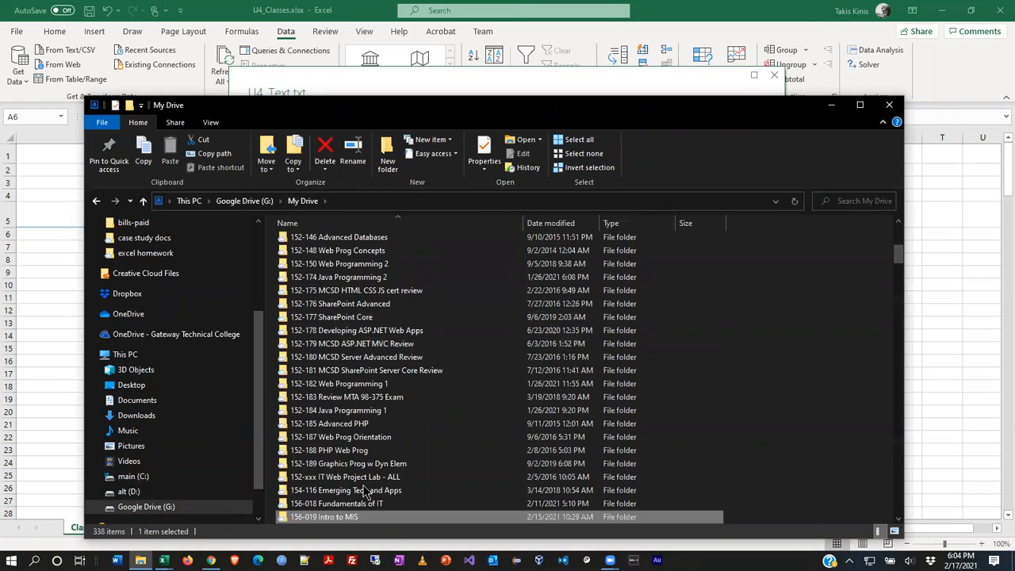
double_click(376, 476)
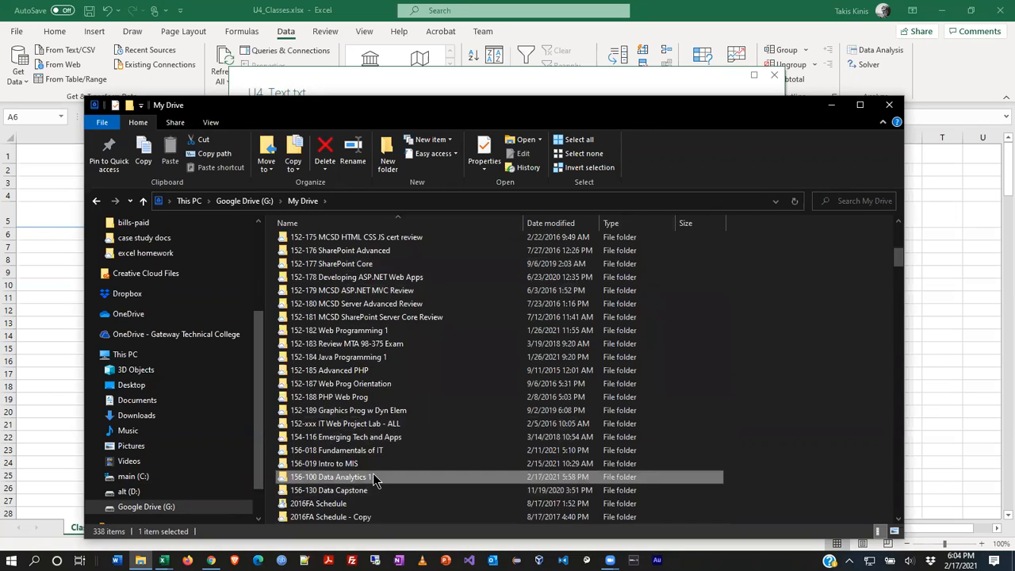
double_click(321, 242)
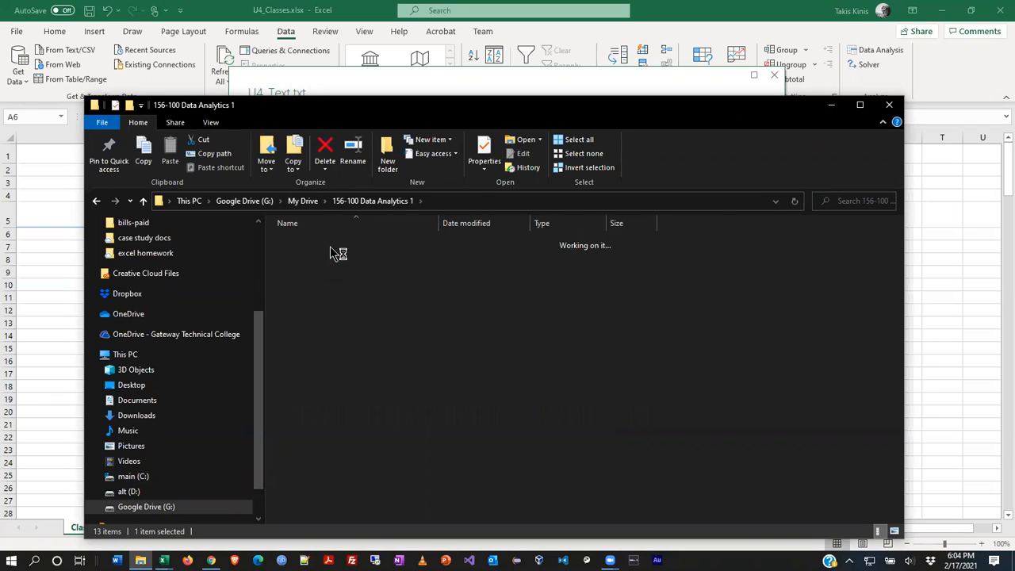
Open U4_Text.txt from the excel homework folder in Notepad++ to view its raw text.
click(317, 256)
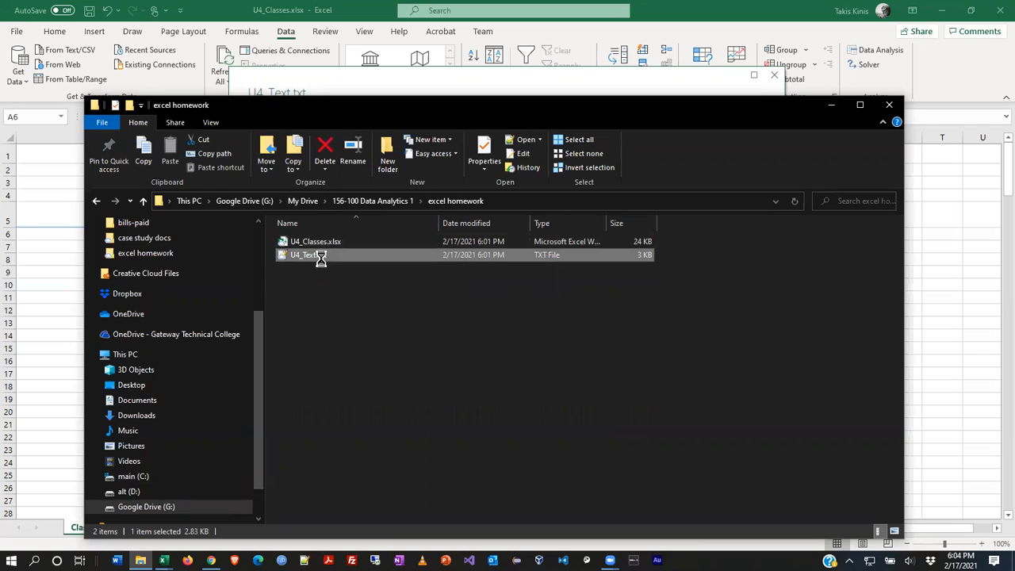
right_click(320, 260)
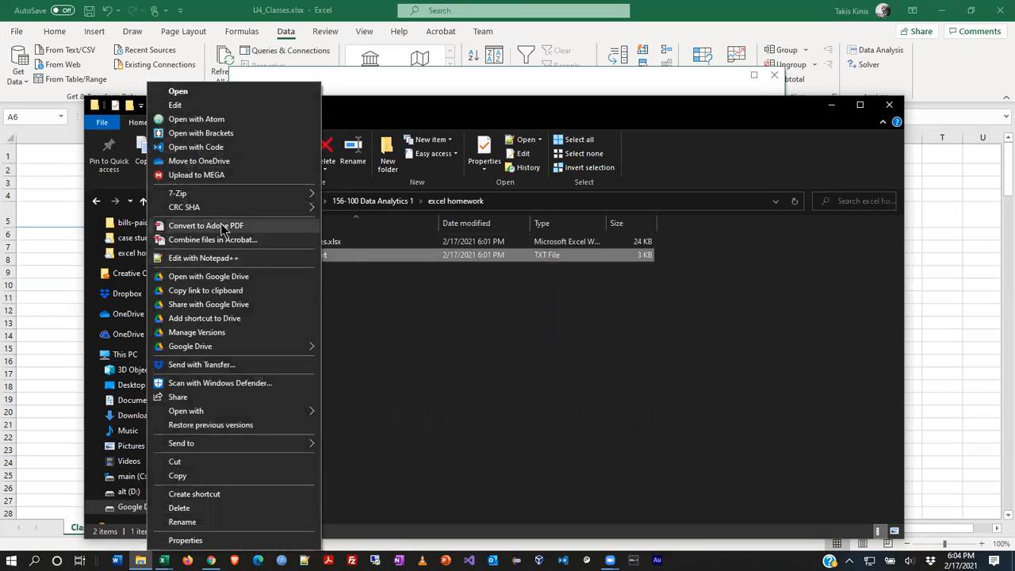
click(227, 258)
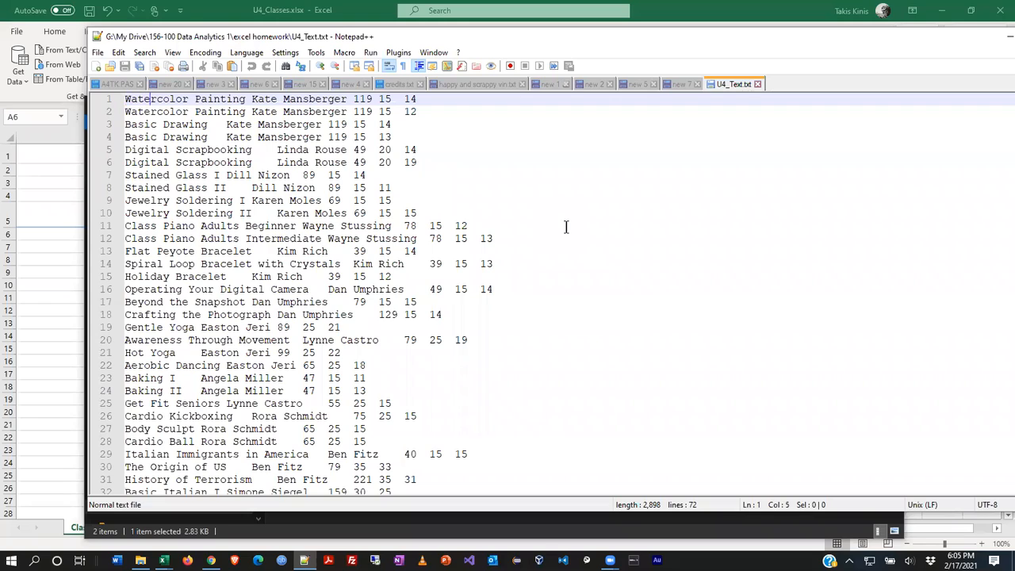
Move through the first line of U4_Text.txt in Notepad++ to examine the separators between its fields.
key(Right)
key(Right)
key(Right)
key(Right)
Switch to Chrome's raw text page of the class list and examine the gap between course and instructor in the first line.
key(alt+Tab)
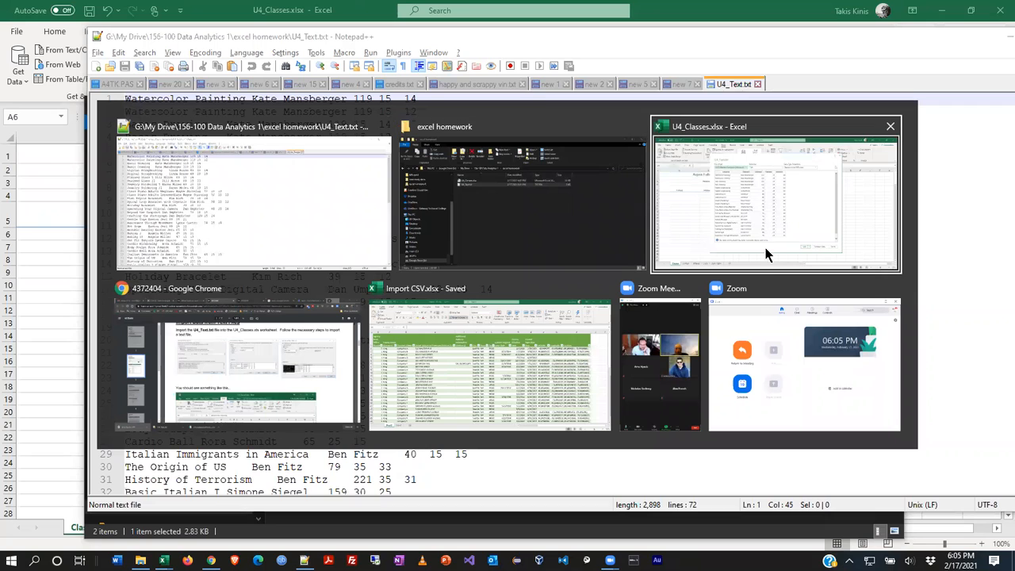
click(308, 357)
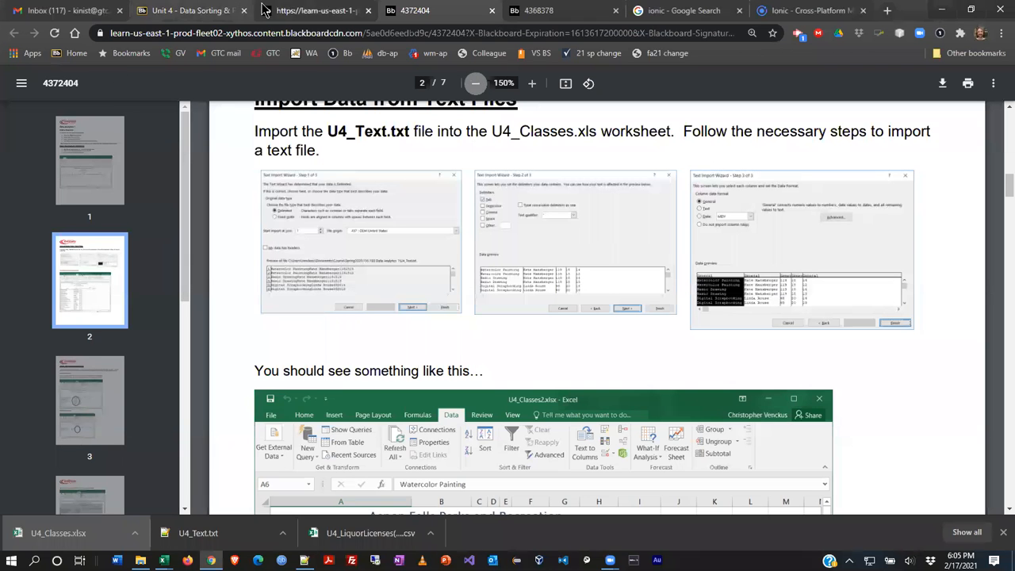
click(307, 16)
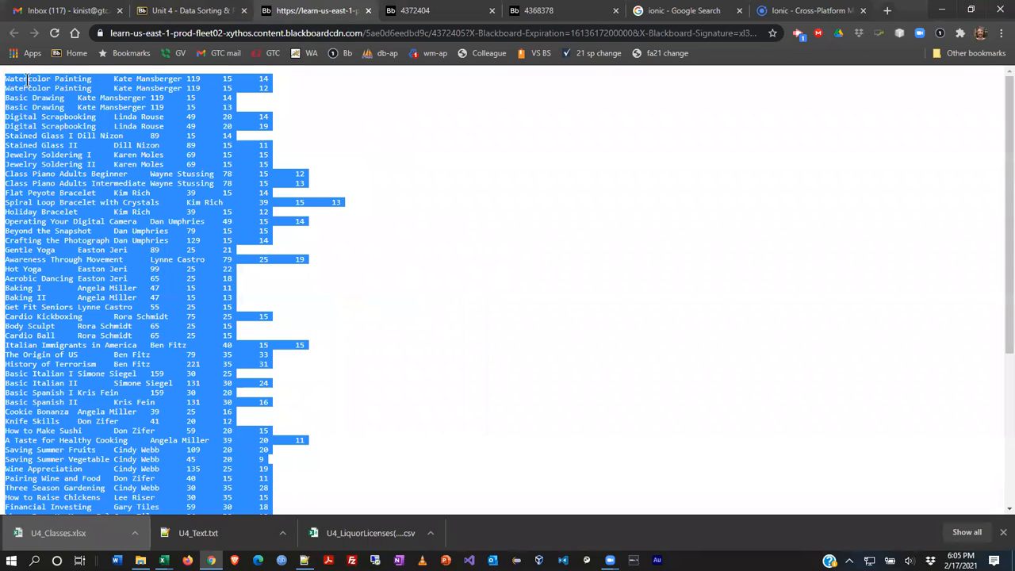
click(93, 77)
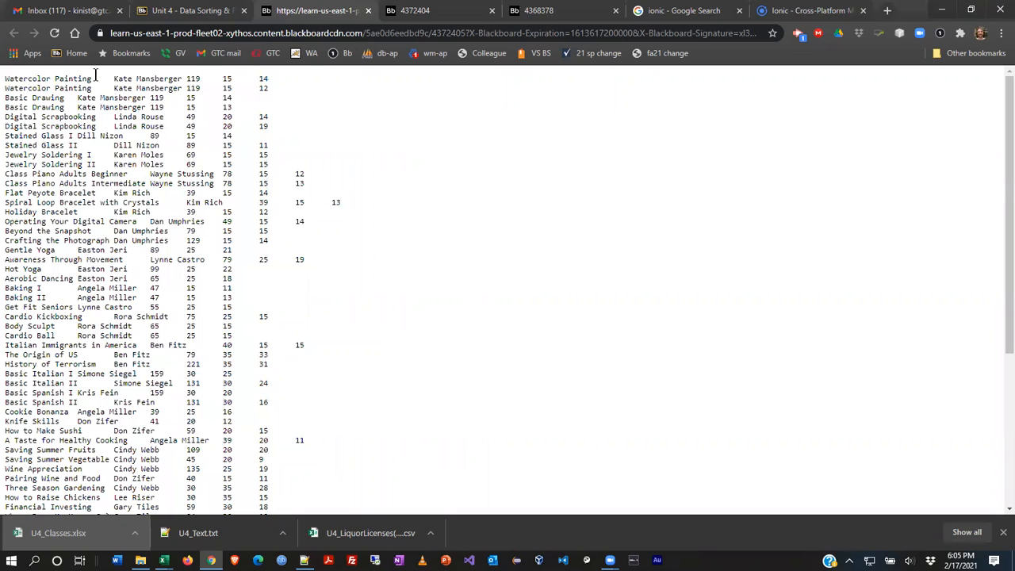
drag(90, 79, 85, 79)
click(113, 80)
drag(114, 79, 121, 79)
click(119, 79)
Return to U4_Text.txt in Notepad++, examine the separators around the first line's instructor and number fields, and switch back to Chrome.
key(alt+Tab)
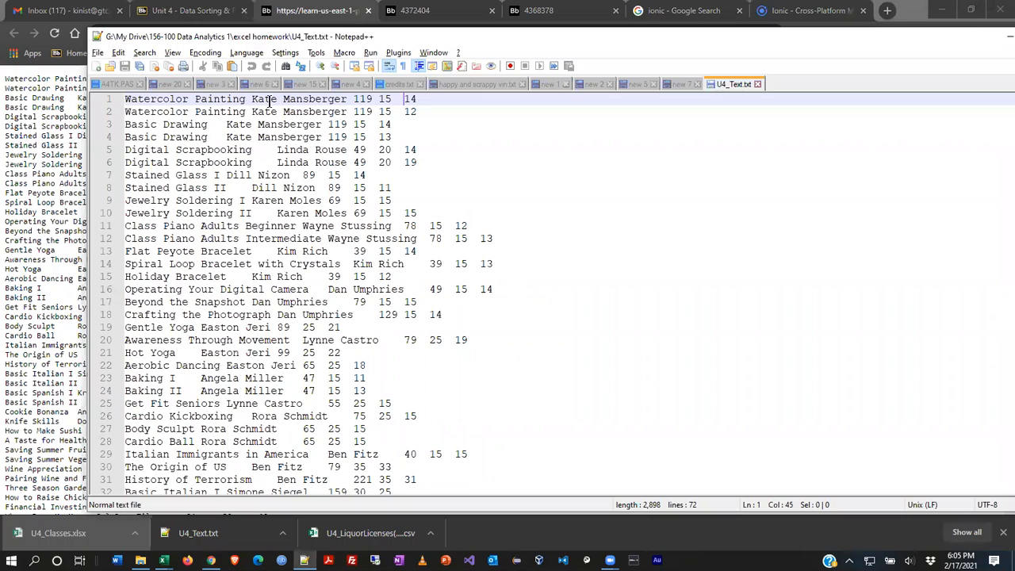
click(250, 104)
drag(251, 104, 246, 104)
click(354, 98)
mouse_move(379, 100)
mouse_down()
mouse_move(402, 100)
mouse_move(393, 99)
mouse_up()
key(alt+Tab)
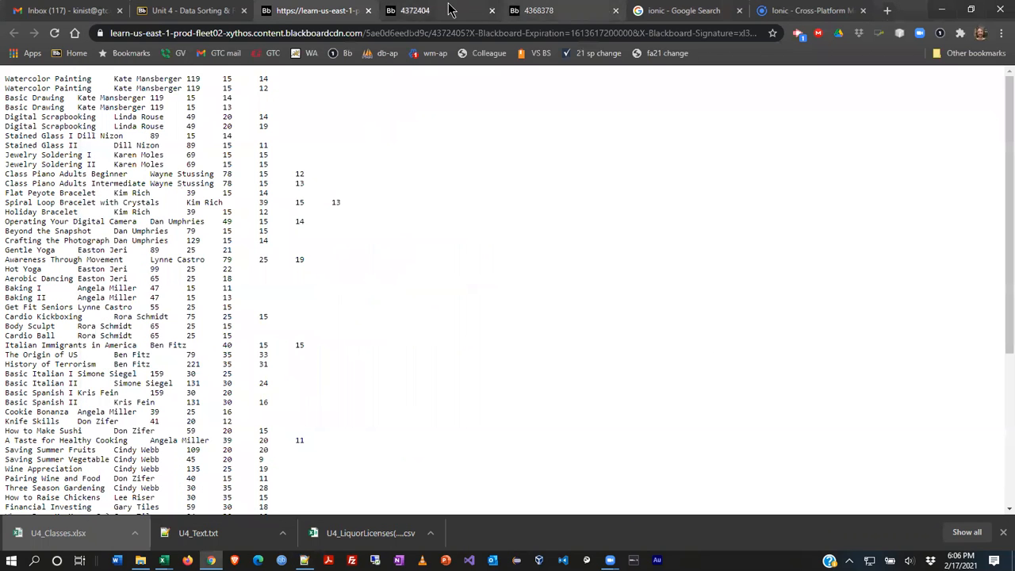
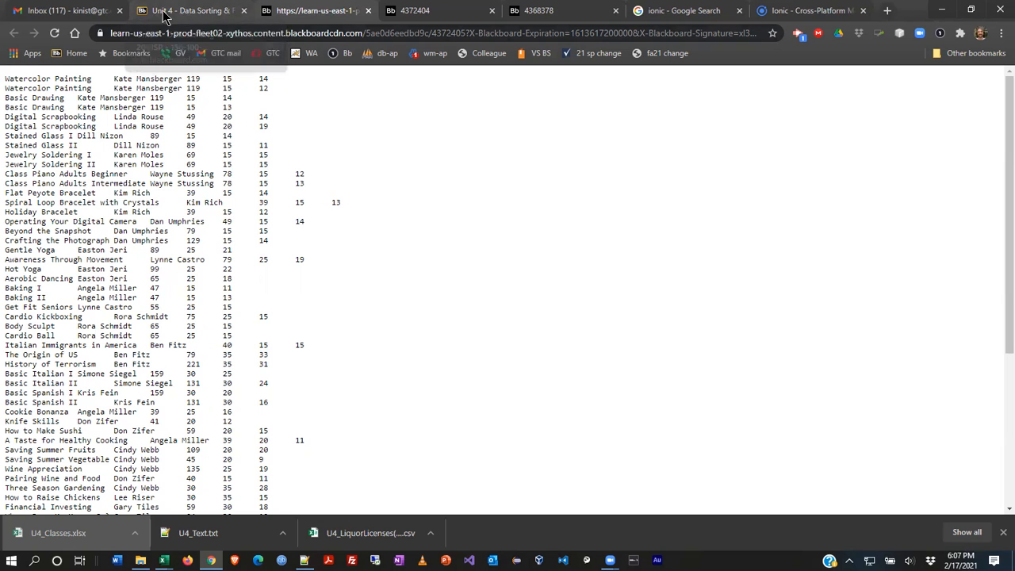
Bring up the exercise PDF in Chrome at the Import Data from Text Files instructions.
key(alt+Tab)
key(Tab)
key(Tab)
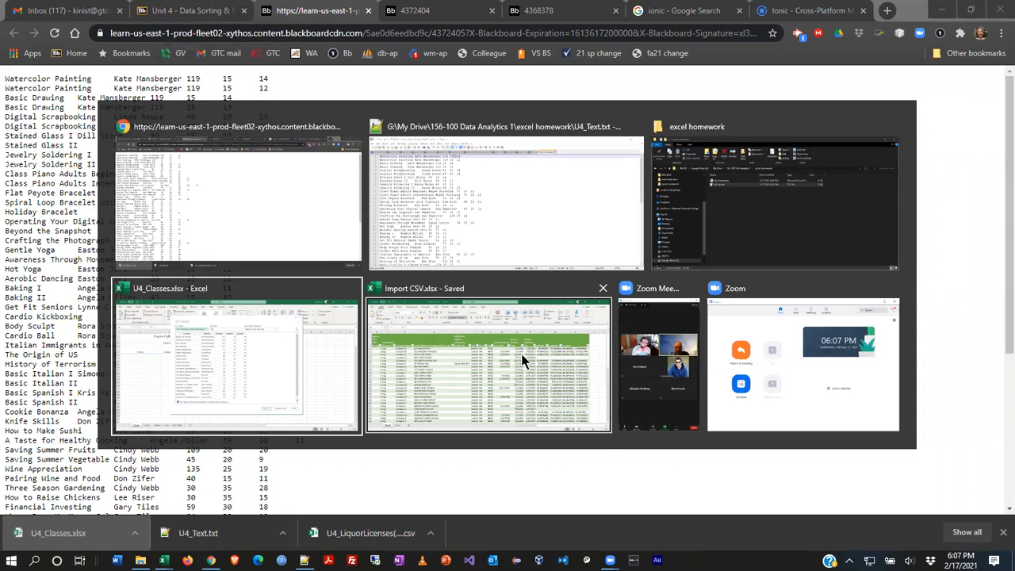
click(199, 214)
click(398, 11)
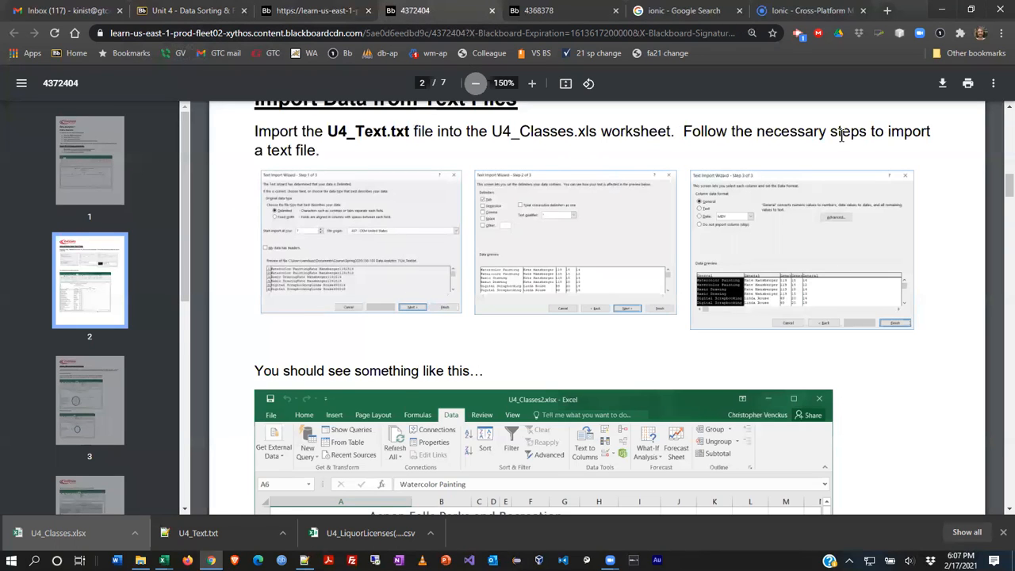
Switch to U4_Classes.xlsx in Excel, where the U4_Text.txt import preview is open.
key(alt+Tab)
key(alt+Tab)
key(alt+Tab)
key(alt+Tab)
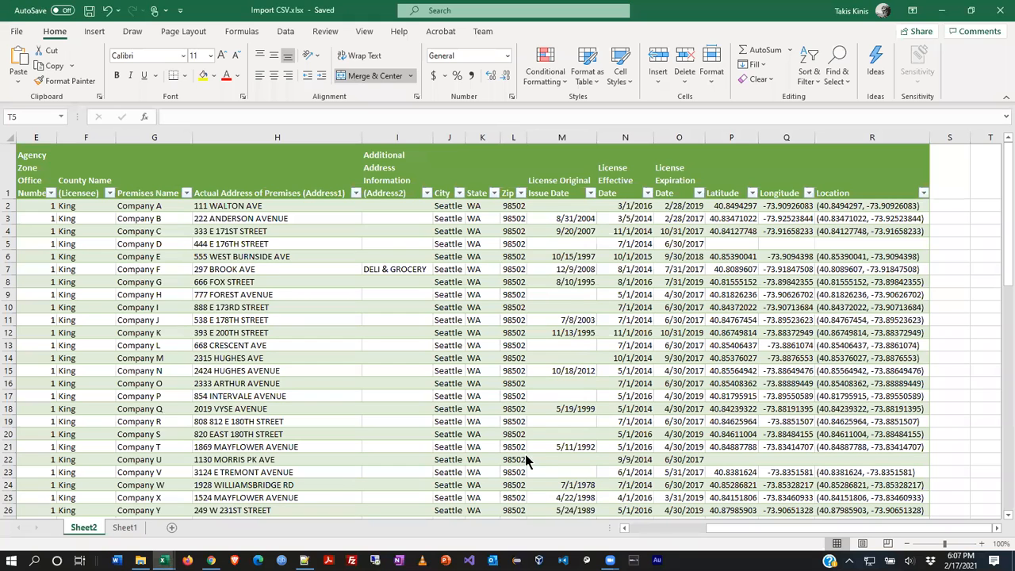
key(alt+Tab)
key(alt+Tab)
key(alt+Tab)
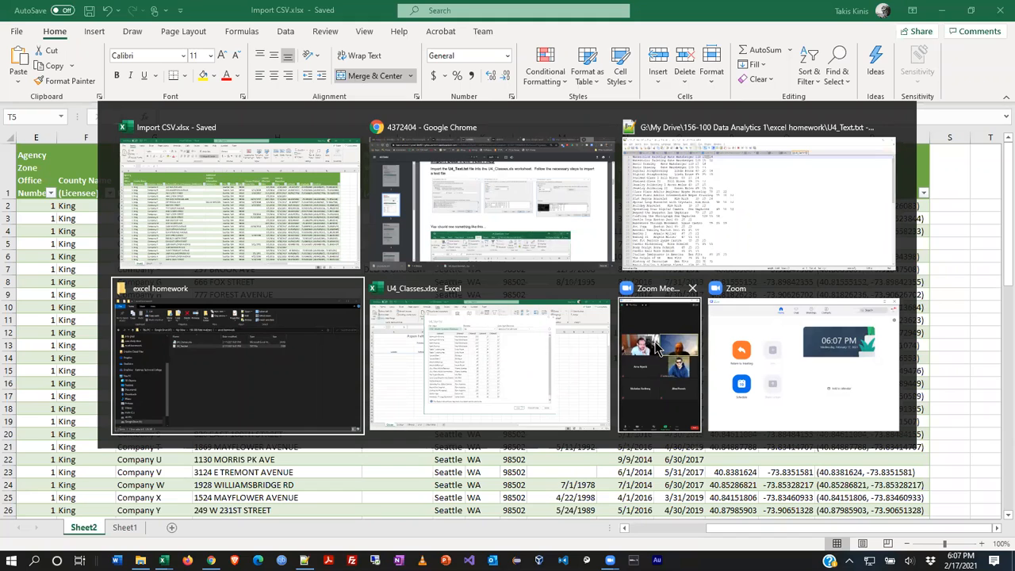
key(alt+Tab)
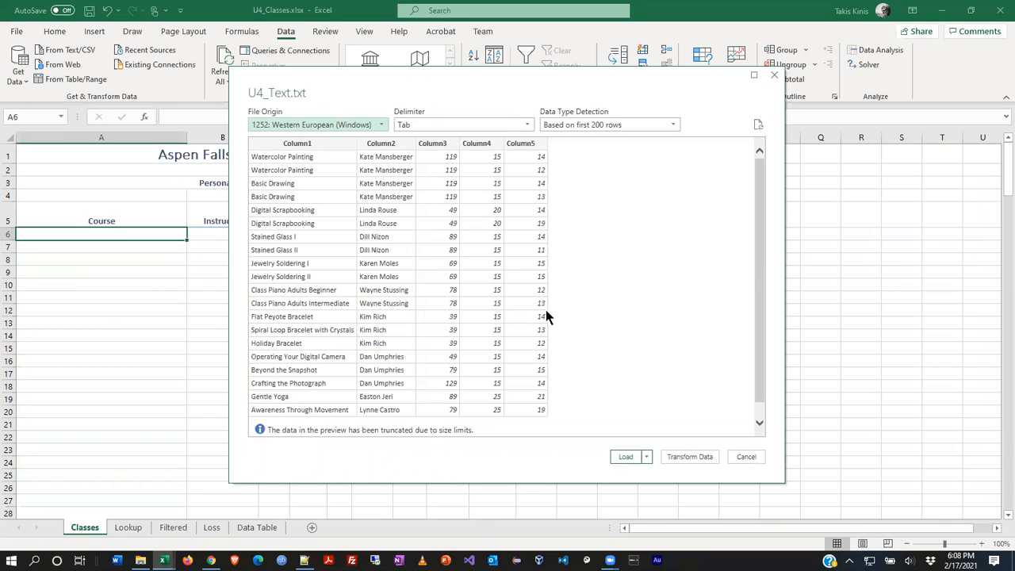
Check the U4_Text.txt import preview and open the data for transformation in Power Query Editor.
scroll(516, 309, down, 1)
scroll(514, 313, up, 1)
scroll(511, 321, down, 1)
scroll(512, 321, up, 1)
click(687, 457)
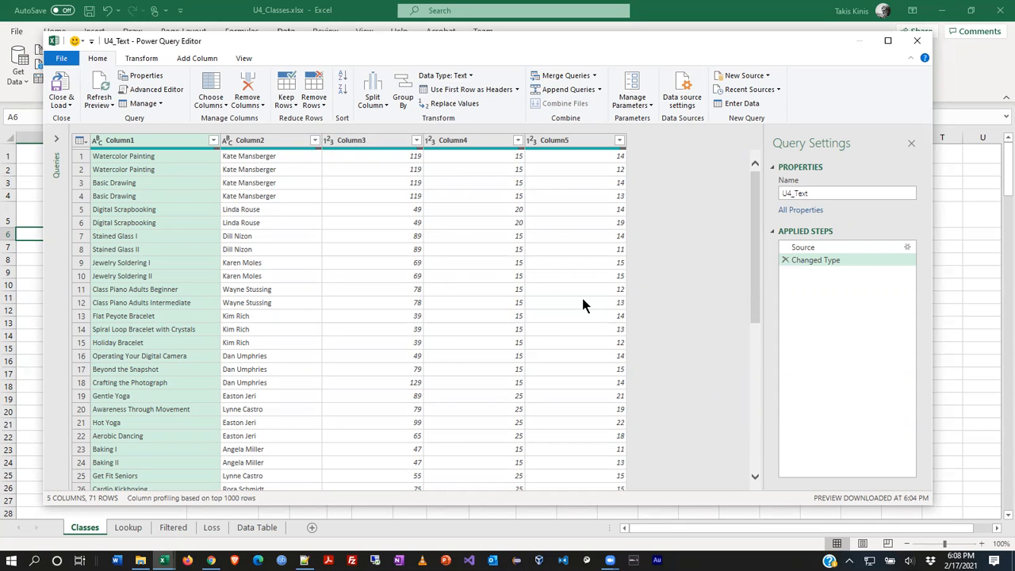
Review the U4_Text query down to its last row, then close the editor and load the data into the workbook.
scroll(429, 274, down, 10)
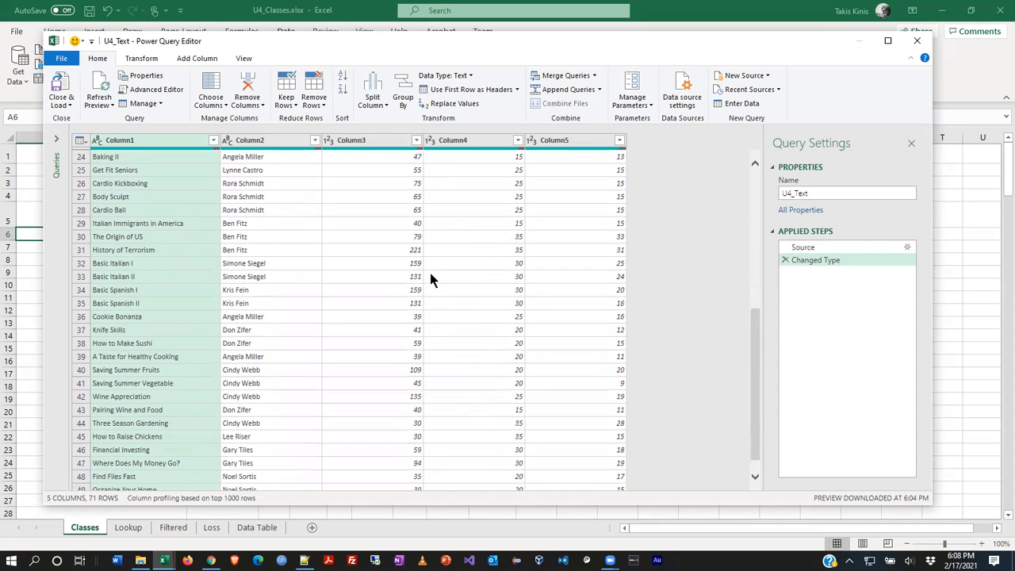
scroll(430, 279, down, 5)
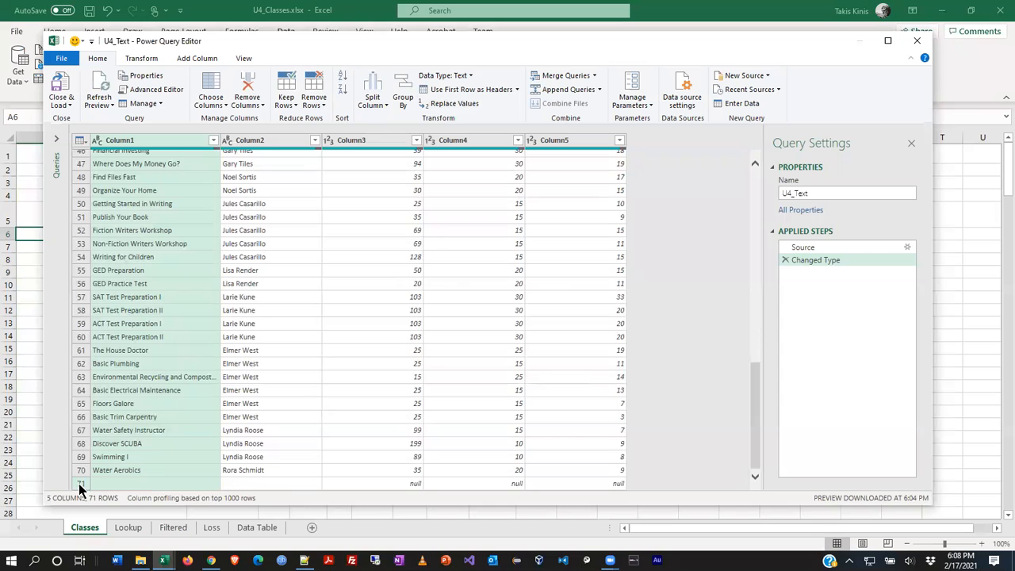
click(59, 83)
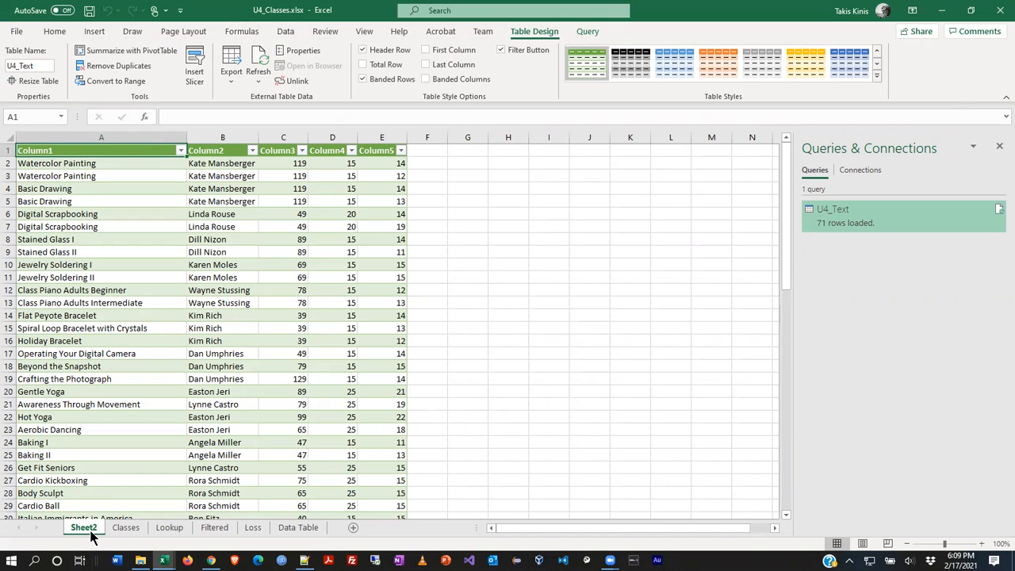
Select the imported data in A2:E71 on Sheet2 and compare it with the layout of the Classes worksheet.
click(87, 162)
drag(87, 163, 390, 473)
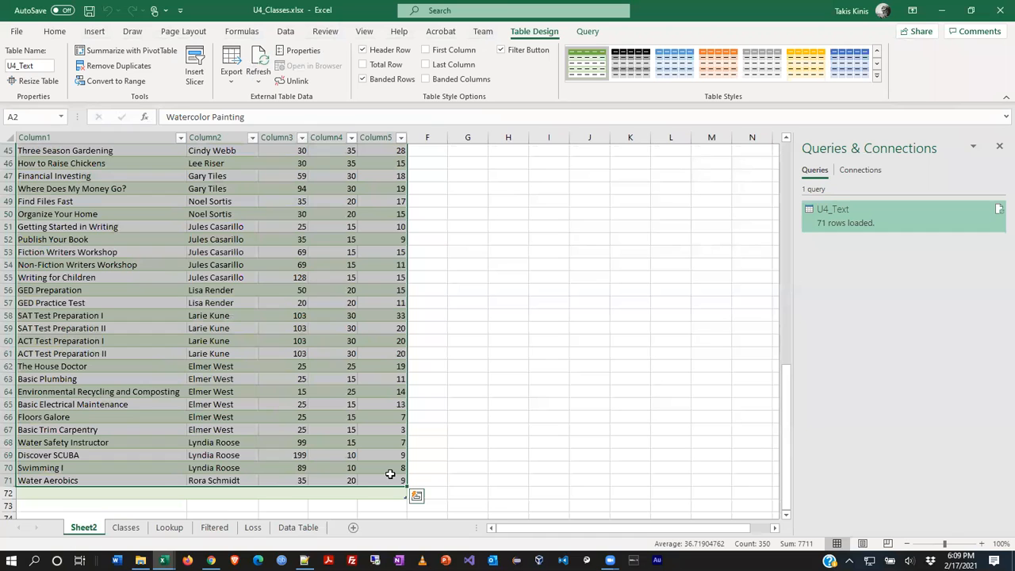
click(136, 529)
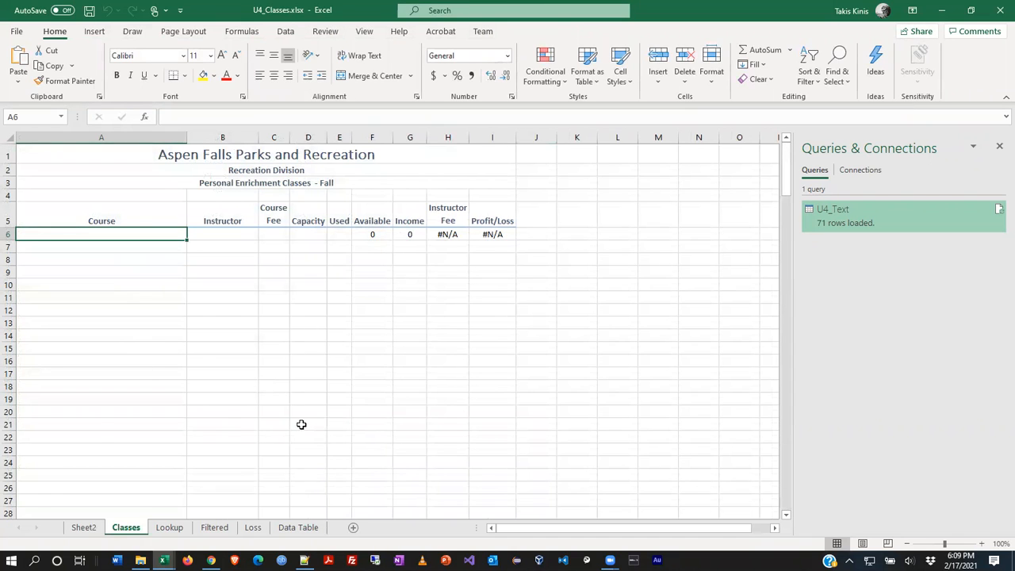
click(85, 527)
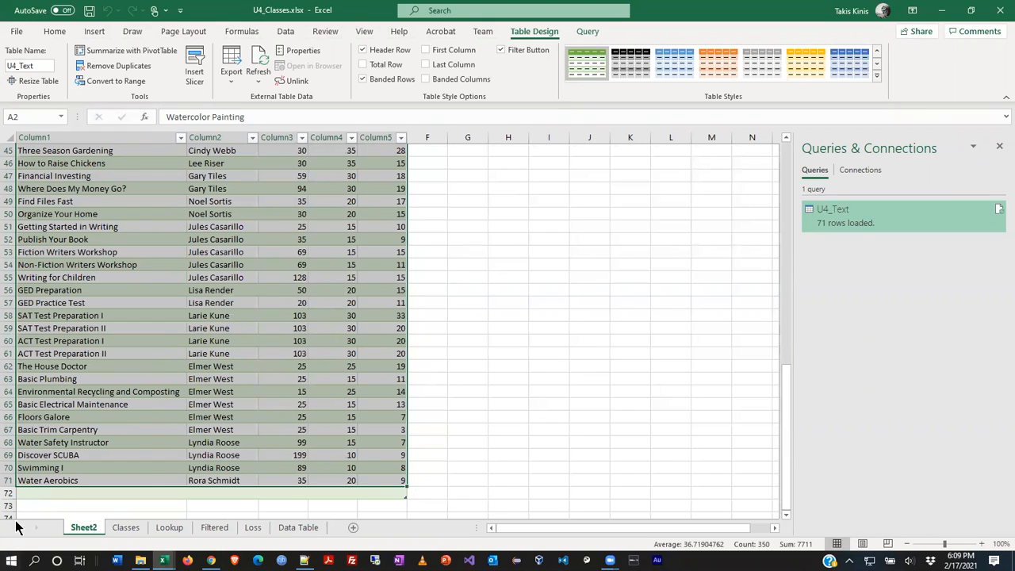
Inspect the cells of row 72 at the end of the imported table on Sheet2.
scroll(60, 506, down, 2)
click(301, 442)
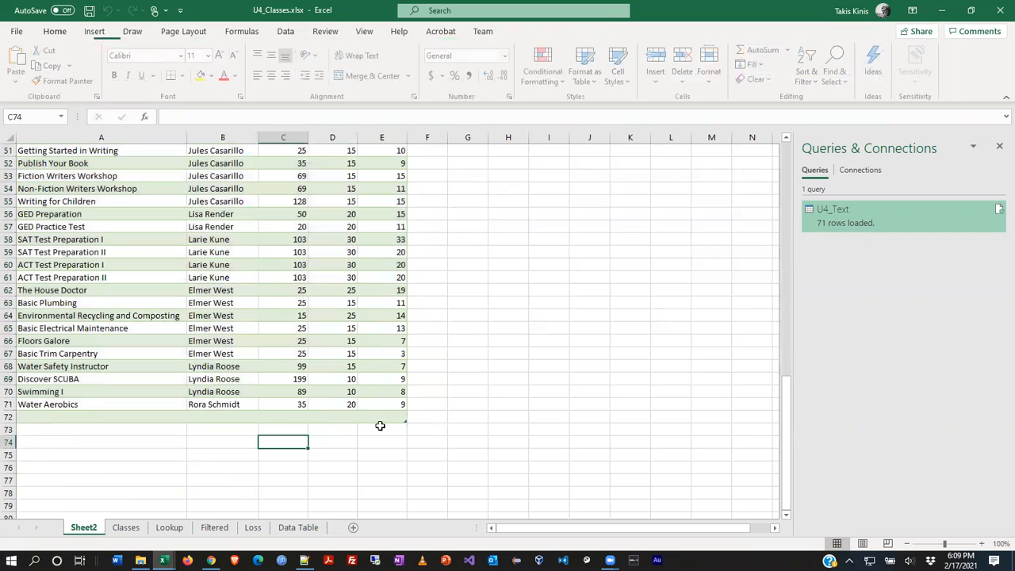
click(42, 416)
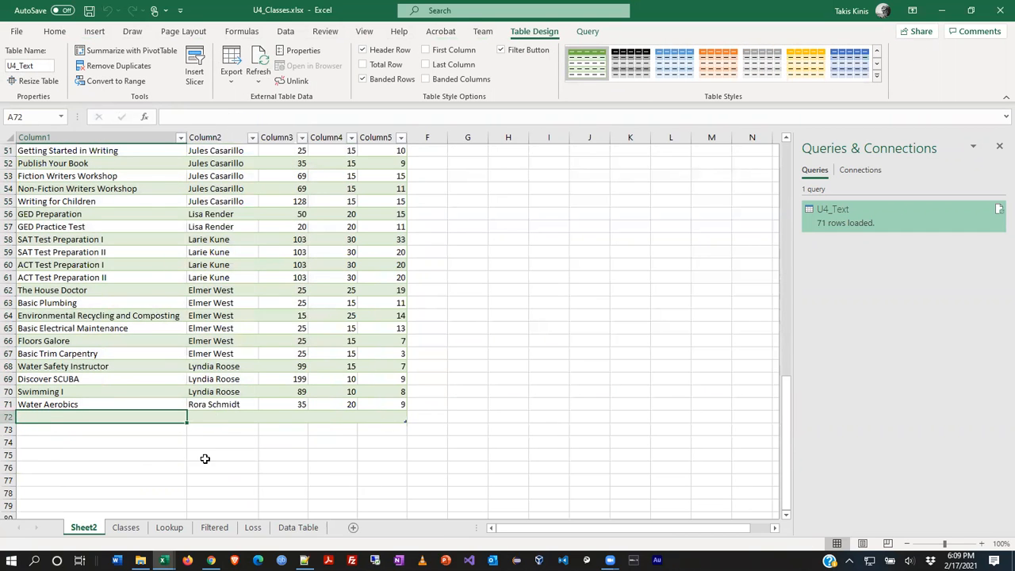
click(384, 416)
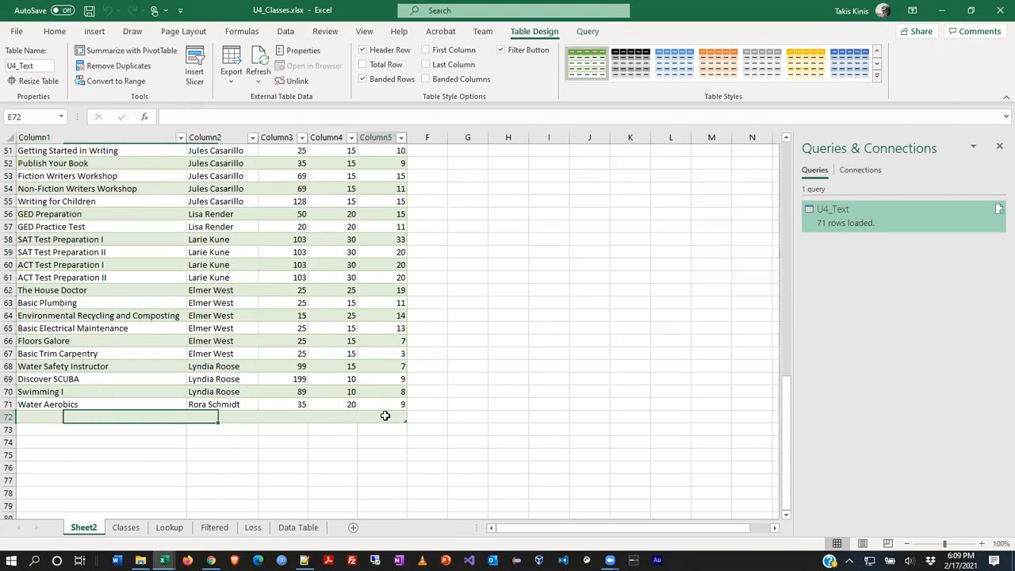
click(339, 413)
click(293, 417)
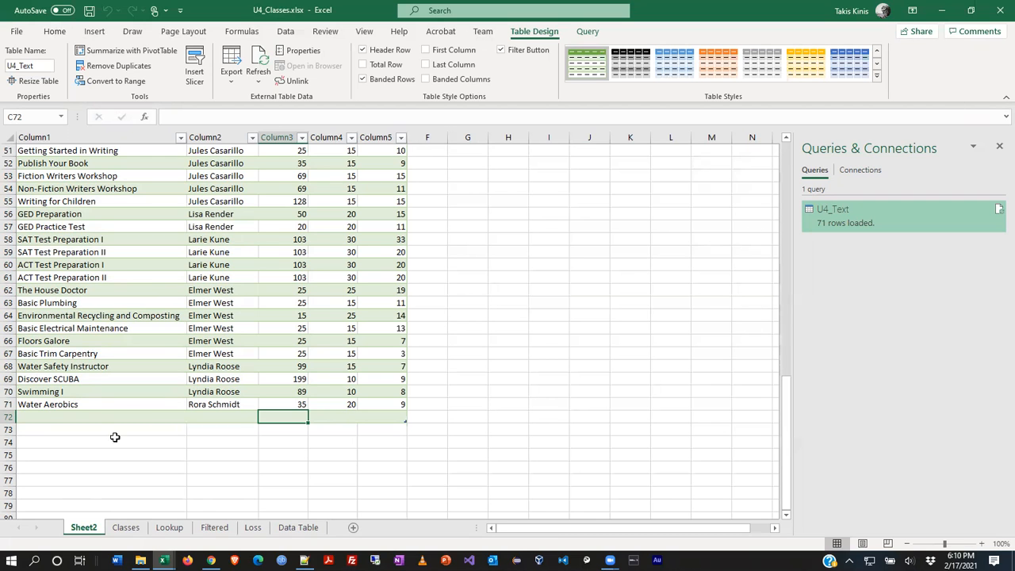
Return to the Classes worksheet at cell A6 and bring up the data import commands.
click(127, 527)
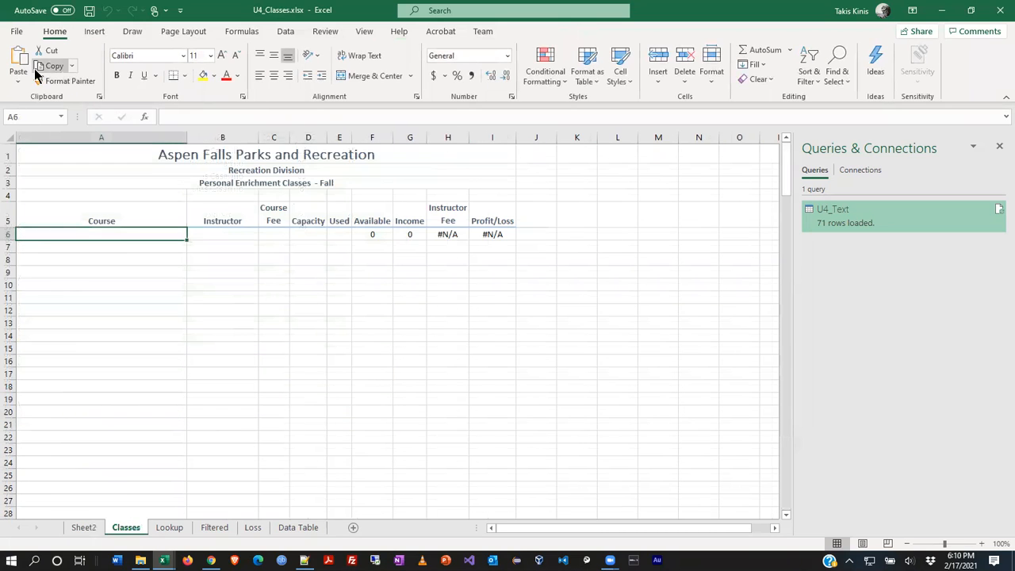
click(285, 32)
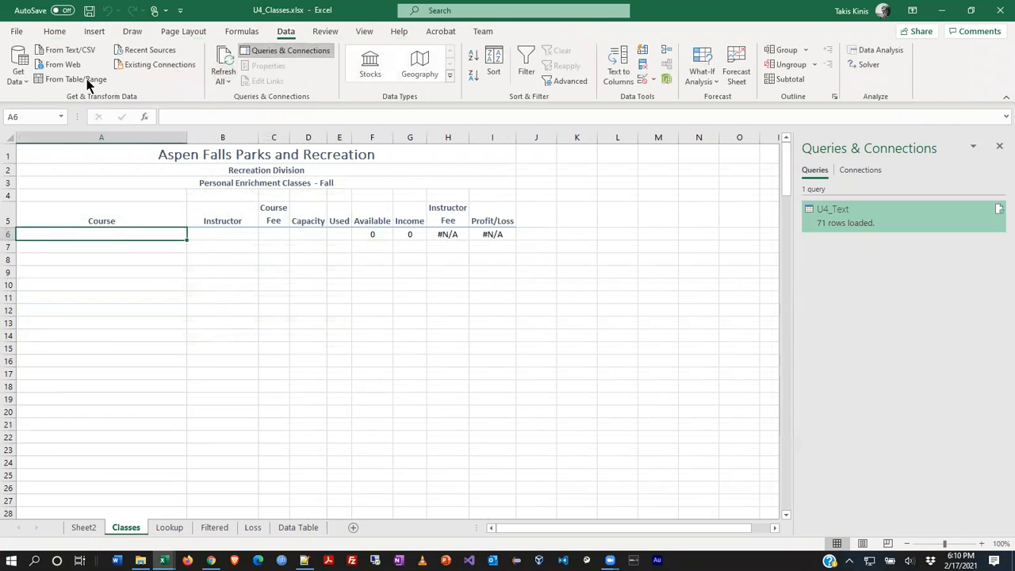
click(18, 72)
mouse_move(66, 115)
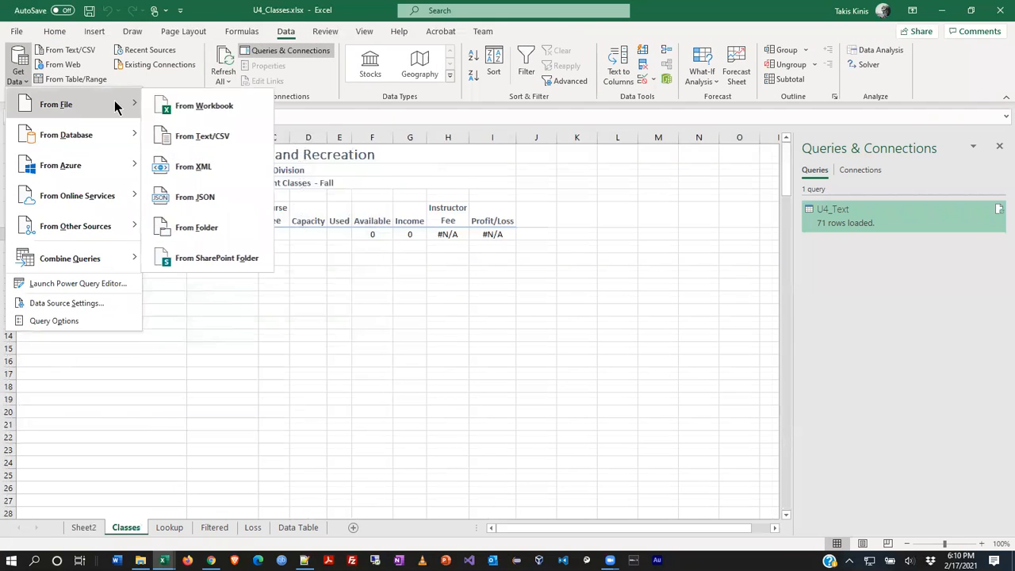
click(200, 104)
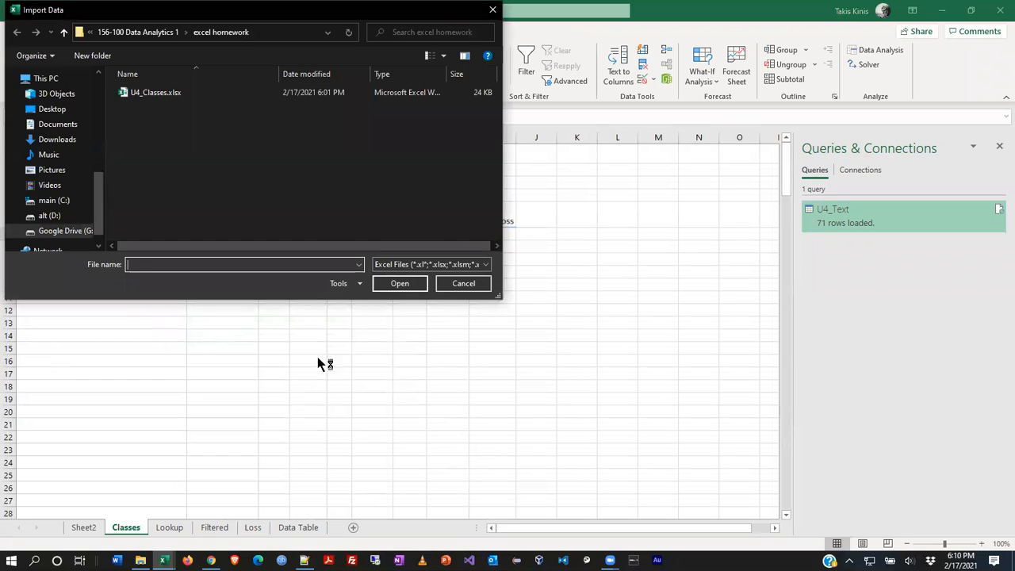
click(462, 283)
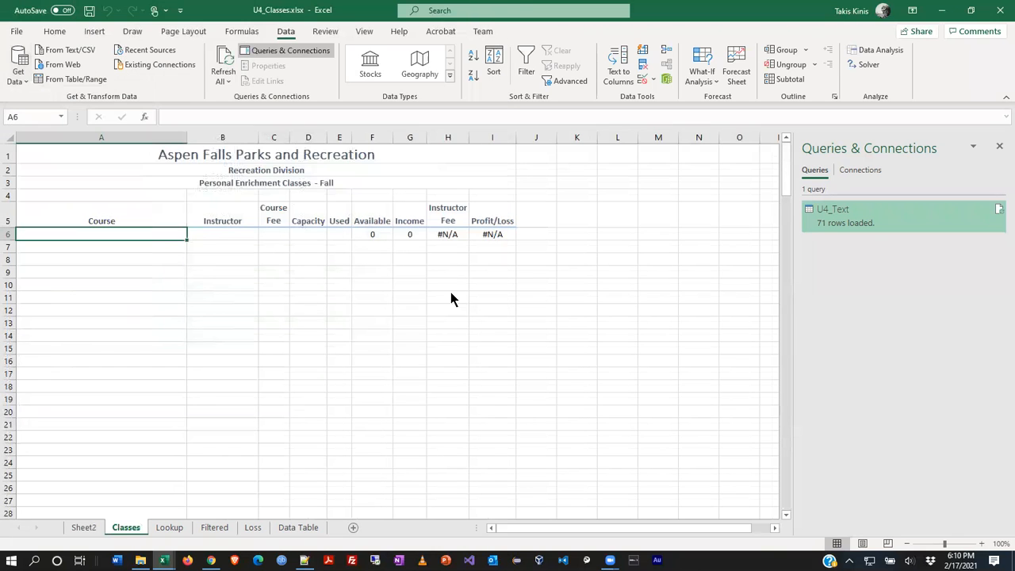
Import U4_Text.txt again as Text/CSV and open it for transformation in Power Query Editor.
click(76, 49)
click(151, 92)
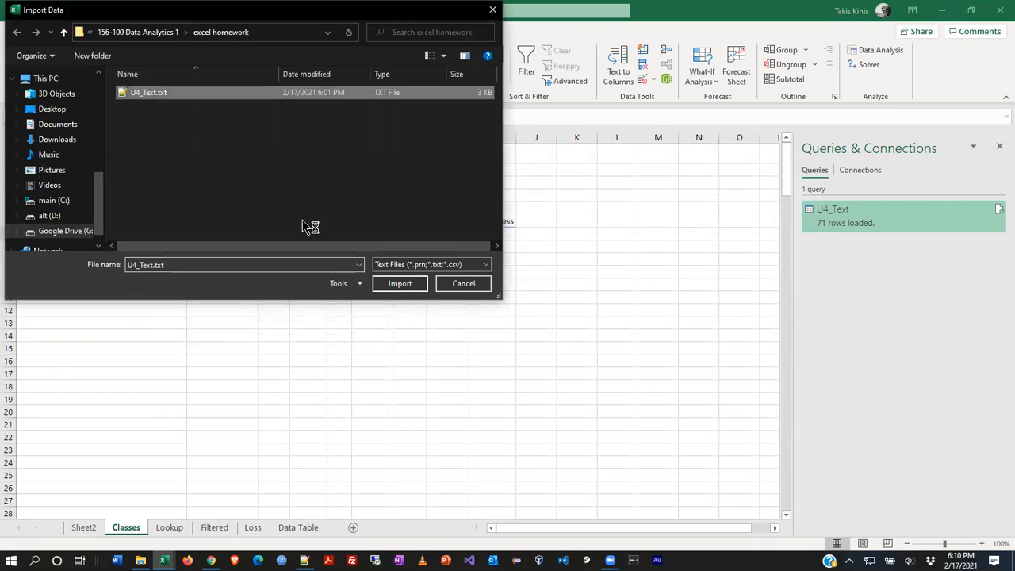
click(399, 283)
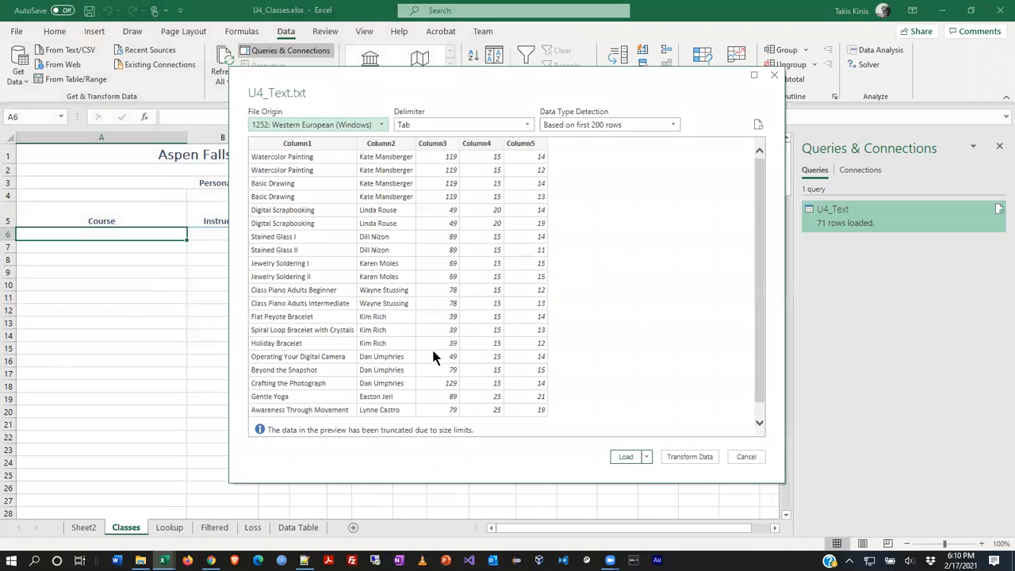
click(683, 457)
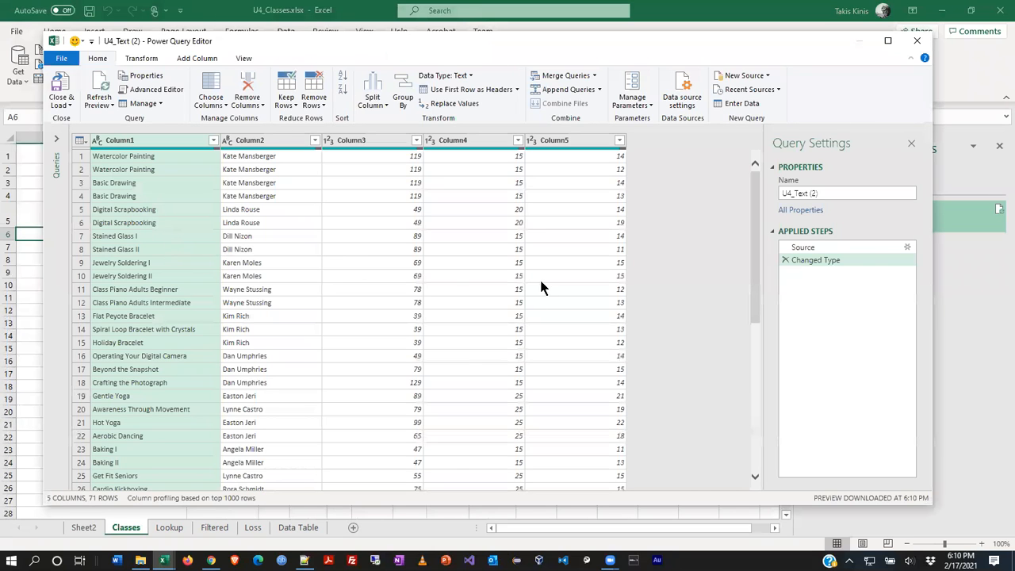
Remove the blank rows from the U4_Text (2) query using the Remove Blank Rows operation.
scroll(285, 246, down, 8)
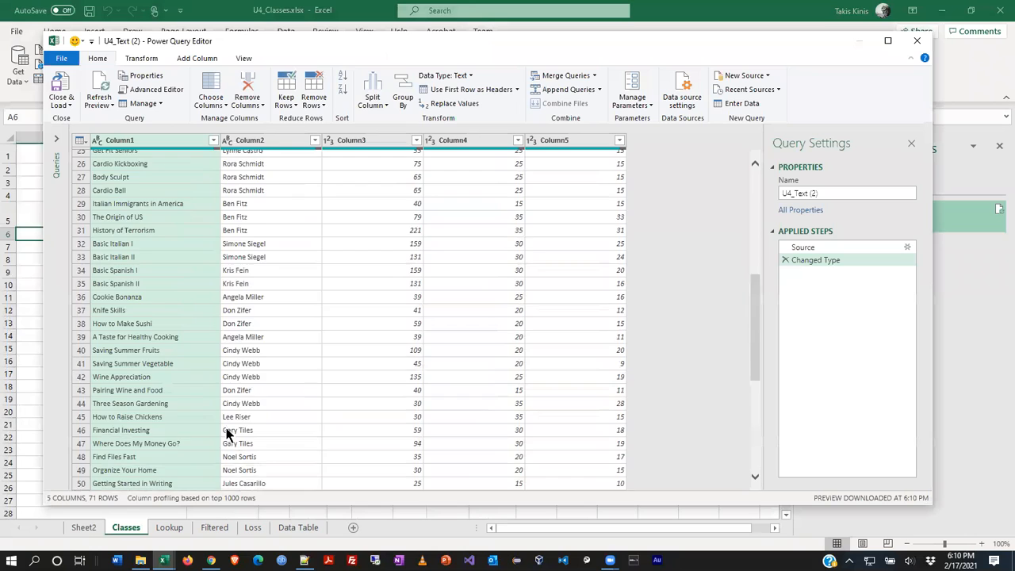
scroll(226, 433, down, 7)
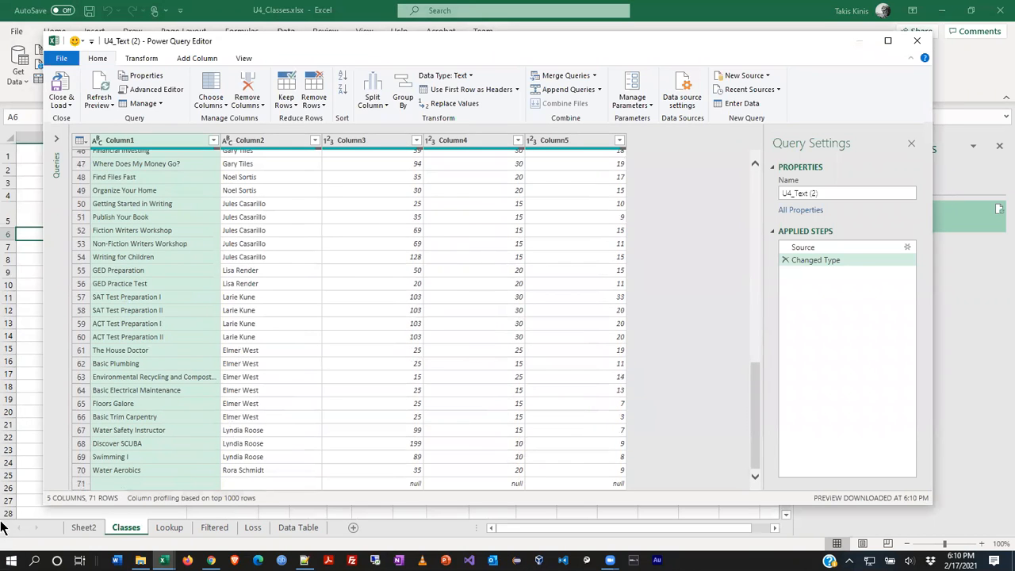
click(80, 484)
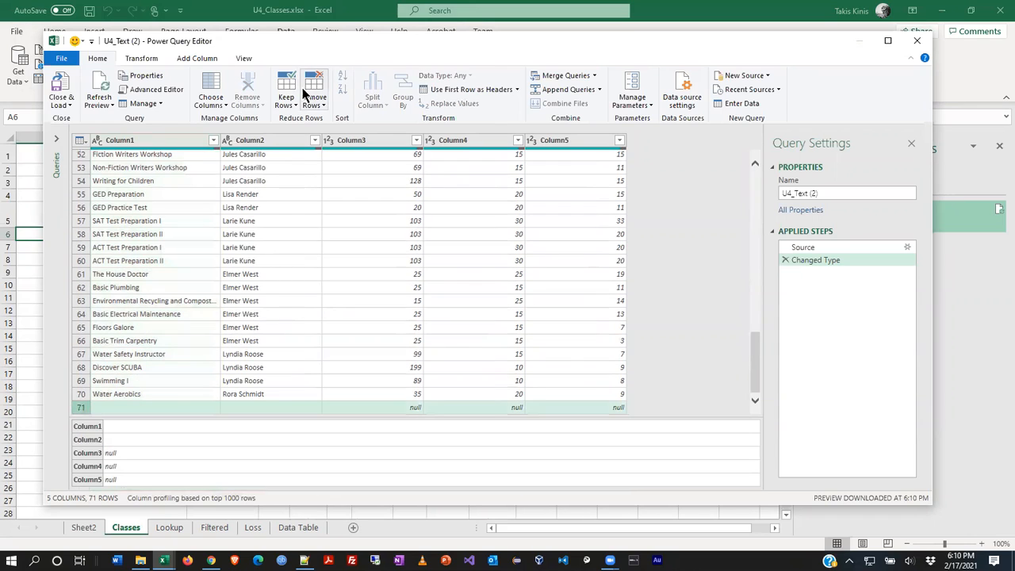
click(297, 107)
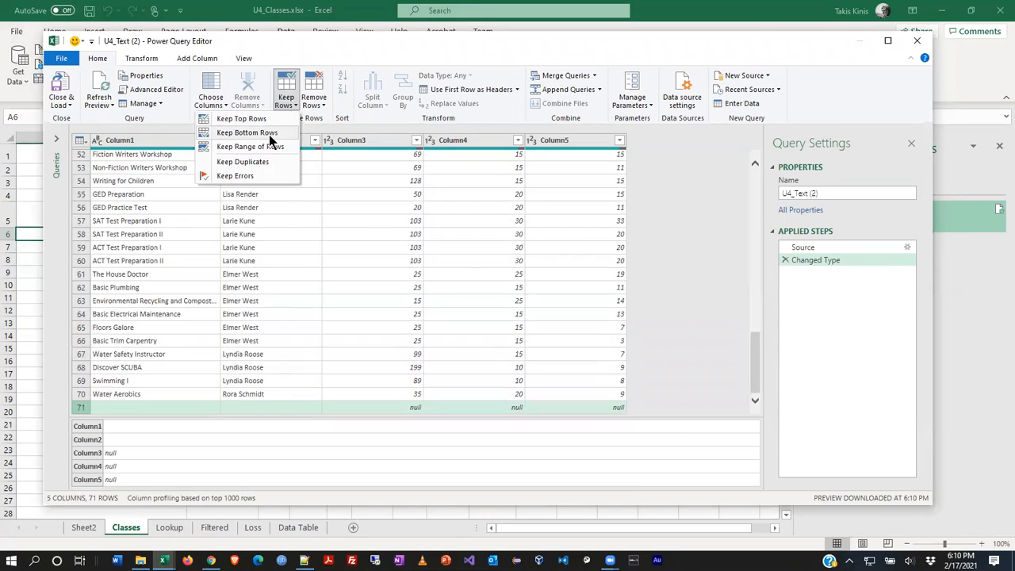
click(323, 103)
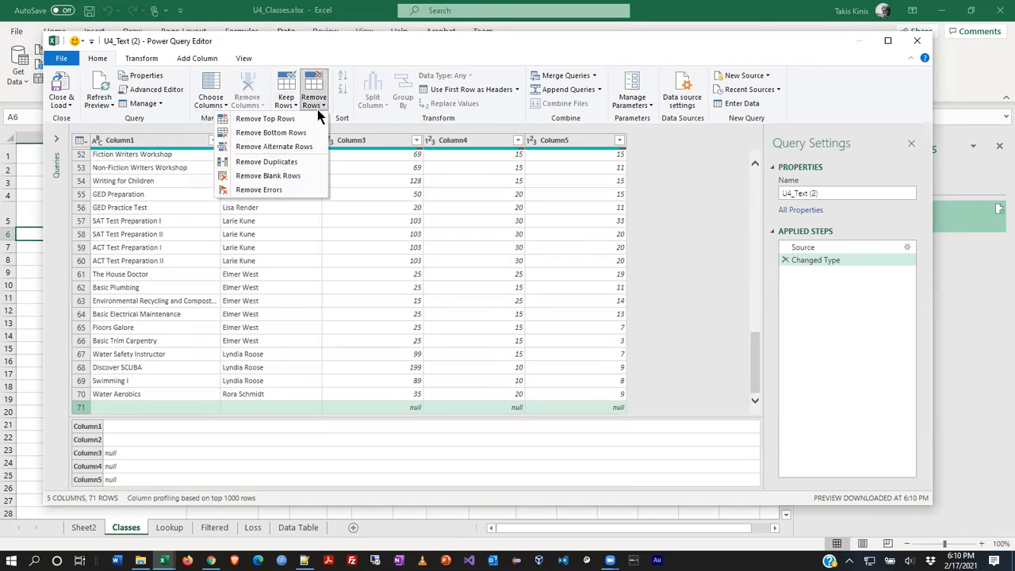
click(294, 178)
Check the query preview through to its last row, then close the editor and load the query into a new worksheet.
scroll(522, 325, down, 7)
scroll(522, 325, down, 8)
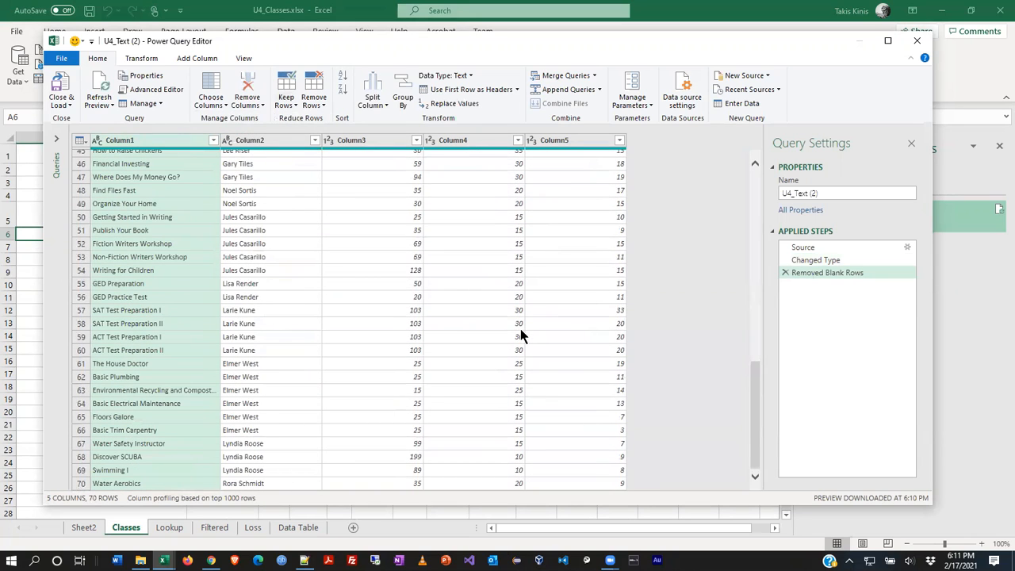
scroll(520, 328, up, 15)
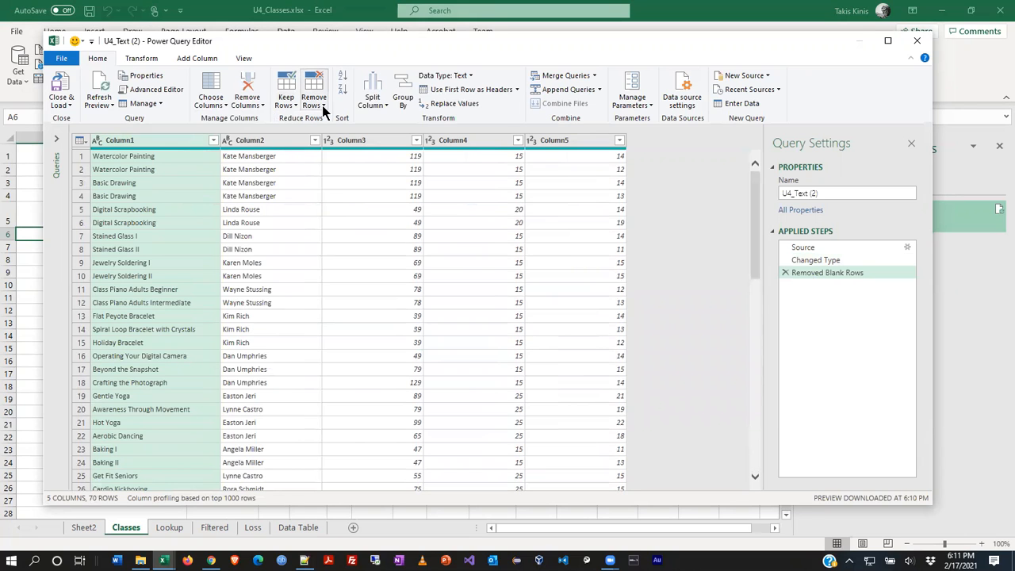
scroll(480, 454, down, 1)
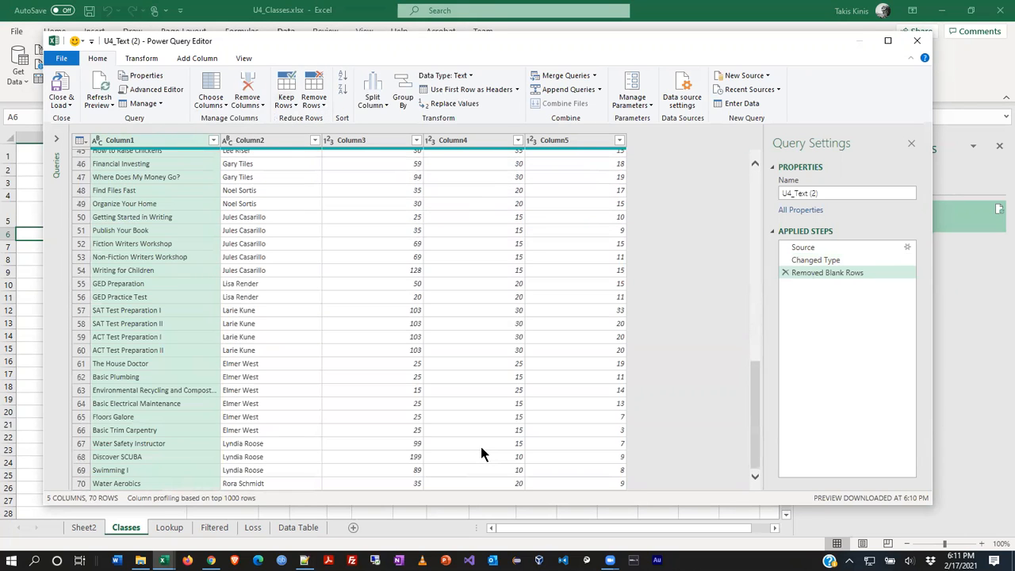
scroll(480, 452, up, 10)
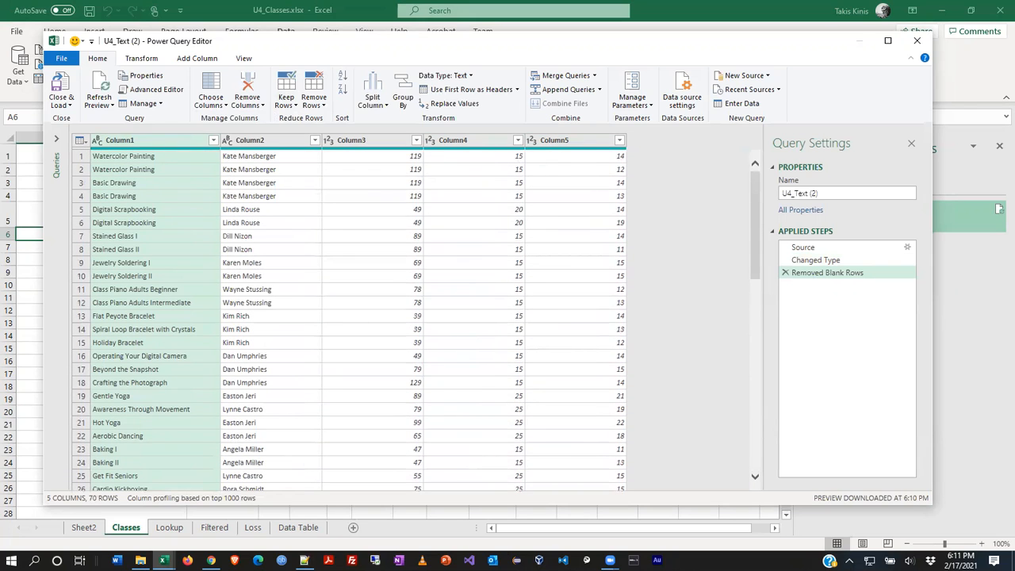
click(56, 88)
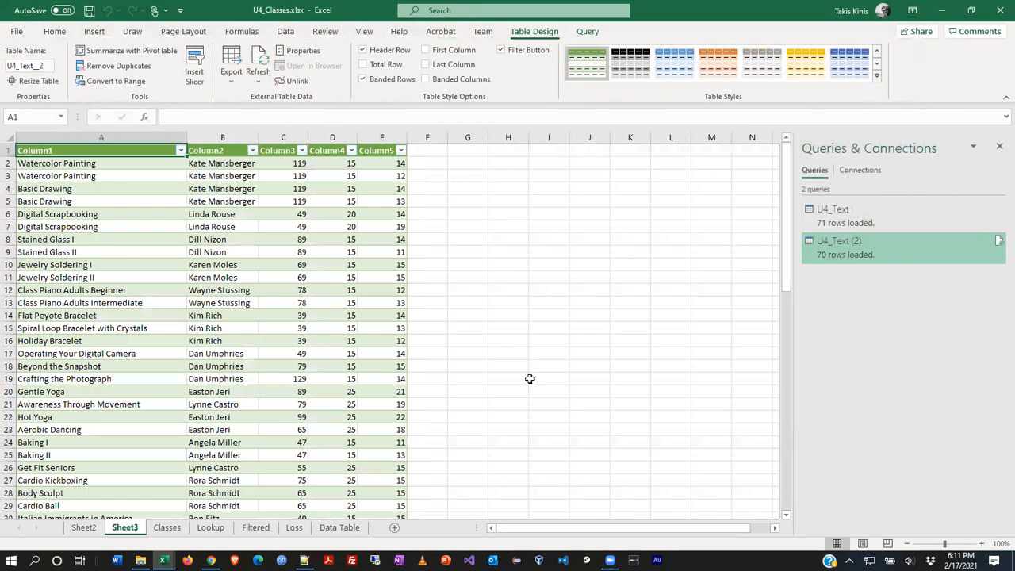
Inspect cells A72:E72 directly below the end of the imported table on Sheet3.
scroll(529, 379, down, 17)
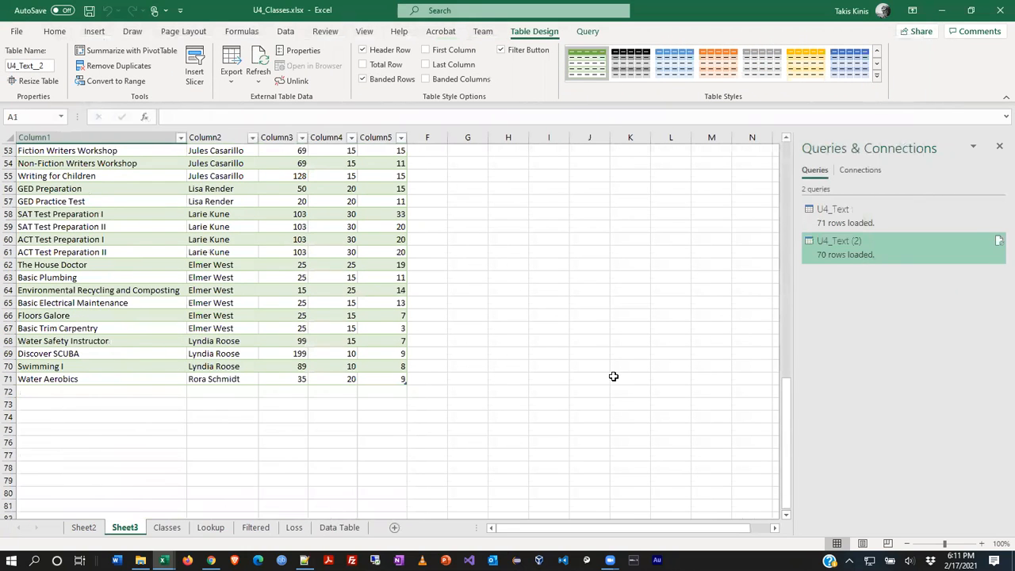
drag(76, 391, 387, 390)
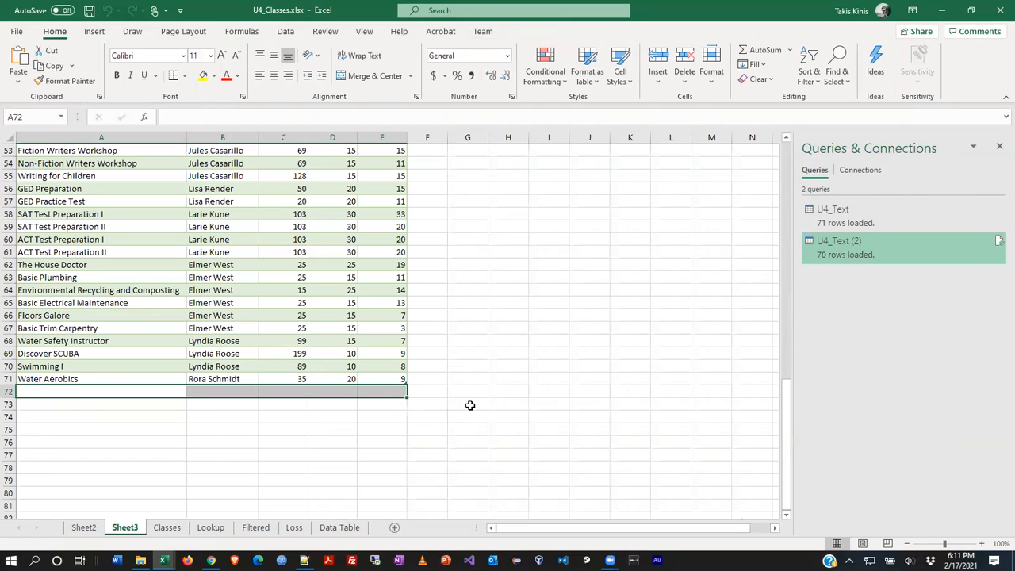
key(alt+Tab)
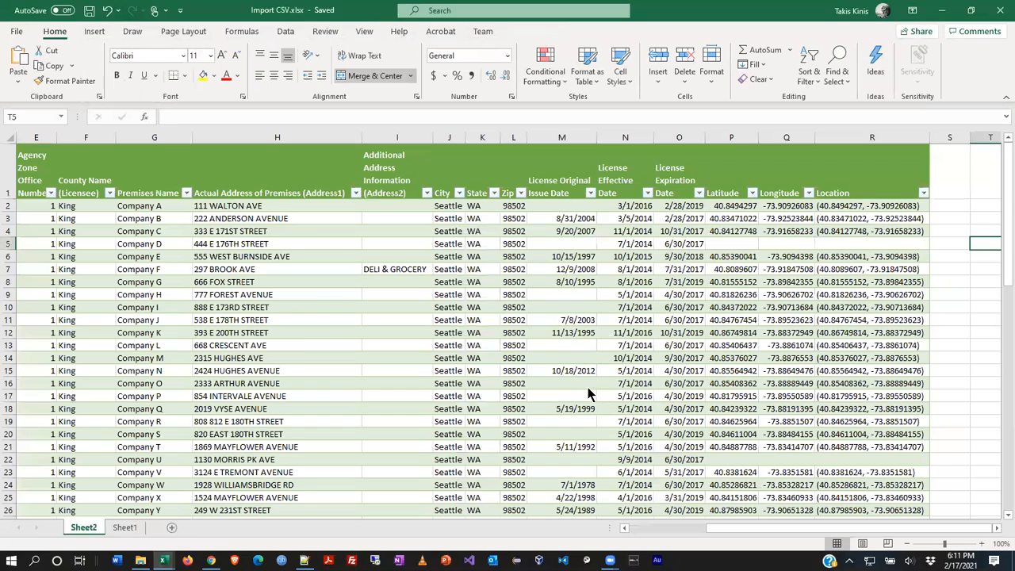
key(alt+Tab)
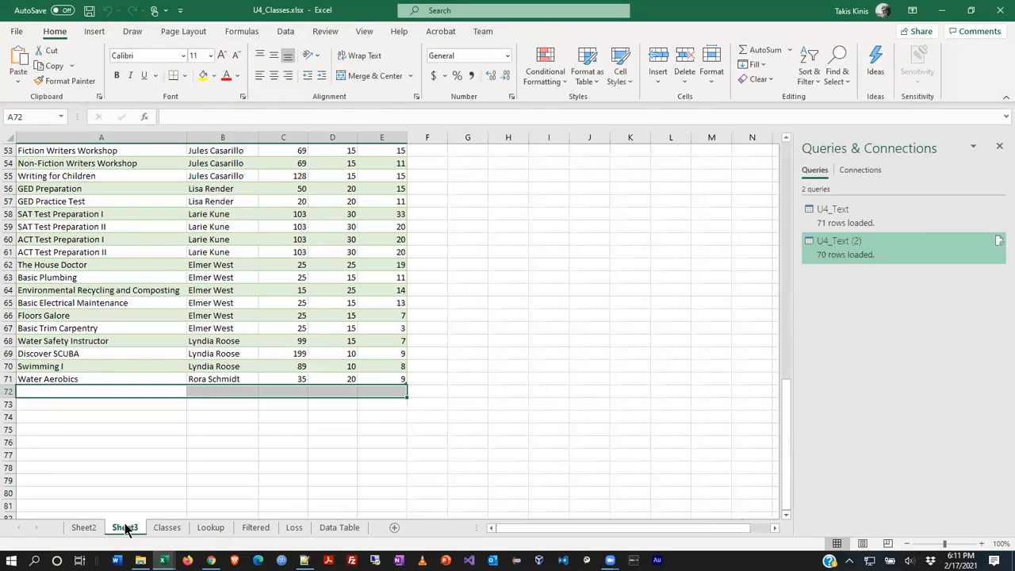
Return to the Classes worksheet and bring up the available cell commands for A6.
click(166, 528)
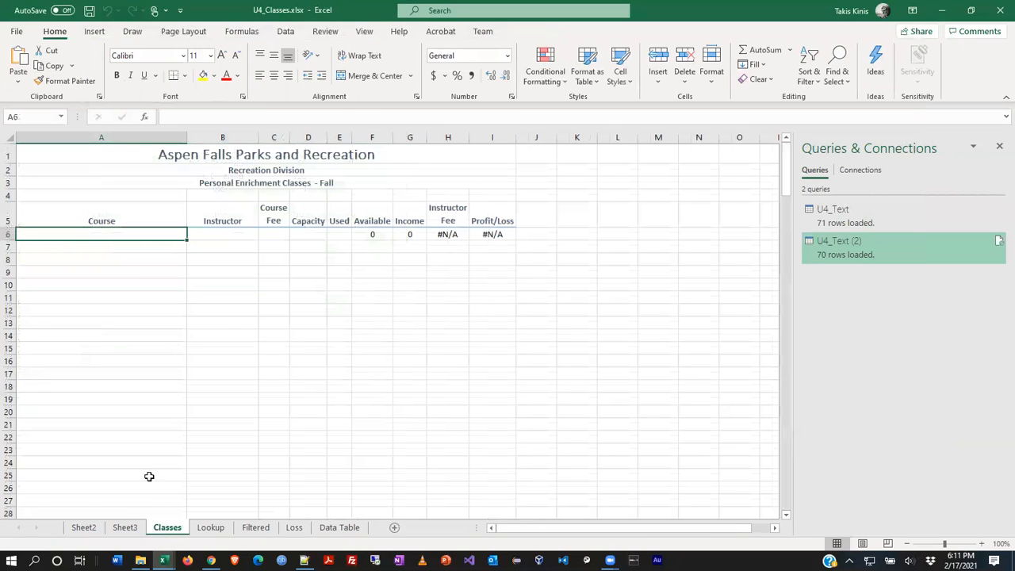
right_click(102, 233)
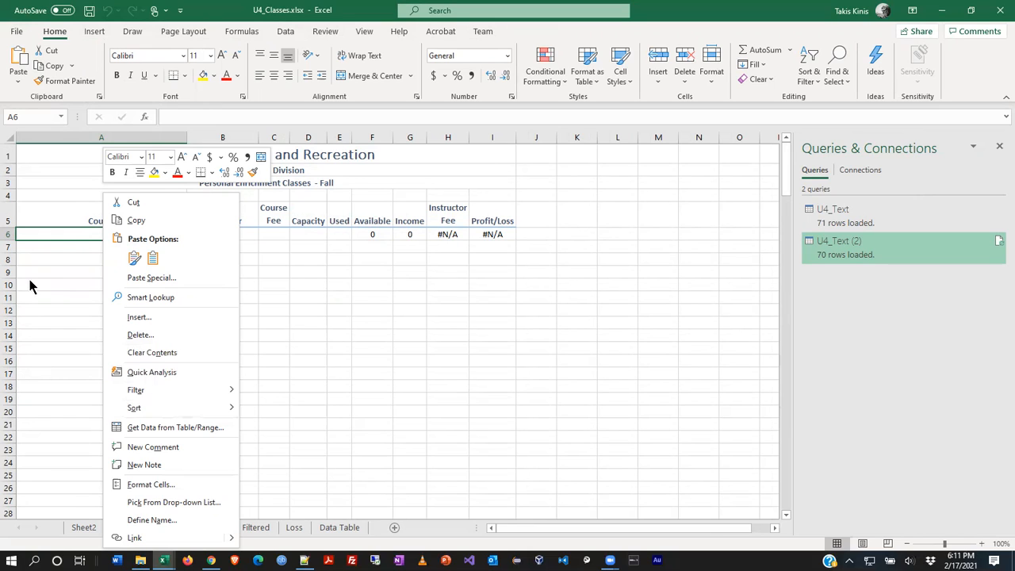
click(70, 232)
right_click(68, 234)
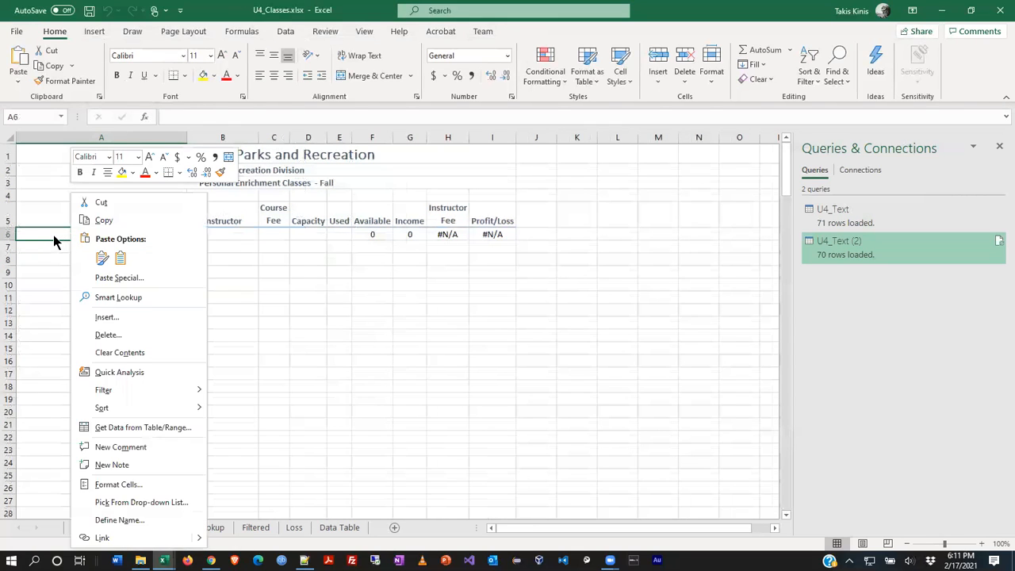
right_click(54, 236)
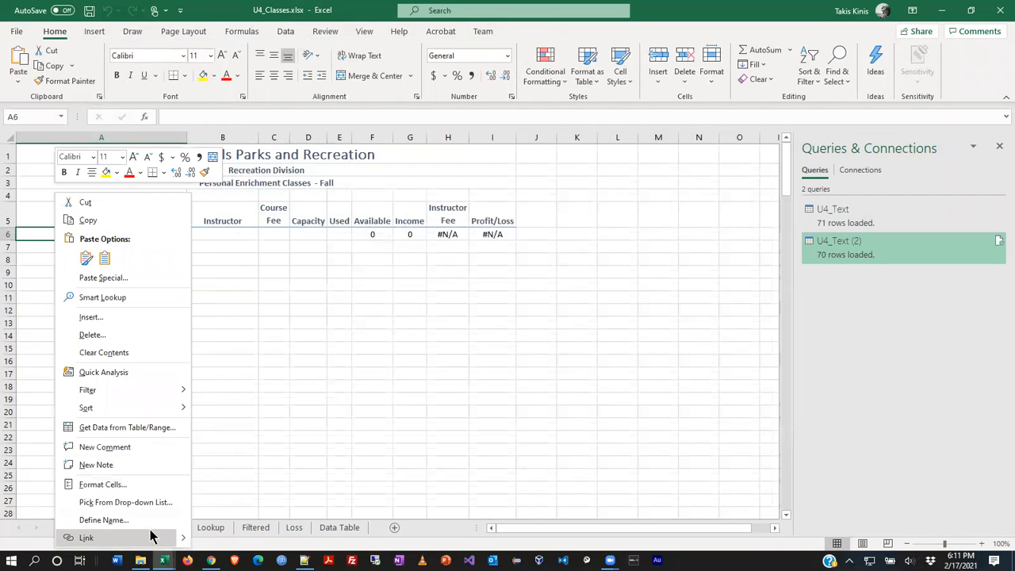
click(154, 429)
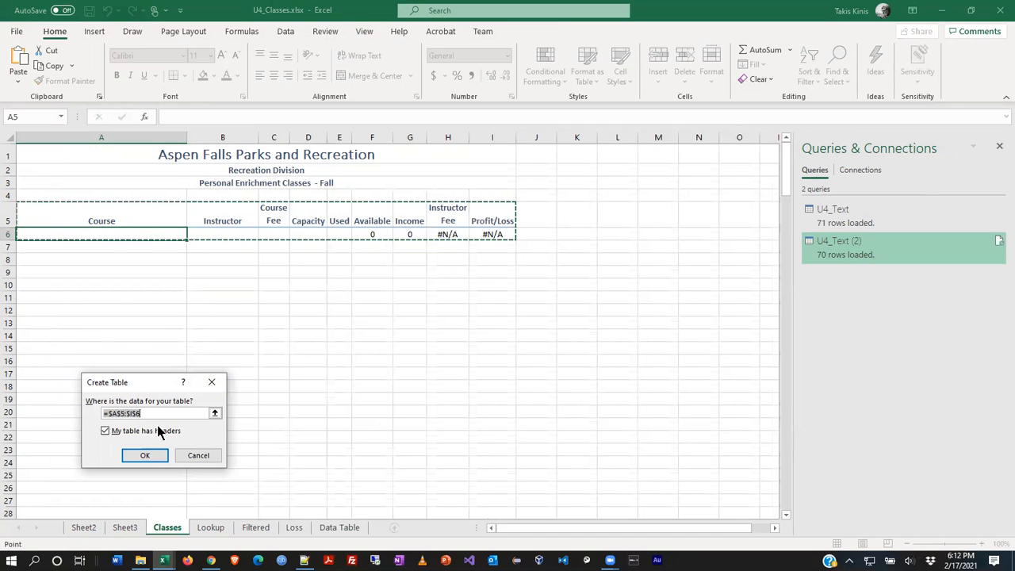
click(215, 413)
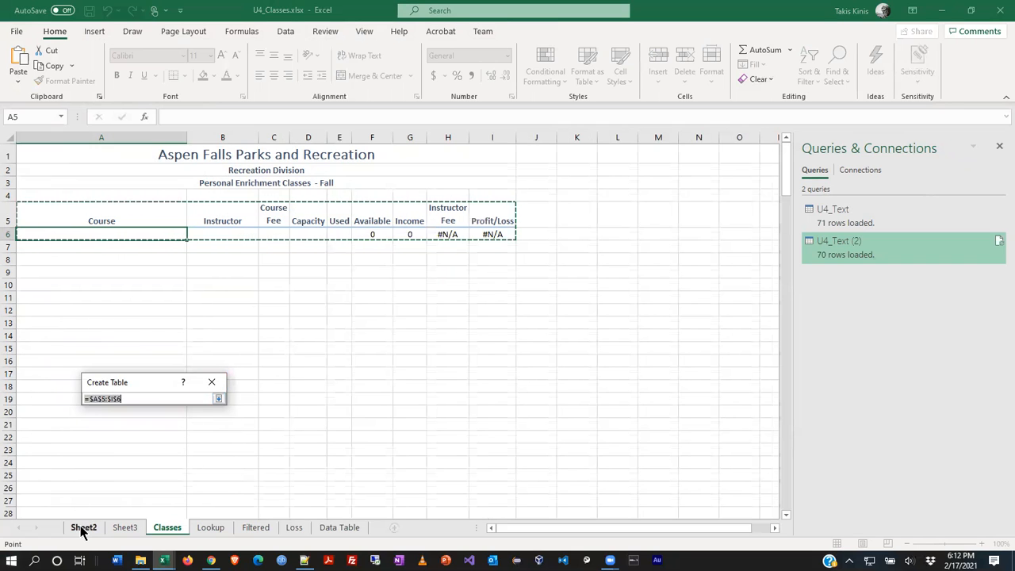
click(219, 399)
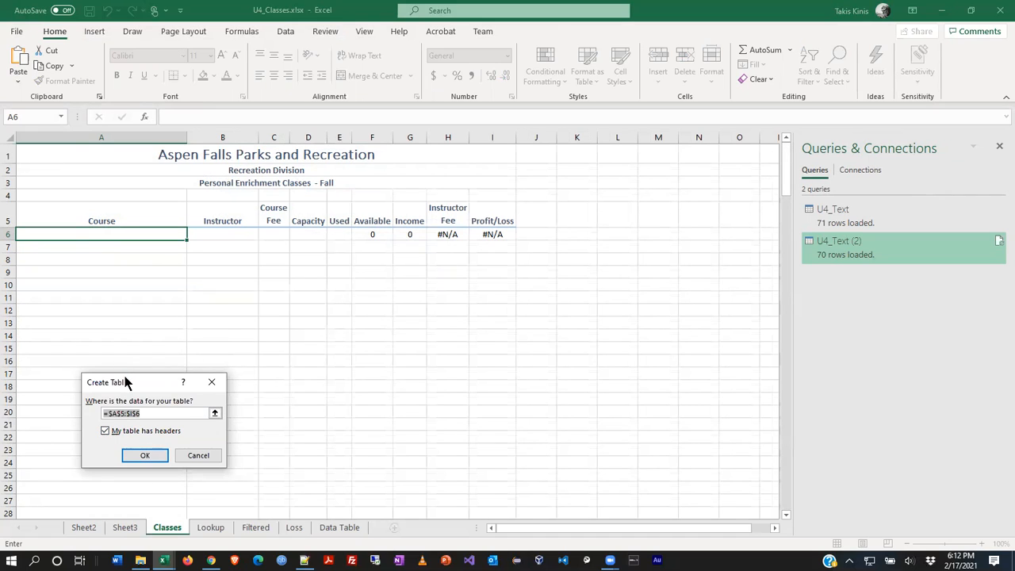
drag(122, 380, 328, 337)
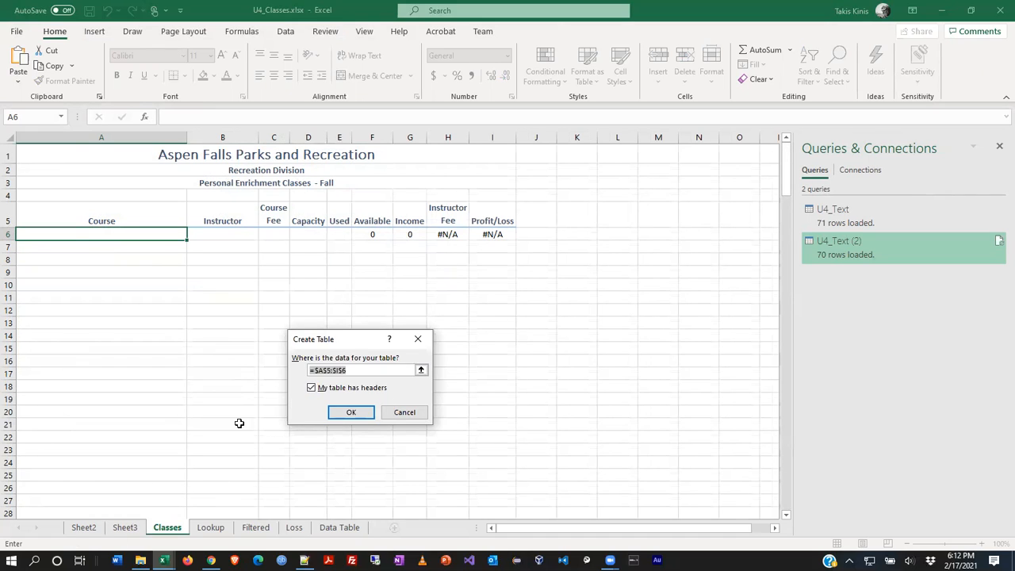
click(421, 370)
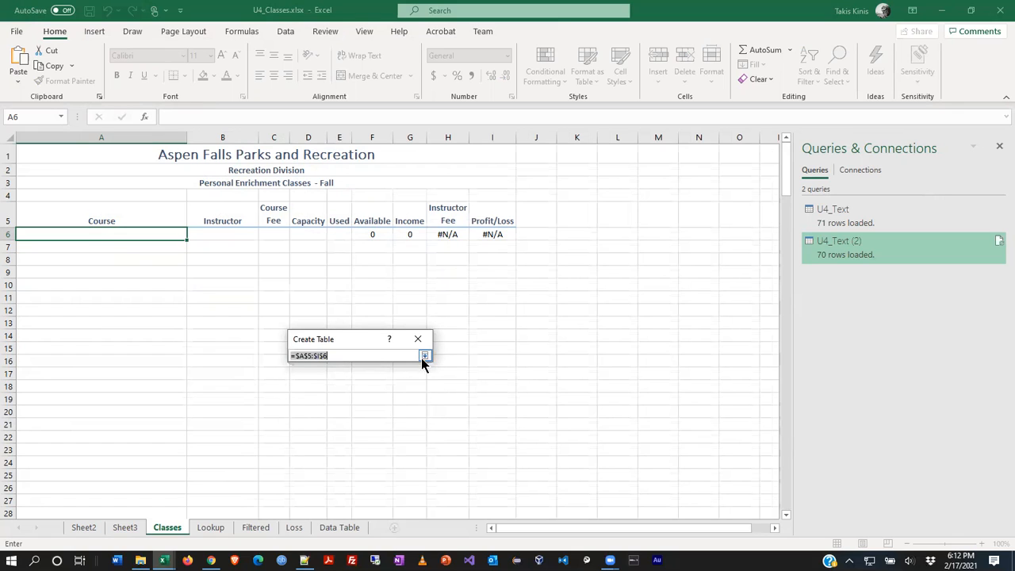
click(340, 356)
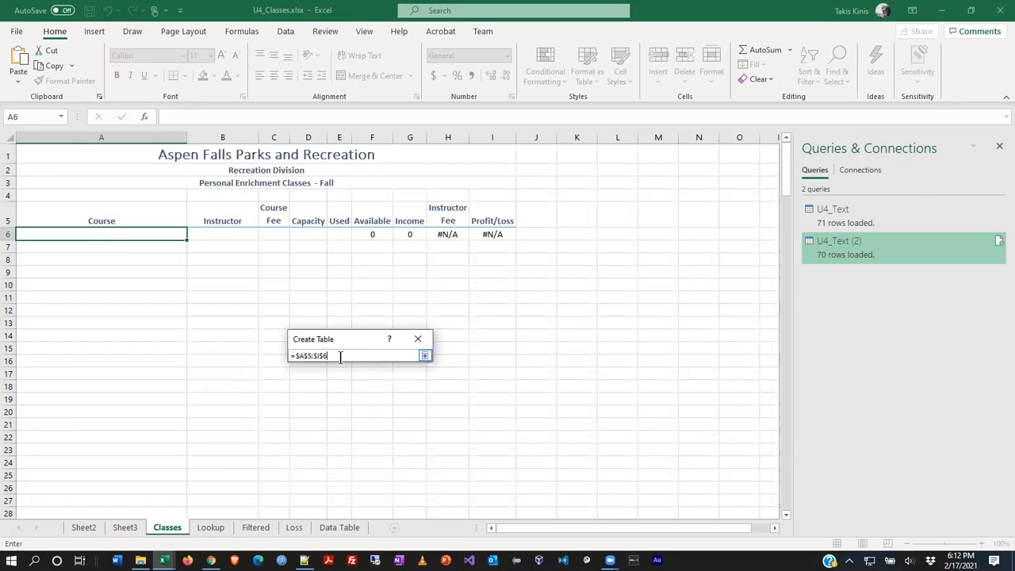
click(426, 356)
click(420, 369)
click(425, 356)
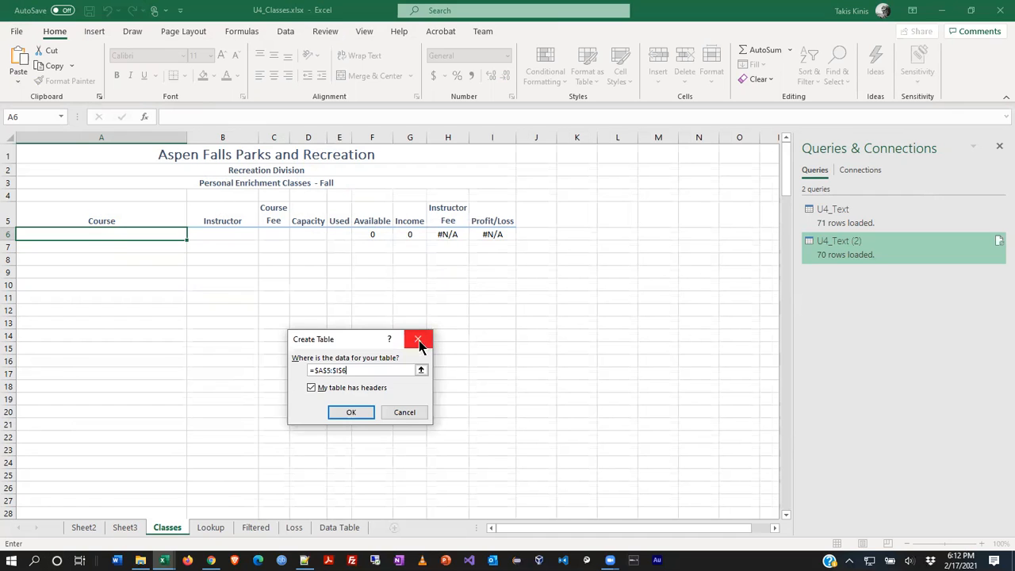
click(402, 411)
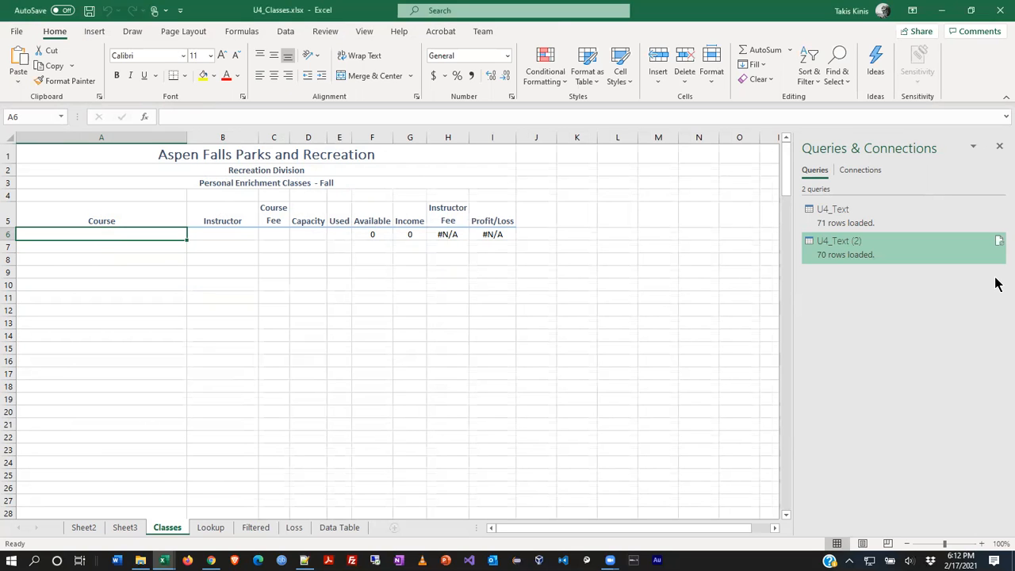
Copy all the course rows without the header, A2:E71, from the imported table on Sheet3.
click(125, 527)
scroll(449, 402, up, 17)
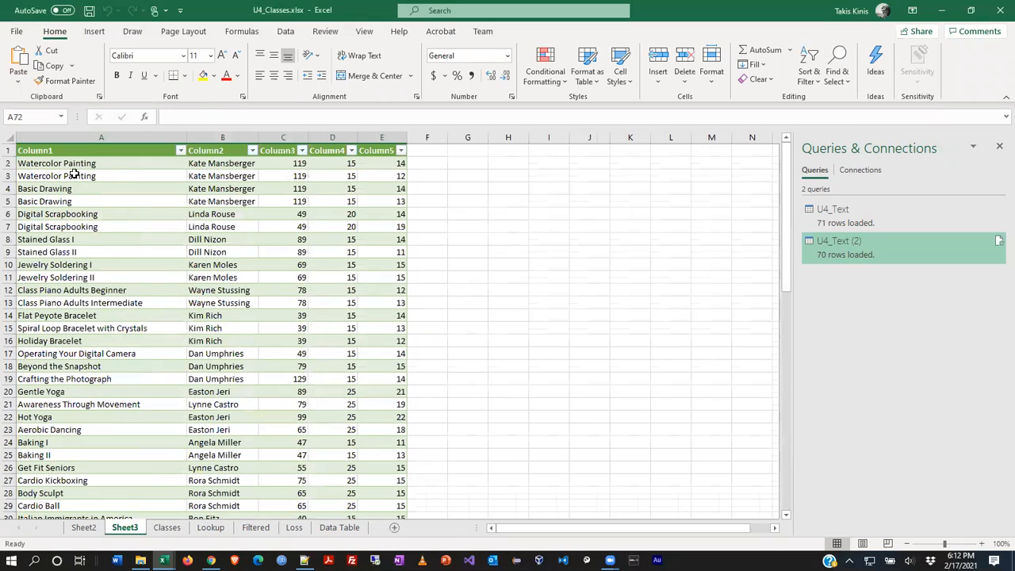
drag(79, 163, 377, 481)
key(ctrl+c)
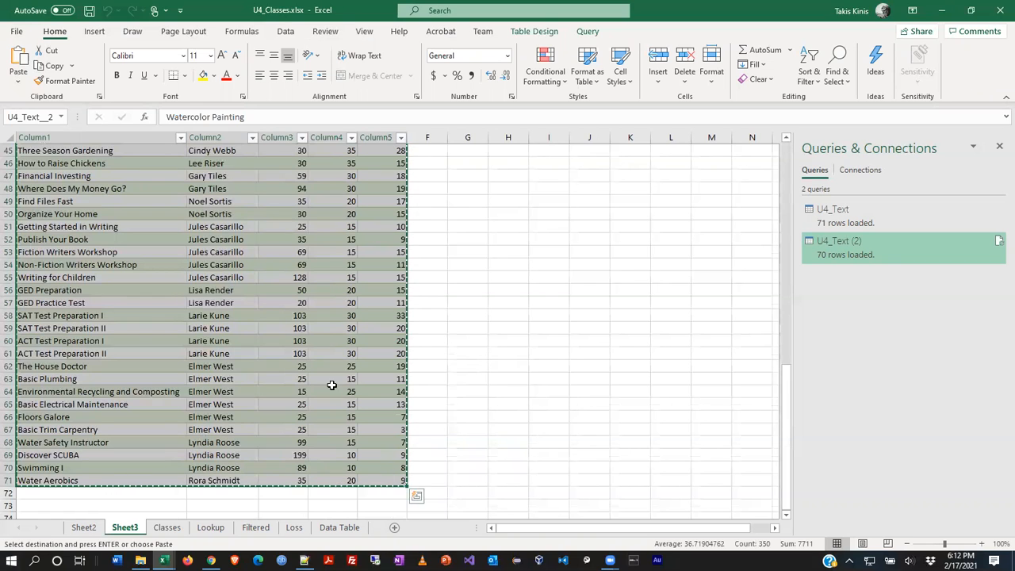
Paste the copied course rows with their source formatting into the Classes sheet at cell A6 and check them down to the last row.
click(166, 527)
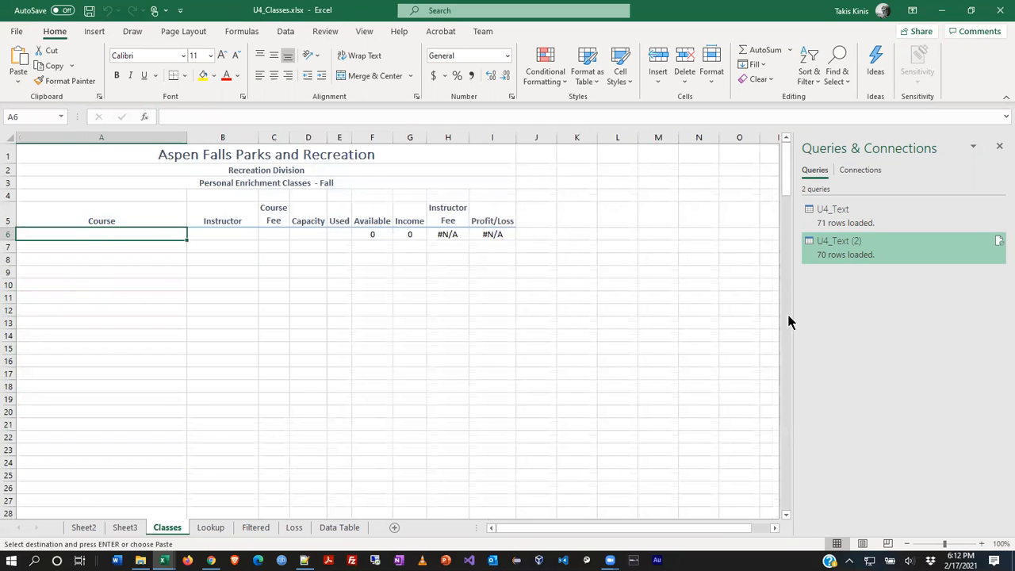
key(ctrl+v)
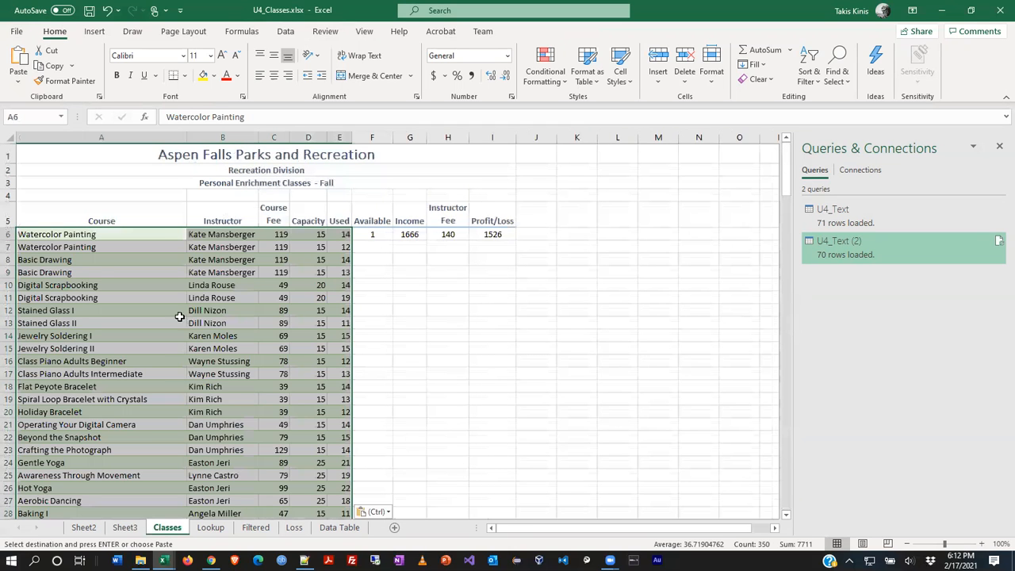
scroll(213, 241, down, 1)
scroll(213, 247, down, 8)
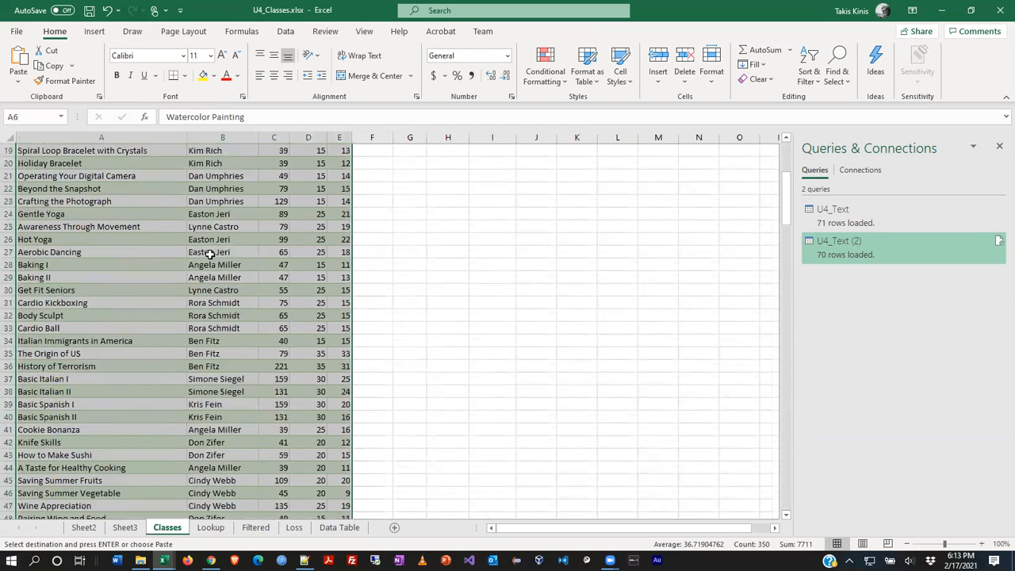
scroll(212, 252, down, 9)
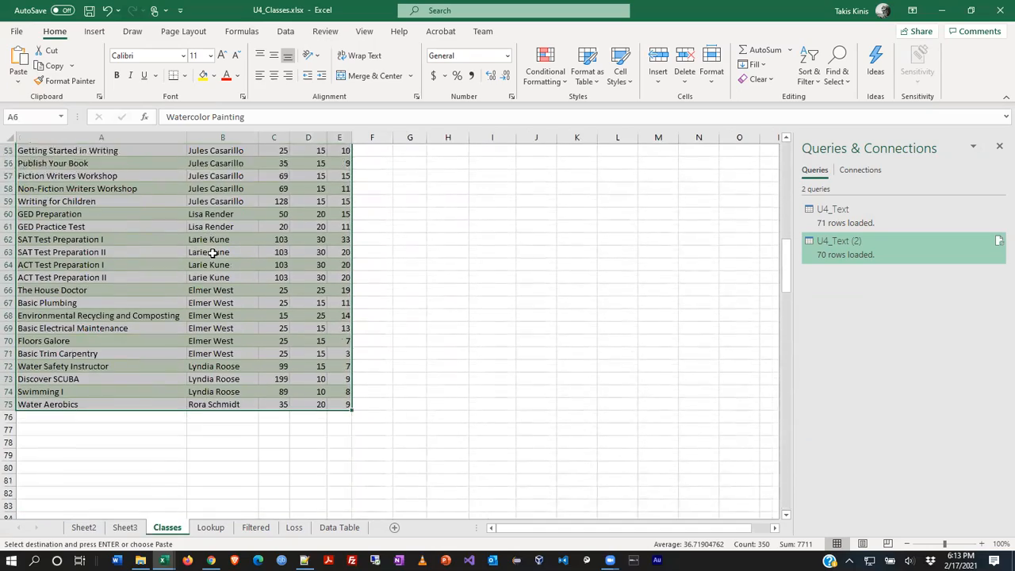
scroll(210, 452, up, 9)
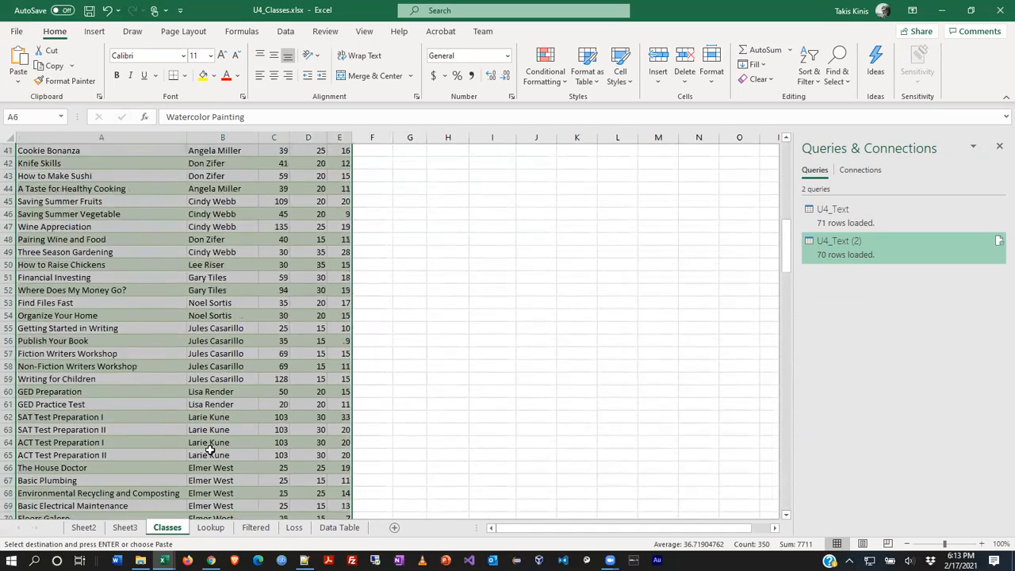
scroll(210, 449, up, 10)
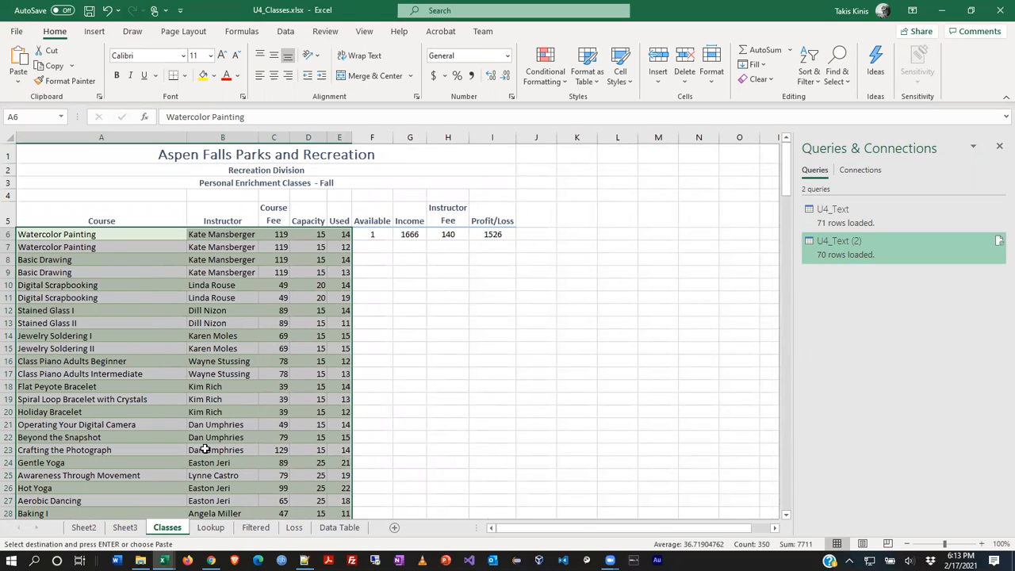
Paste the course rows from Sheet3 over the Classes sheet once more at A6, and undo the pasting.
click(125, 528)
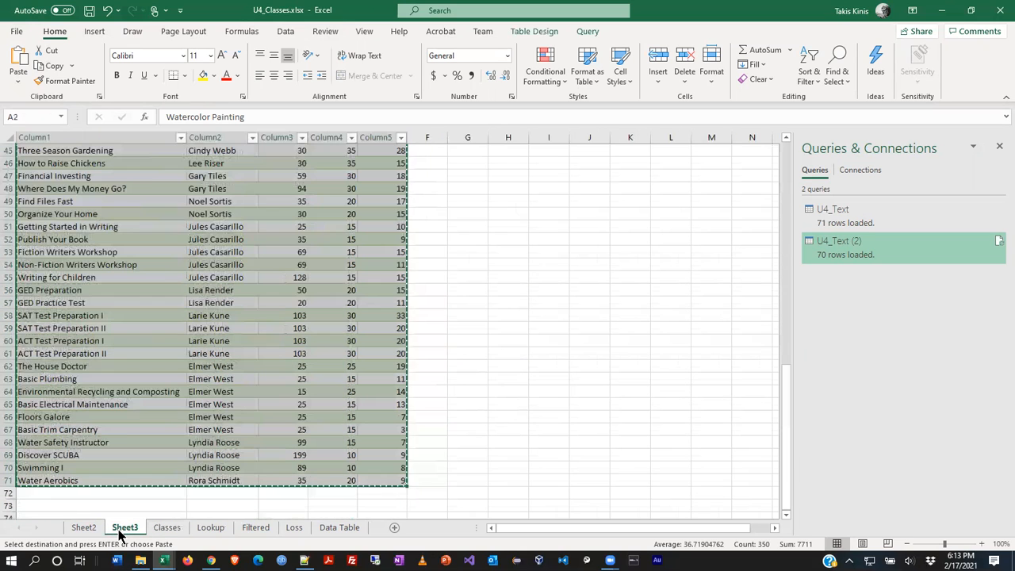
click(586, 429)
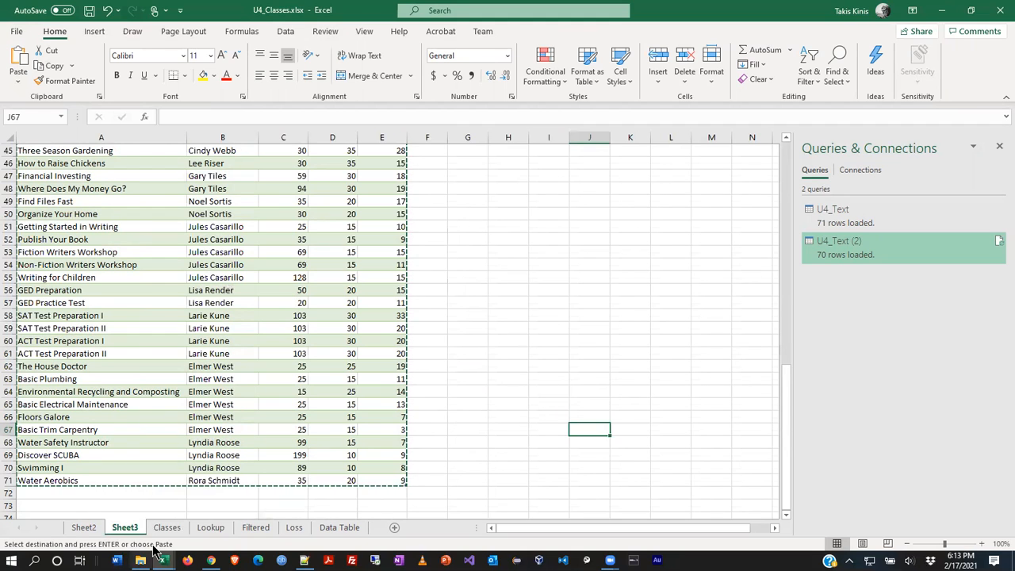
click(167, 527)
key(ctrl+v)
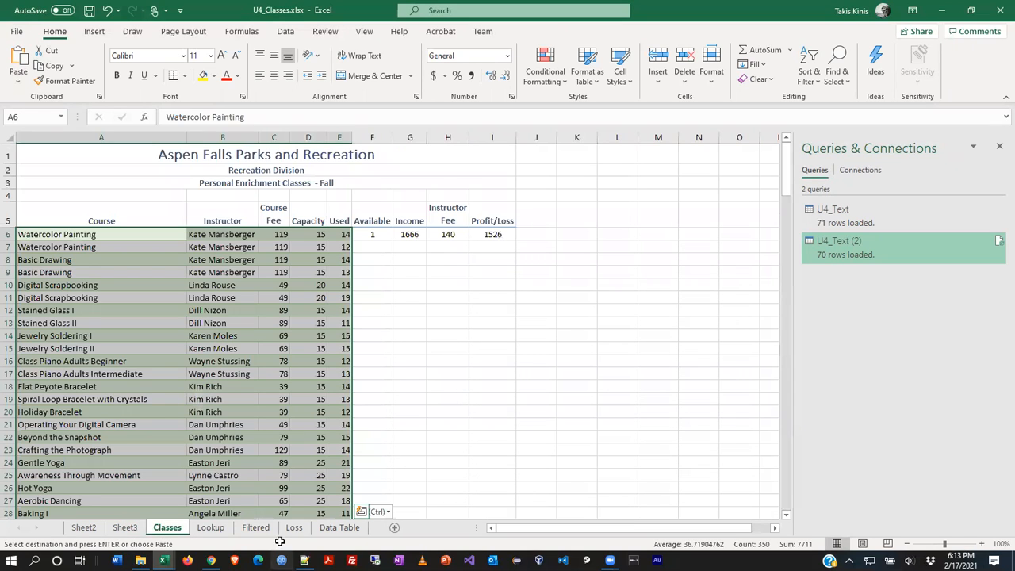
click(468, 409)
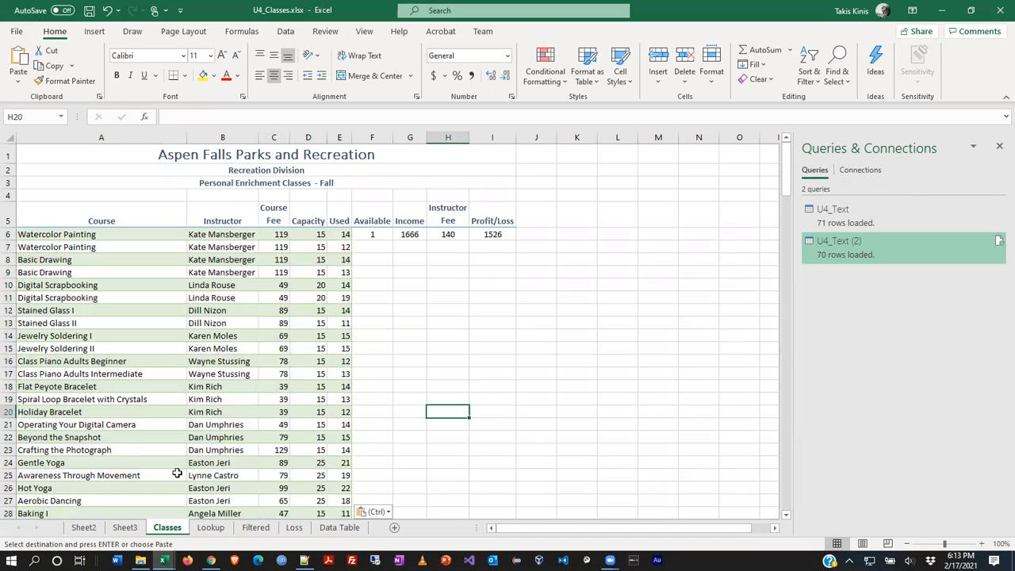
key(ctrl+z)
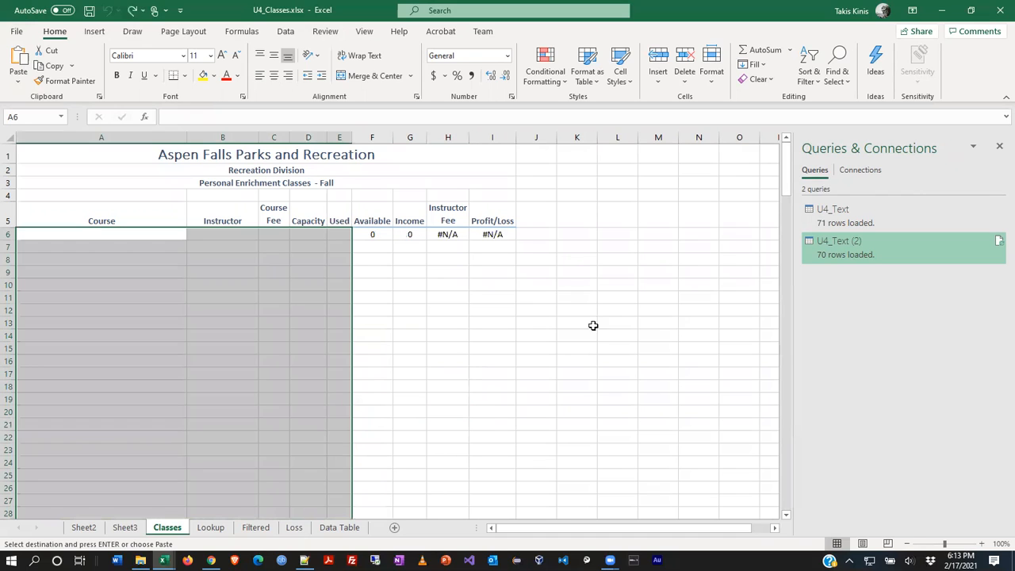
click(466, 359)
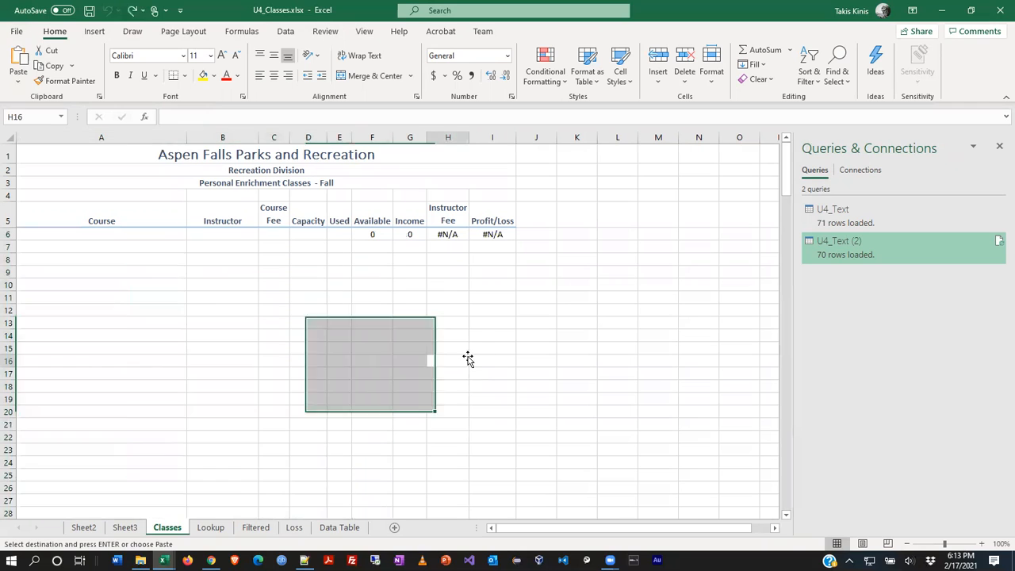
Paste the copied course rows as values only into the Classes sheet starting at cell A6.
right_click(109, 234)
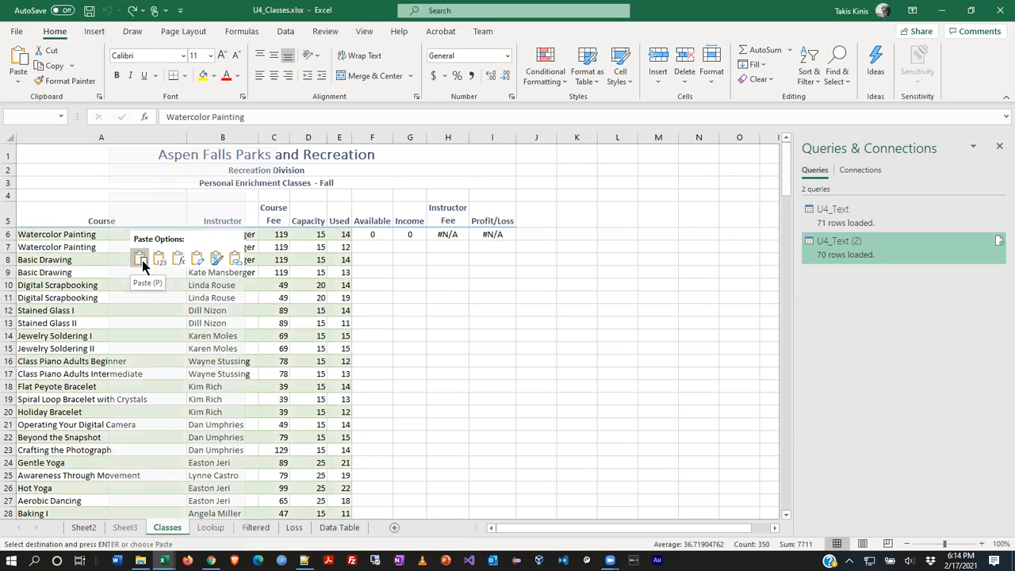
click(160, 259)
click(709, 359)
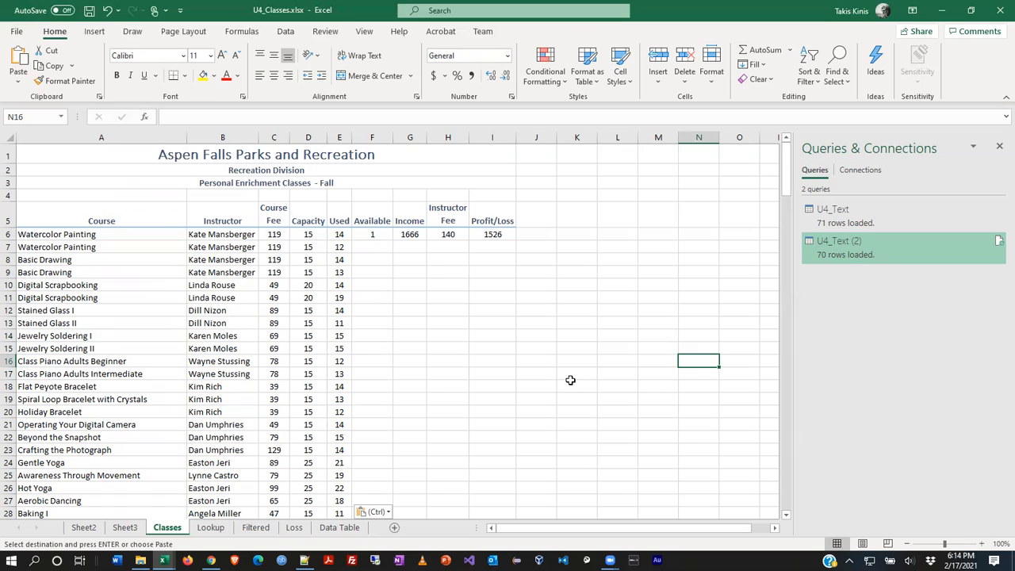
Switch to the assignment PDF in Chrome and compare the expected import result with the Classes sheet.
key(alt+Tab)
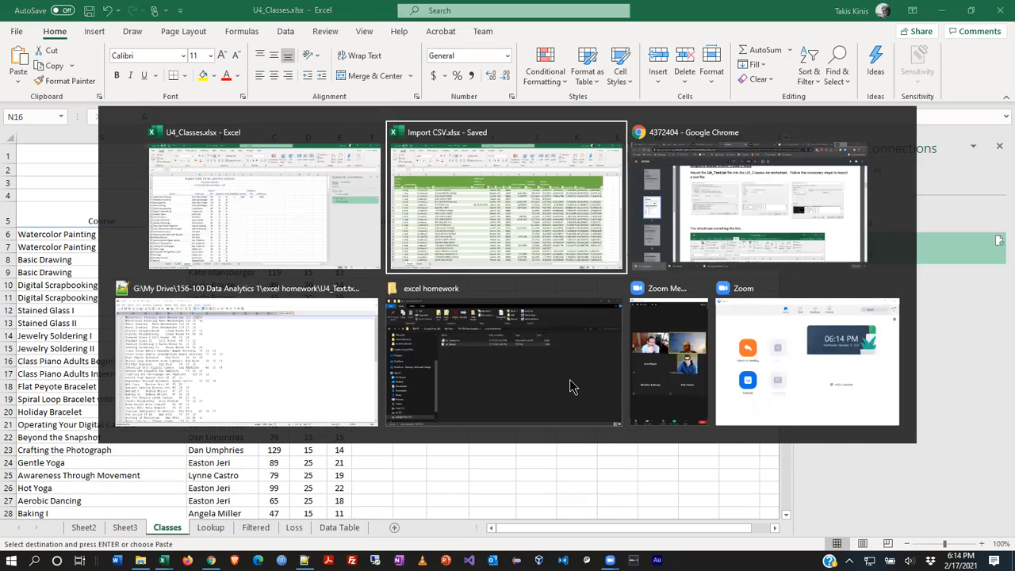
key(alt+Tab)
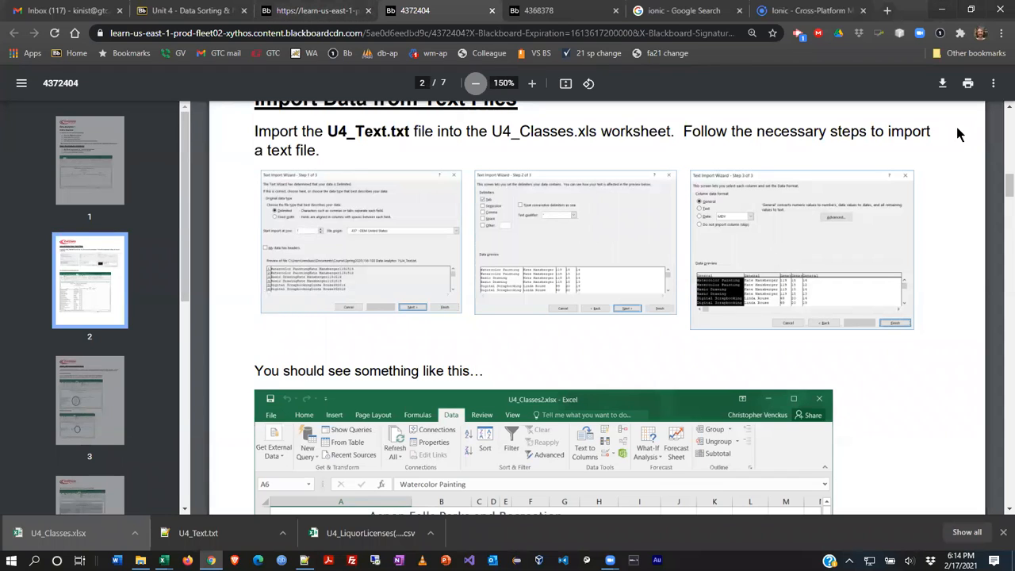
scroll(885, 343, down, 3)
scroll(886, 333, down, 3)
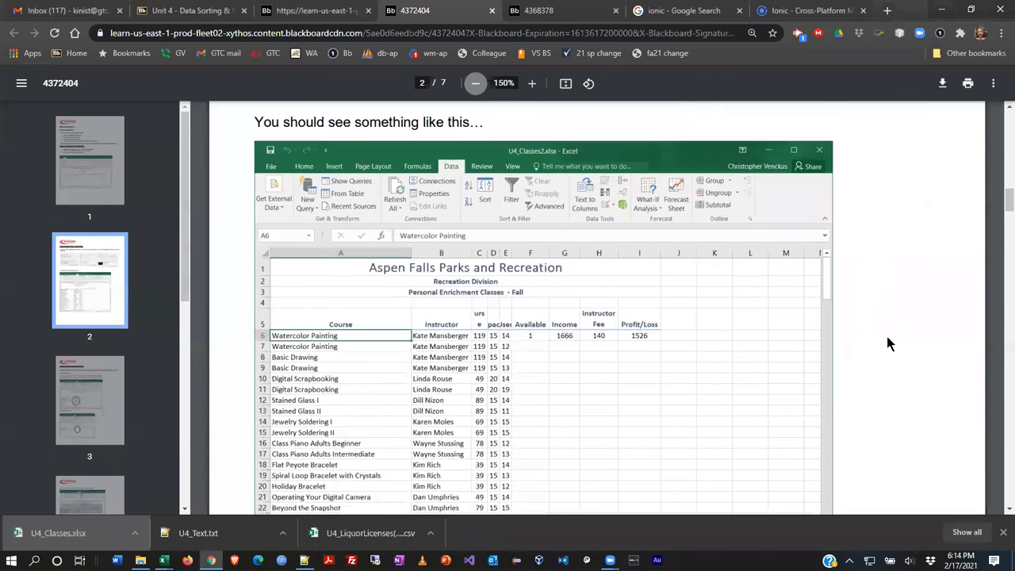
scroll(683, 304, down, 8)
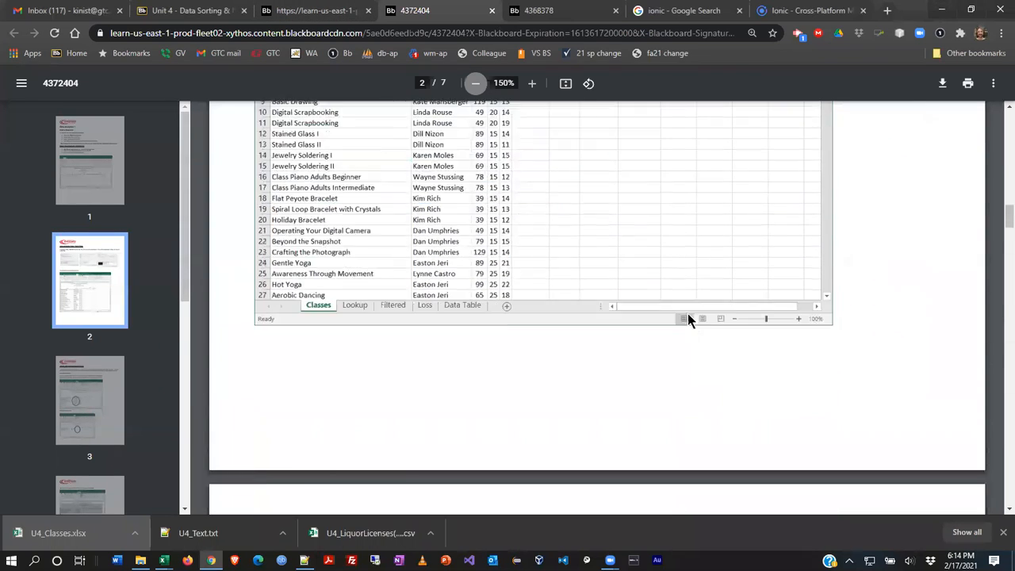
scroll(787, 324, down, 1)
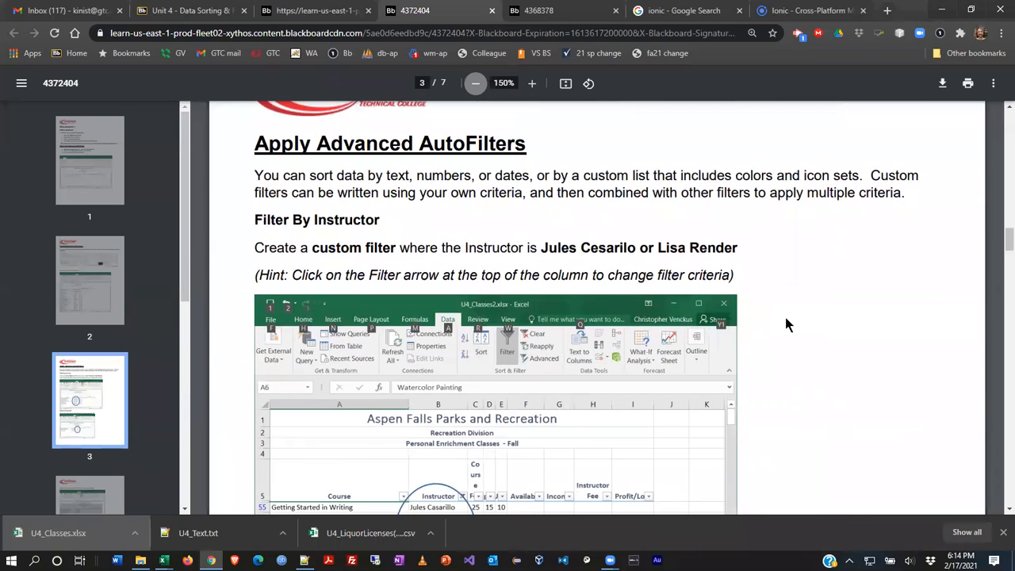
Read the Filter By Instructor instructions under Apply Advanced AutoFilters and switch back to Excel.
scroll(882, 364, down, 1)
scroll(880, 360, up, 1)
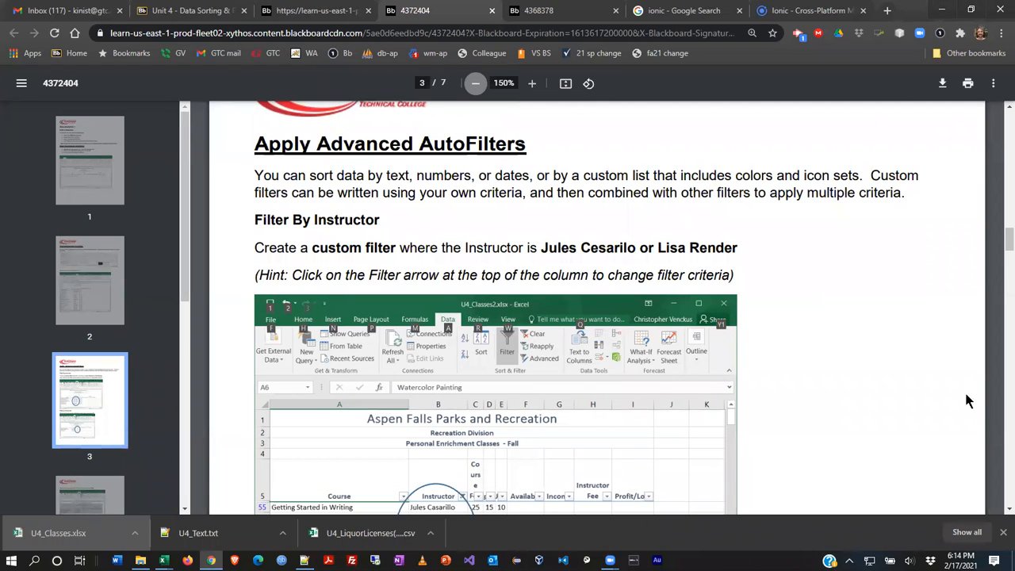
scroll(868, 401, down, 1)
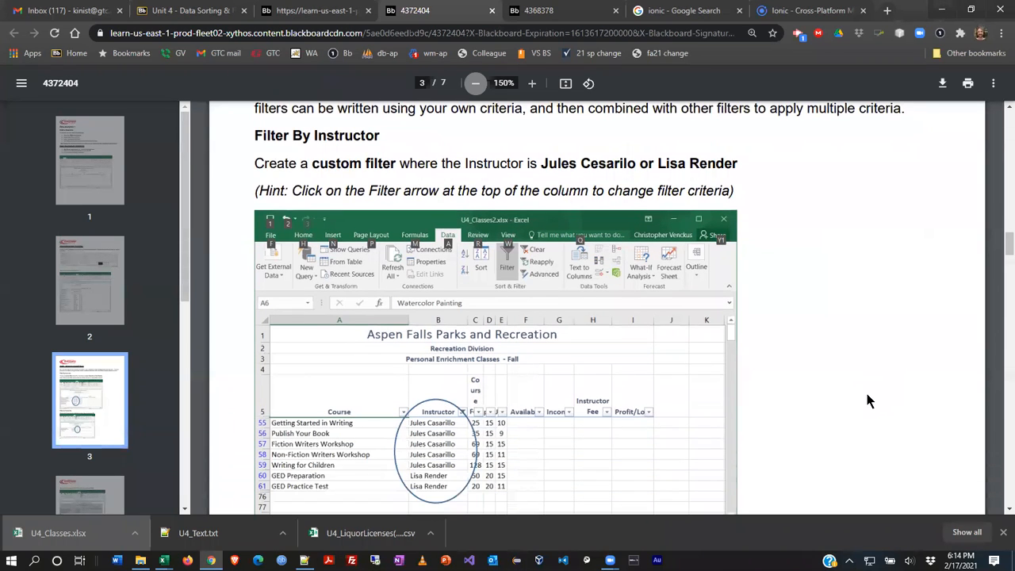
scroll(867, 401, down, 1)
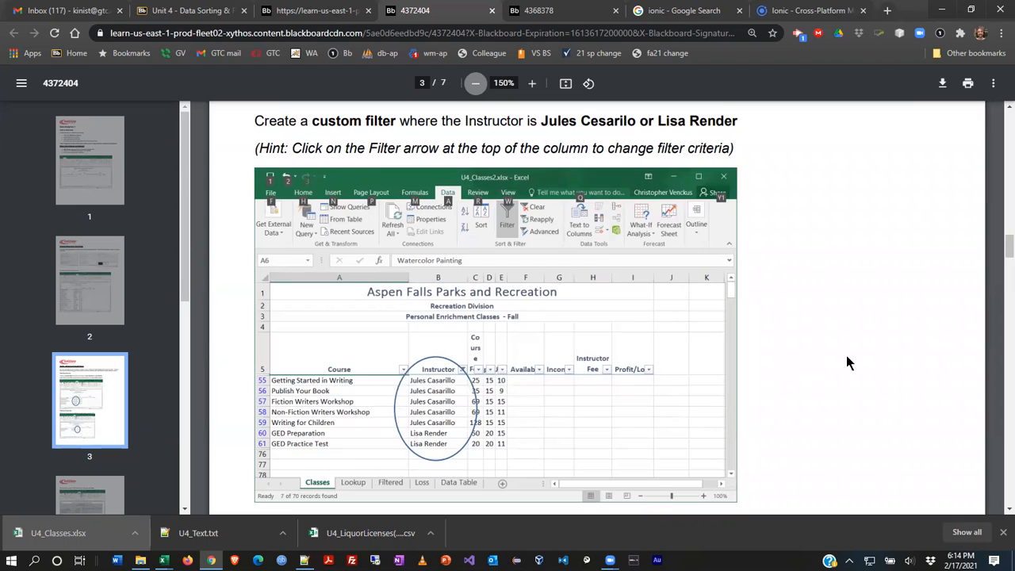
scroll(856, 352, down, 3)
scroll(856, 352, up, 6)
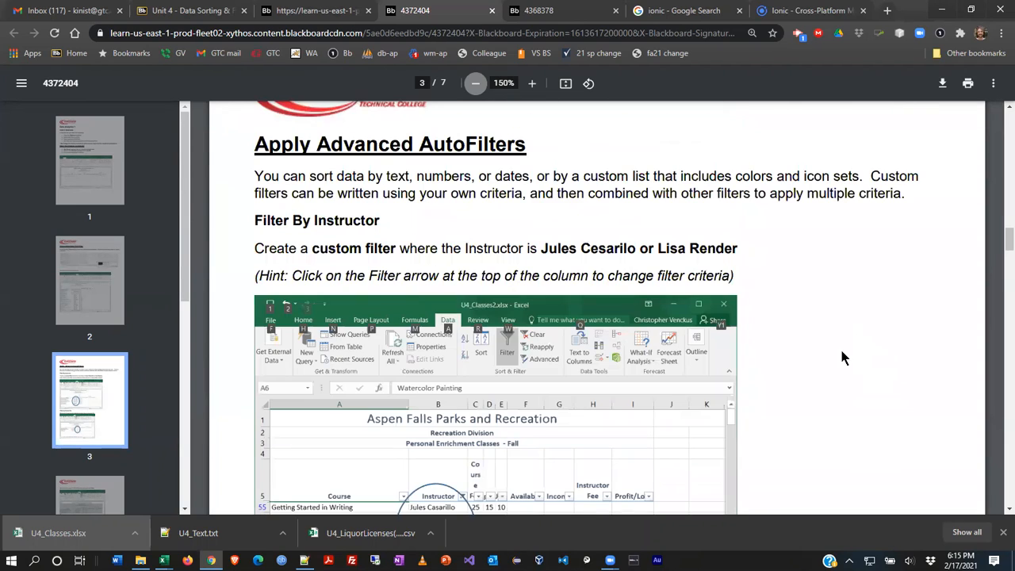
key(alt+Tab)
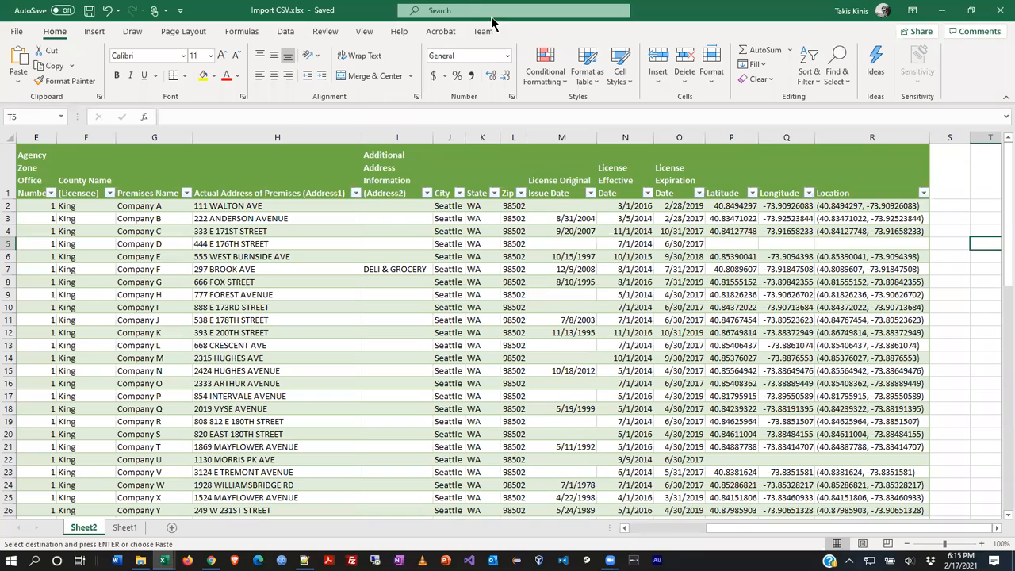
Close the Import CSV workbook and check the Filter By Instructor instruction in the assignment PDF in Chrome before returning to Excel.
click(997, 10)
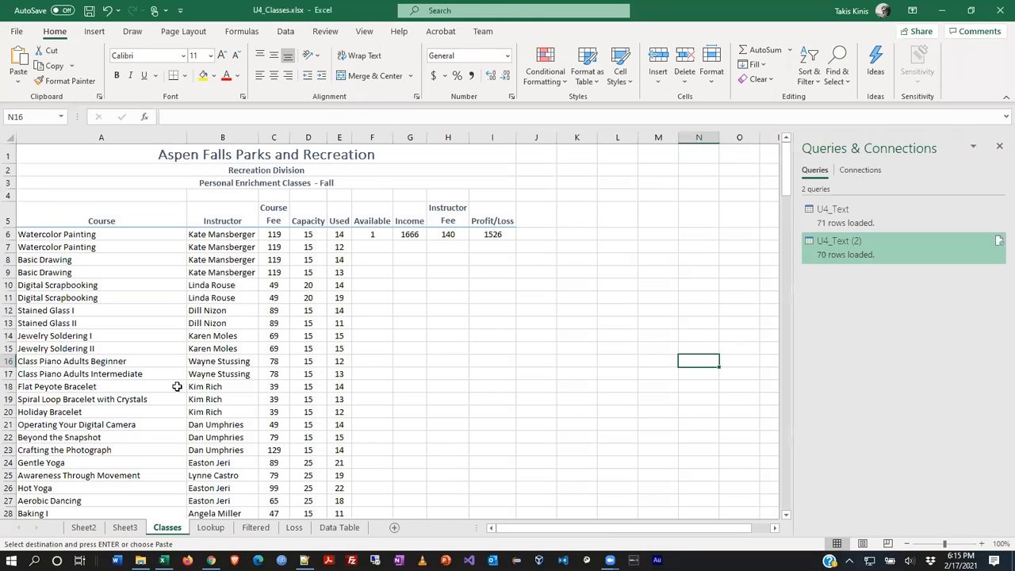
click(230, 235)
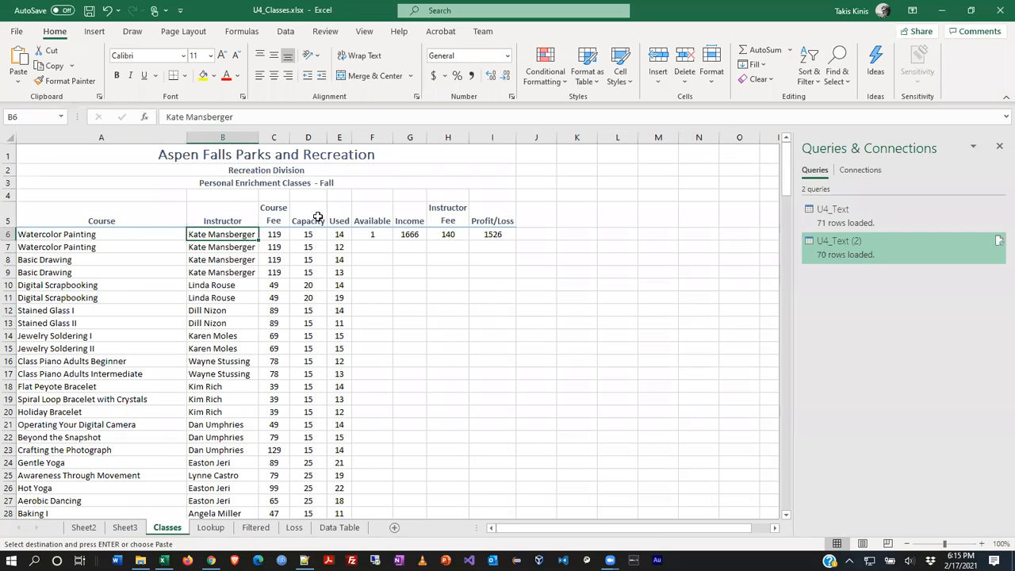
key(alt+Tab)
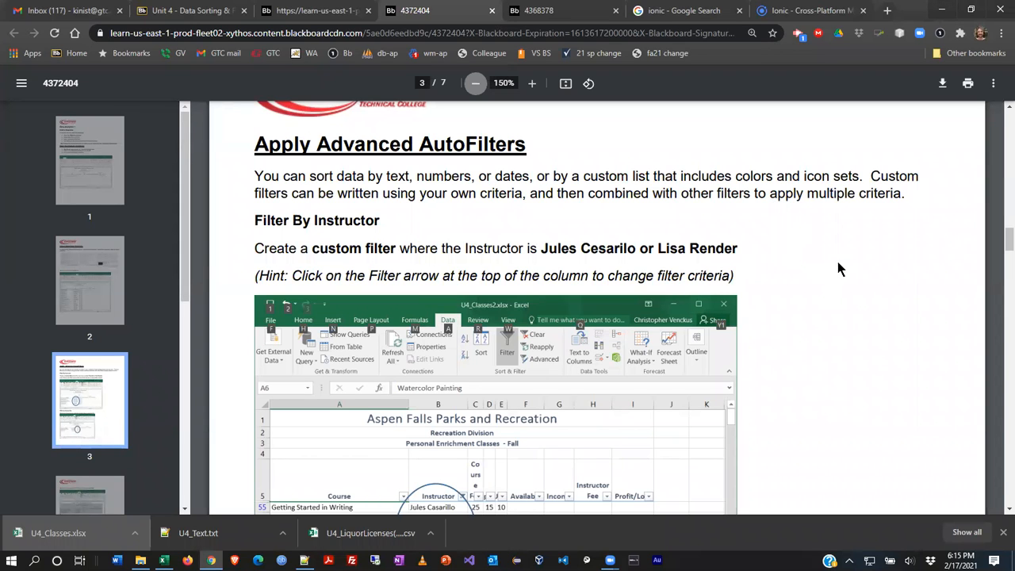
key(alt+Tab)
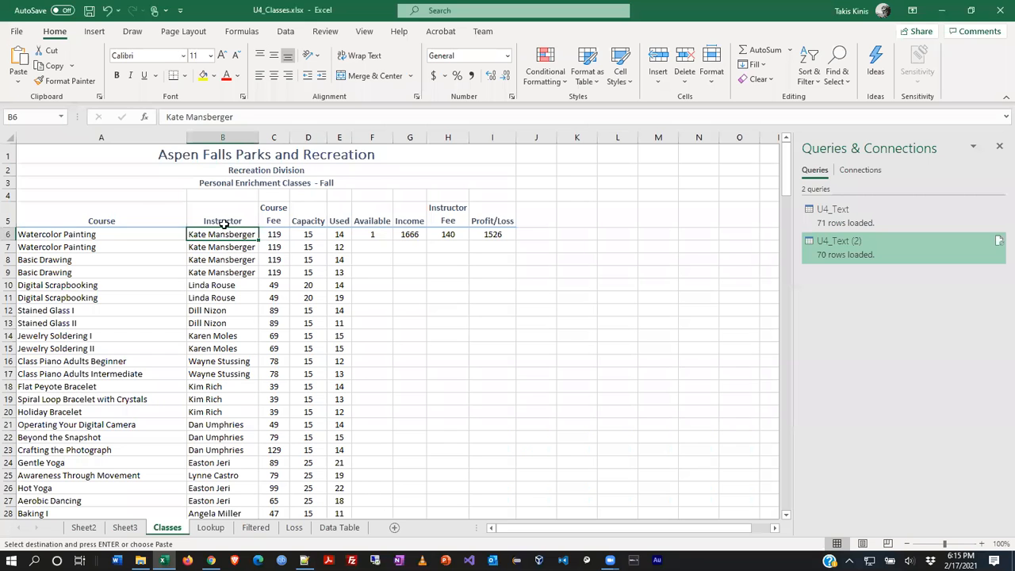
Turn on AutoFilter for the header row 5 of the Classes sheet, starting from the Instructor header cell B5.
click(112, 240)
click(150, 215)
drag(232, 230, 234, 227)
click(252, 217)
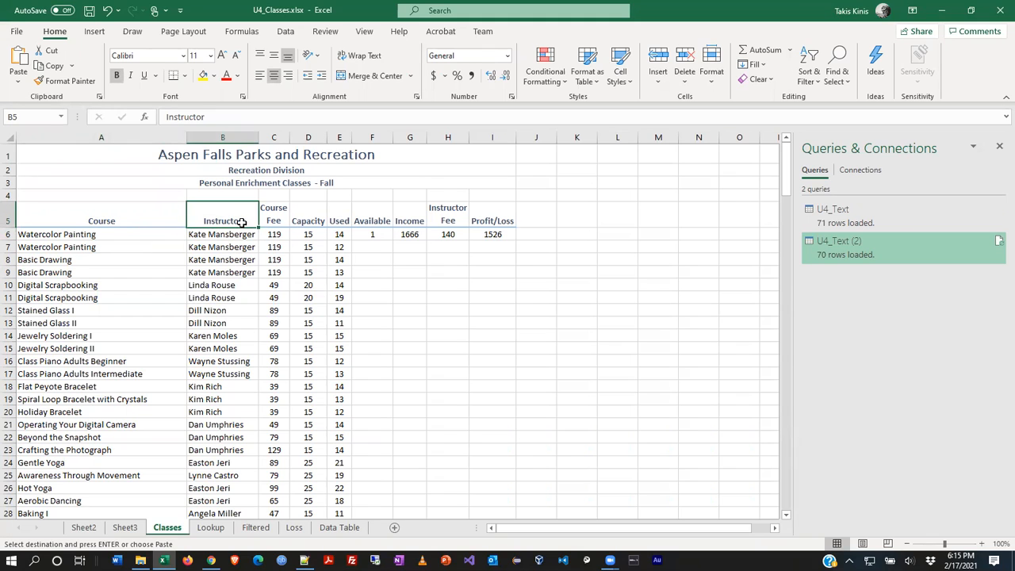
click(285, 34)
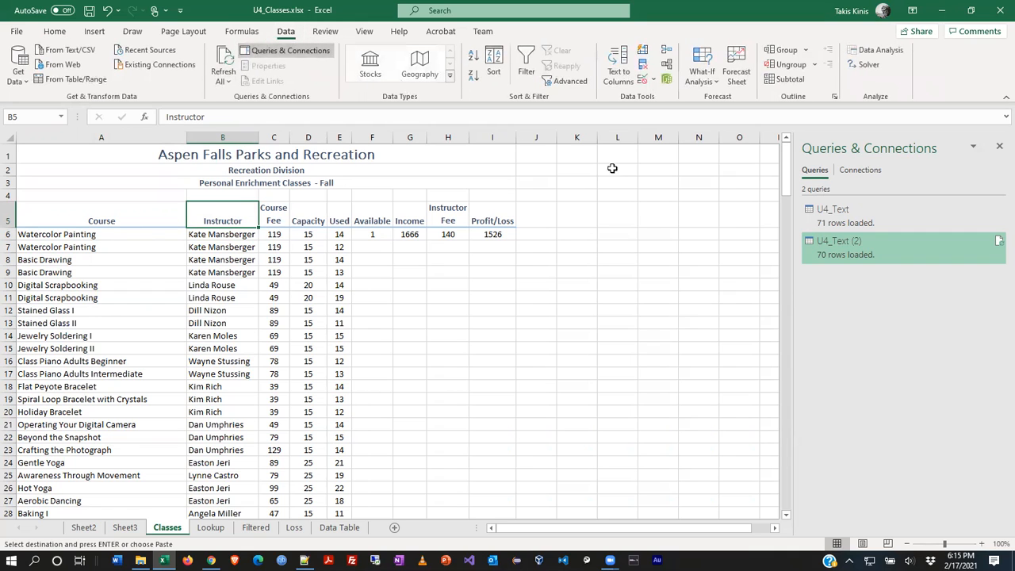
click(522, 51)
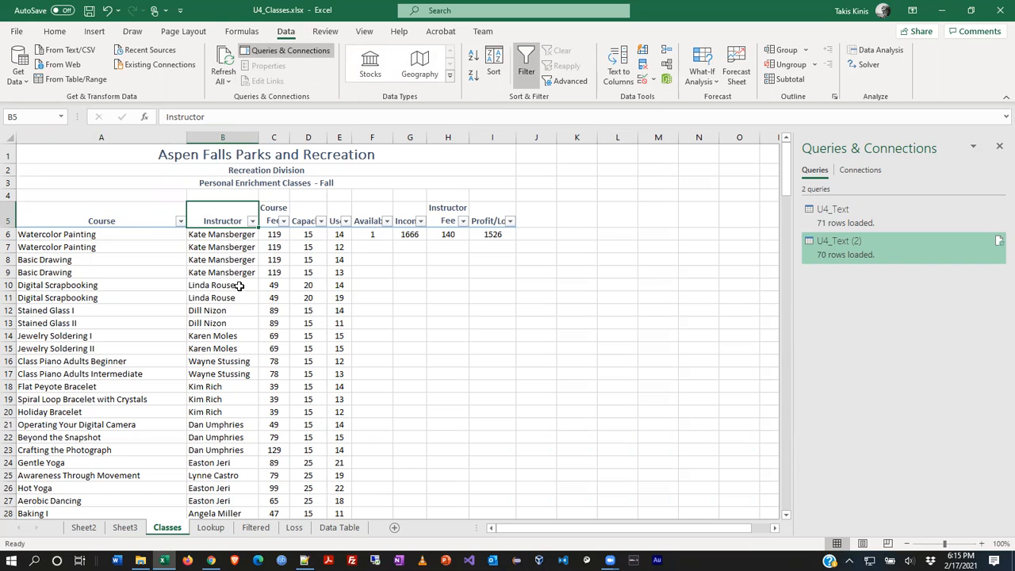
Switch to the assignment PDF, read the Filter By Instructor and Filter by Course Fee sections, and return to Excel.
key(alt+Tab)
scroll(821, 345, down, 1)
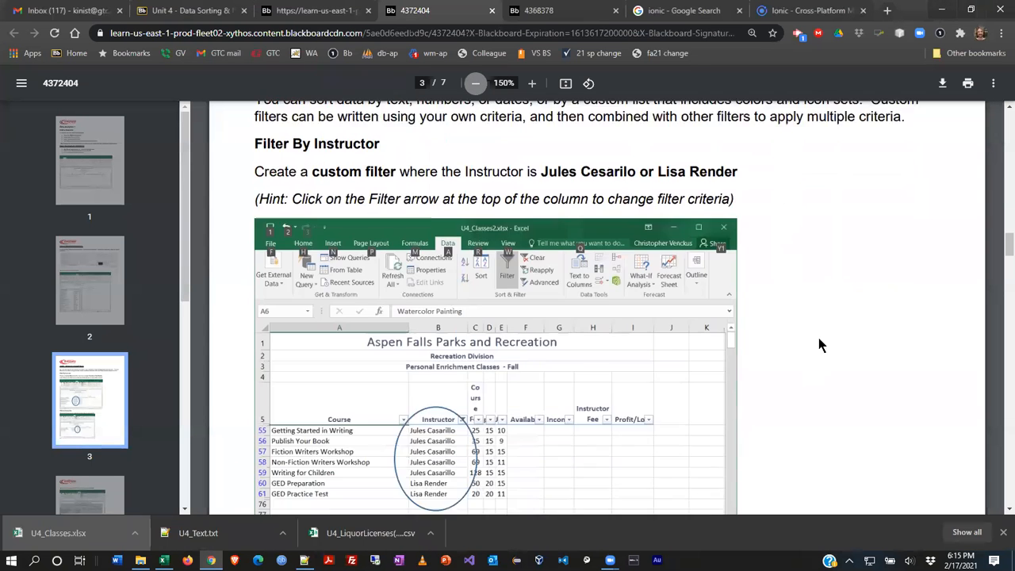
scroll(825, 333, down, 4)
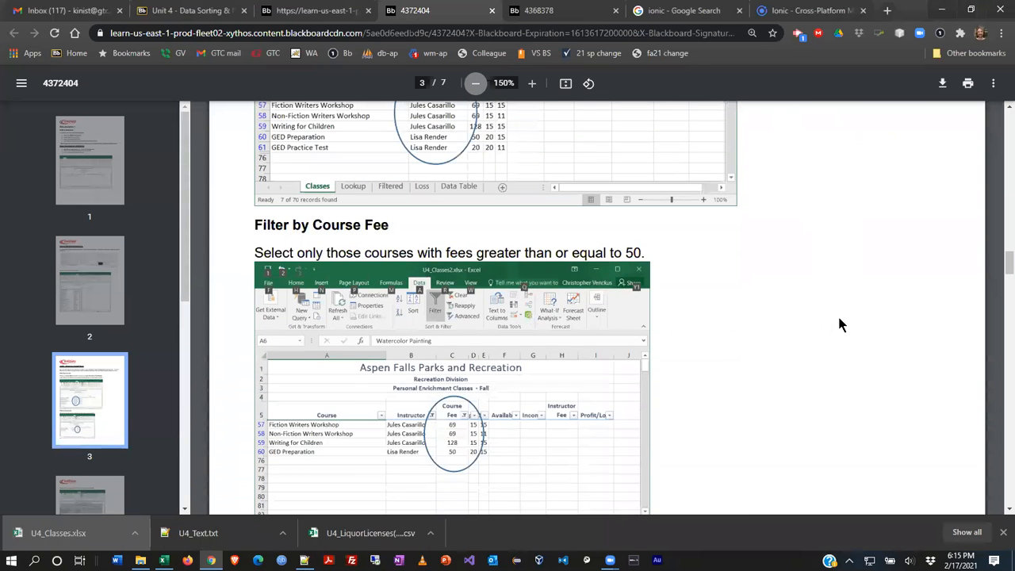
scroll(840, 325, down, 2)
key(alt+Tab)
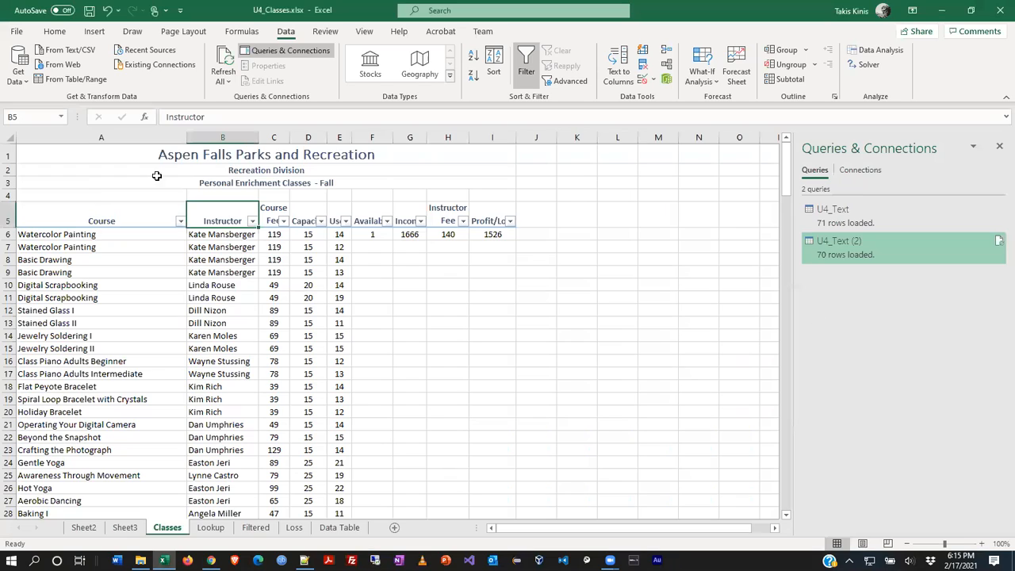
click(251, 221)
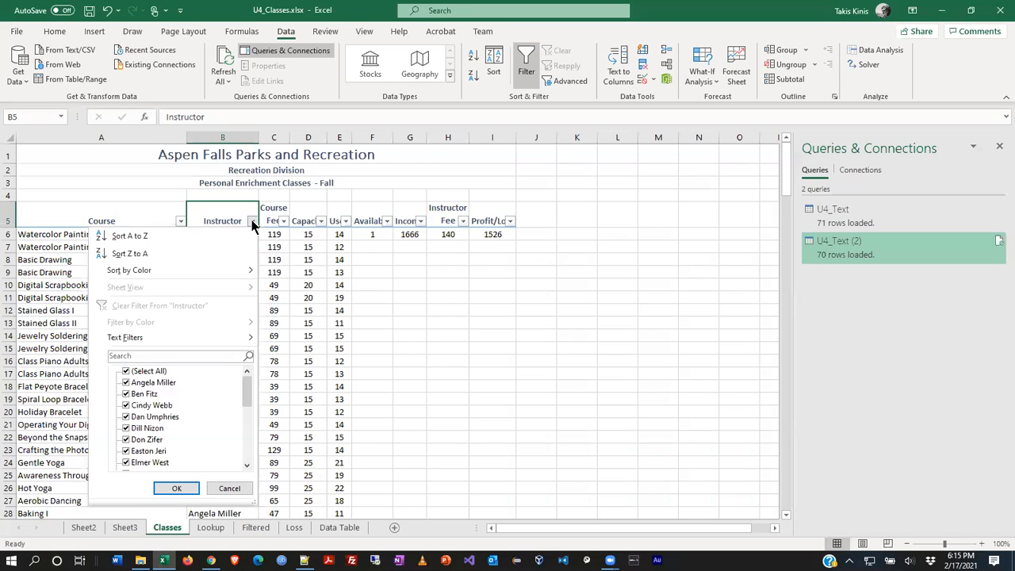
scroll(246, 403, down, 2)
scroll(225, 416, up, 2)
click(125, 373)
scroll(199, 416, down, 5)
scroll(198, 429, down, 2)
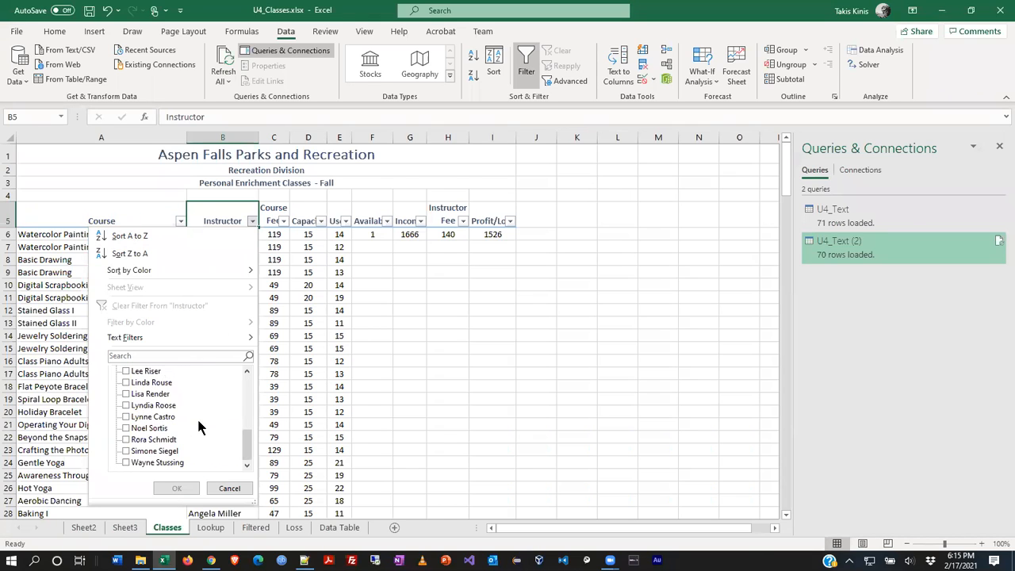
scroll(198, 428, up, 3)
scroll(198, 427, up, 2)
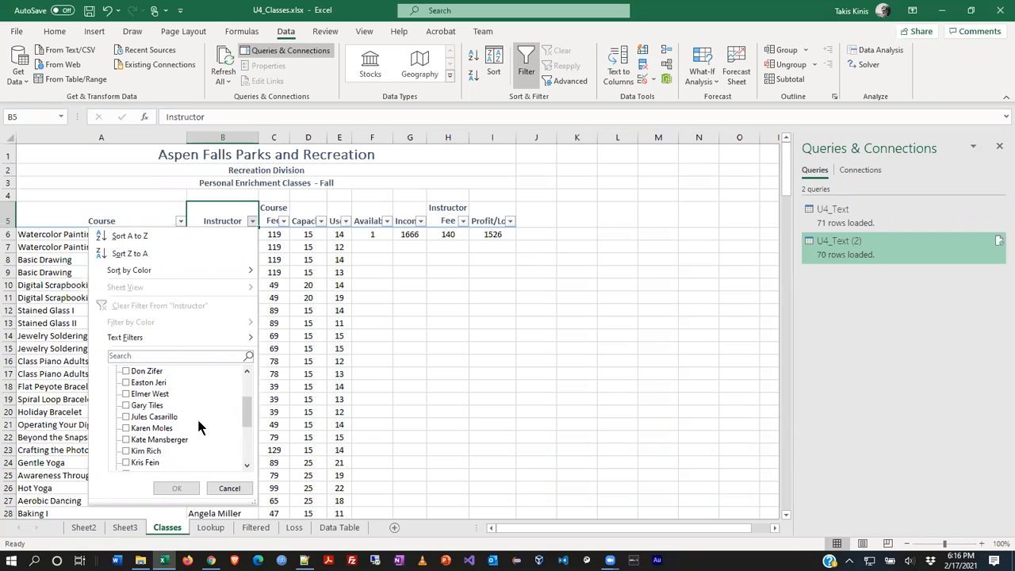
click(596, 325)
Look up the two required instructor names in the assignment PDF in Chrome and switch back to the Classes sheet in Excel.
key(alt+Tab)
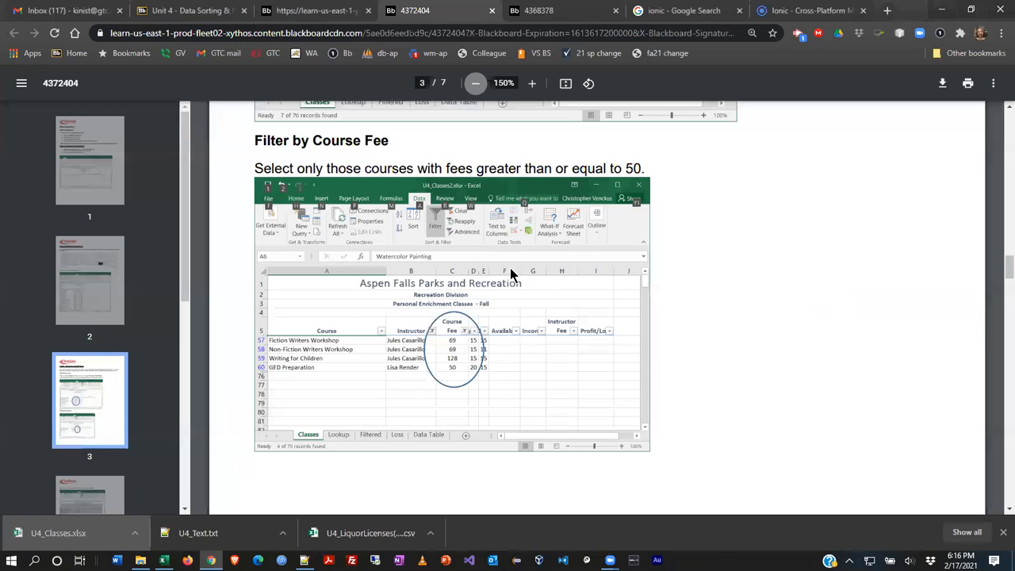
scroll(823, 230, up, 8)
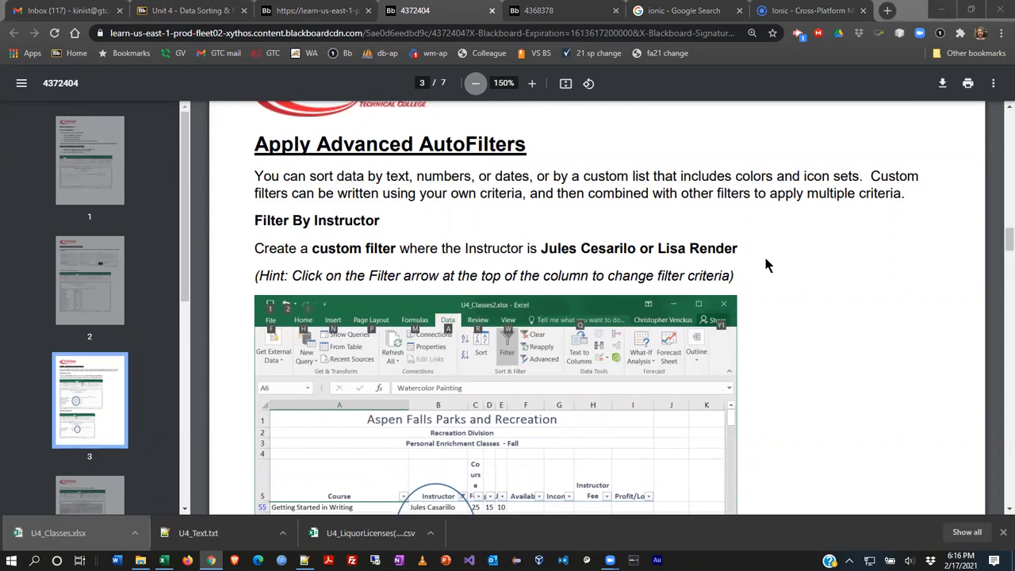
key(alt+Tab)
Filter the Instructor column to show only the two instructors named in the assignment's Filter By Instructor section.
click(251, 221)
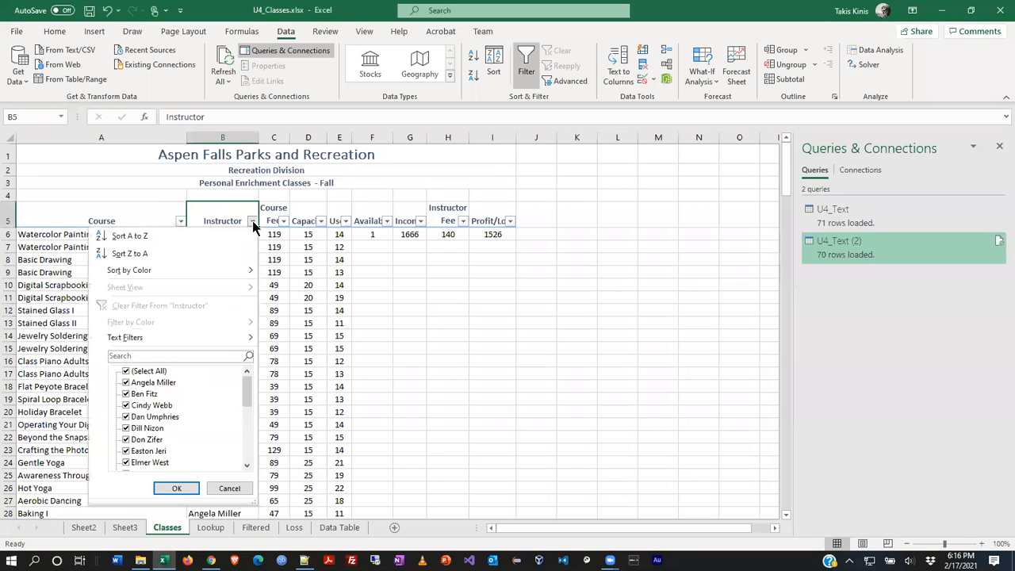
click(126, 372)
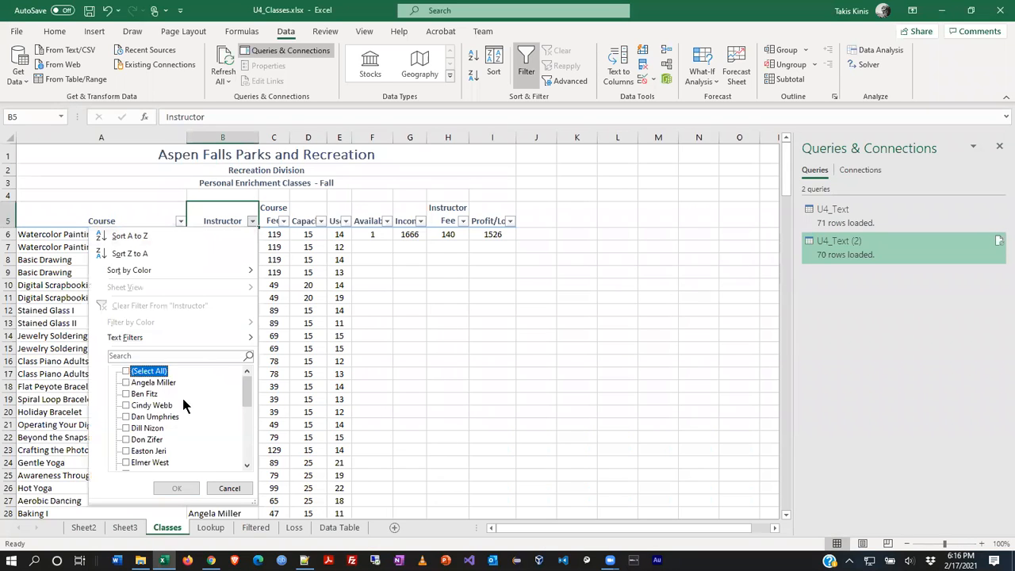
scroll(184, 408, down, 2)
scroll(178, 435, down, 1)
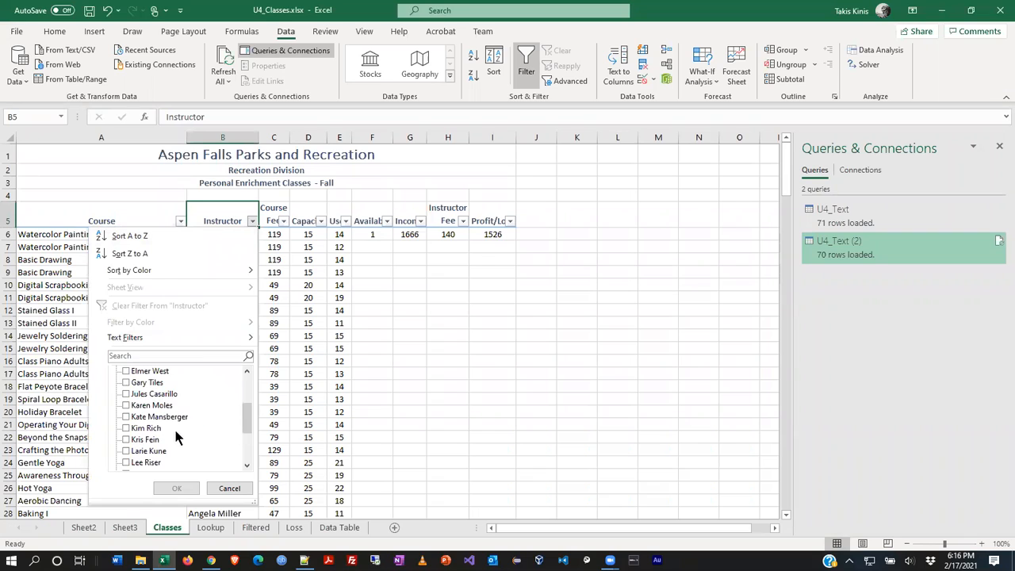
click(126, 394)
scroll(211, 426, down, 2)
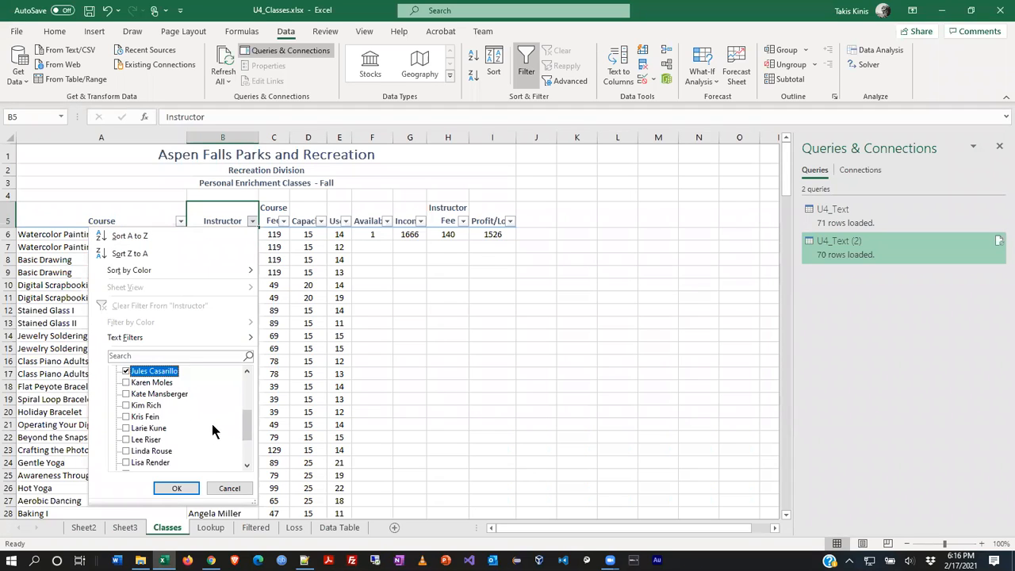
click(126, 439)
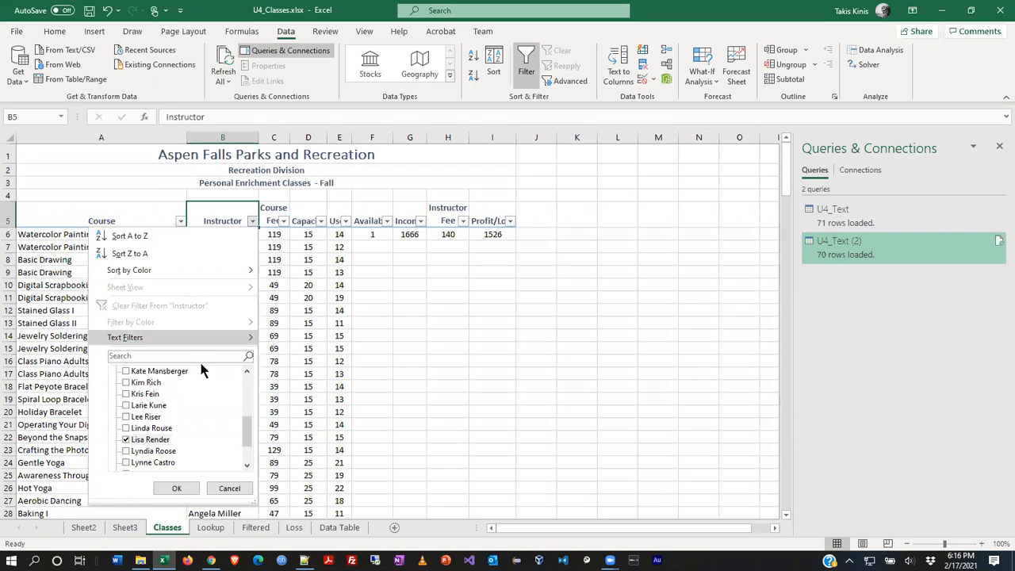
click(178, 487)
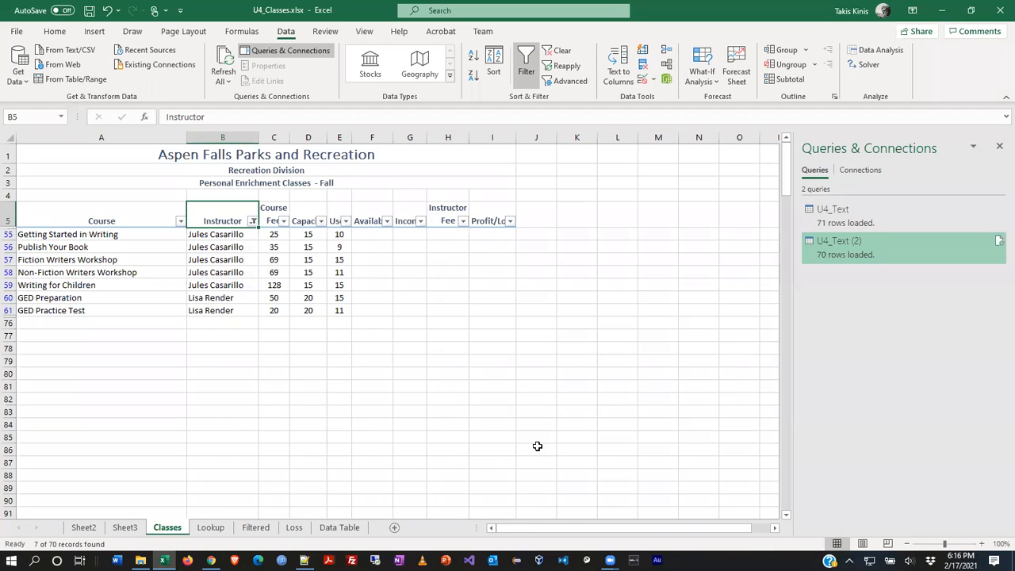
Compare the filtered Classes rows with the assignment PDF's Filter By Instructor example and read the Filter by Course Fee instruction.
key(alt+Tab)
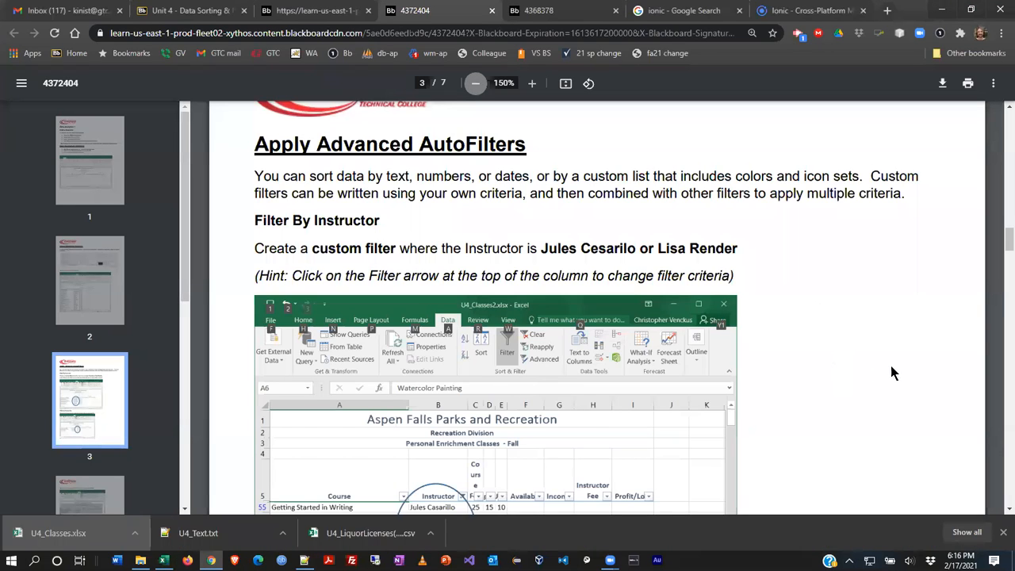
scroll(958, 339, down, 1)
scroll(943, 349, down, 2)
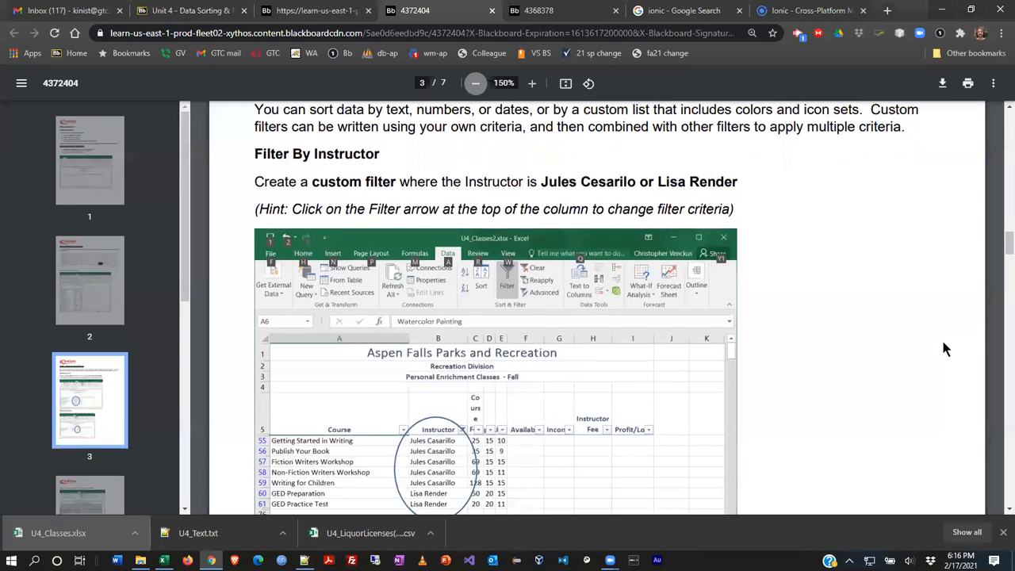
scroll(944, 346, down, 1)
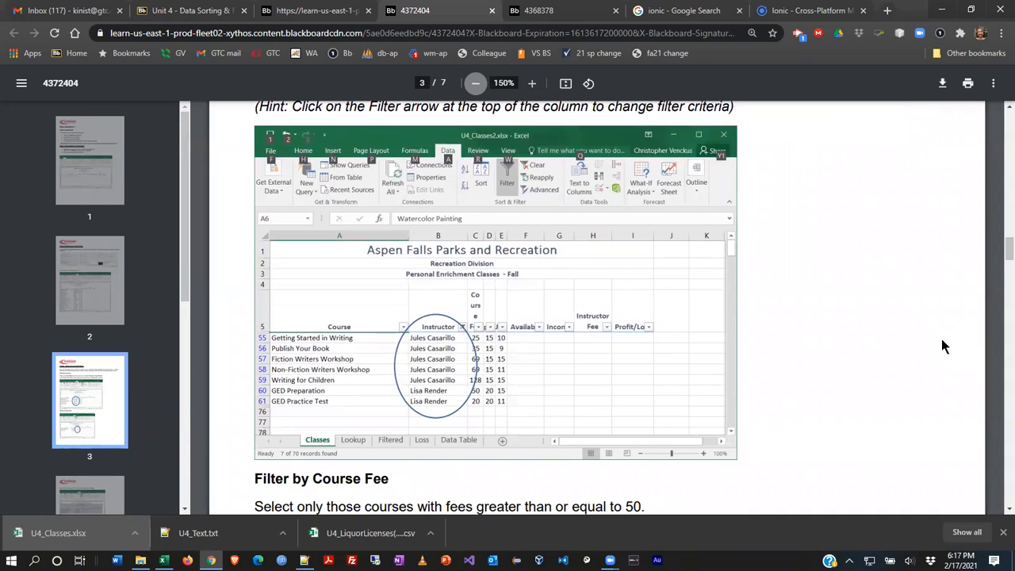
scroll(966, 335, down, 3)
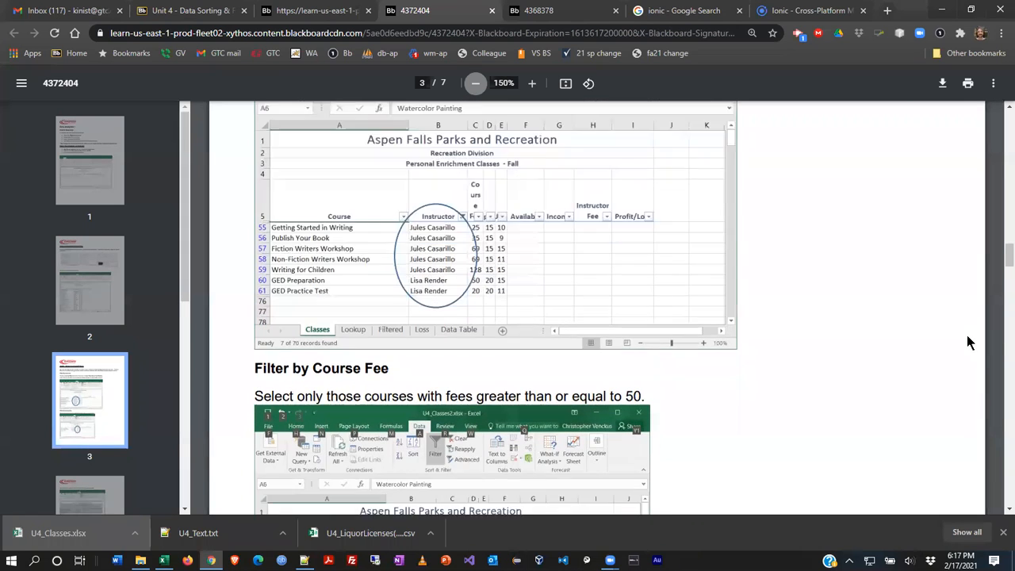
scroll(966, 335, down, 4)
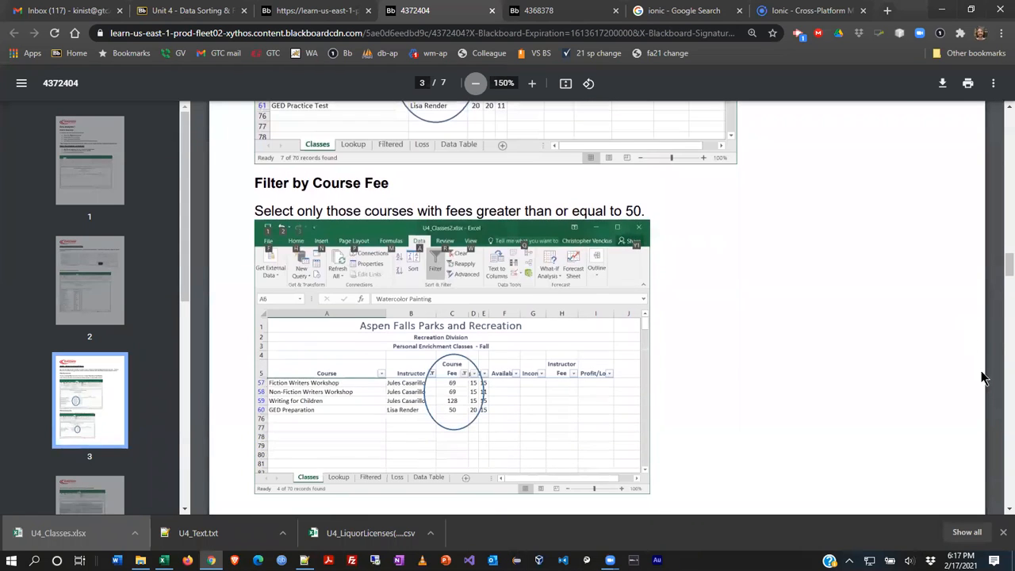
scroll(982, 378, down, 1)
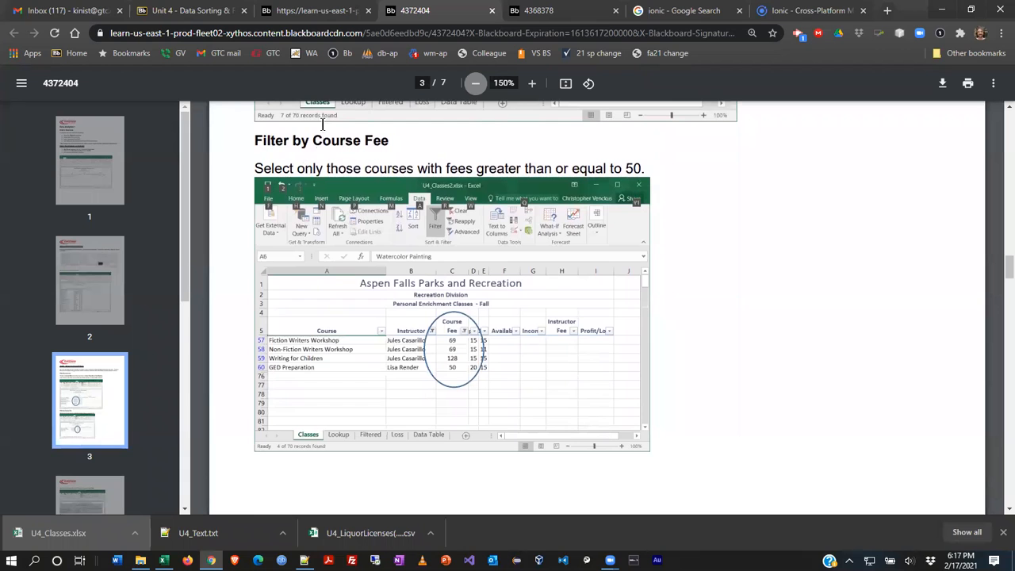
scroll(861, 417, up, 1)
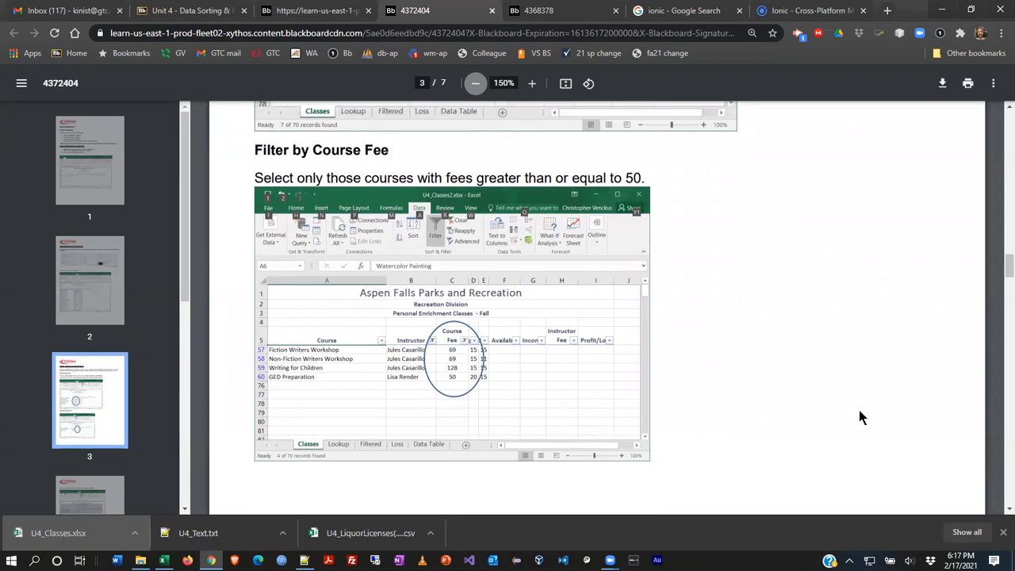
scroll(856, 400, up, 5)
scroll(856, 399, down, 2)
scroll(857, 399, up, 2)
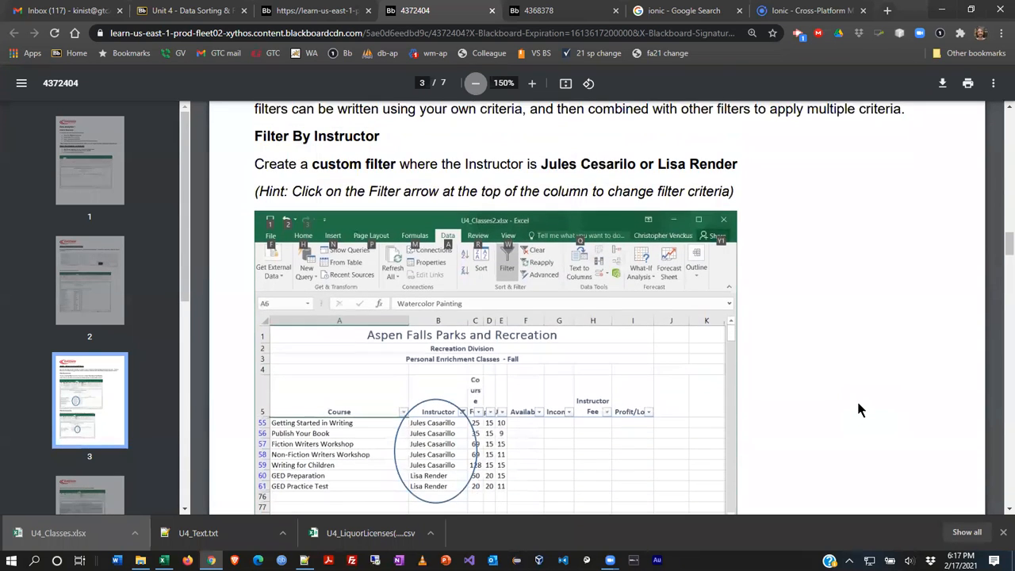
key(alt+Tab)
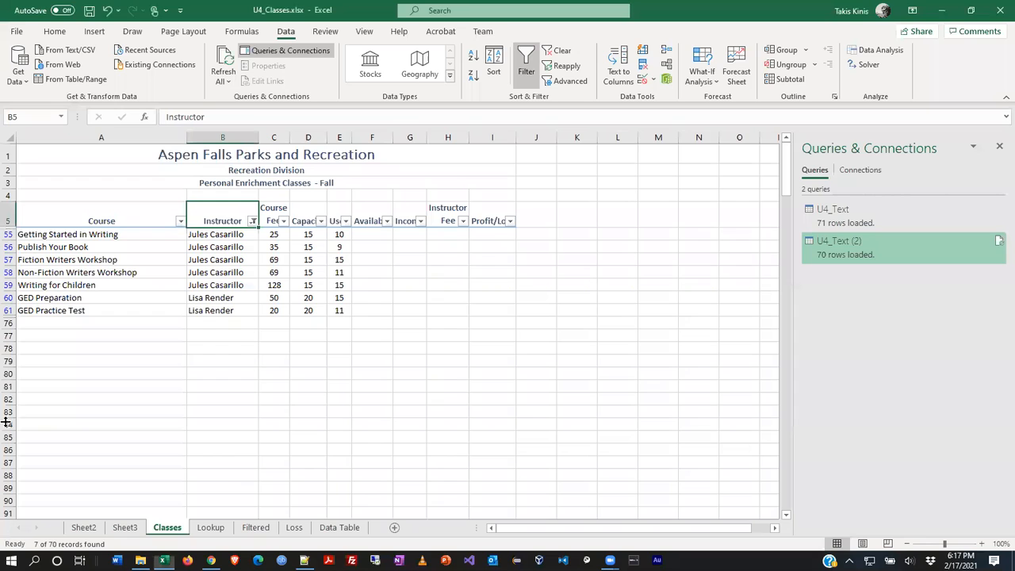
Add a new worksheet after the Data Table sheet, rename it Screen Shots, and select cell A3.
click(394, 530)
drag(214, 533, 421, 530)
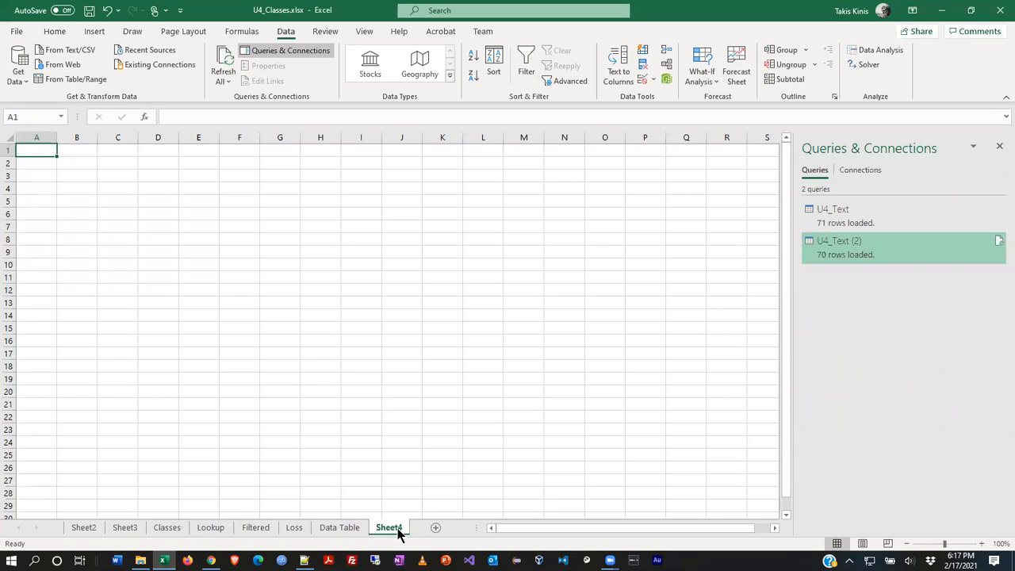
right_click(397, 532)
click(450, 390)
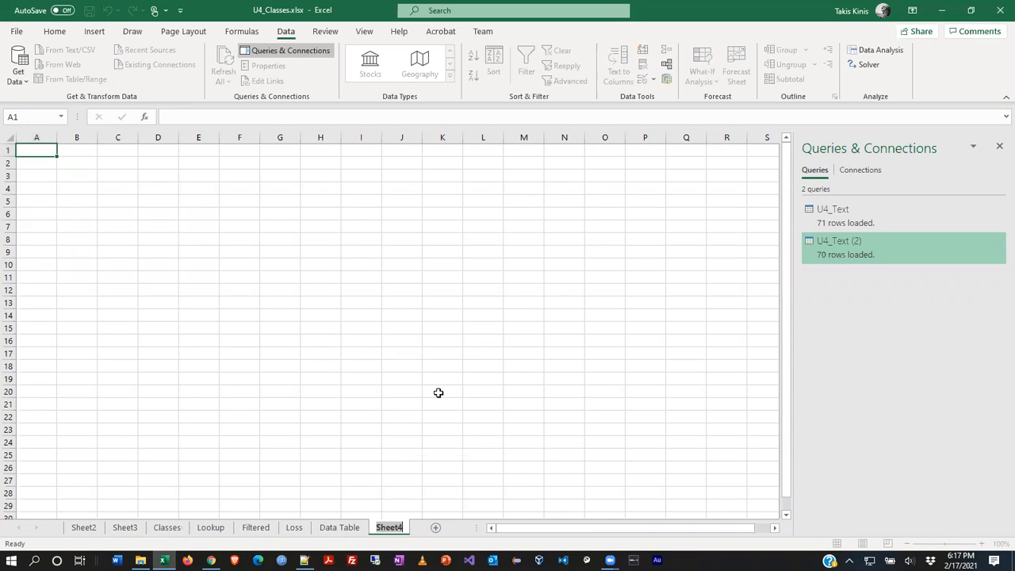
text(Screen Shots)
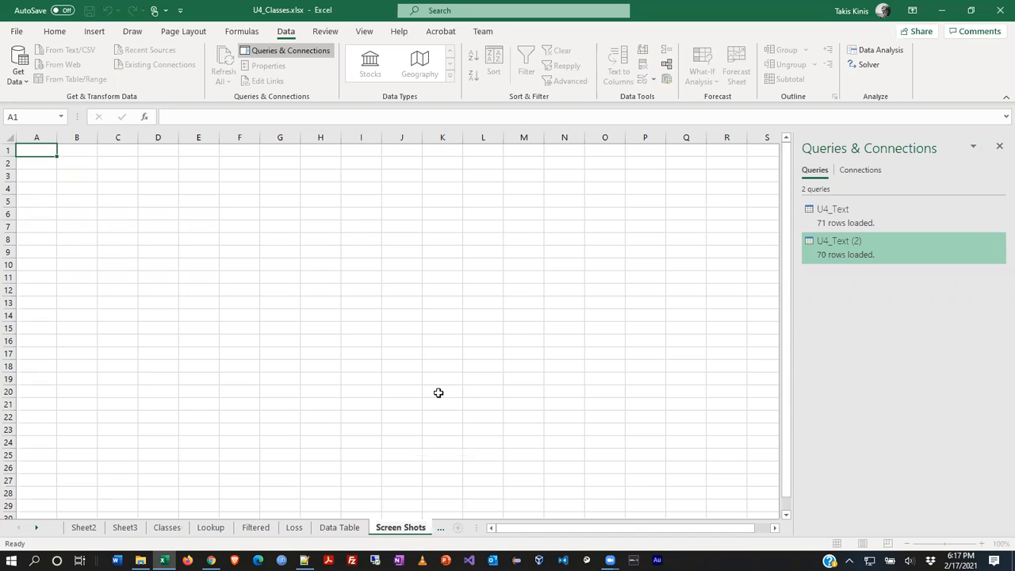
click(455, 354)
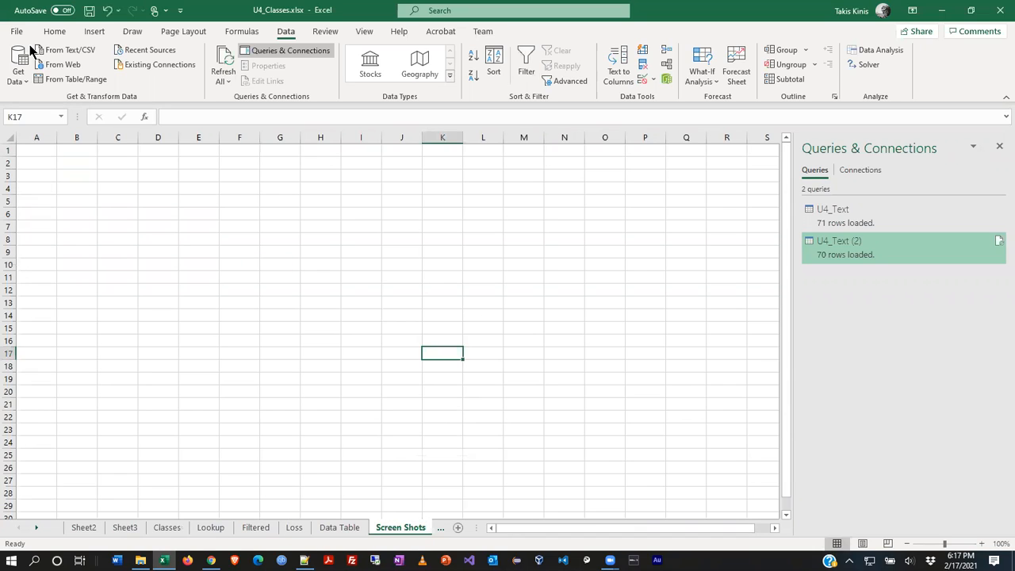
click(38, 174)
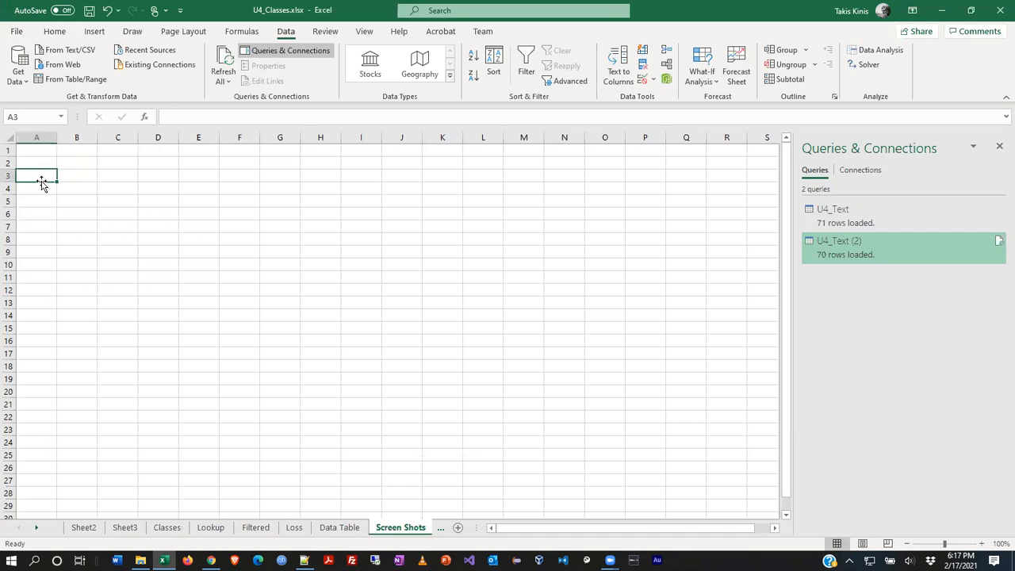
Hide the gridlines on the Screen Shots sheet.
click(364, 32)
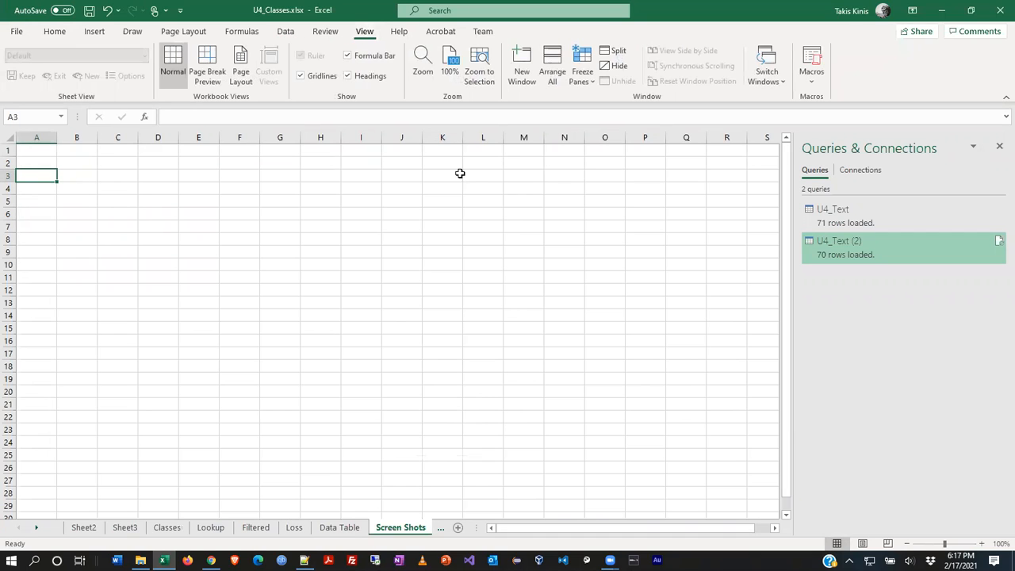
click(322, 76)
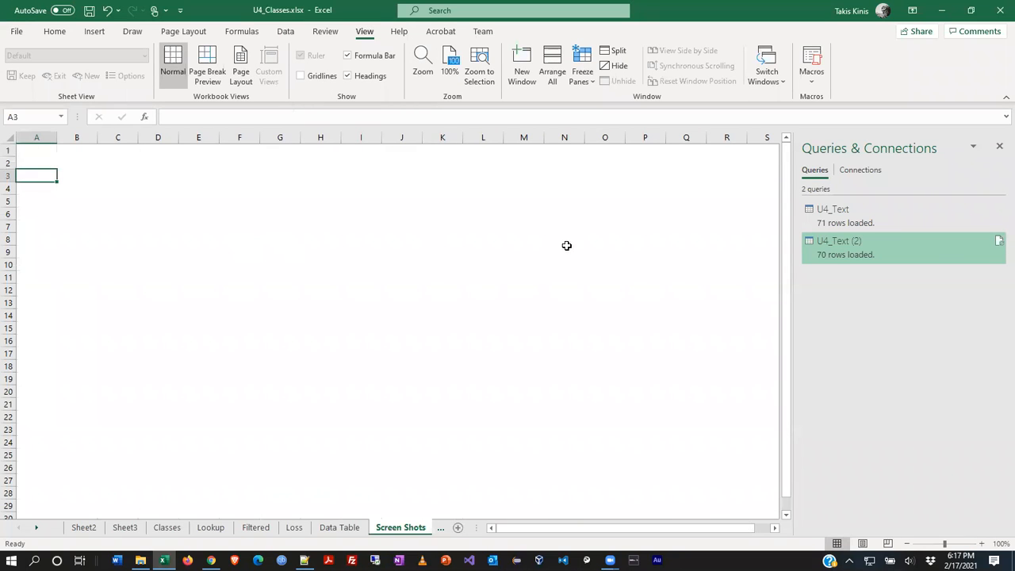
Capture the header row and instructor-filtered rows of the Classes sheet as a rectangular snip with Snipping Tool.
click(160, 529)
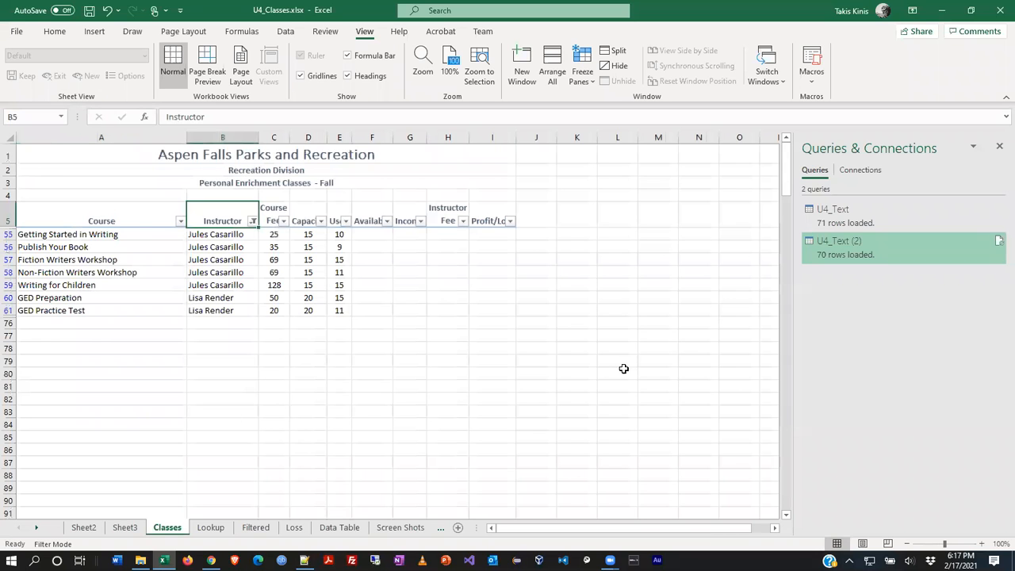
key(super)
text(snip)
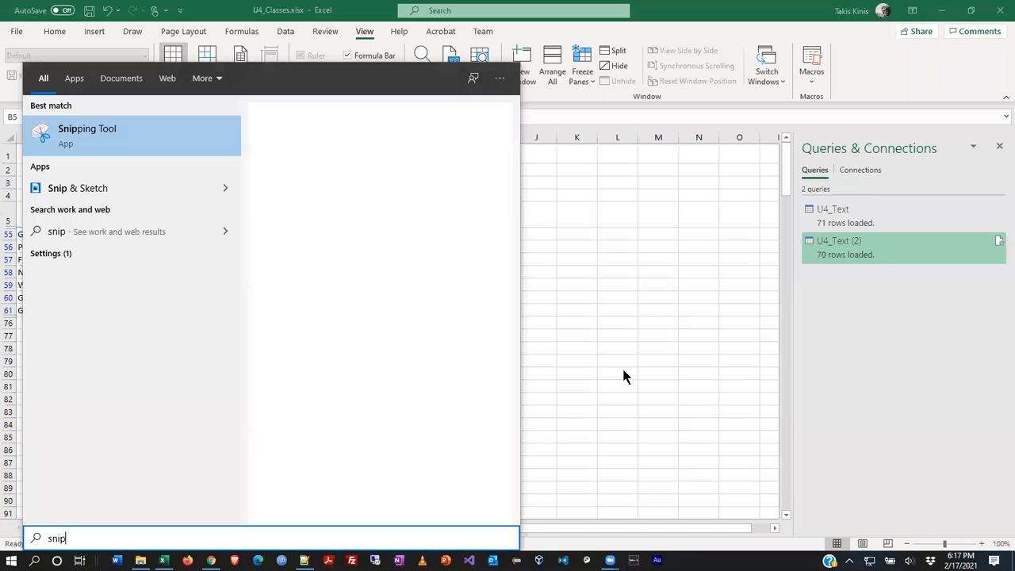
key(Return)
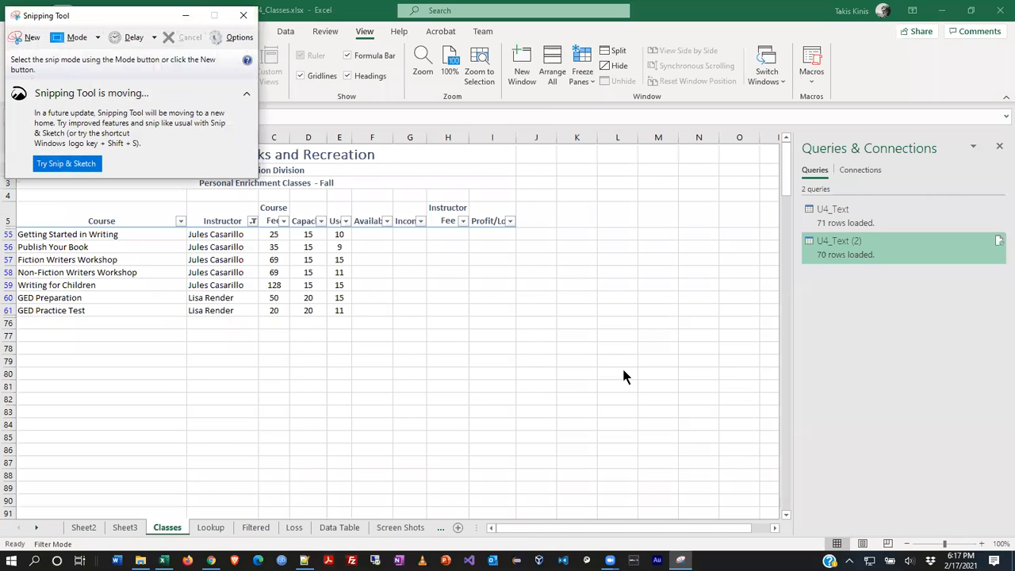
click(27, 38)
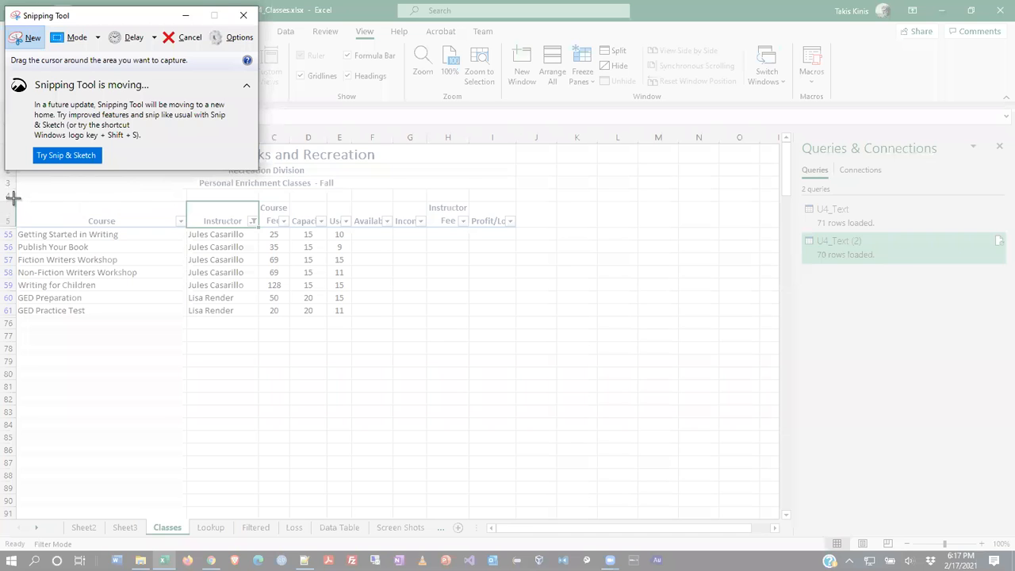
drag(13, 197, 386, 333)
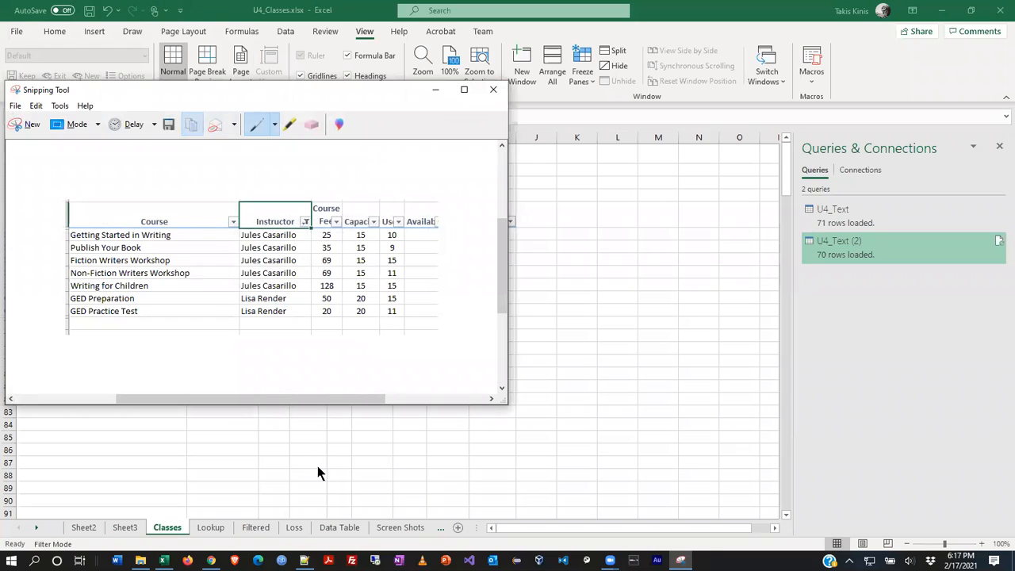
Paste the captured snip into the Screen Shots sheet at cell B3.
click(381, 526)
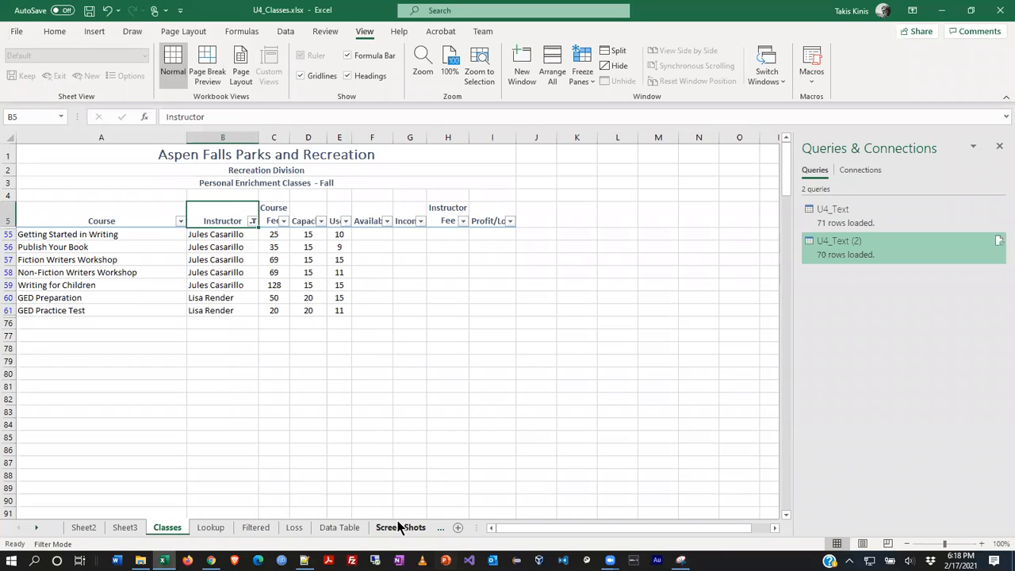
click(398, 525)
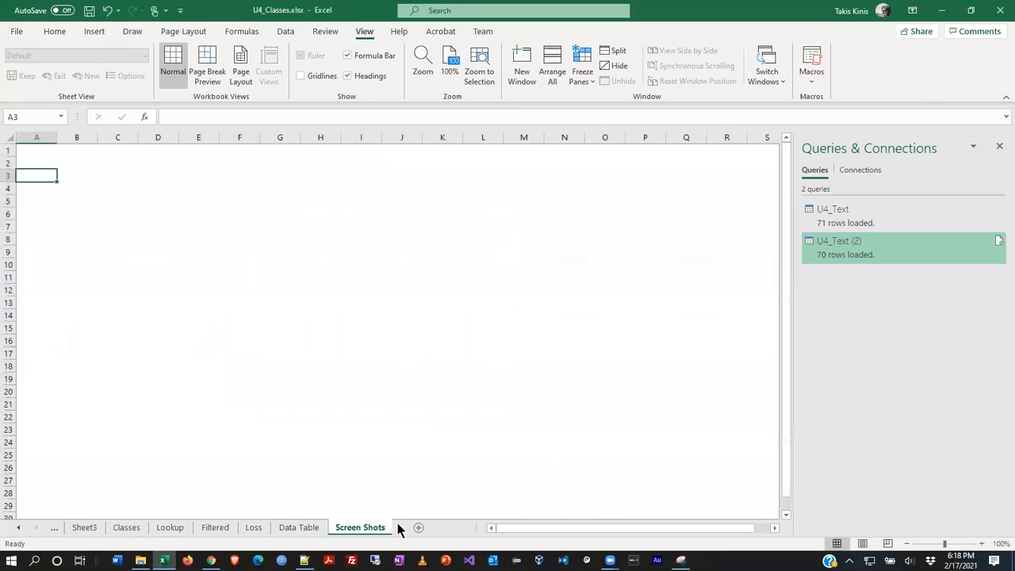
click(74, 177)
key(ctrl+v)
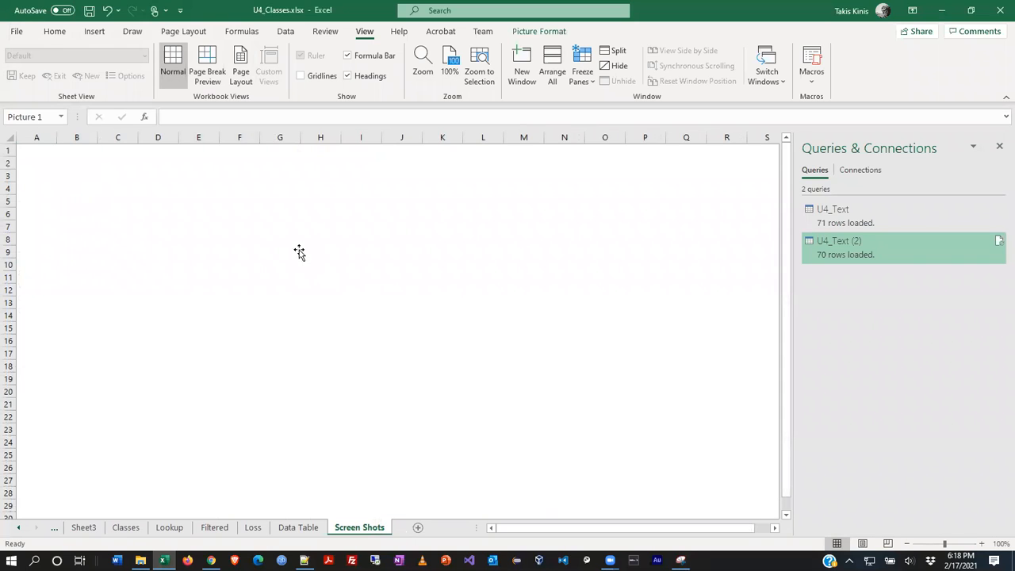
click(505, 286)
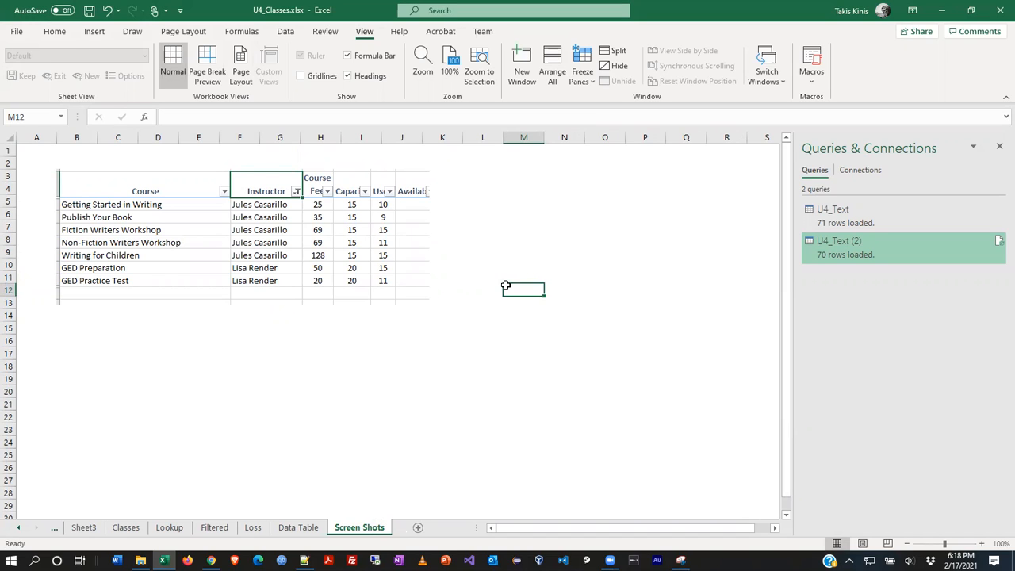
Insert a text box beside the pasted picture, spanning about L4 to P12, reading "Here is the filter thing or whatever".
click(53, 31)
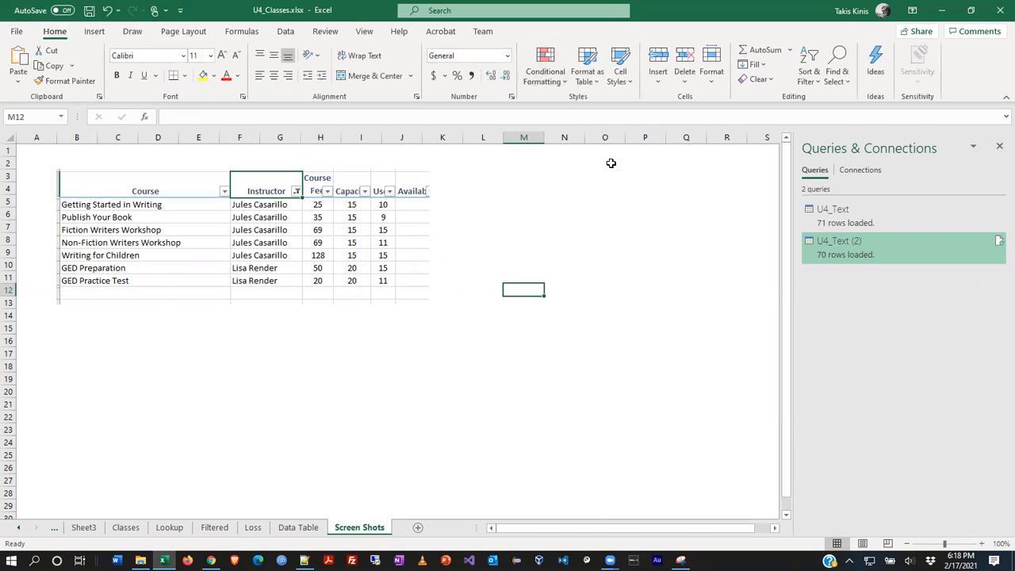
click(101, 33)
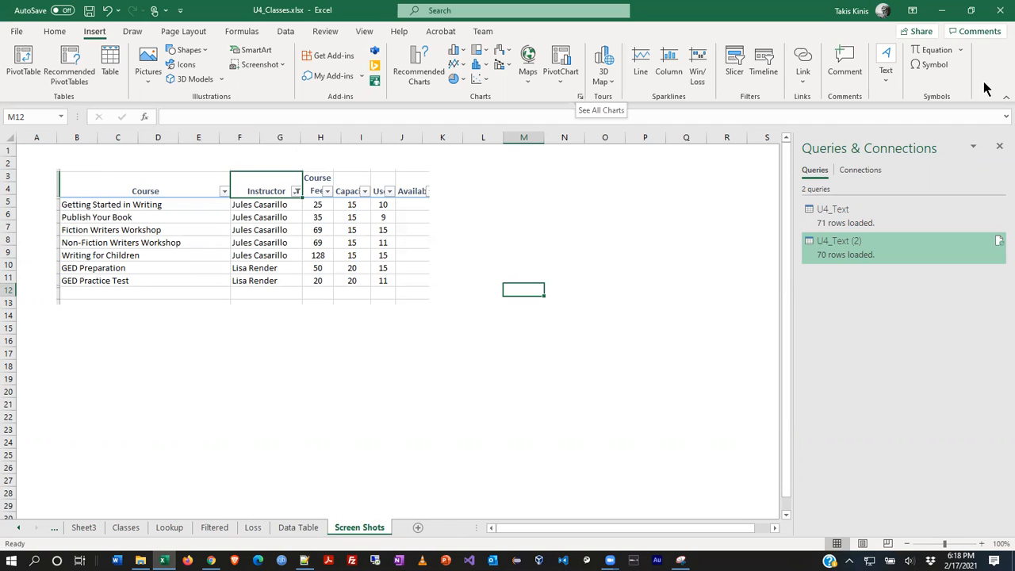
click(886, 65)
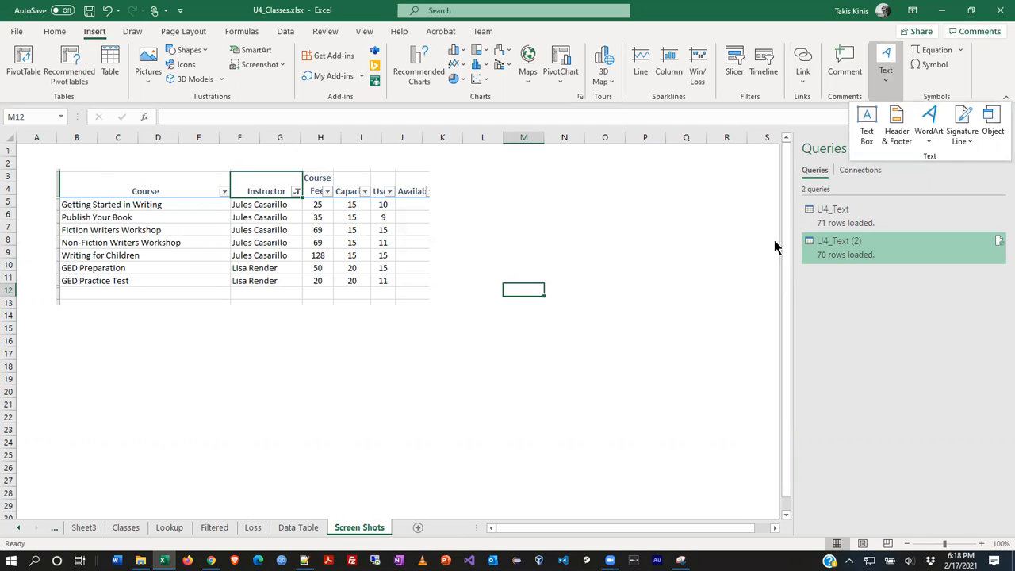
click(867, 123)
drag(487, 190, 666, 298)
text(Here is the filter thing or whatever)
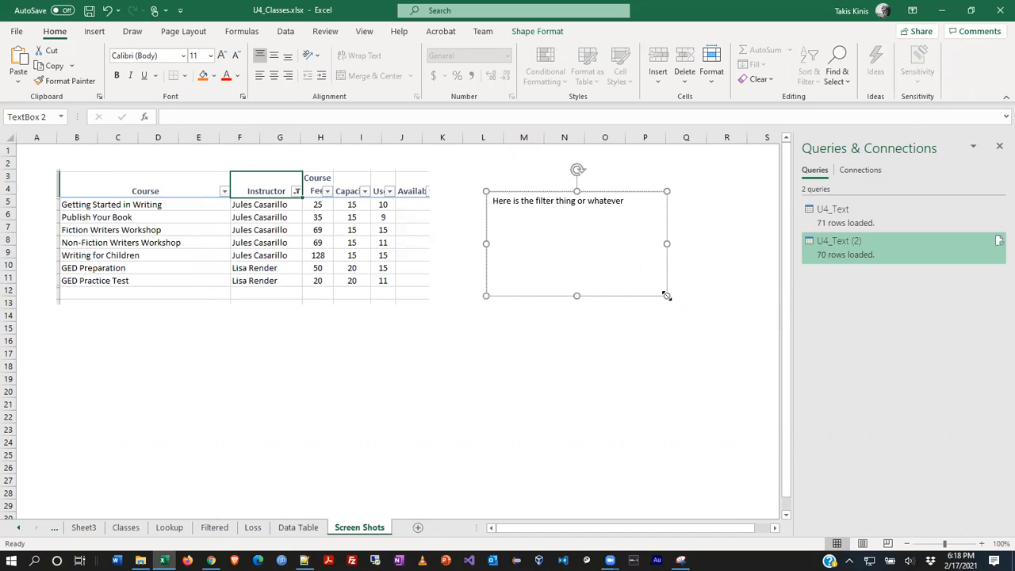
click(693, 290)
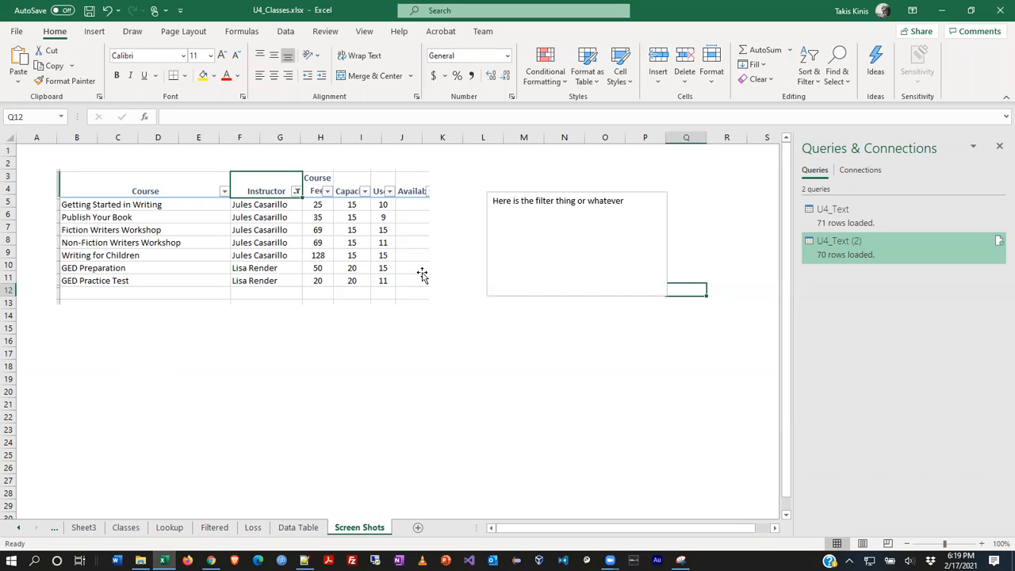
Switch to the assignment PDF in Chrome, read the Filter by Course Fee section and its example, and dismiss the downloads bar.
click(125, 527)
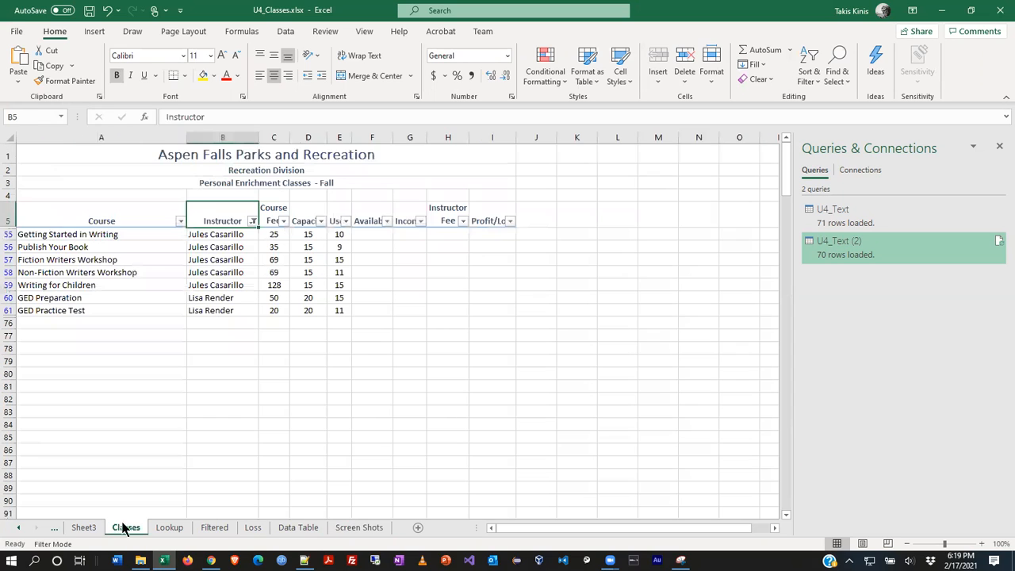
click(359, 530)
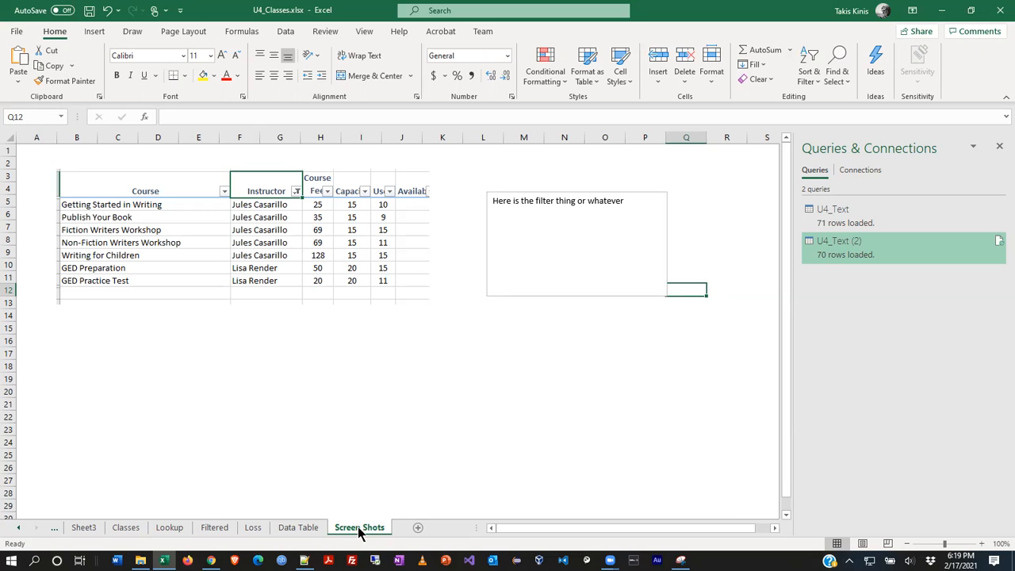
key(alt+Tab)
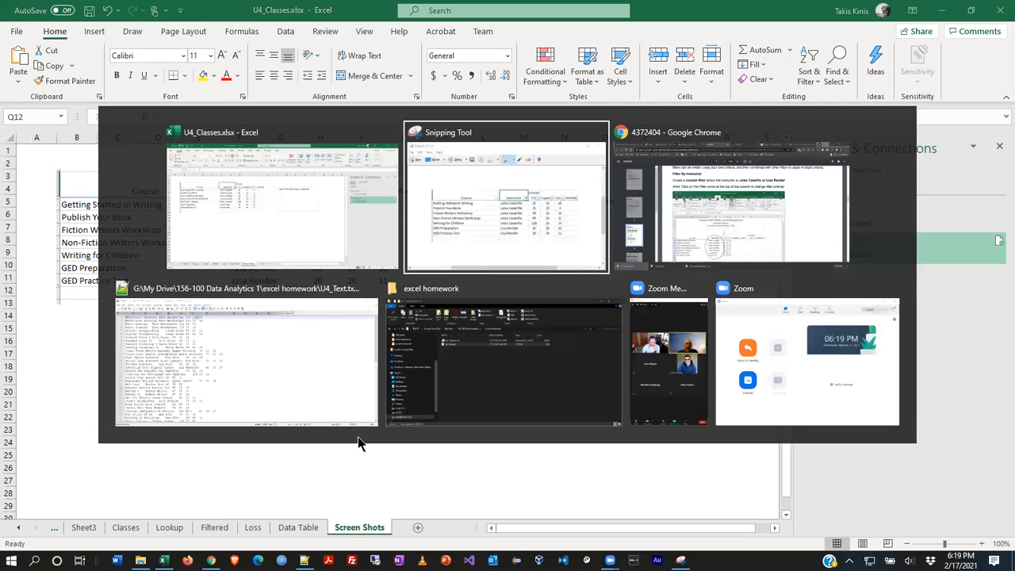
key(alt+Tab)
scroll(840, 304, down, 5)
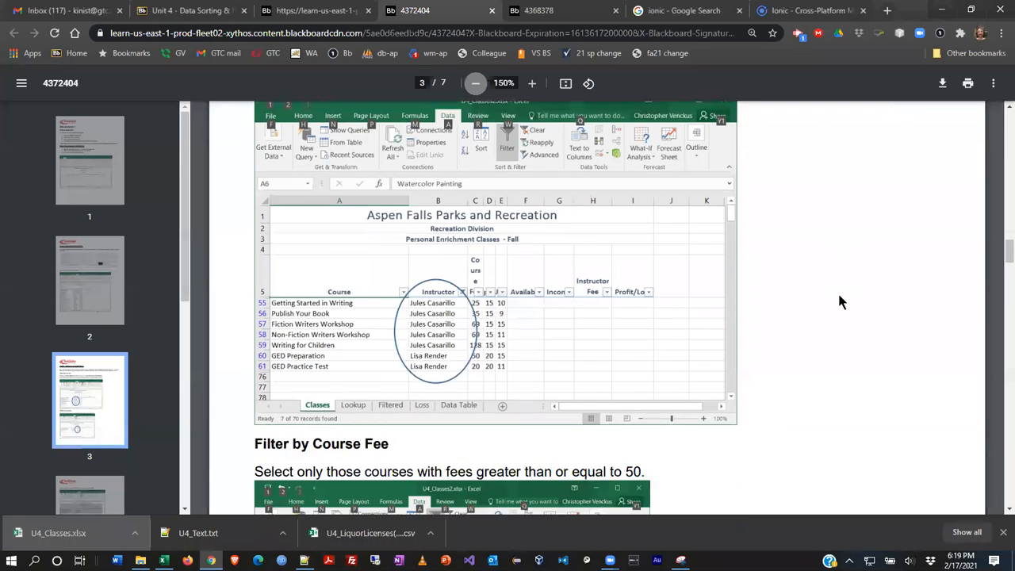
scroll(840, 304, down, 1)
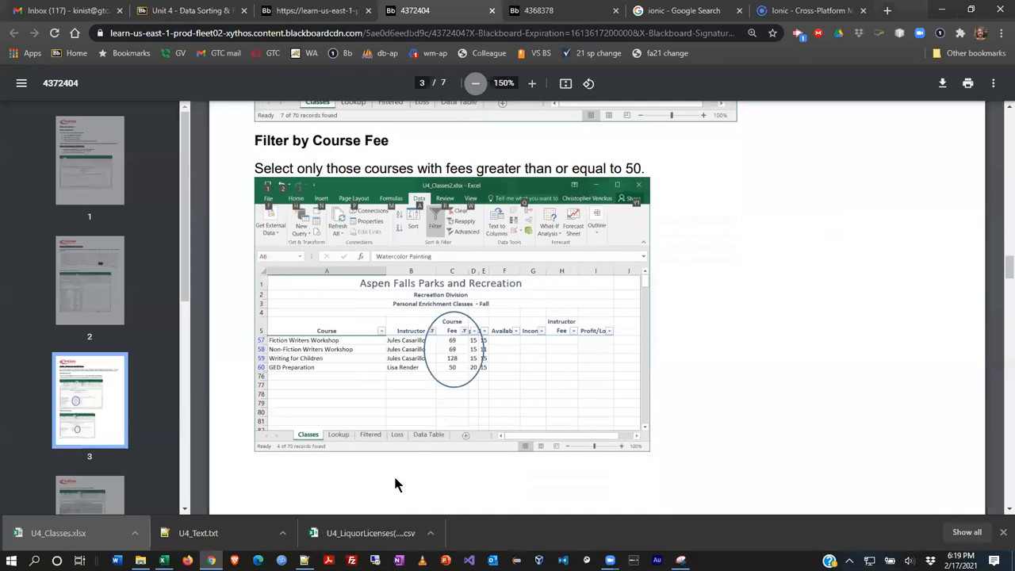
scroll(930, 306, up, 1)
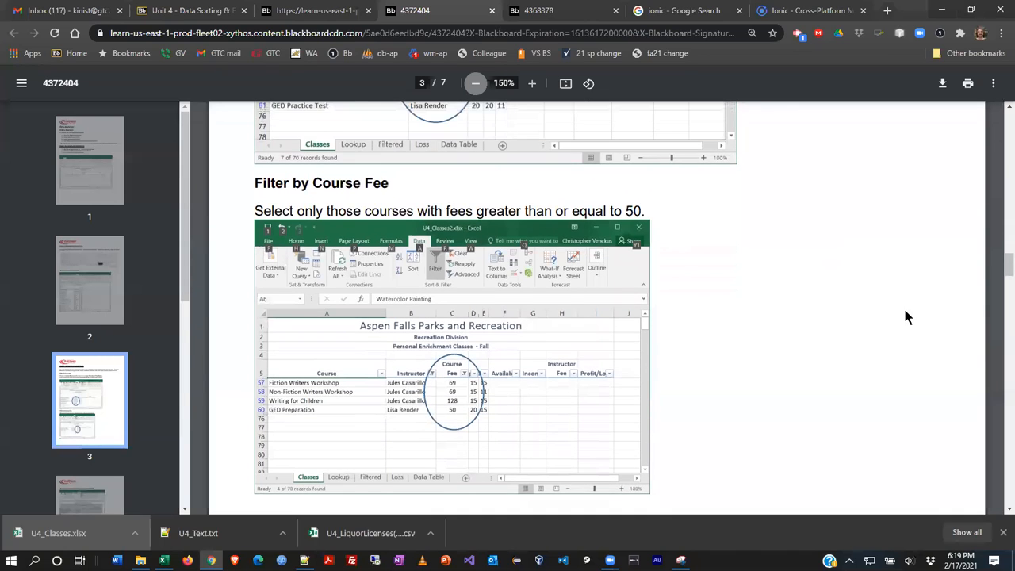
scroll(905, 309, down, 1)
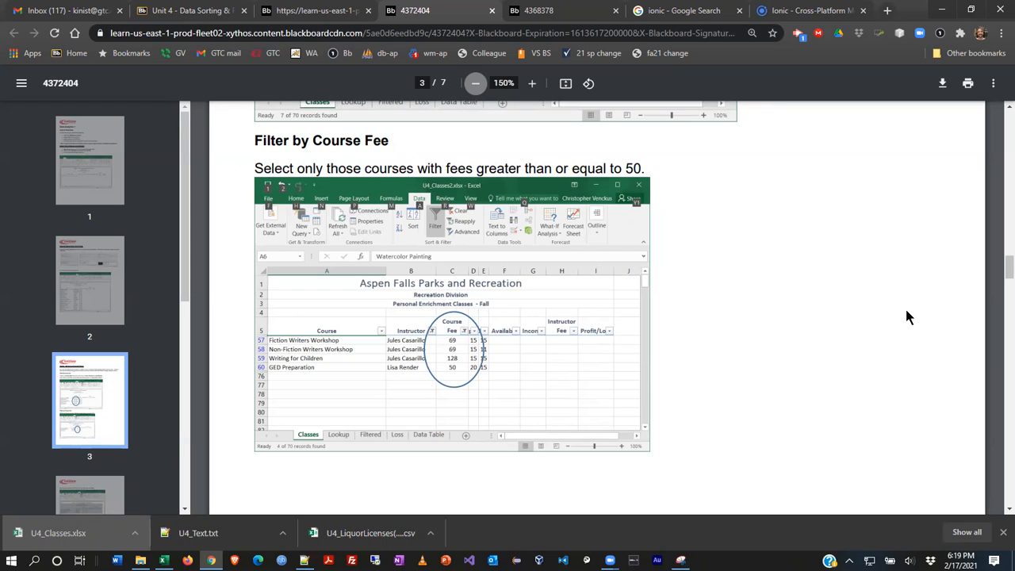
click(1003, 533)
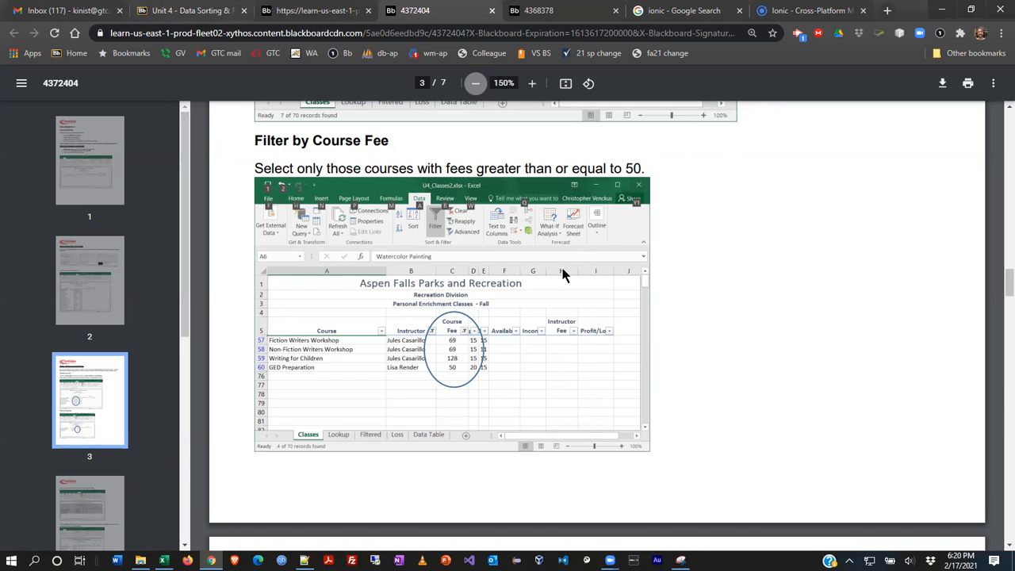
Switch back to the Excel workbook and show the Classes sheet.
key(alt+Tab)
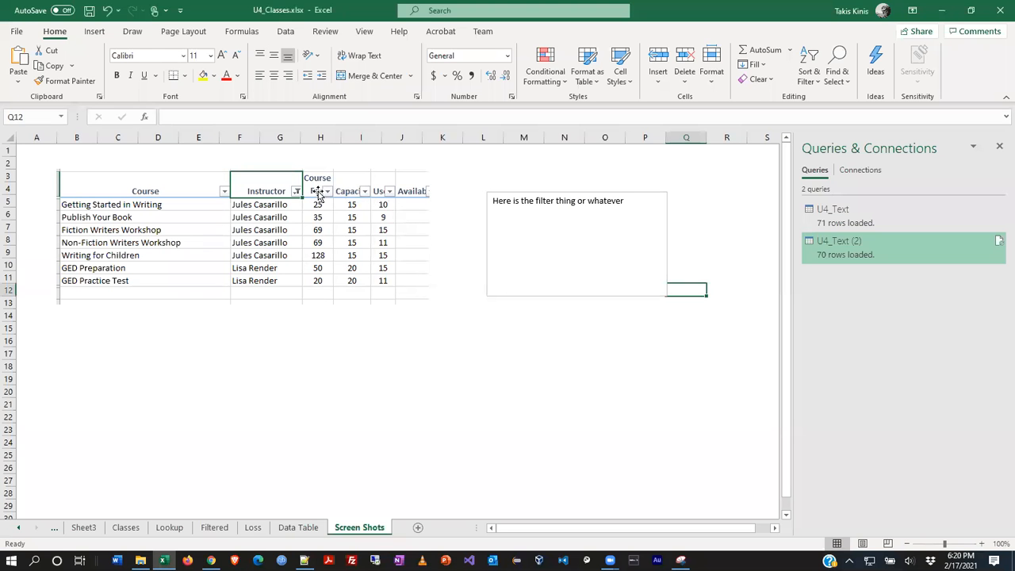
click(324, 191)
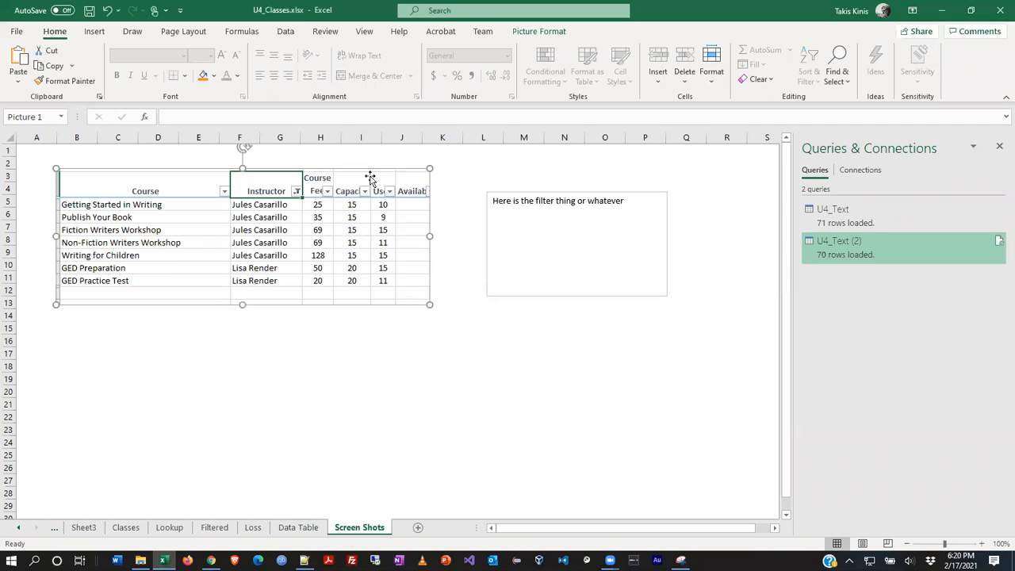
click(123, 525)
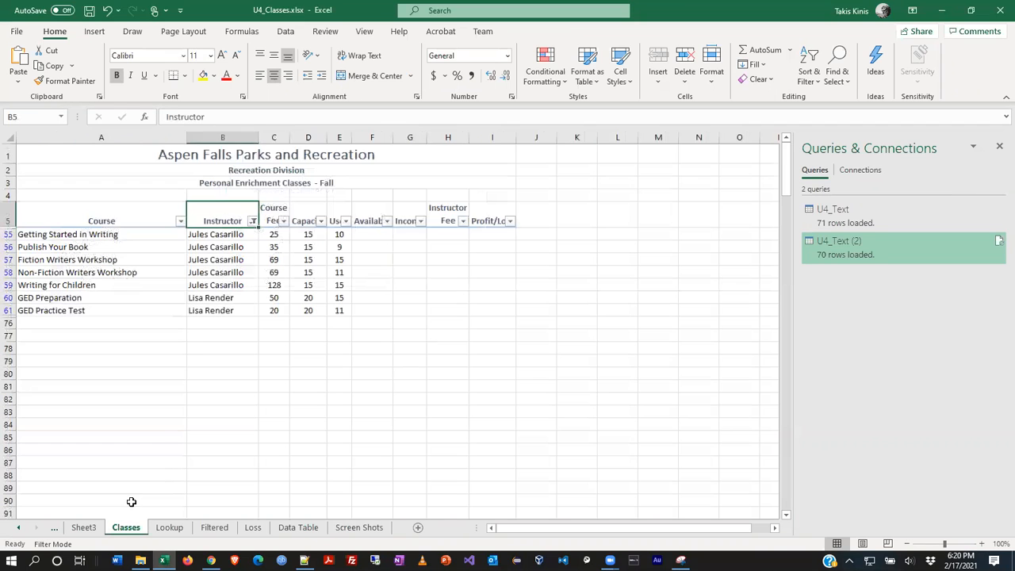
click(282, 222)
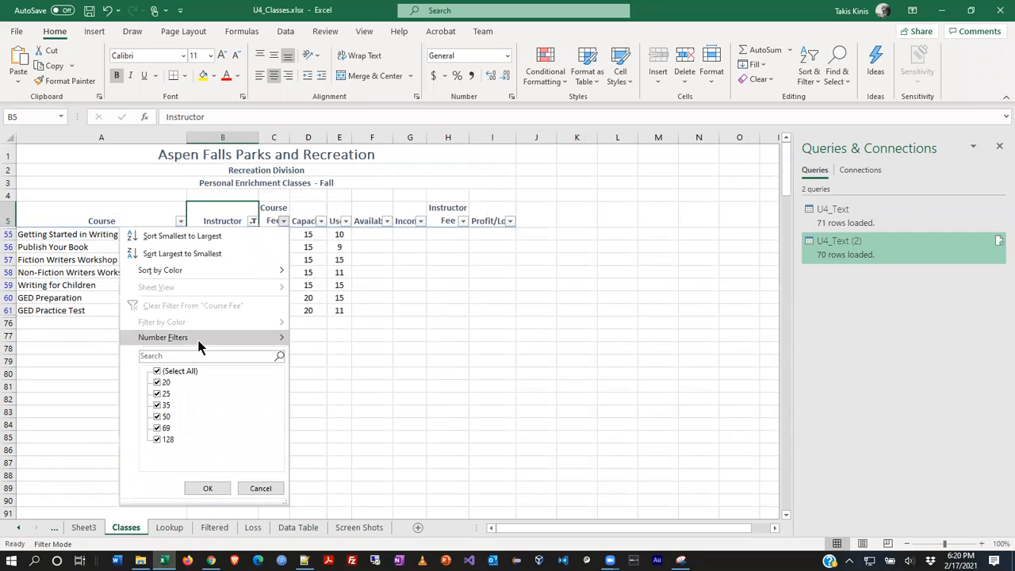
click(158, 372)
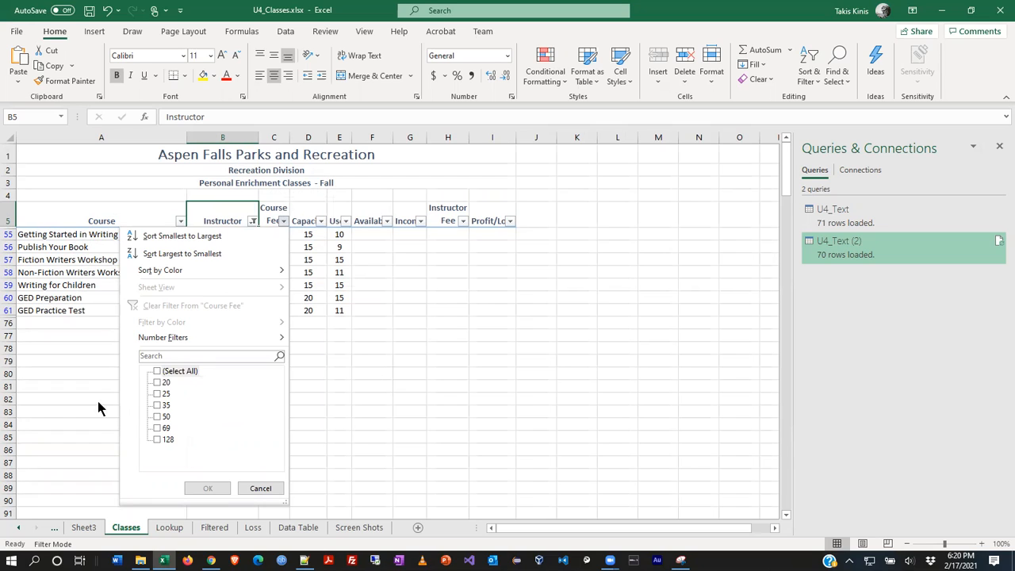
click(157, 439)
click(157, 428)
click(160, 372)
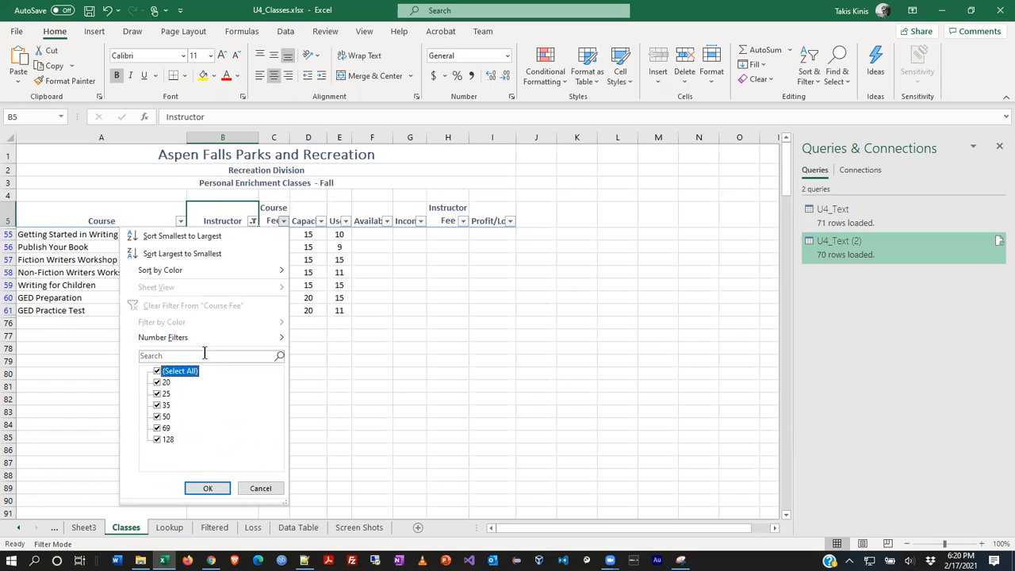
click(166, 372)
mouse_move(242, 341)
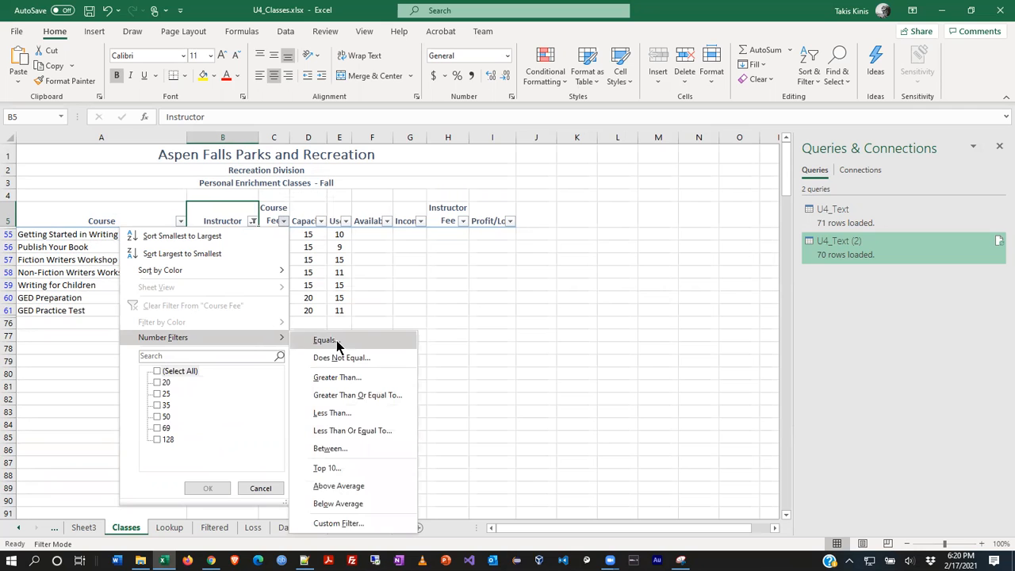
key(alt+Tab)
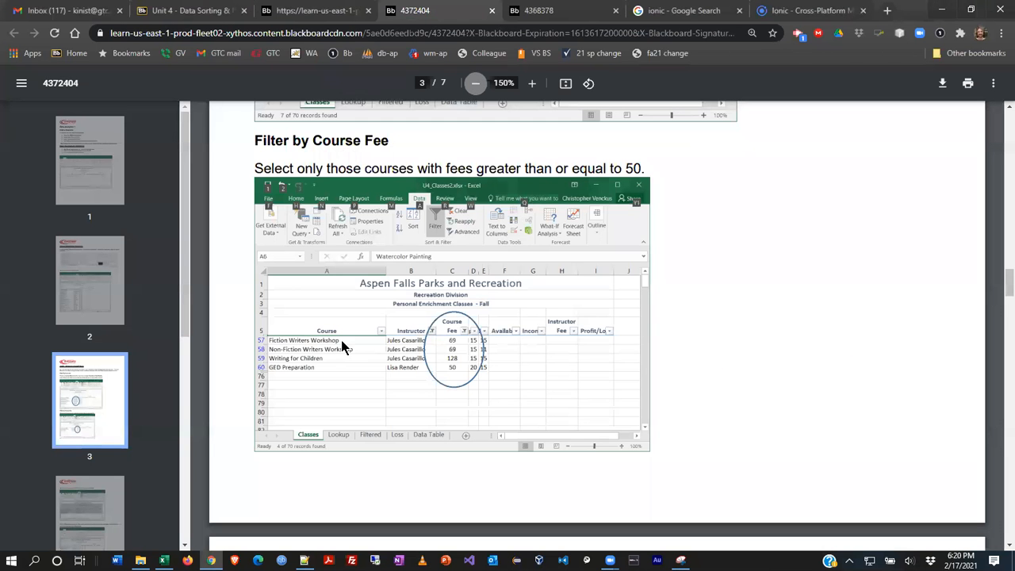
key(alt+Tab)
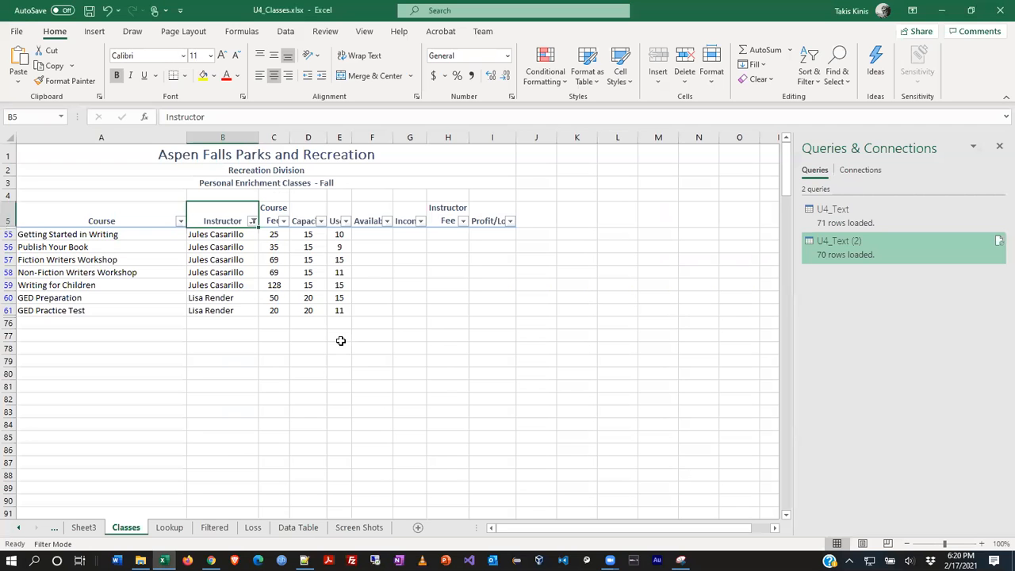
Filter the Course Fee column with a custom number filter showing values greater than or equal to 50.
click(284, 224)
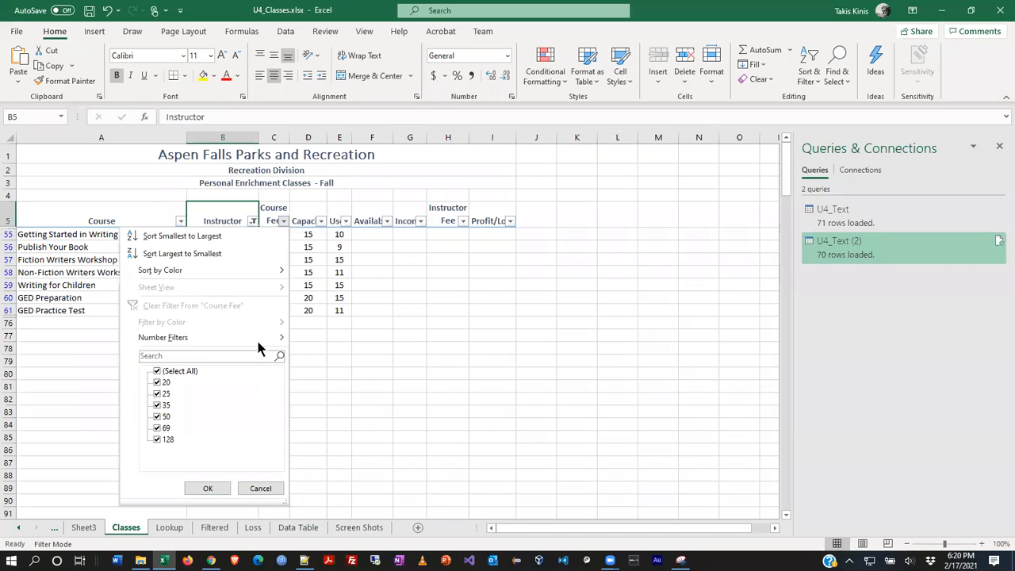
click(157, 371)
mouse_move(281, 341)
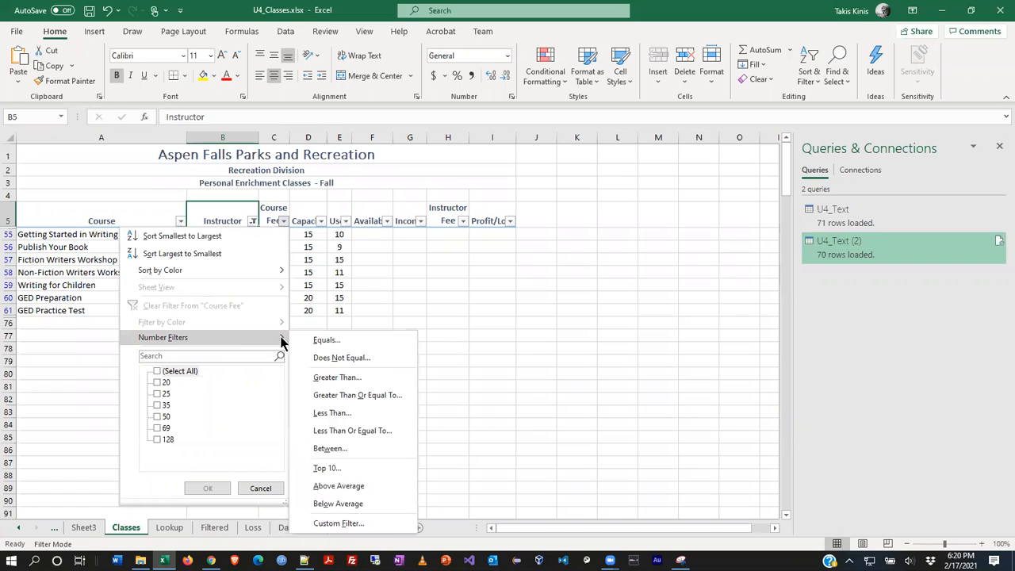
click(366, 396)
text(50)
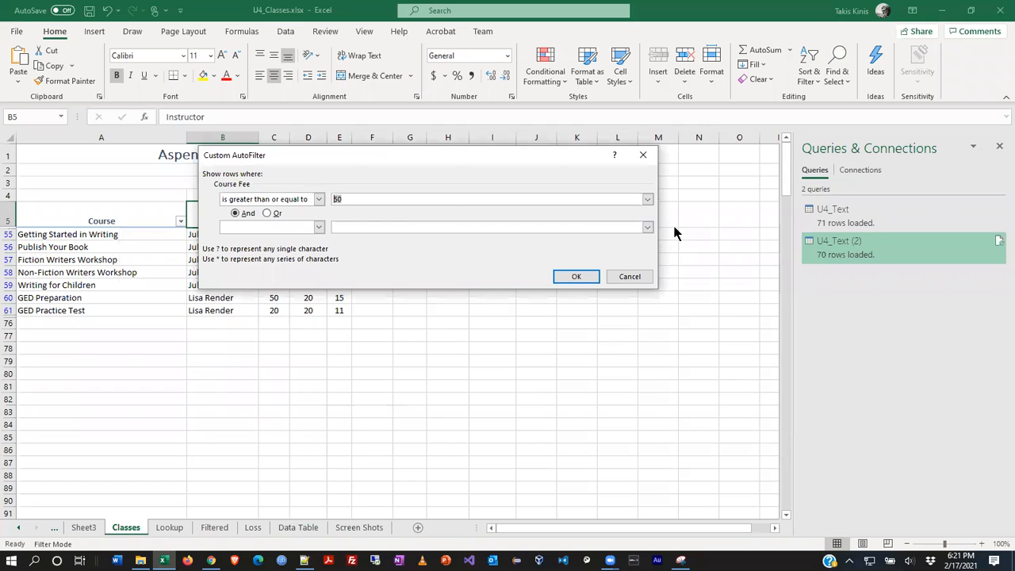
click(647, 199)
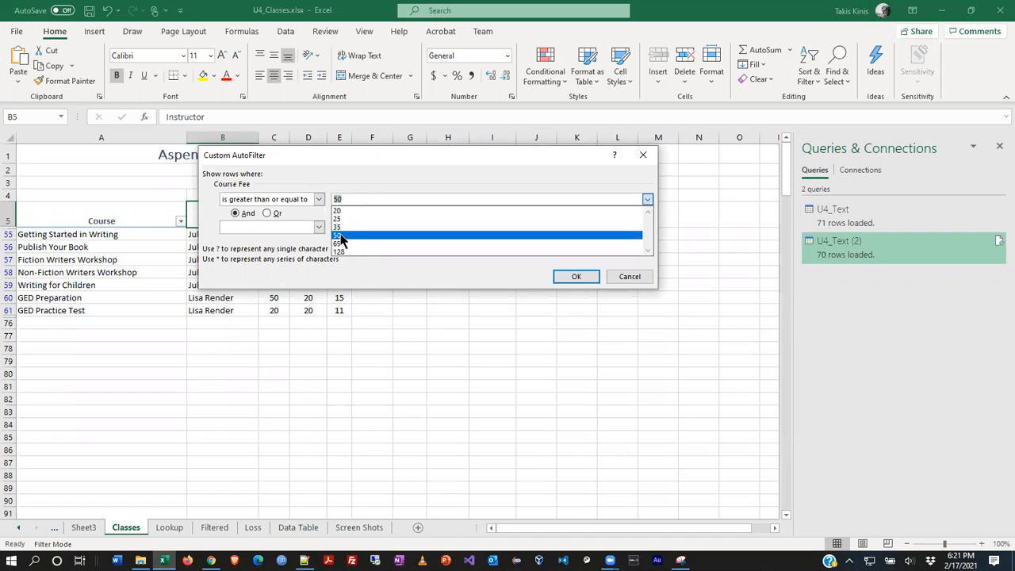
click(354, 199)
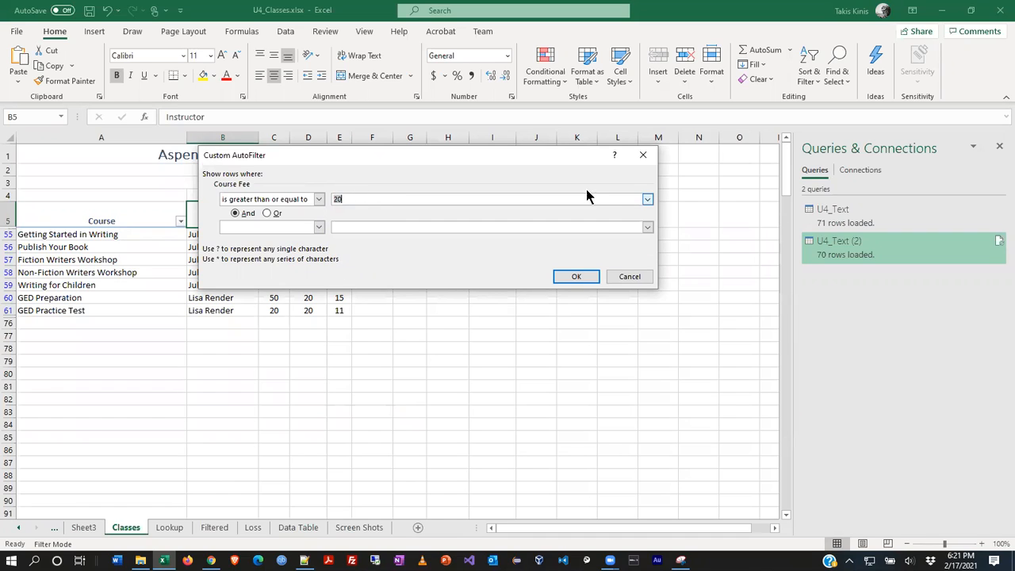
click(647, 199)
click(368, 235)
click(242, 214)
click(340, 199)
click(585, 281)
click(577, 277)
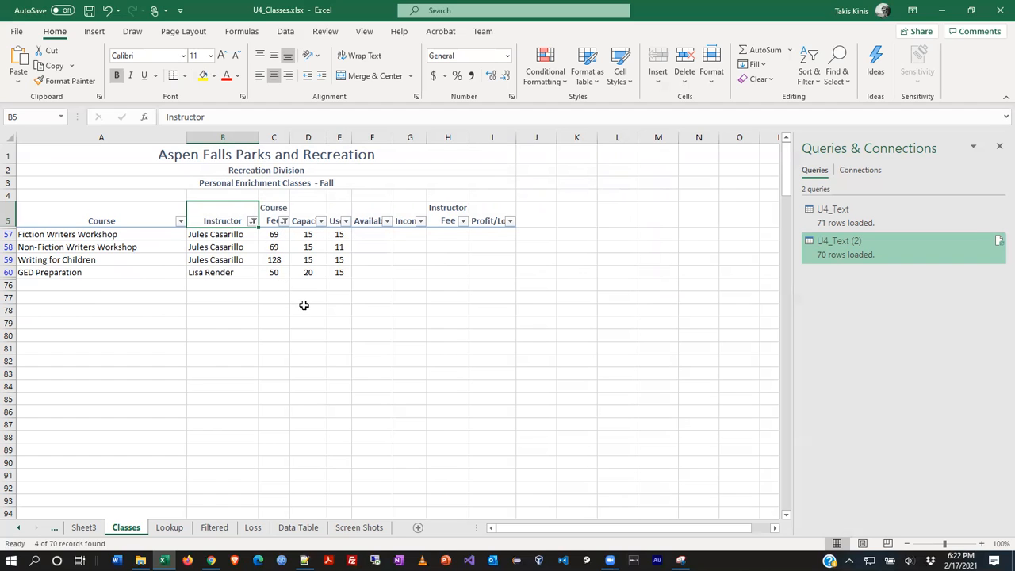
Switch to Snipping Tool and capture a new snip of the filtered Classes table, from the row 5 headers to just below the GED Preparation row.
click(681, 560)
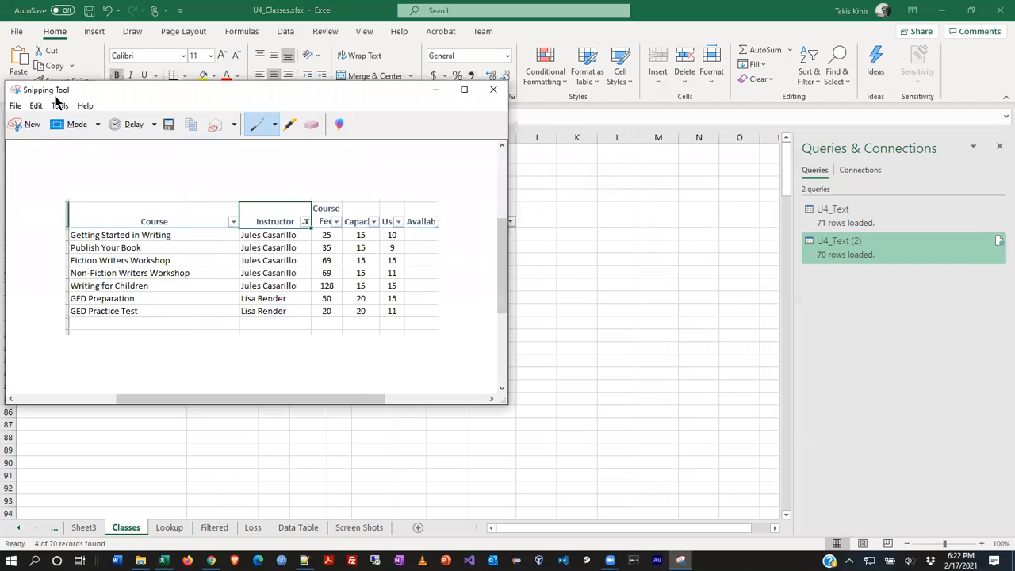
click(24, 124)
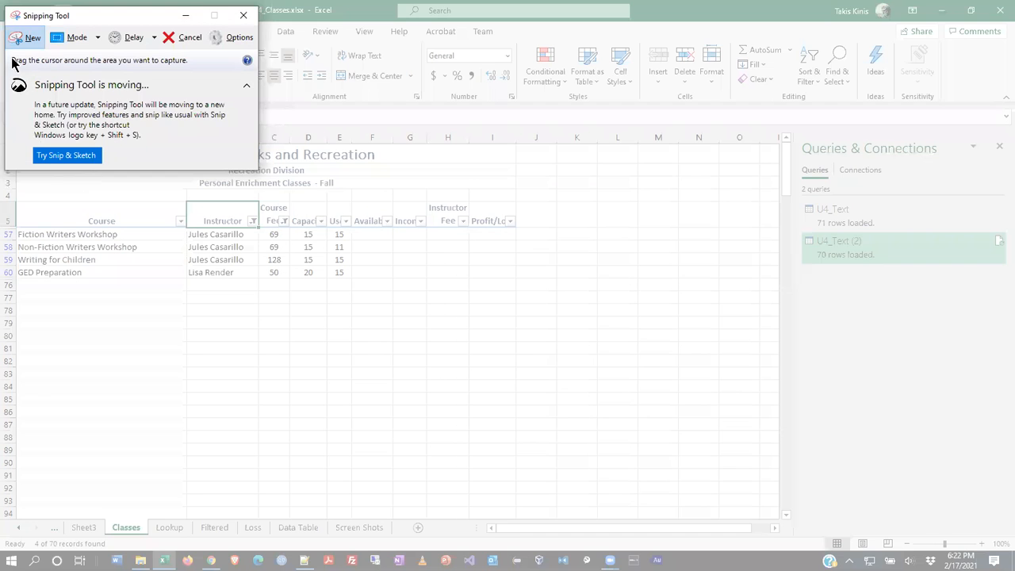
click(17, 37)
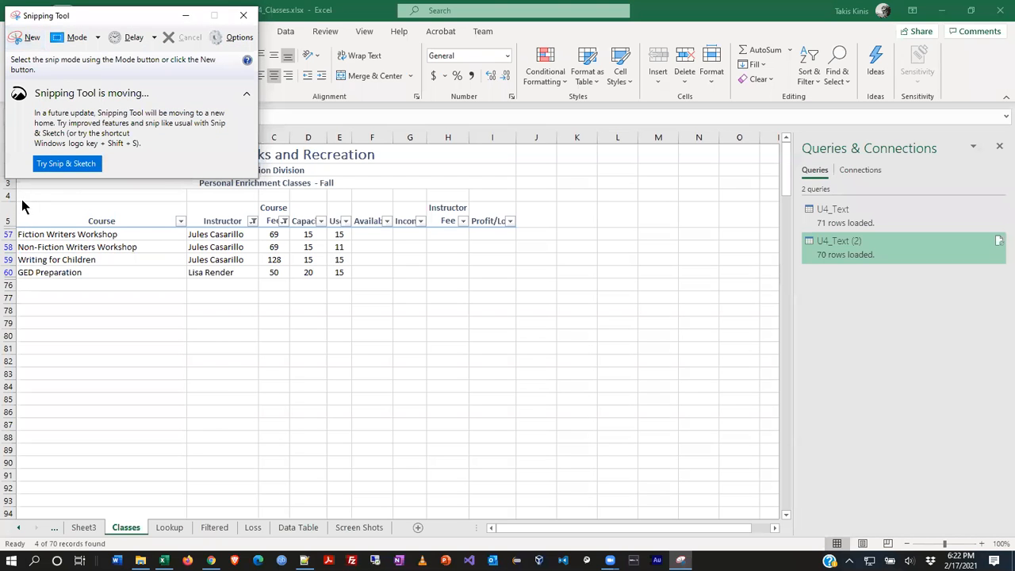
click(27, 37)
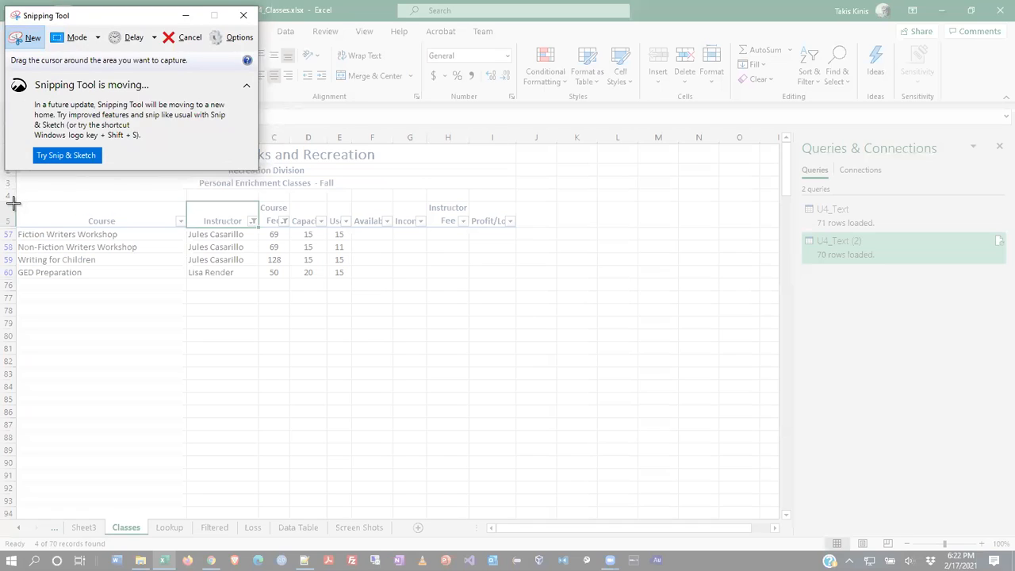
drag(7, 201, 374, 301)
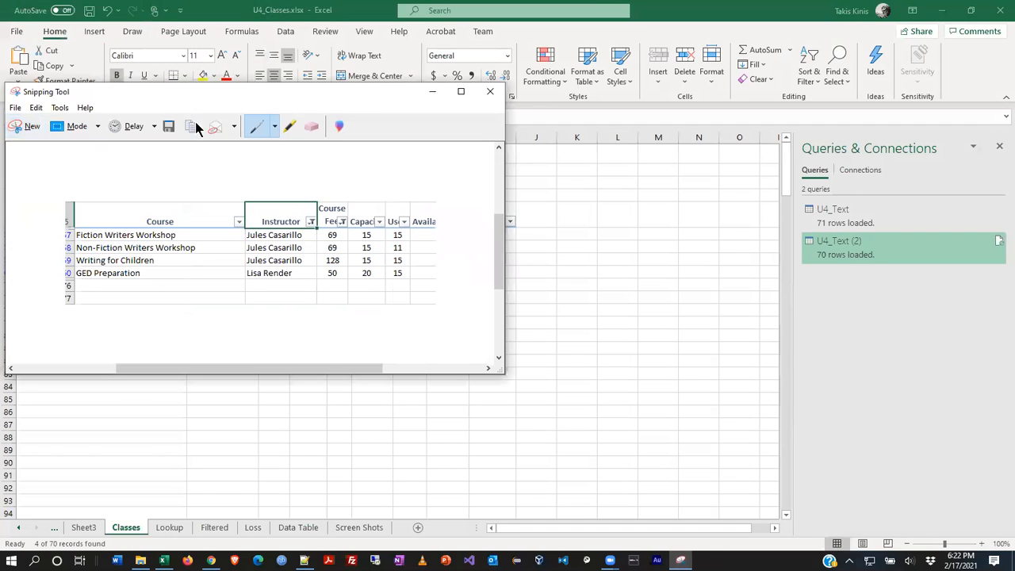
Paste the new snip into the Screen Shots sheet at cell B16, below the first picture.
click(362, 529)
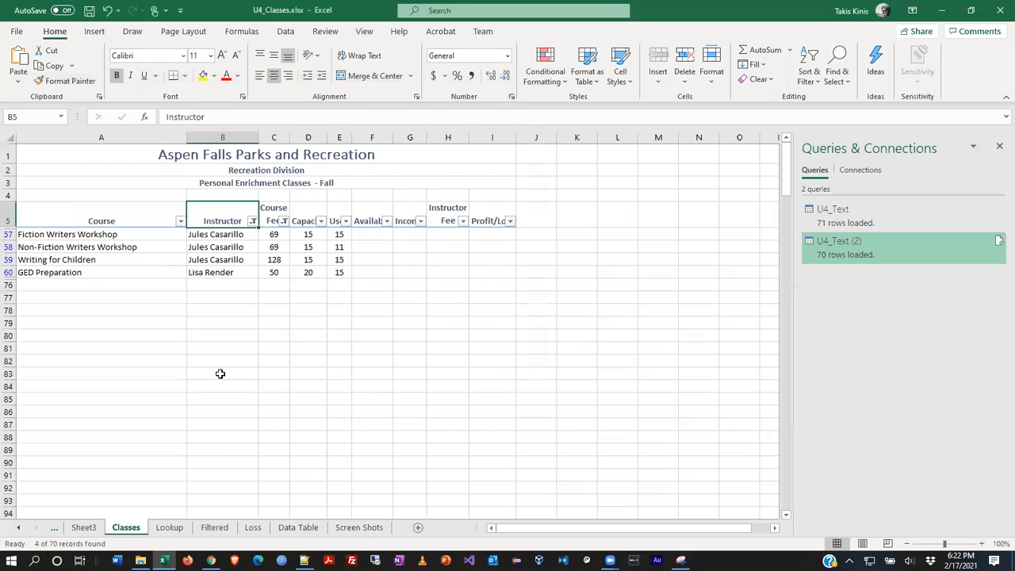
click(364, 529)
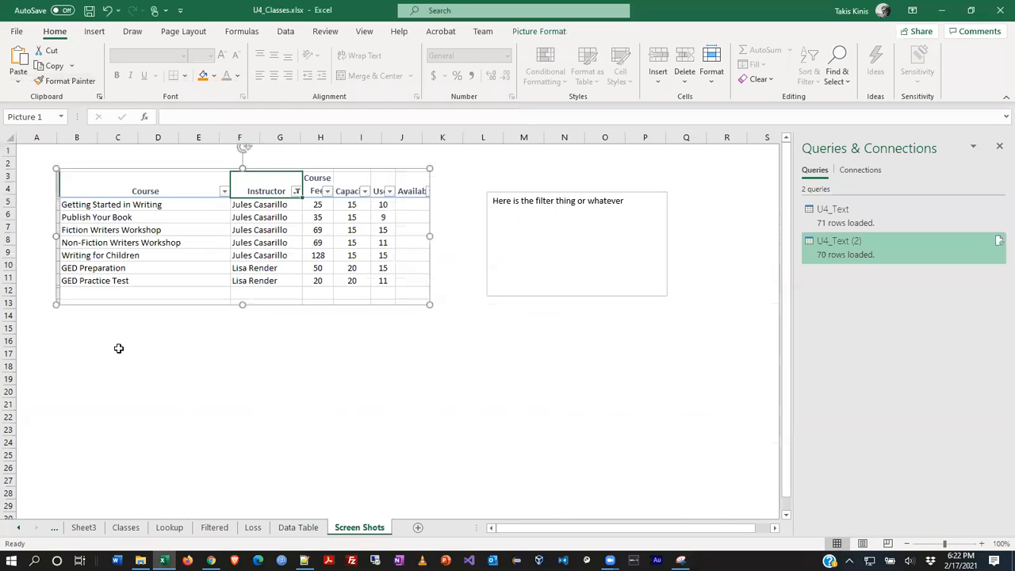
click(60, 340)
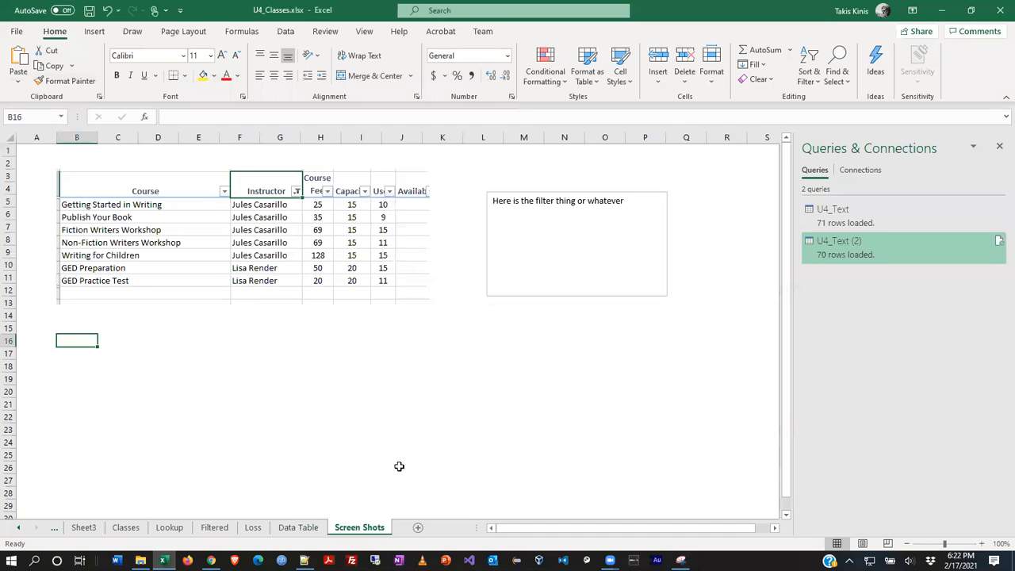
key(ctrl+v)
scroll(402, 407, down, 2)
scroll(403, 401, up, 2)
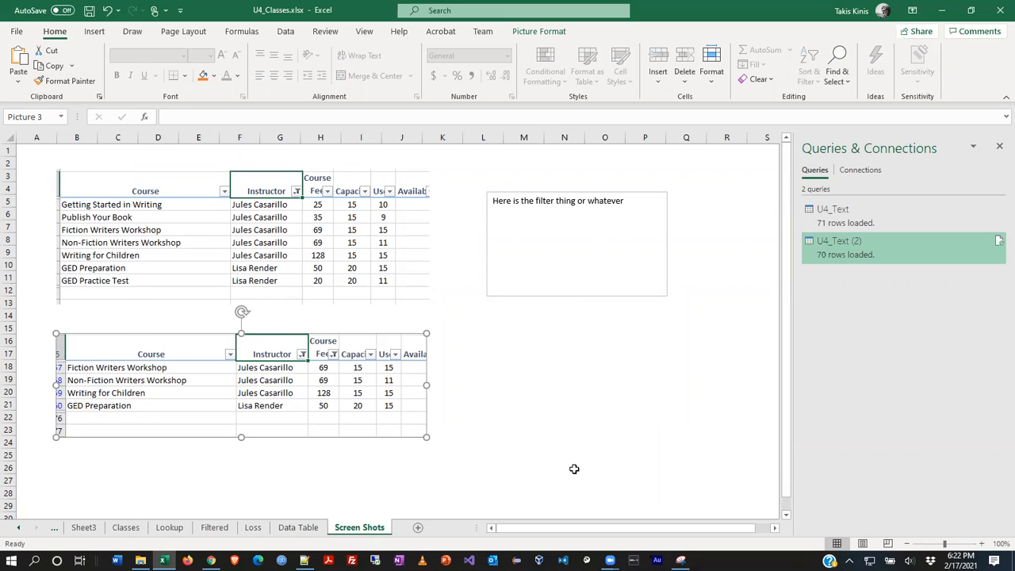
Return to the Classes sheet, switch to the assignment PDF in Chrome, and read the instruction about copying the displayed rows.
key(alt+Tab)
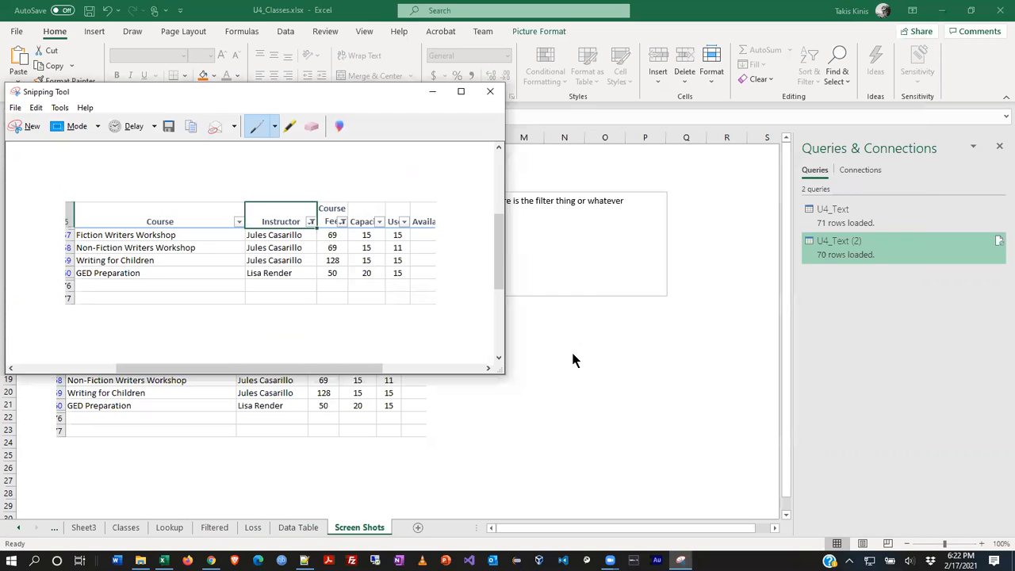
key(alt+Tab)
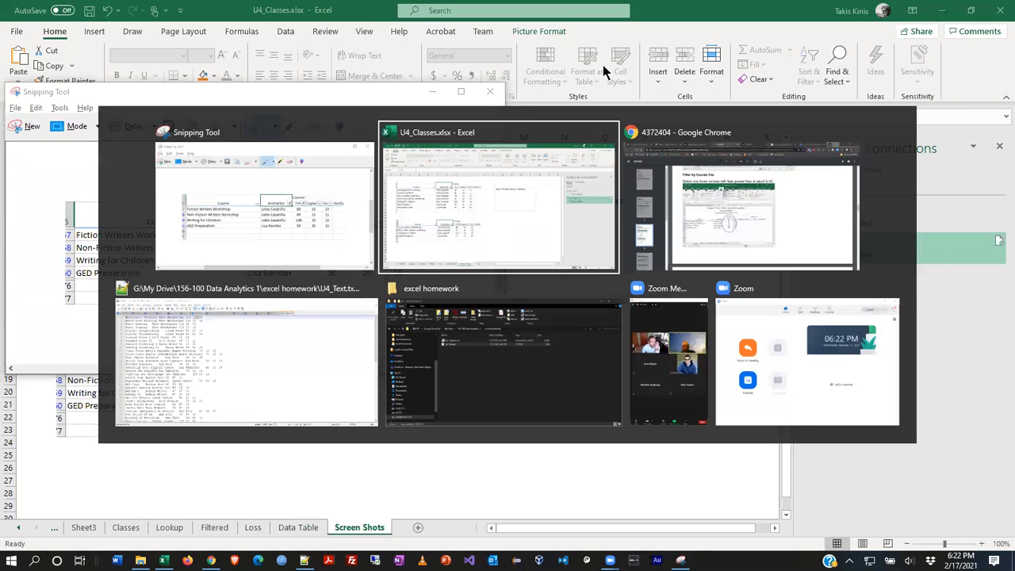
click(499, 147)
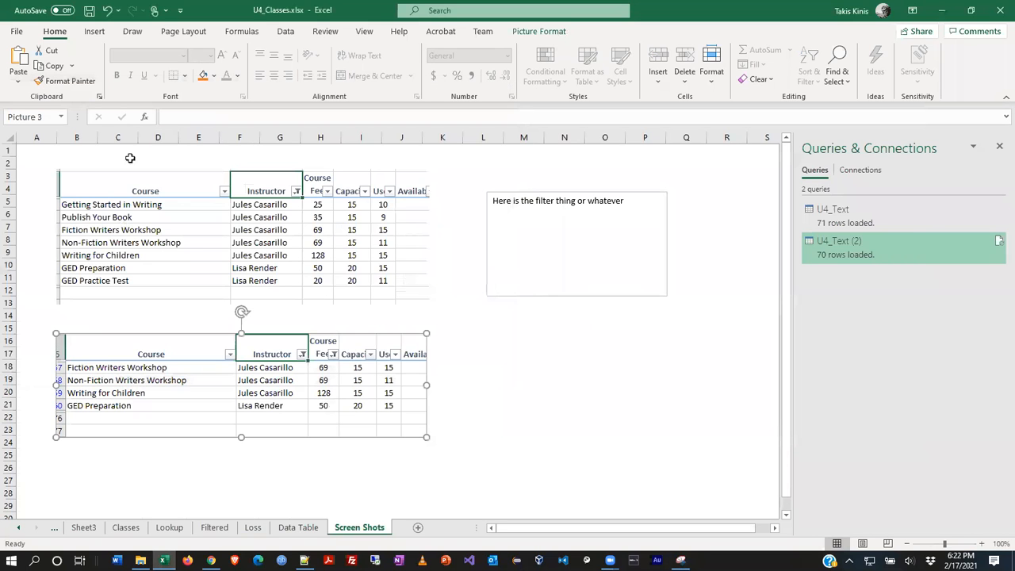
click(123, 528)
key(alt+Tab)
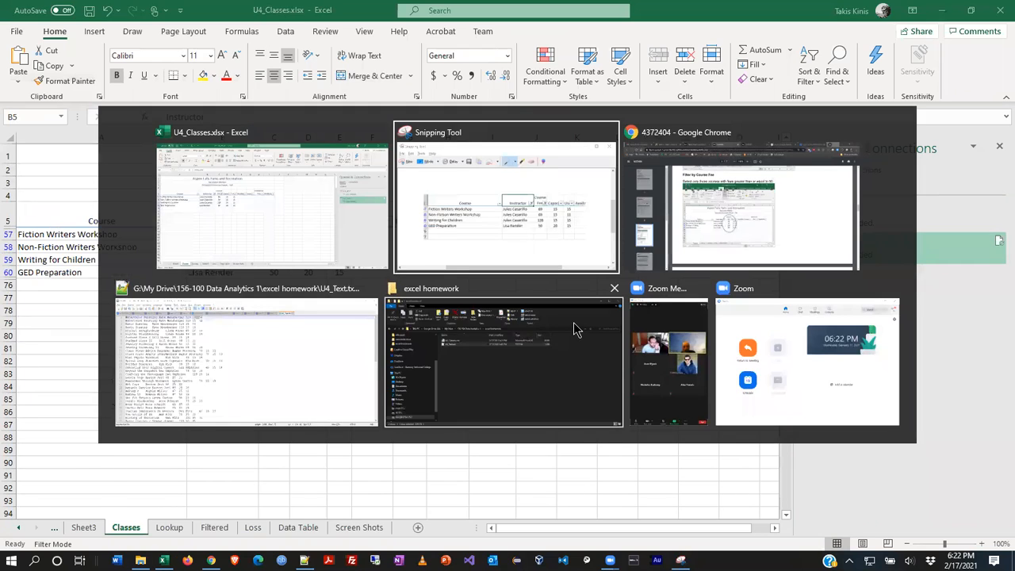
key(alt+Tab)
scroll(673, 385, down, 10)
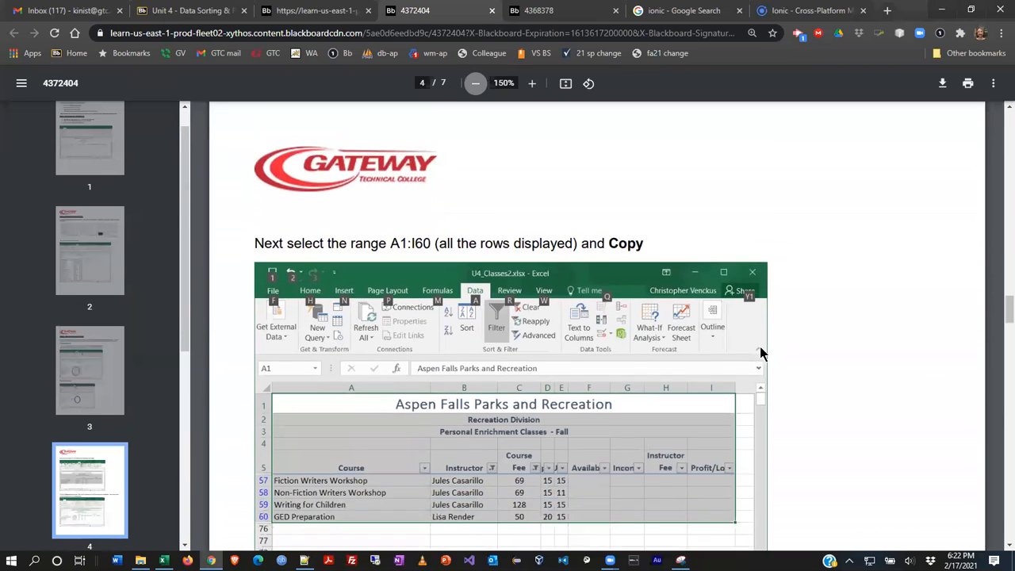
scroll(759, 352, down, 3)
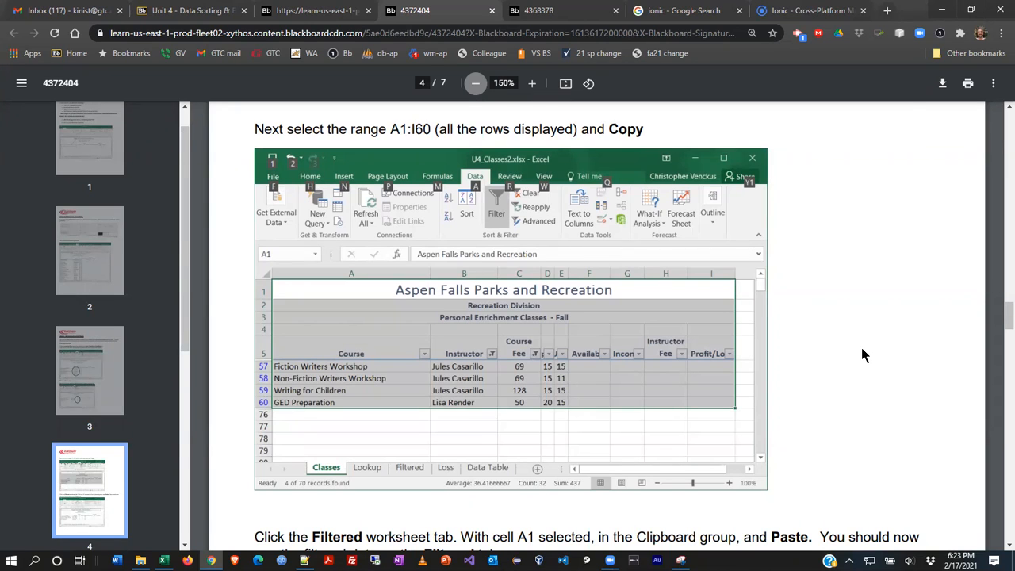
Copy the displayed range A1:I60 on the workbook's Classes sheet, checking the PDF's instruction for the Filtered sheet.
key(alt+Tab)
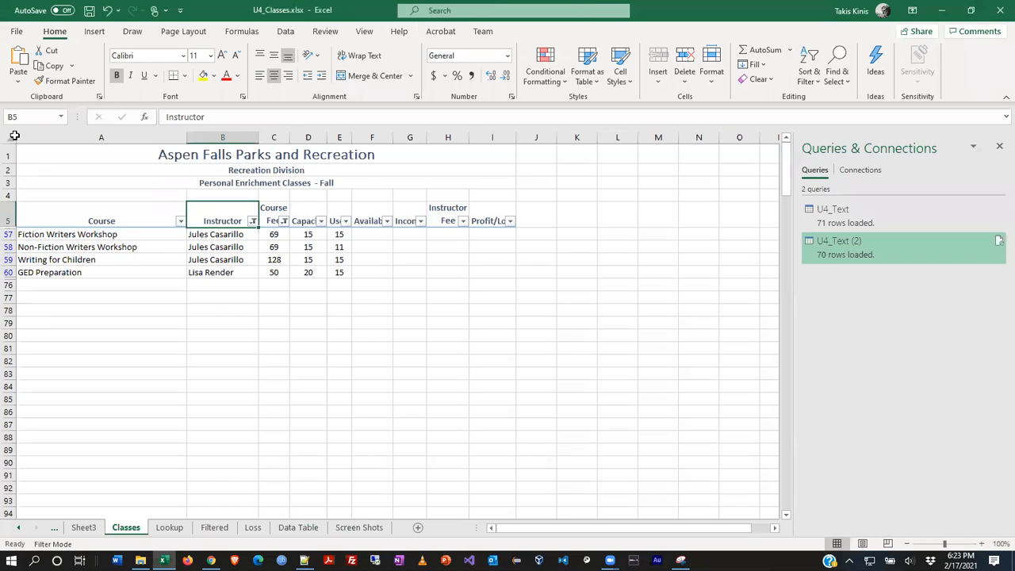
drag(23, 159, 207, 268)
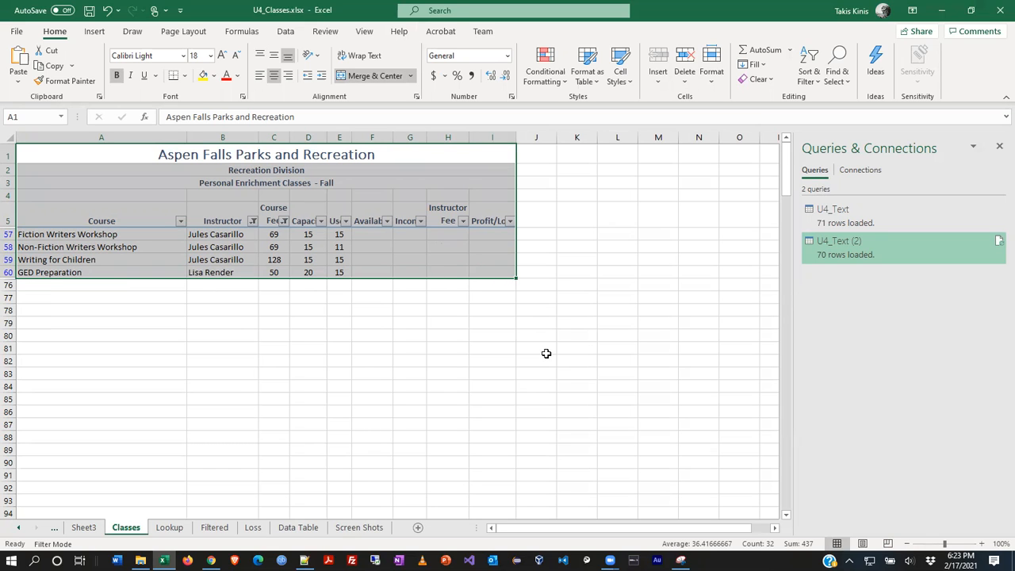
key(alt+Tab)
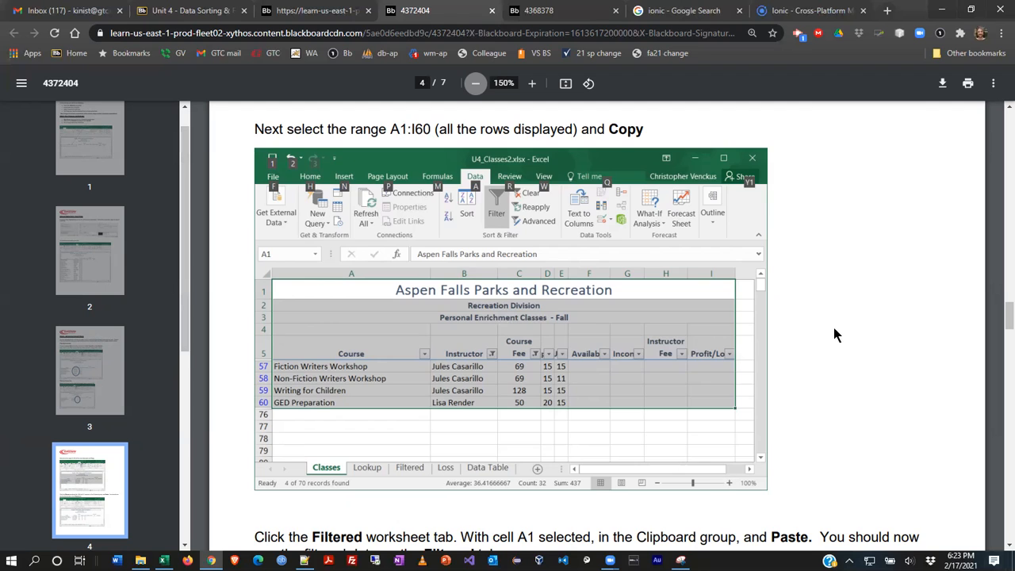
scroll(875, 328, down, 5)
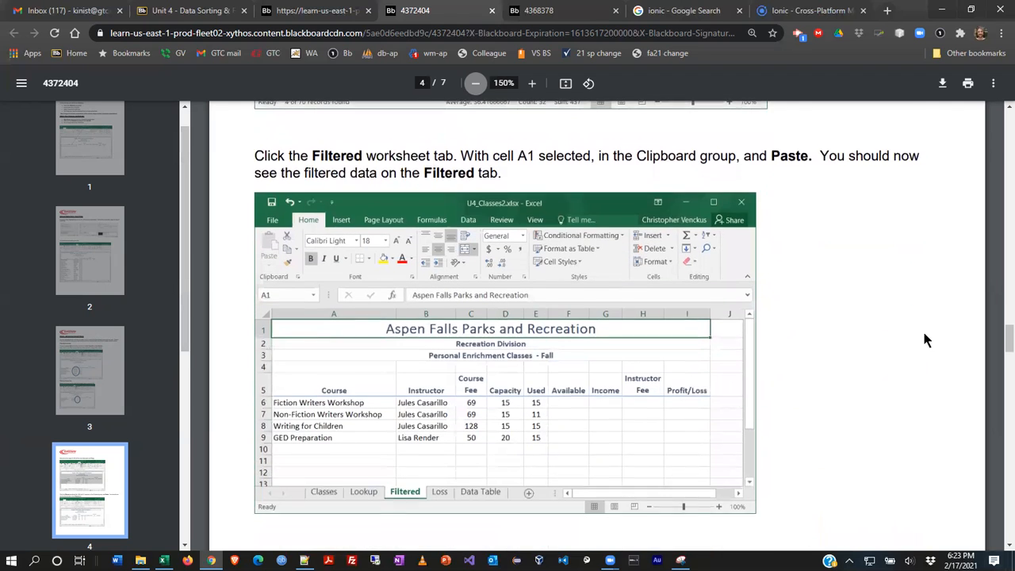
scroll(926, 341, down, 2)
scroll(926, 339, up, 1)
key(alt+Tab)
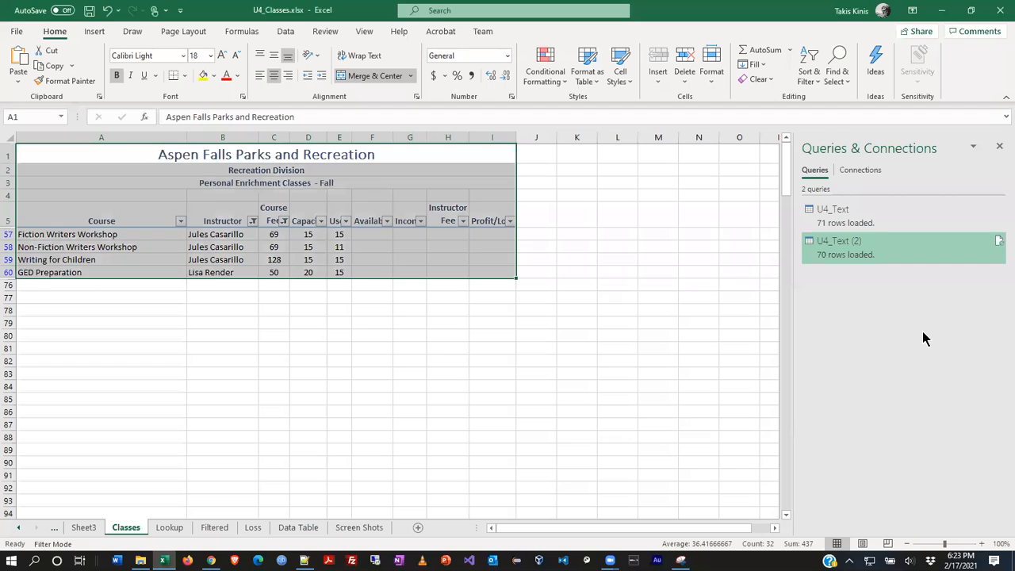
click(48, 66)
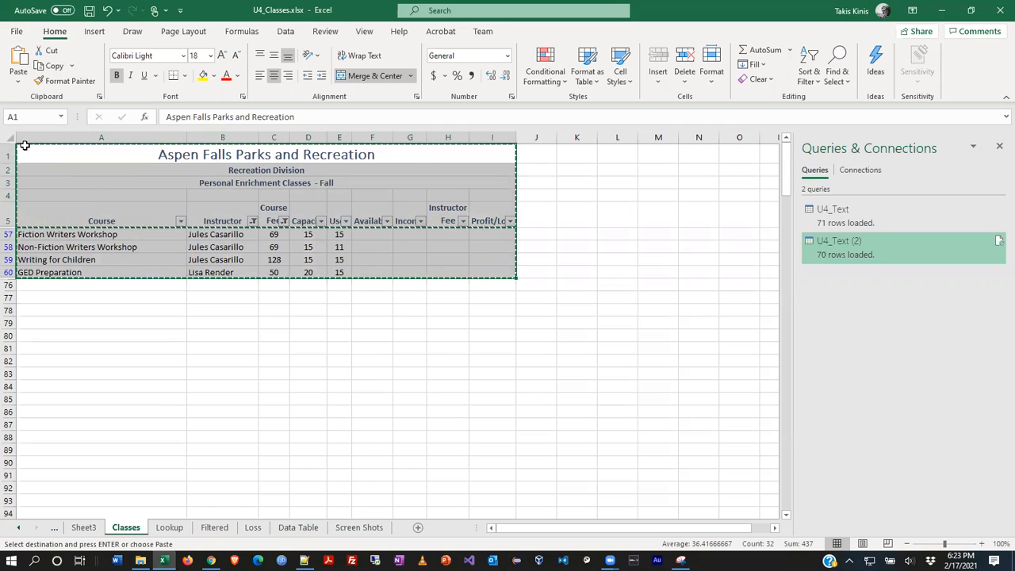
key(Escape)
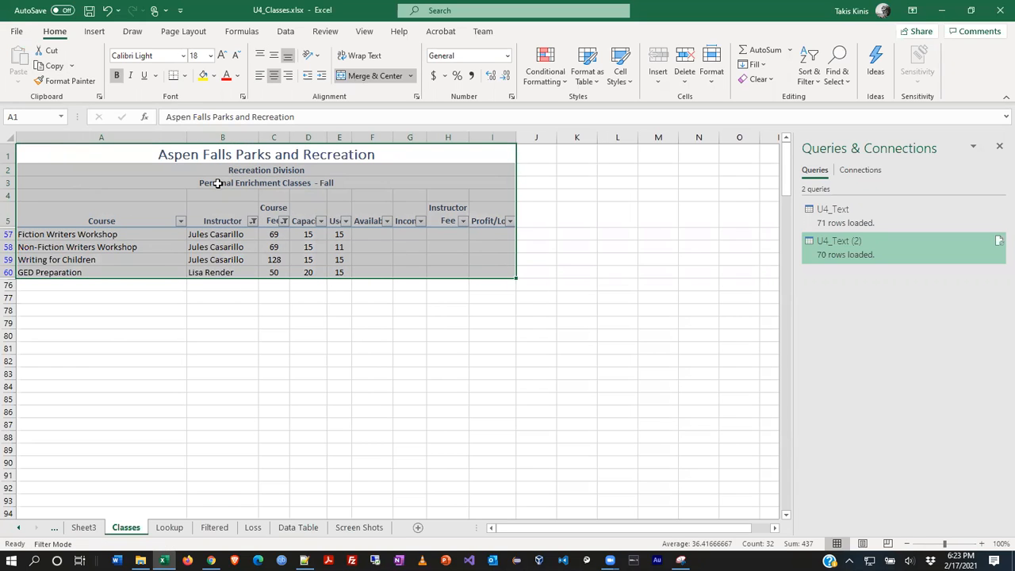
key(ctrl+c)
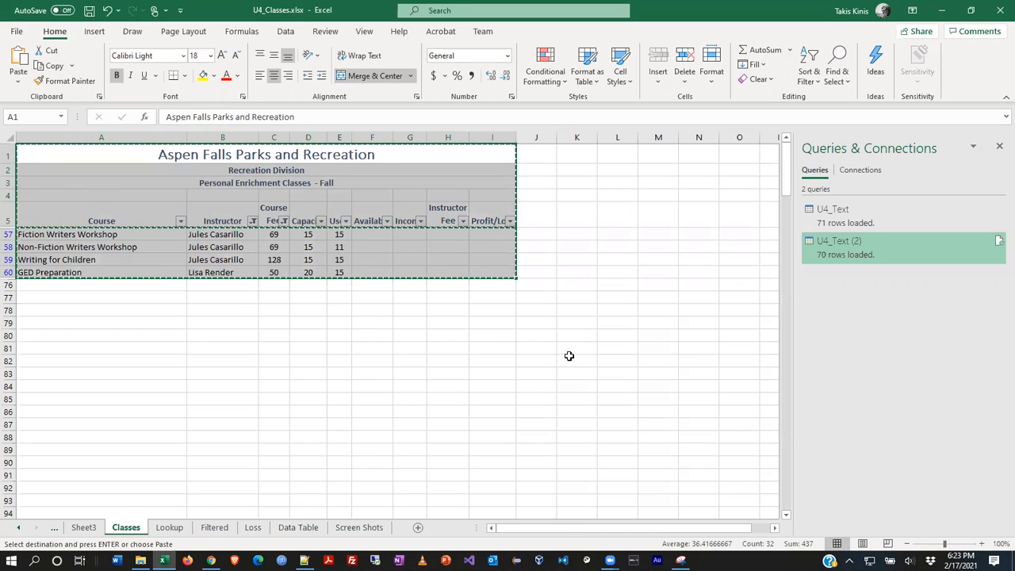
Paste the copied range with the standard paste option into the Filtered sheet starting at cell A1, and deselect it.
key(alt+Tab)
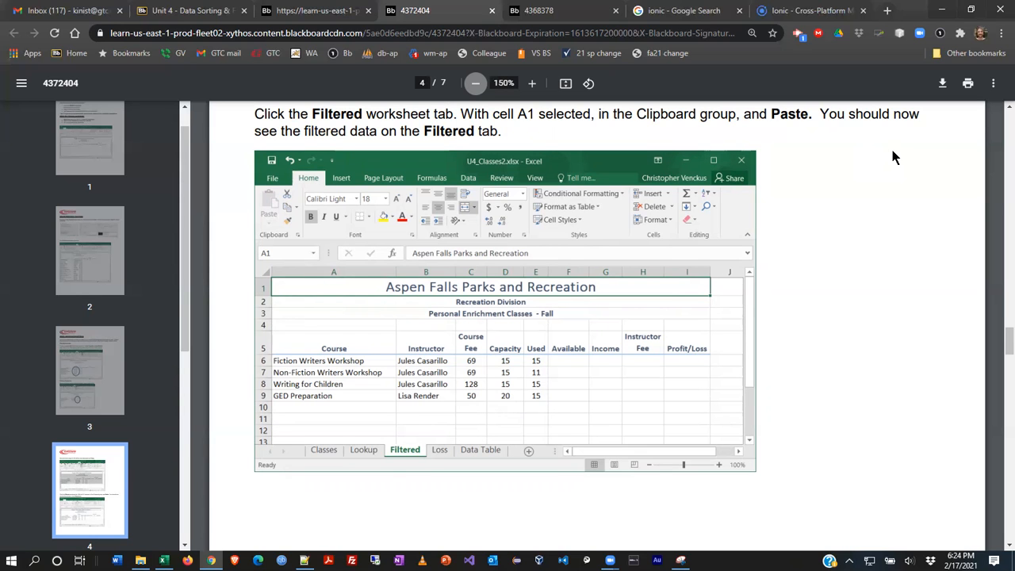
key(alt+Tab)
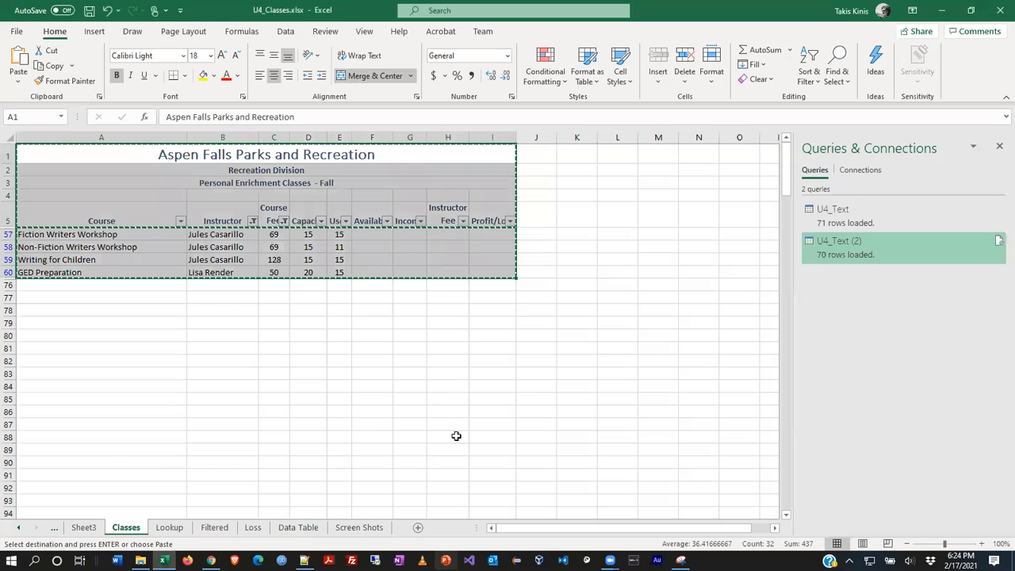
click(217, 531)
right_click(67, 161)
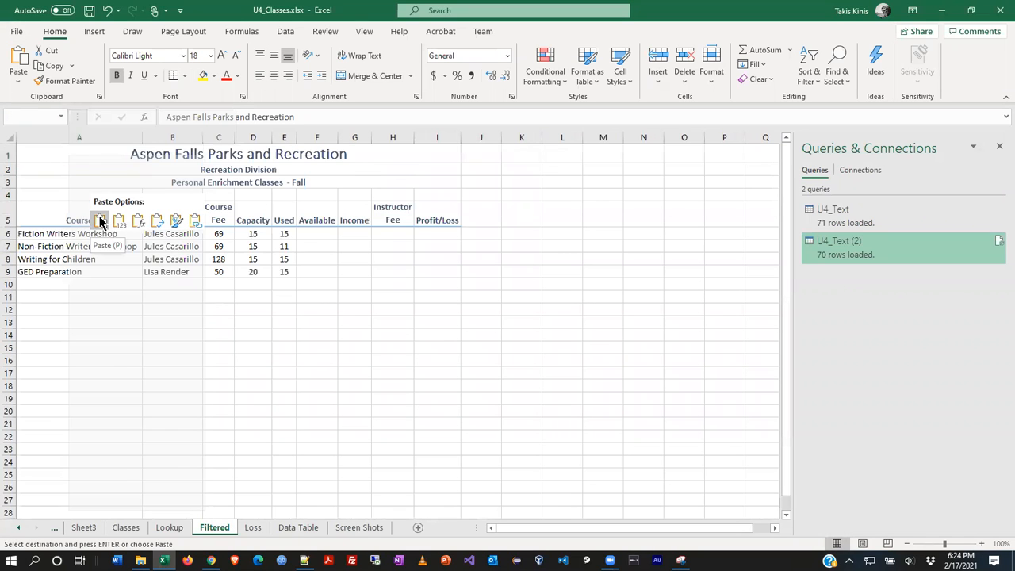
click(100, 220)
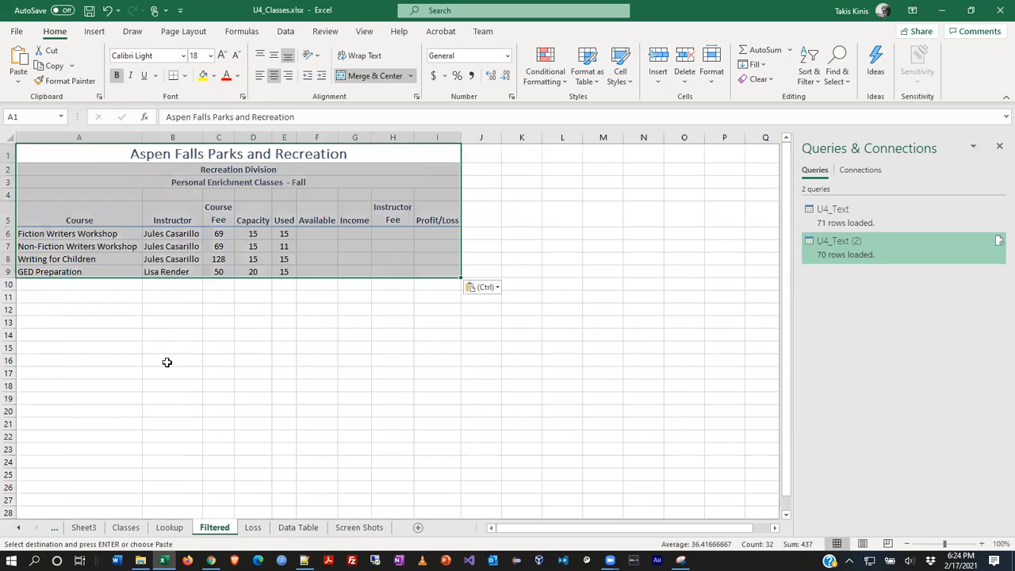
click(168, 363)
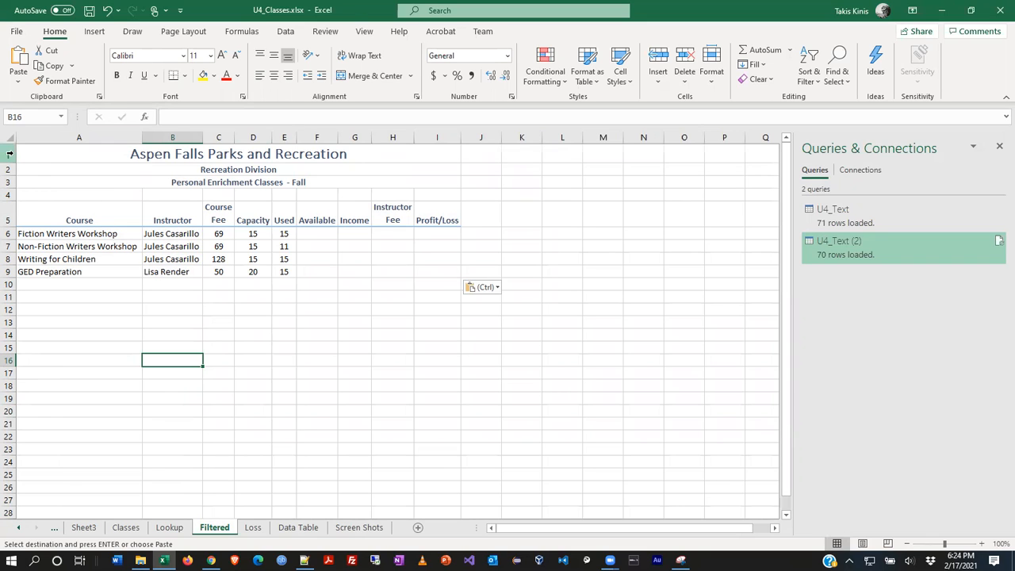
drag(48, 158, 430, 278)
click(379, 337)
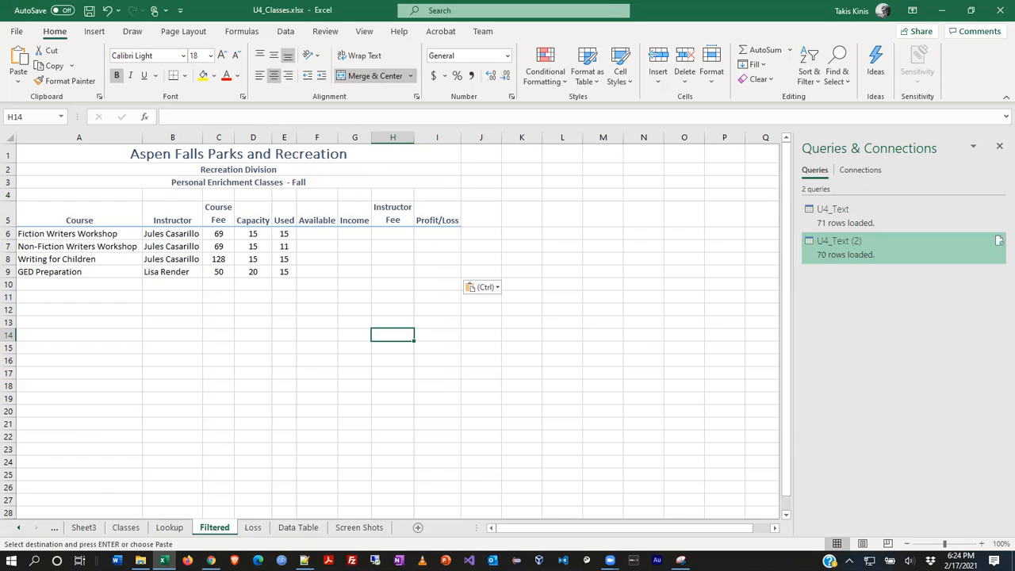
Switch to the assignment PDF in Chrome and read the instruction about removing the custom filter from the Classes sheet.
key(alt+Tab)
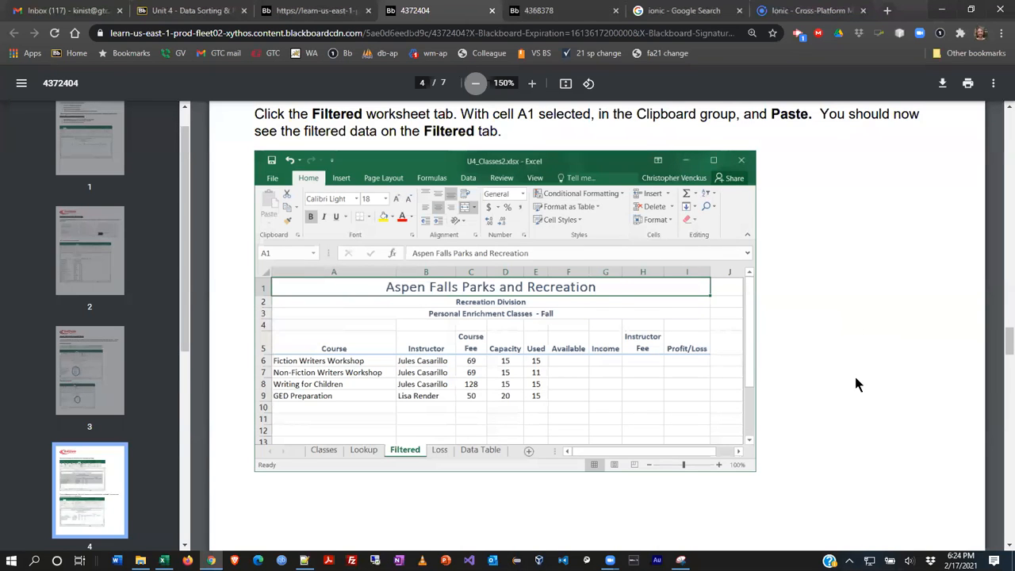
scroll(856, 379, down, 5)
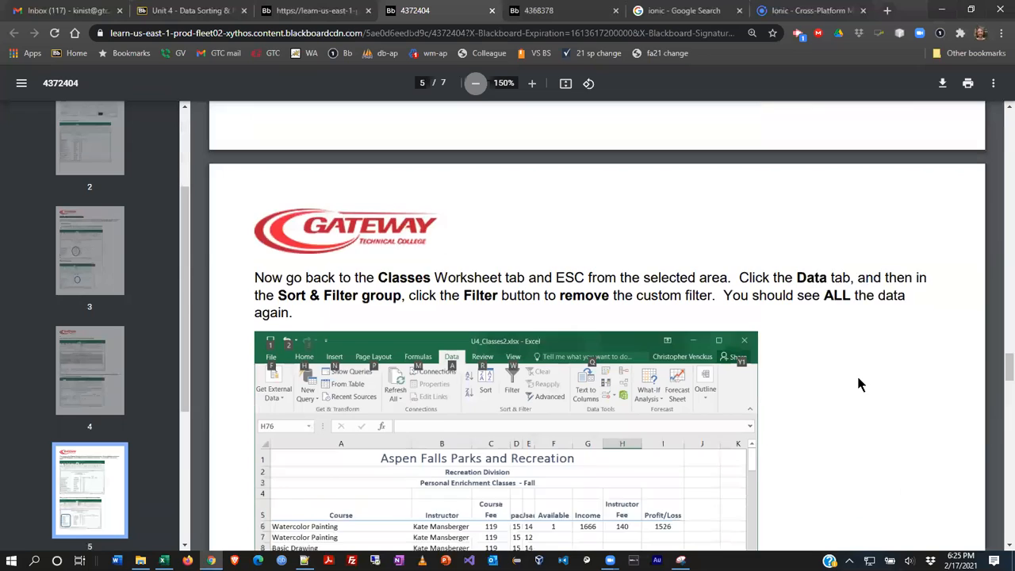
scroll(856, 374, down, 3)
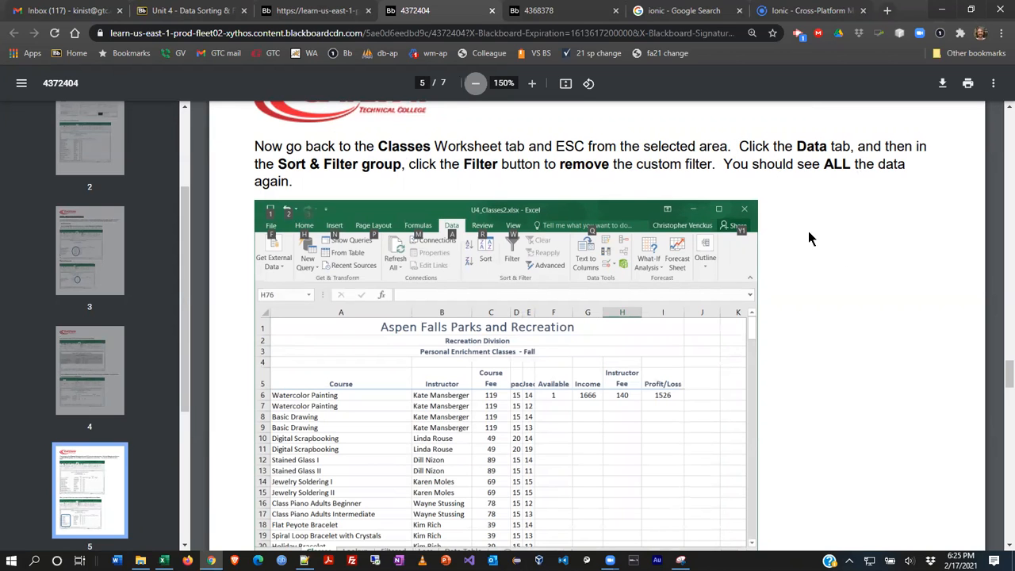
scroll(916, 382, down, 3)
Return to the workbook's Classes sheet, cancel the copy mode, and show all instructors again in the Instructor column's filter.
key(alt+Tab)
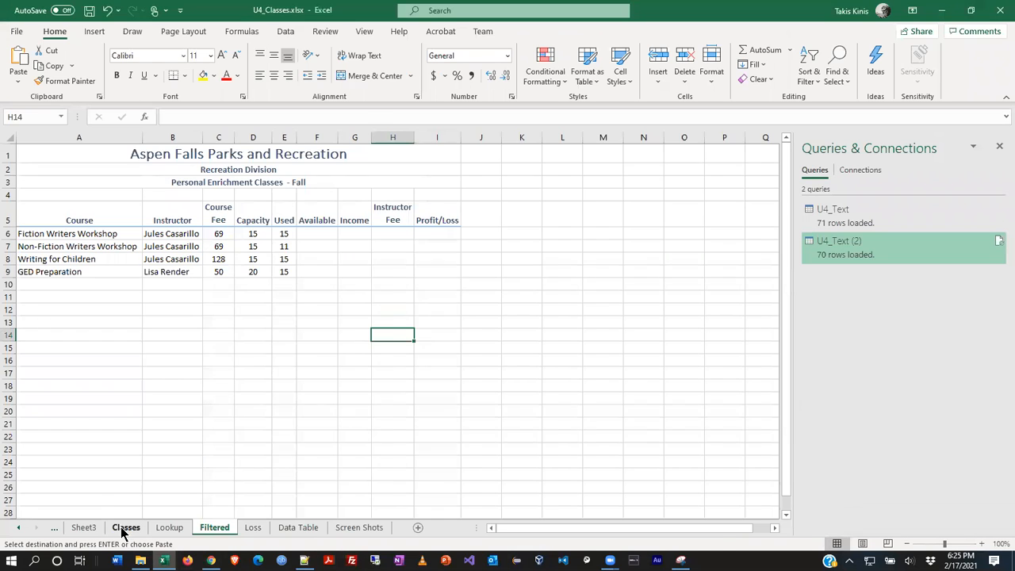
click(125, 527)
key(Escape)
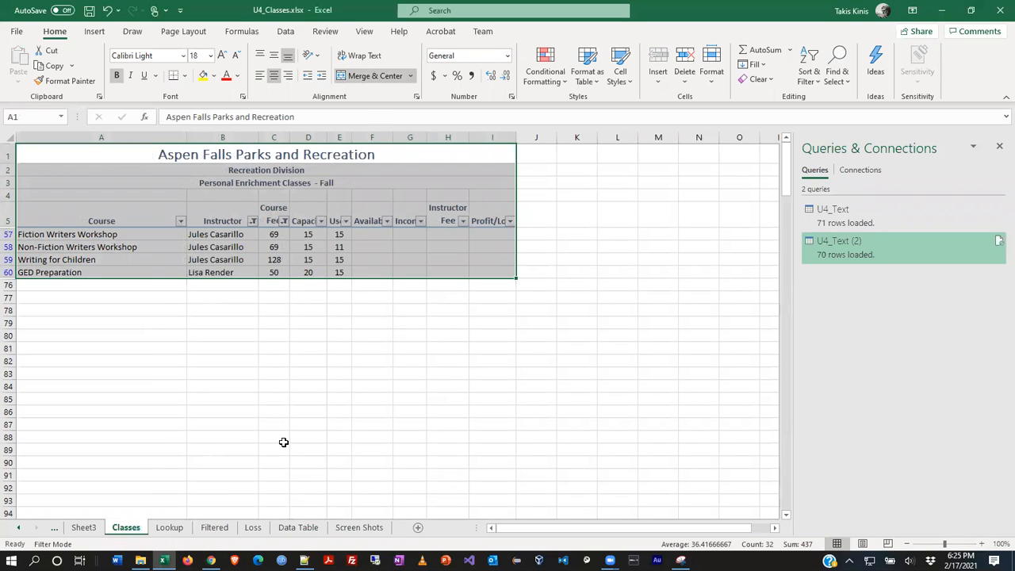
click(252, 222)
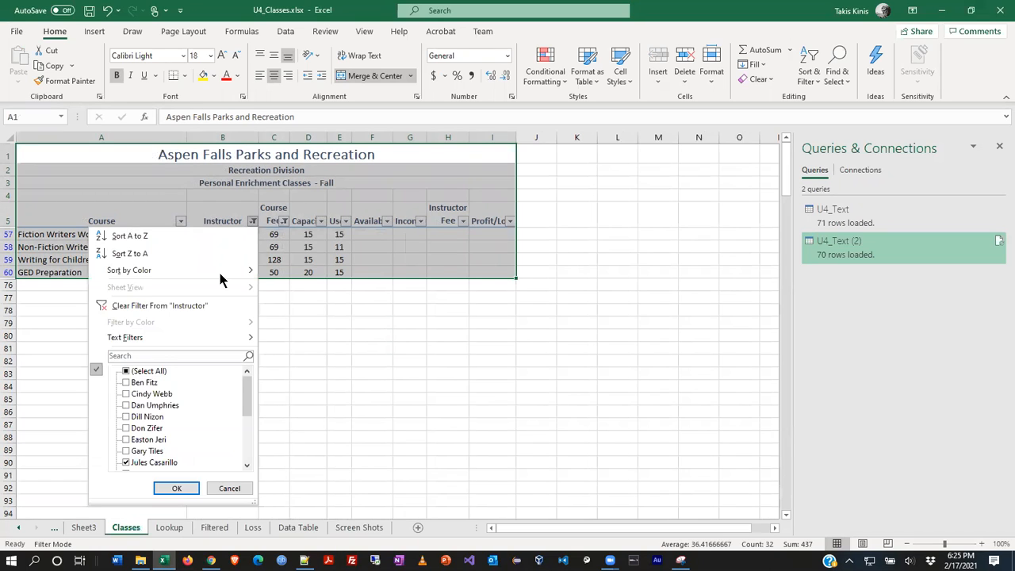
click(125, 371)
click(176, 488)
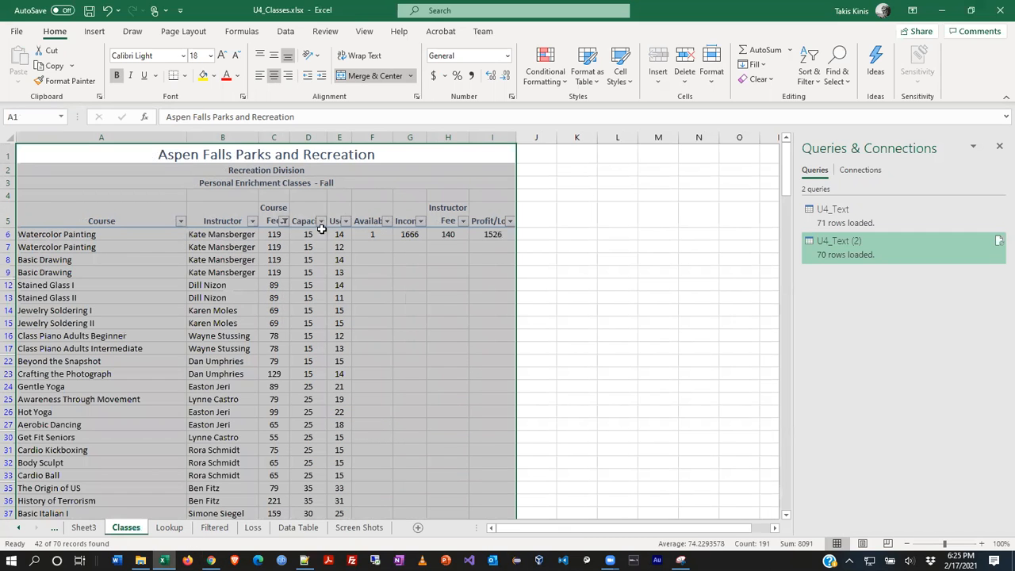
Clear the filter from the Course Fee column so that it no longer restricts the rows.
click(285, 220)
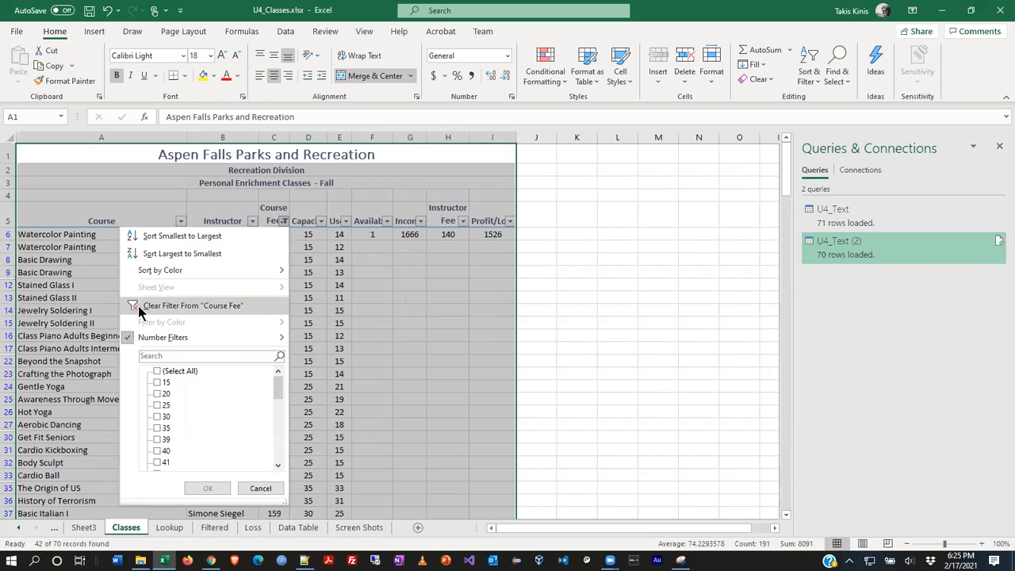
mouse_move(127, 337)
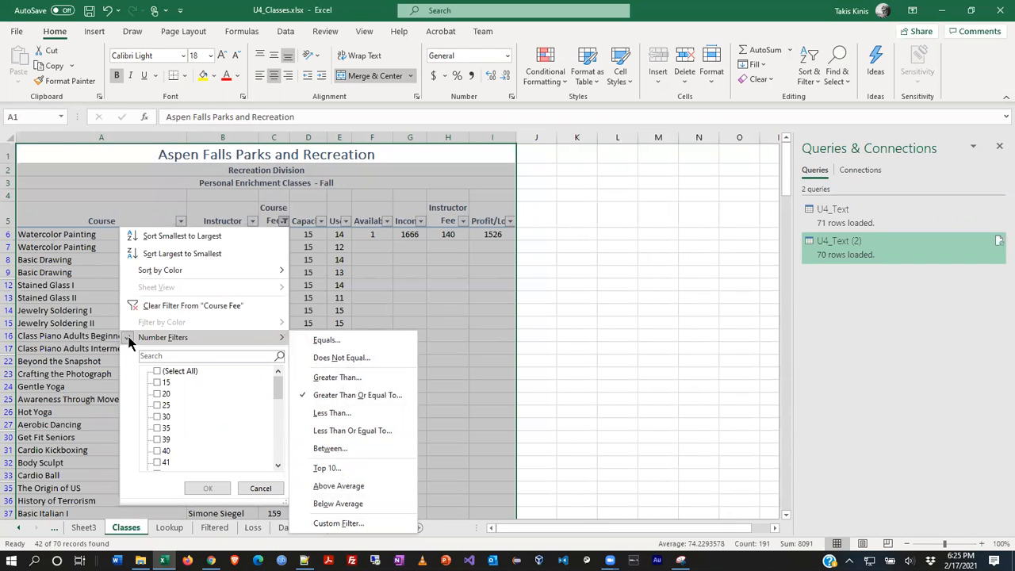
click(159, 307)
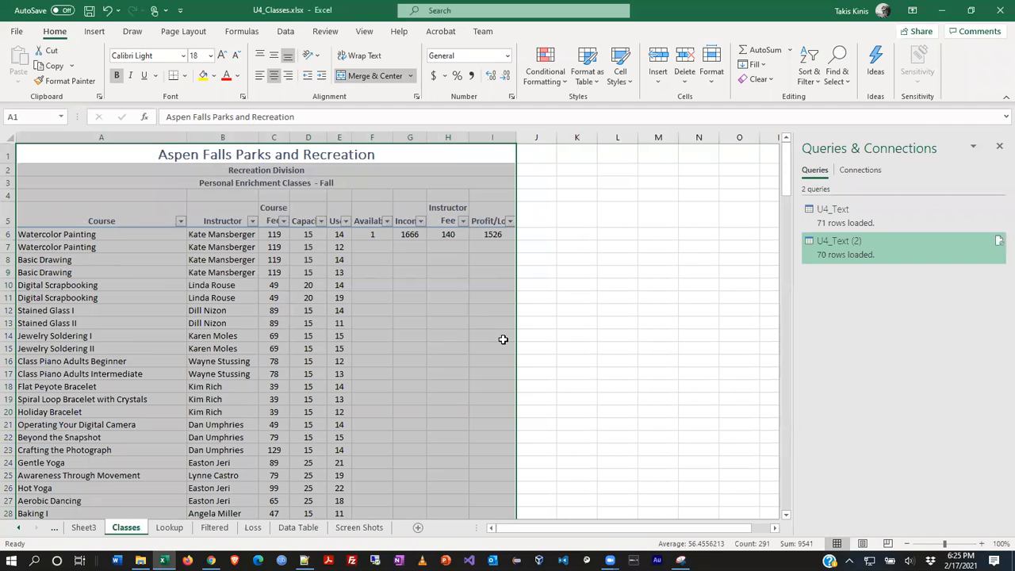
Switch to the assignment PDF in Chrome, recheck the filter removal instruction, and read the next task about filtering courses by their beginning word.
key(alt+Tab)
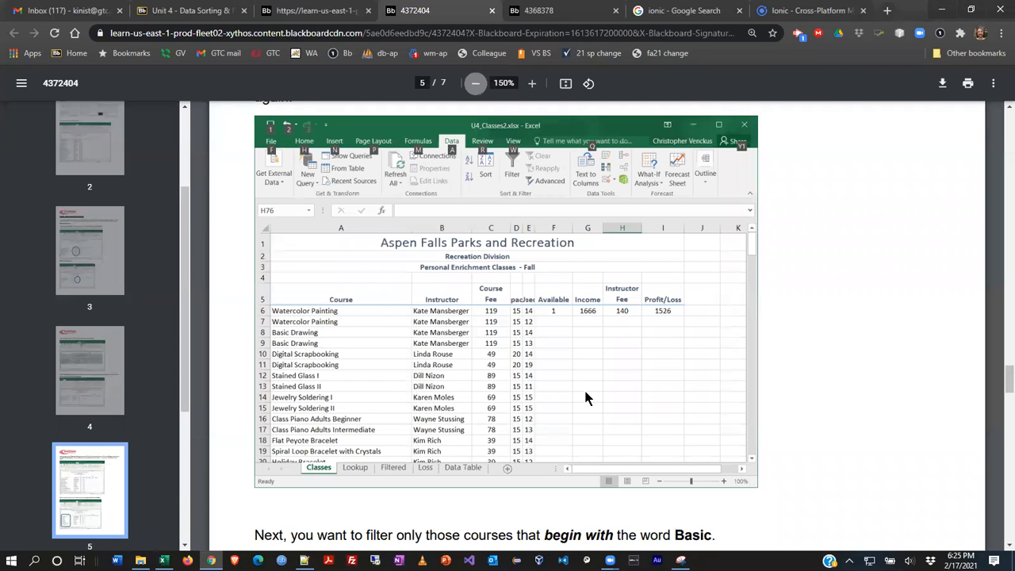
scroll(640, 369, down, 1)
scroll(704, 373, up, 2)
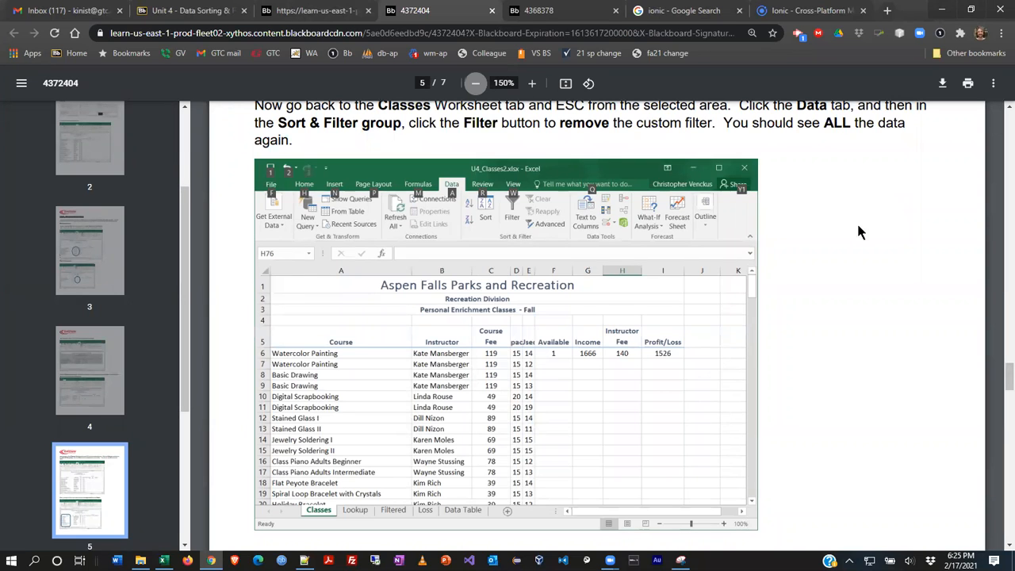
scroll(880, 305, down, 1)
scroll(888, 303, up, 2)
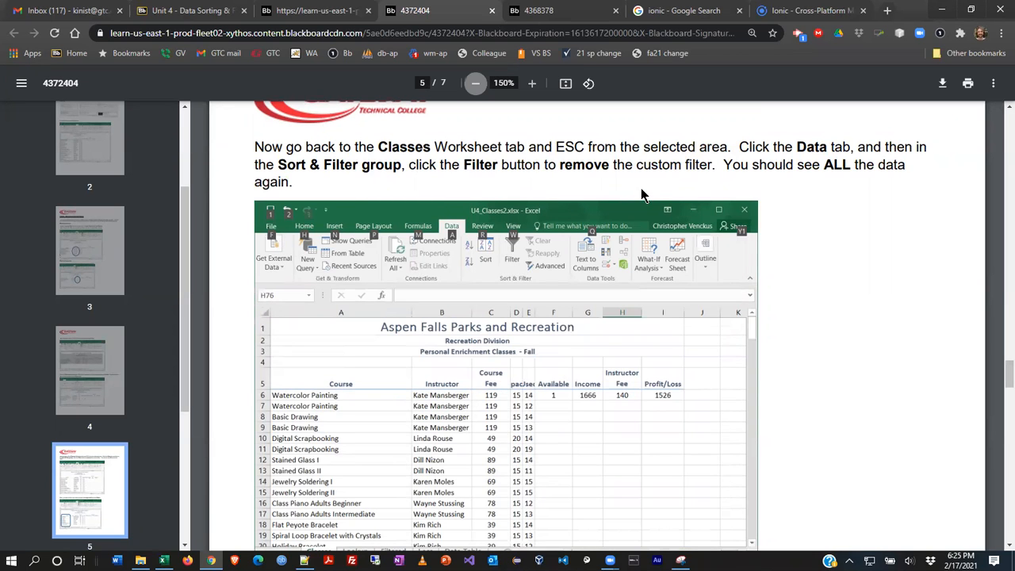
scroll(882, 389, down, 6)
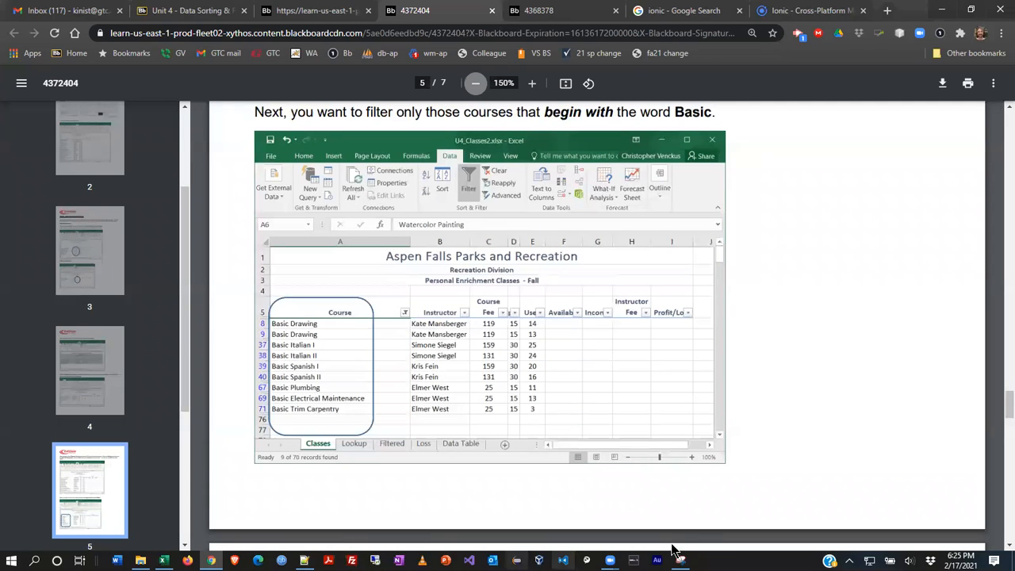
Return to the workbook's Classes sheet, deselect the range, and look through the Course column's filter list for the Basic courses.
key(alt+Tab)
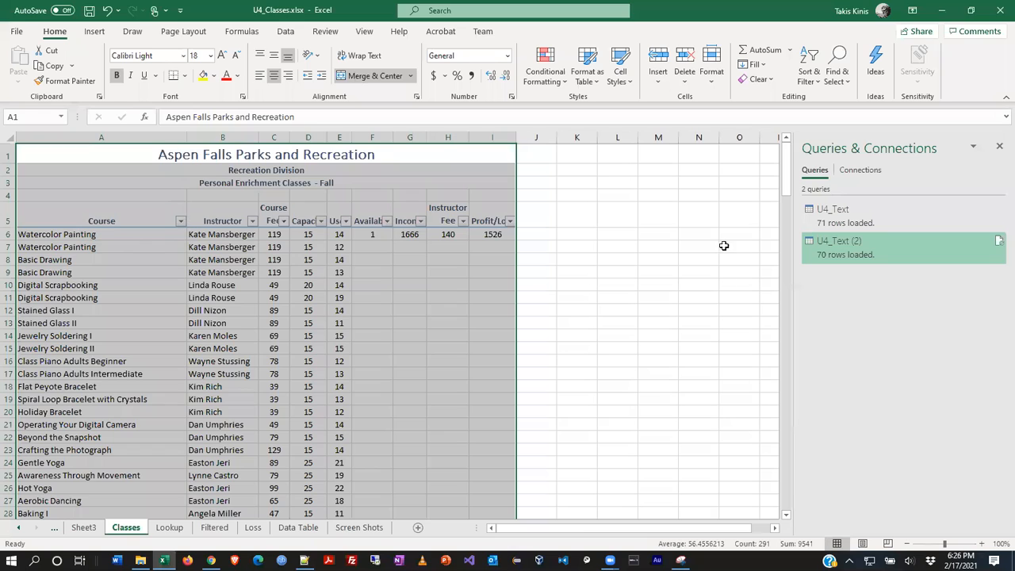
click(644, 310)
click(181, 220)
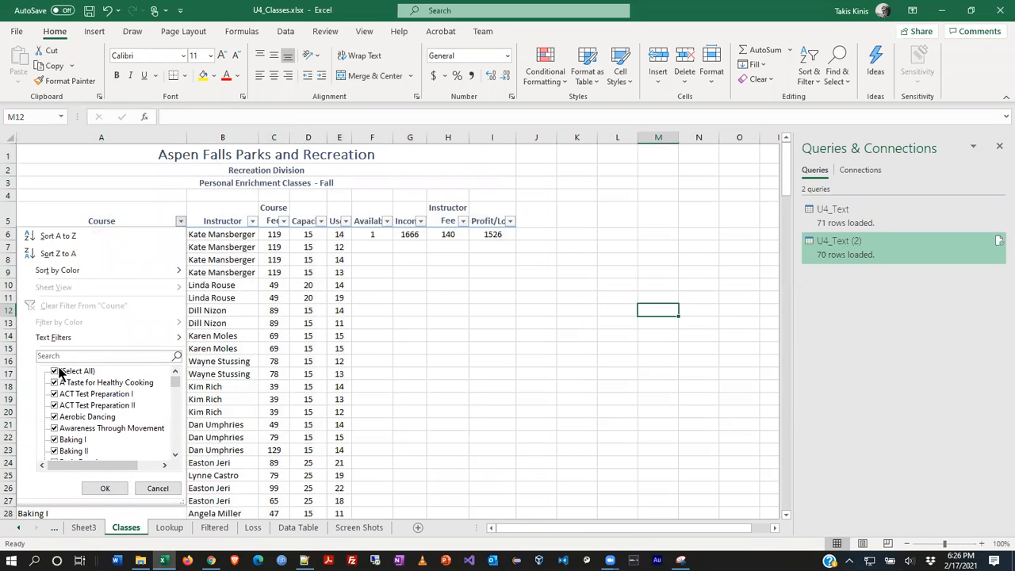
scroll(54, 377, down, 3)
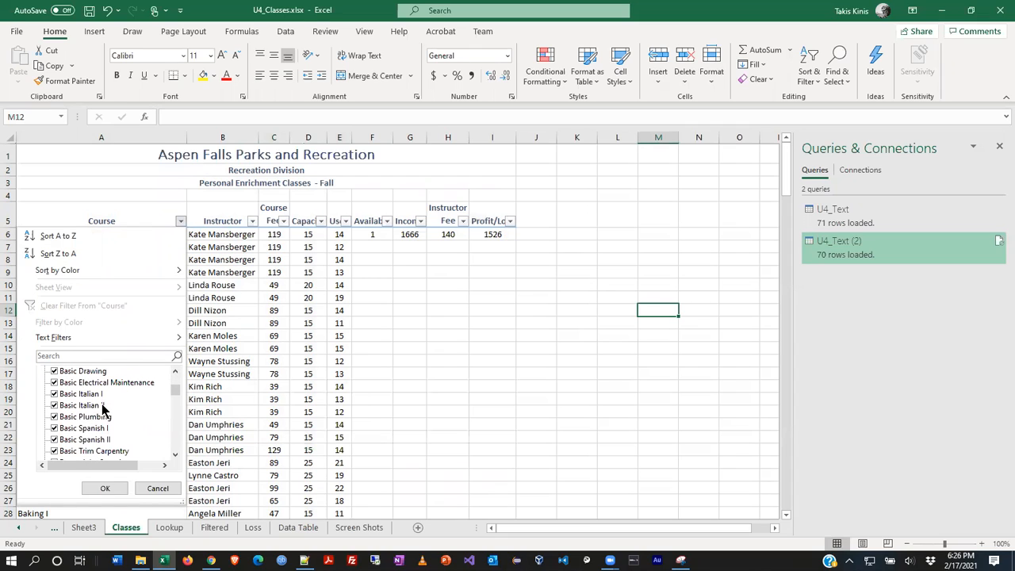
scroll(54, 385, up, 3)
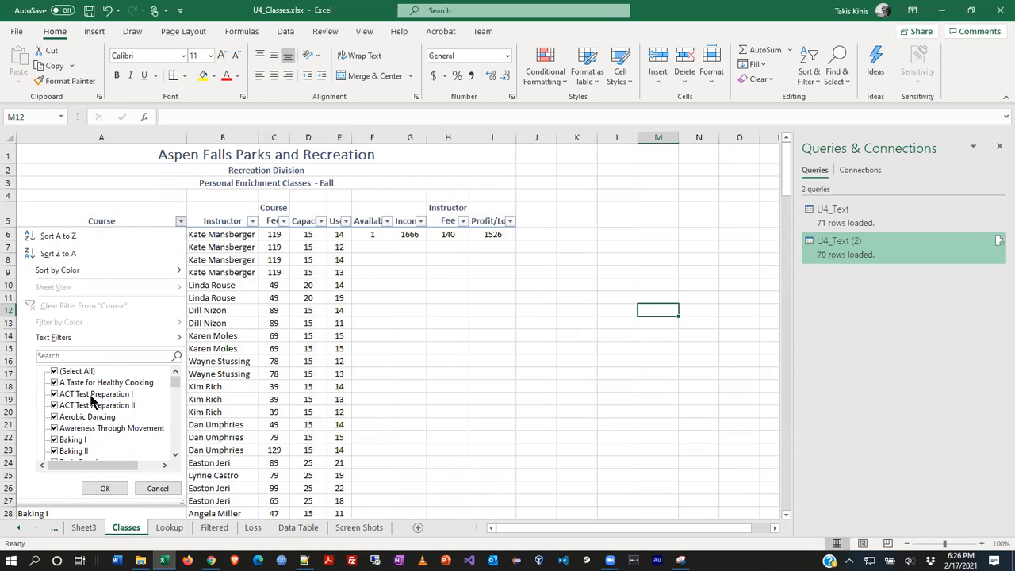
click(54, 370)
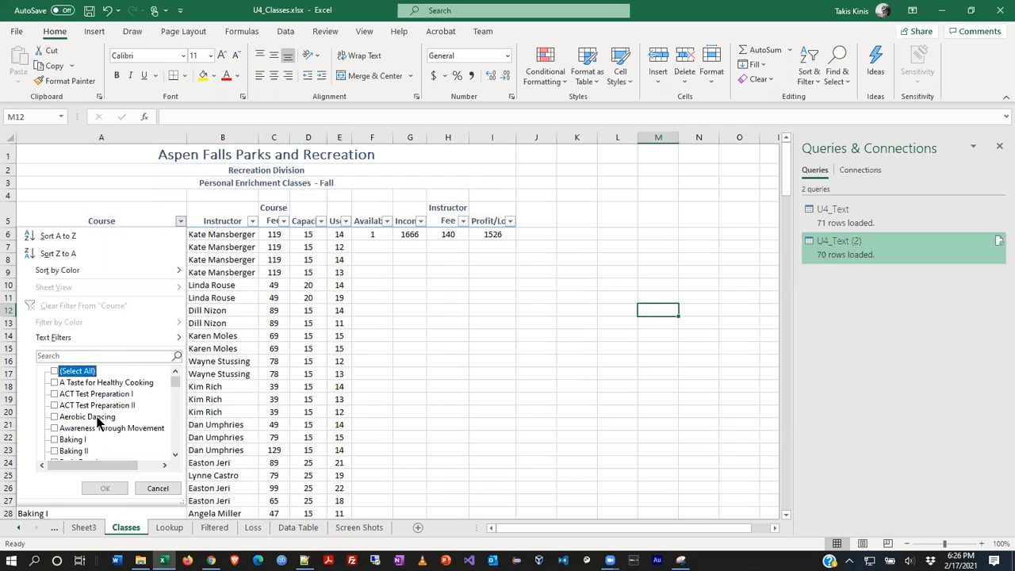
scroll(95, 419, down, 4)
click(55, 371)
click(54, 382)
click(55, 394)
click(54, 405)
click(57, 417)
click(55, 428)
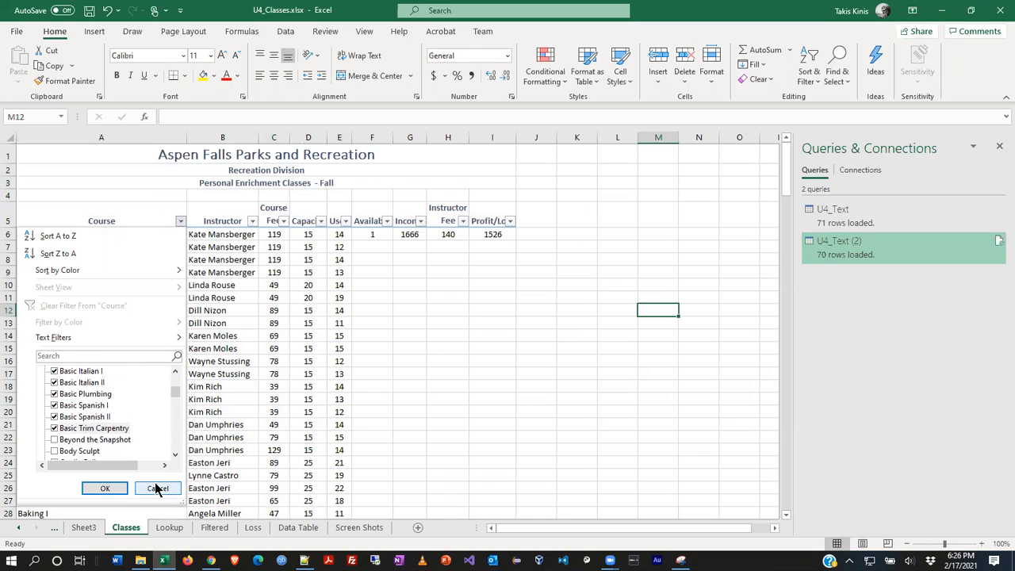
scroll(52, 388, up, 4)
click(54, 372)
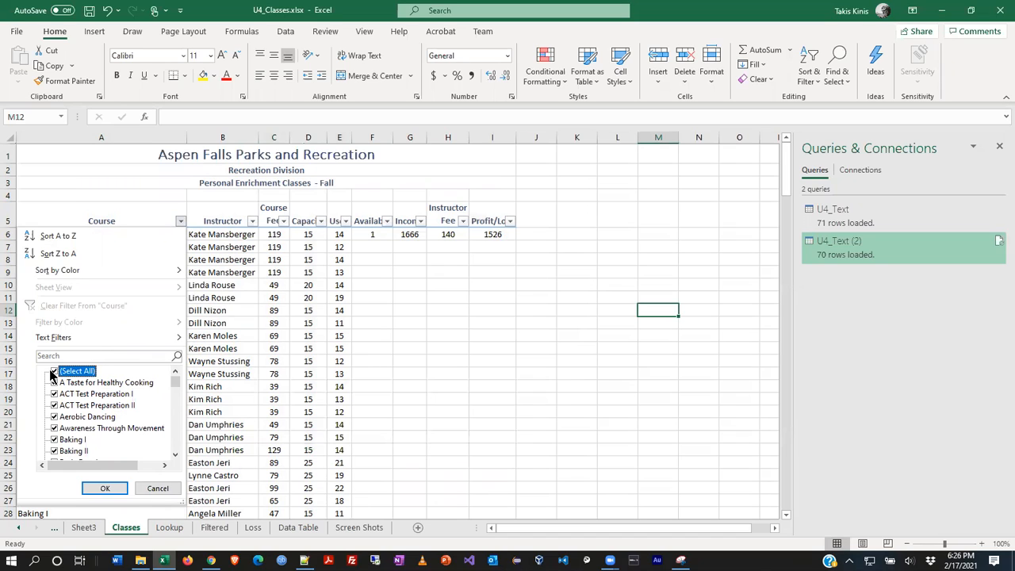
click(54, 372)
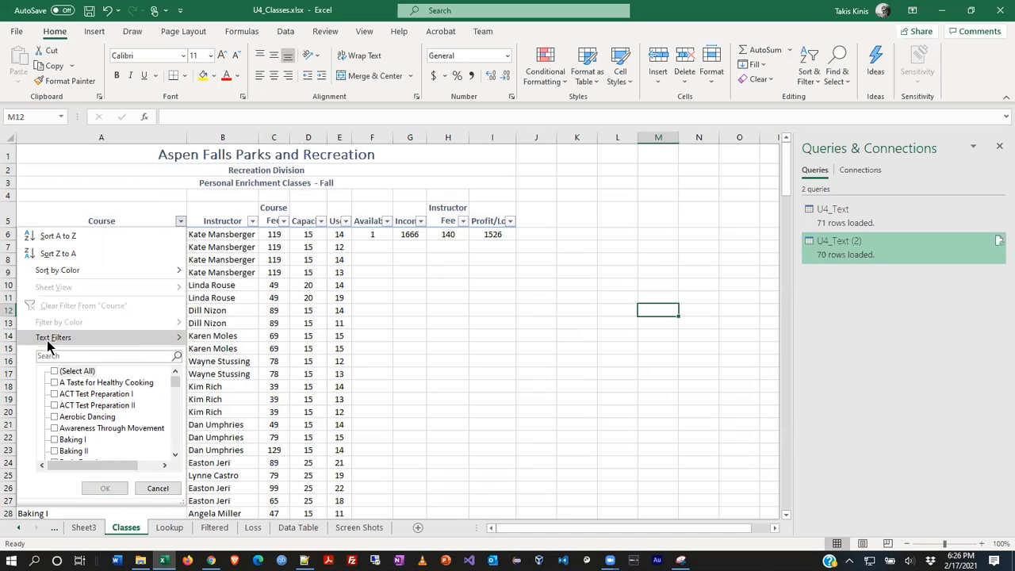
Apply a custom text filter to the Course column for rows that begin with Basic, trying the equals operator before restoring begins with.
mouse_move(46, 336)
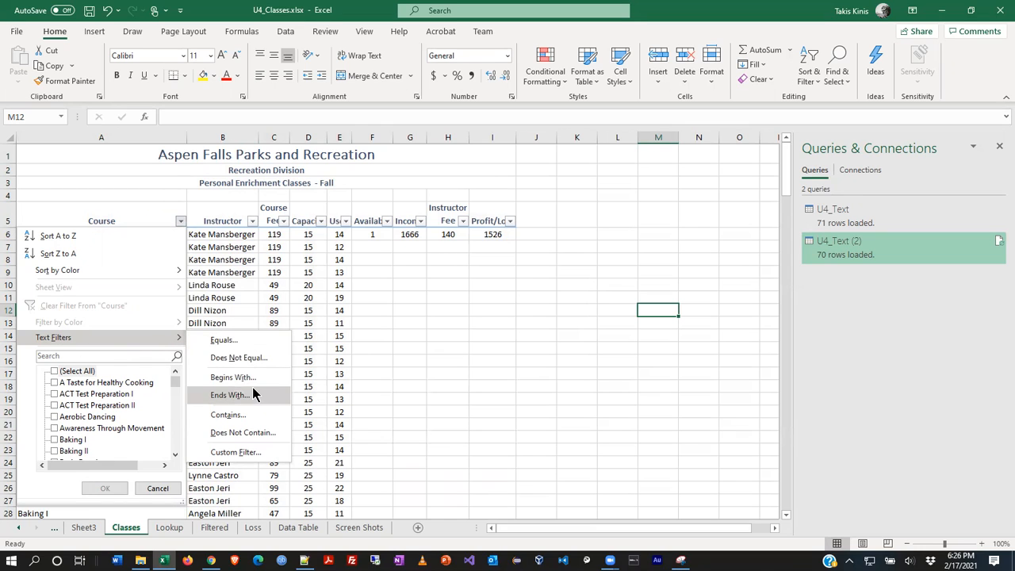
click(232, 377)
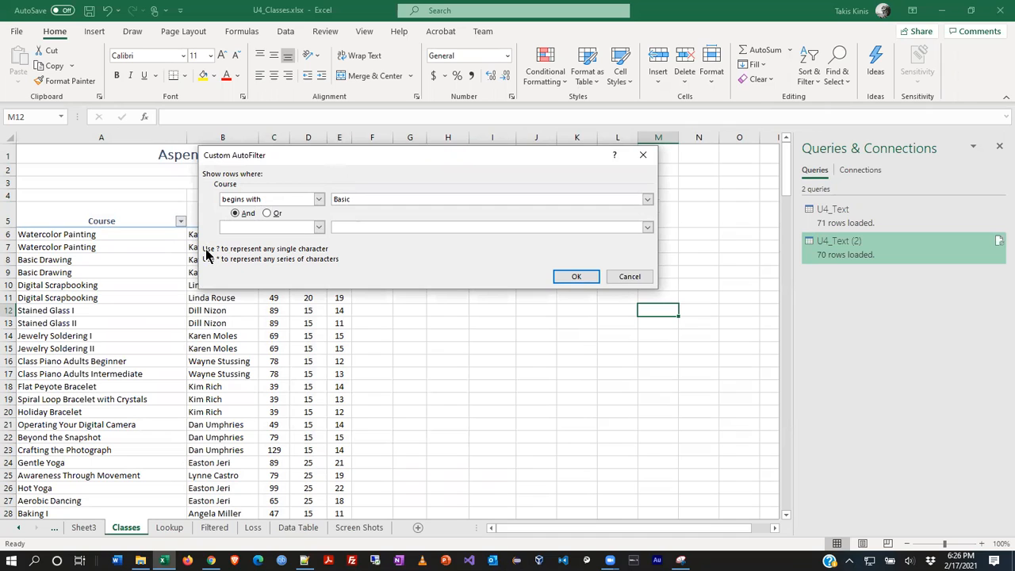
click(317, 200)
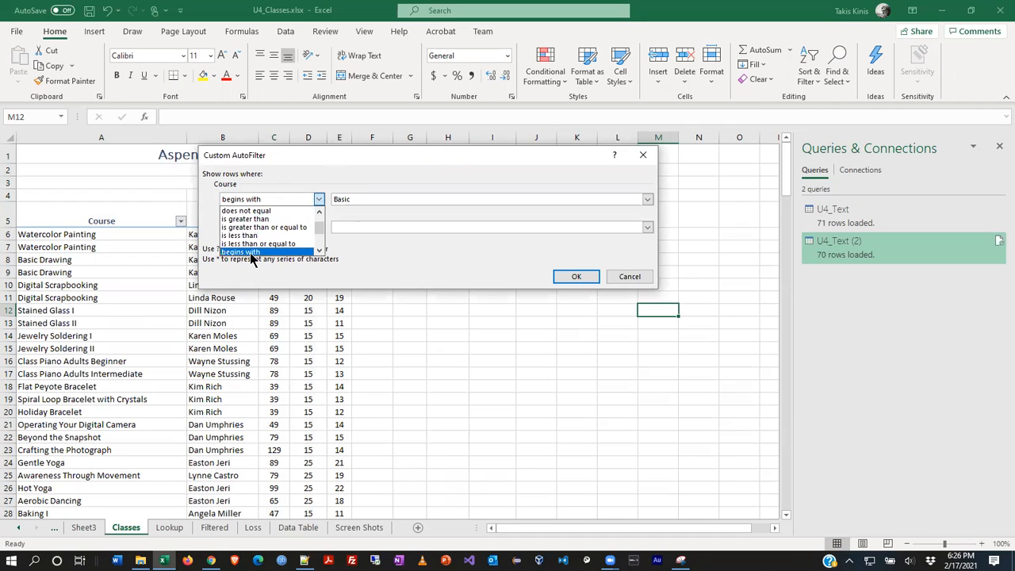
scroll(250, 254, up, 1)
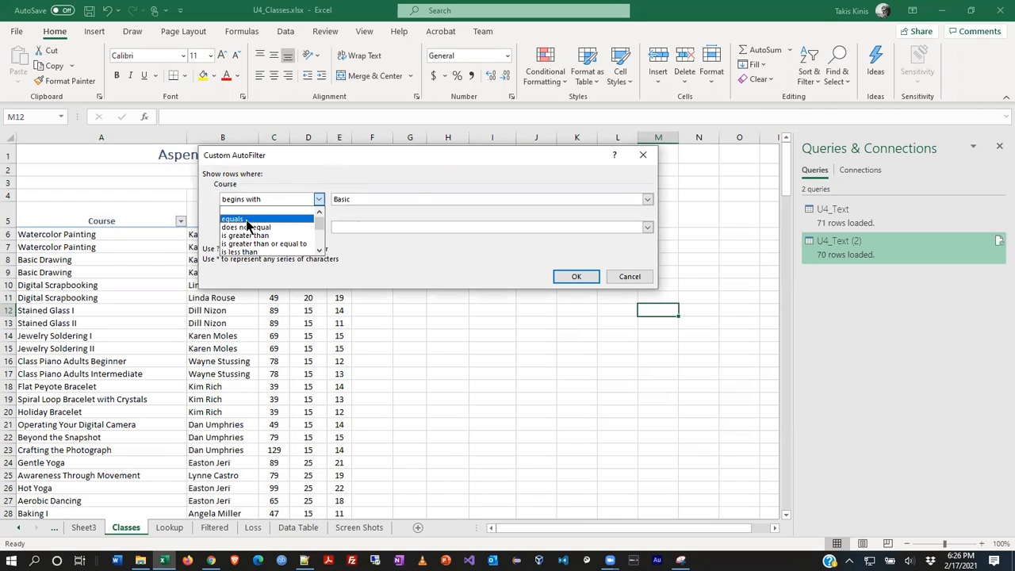
click(248, 211)
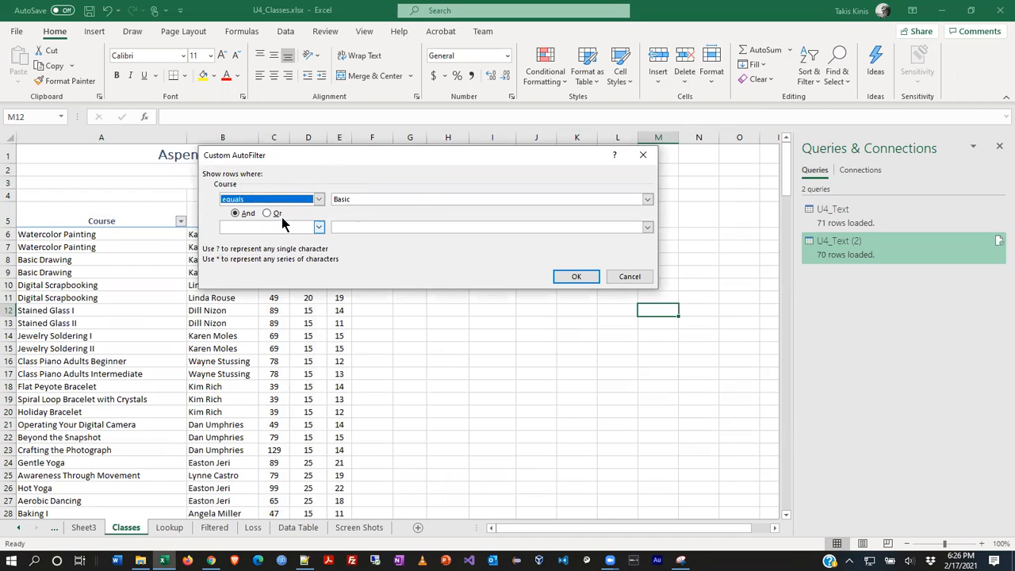
click(381, 198)
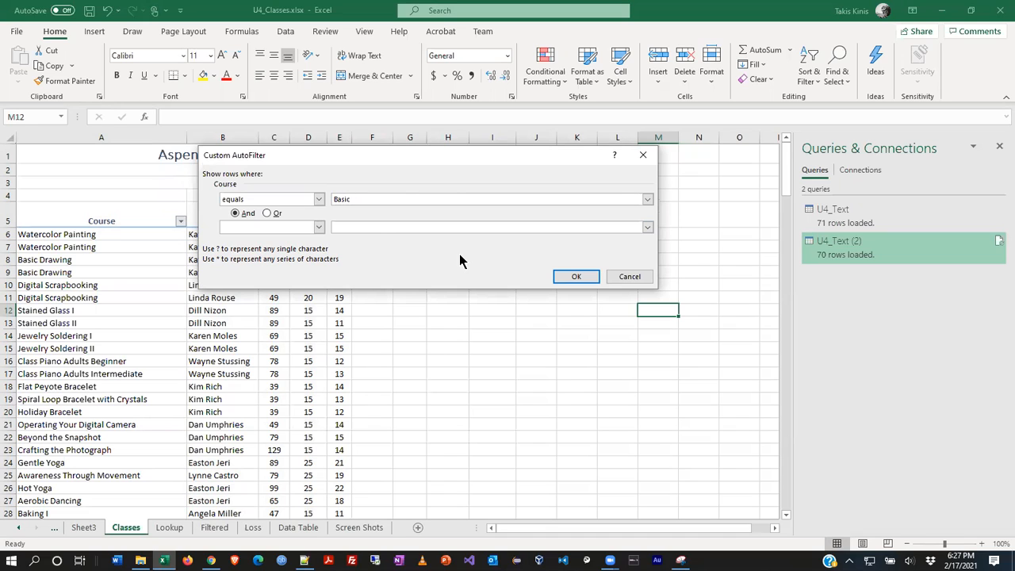
click(319, 199)
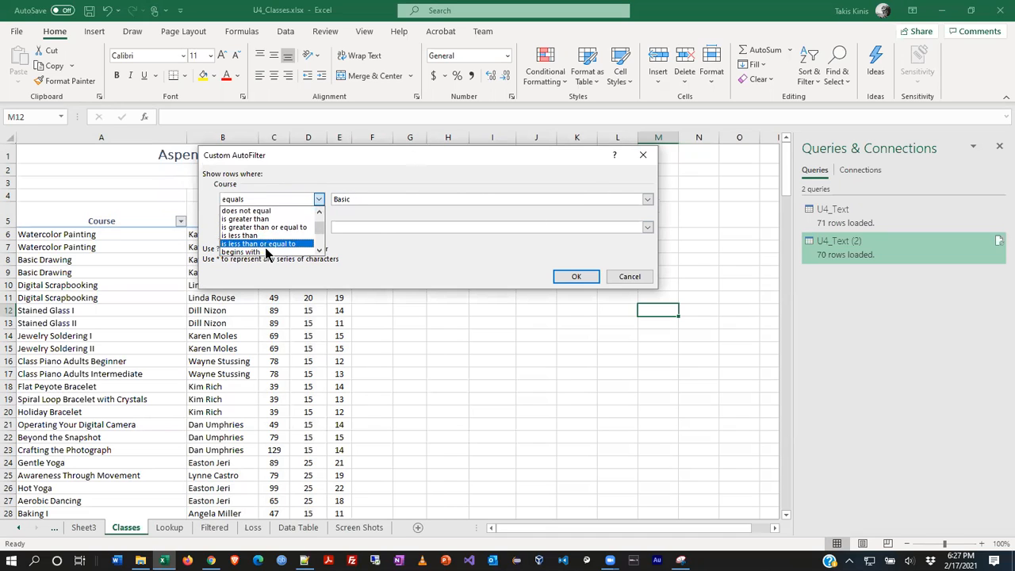
click(265, 251)
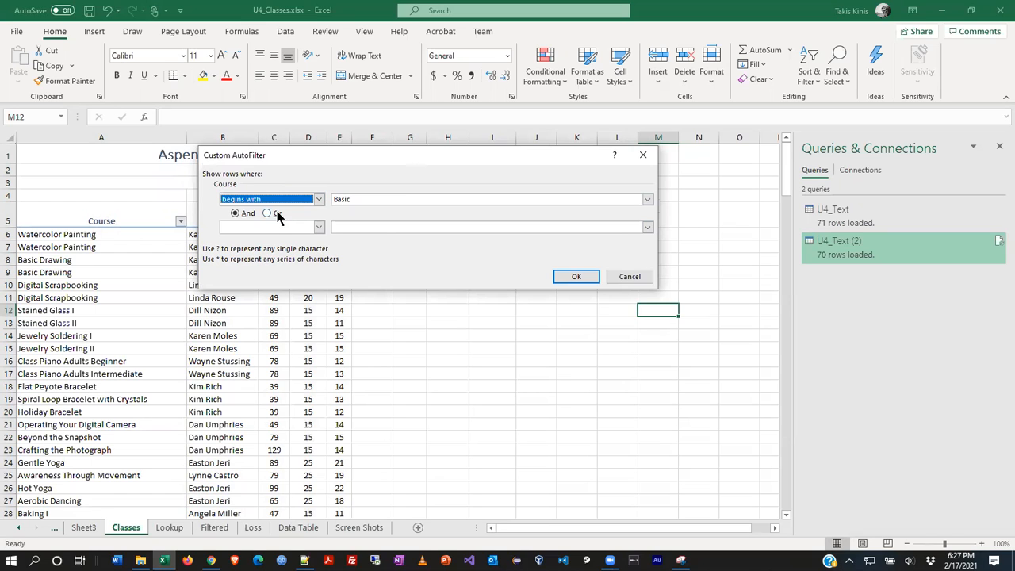
click(571, 276)
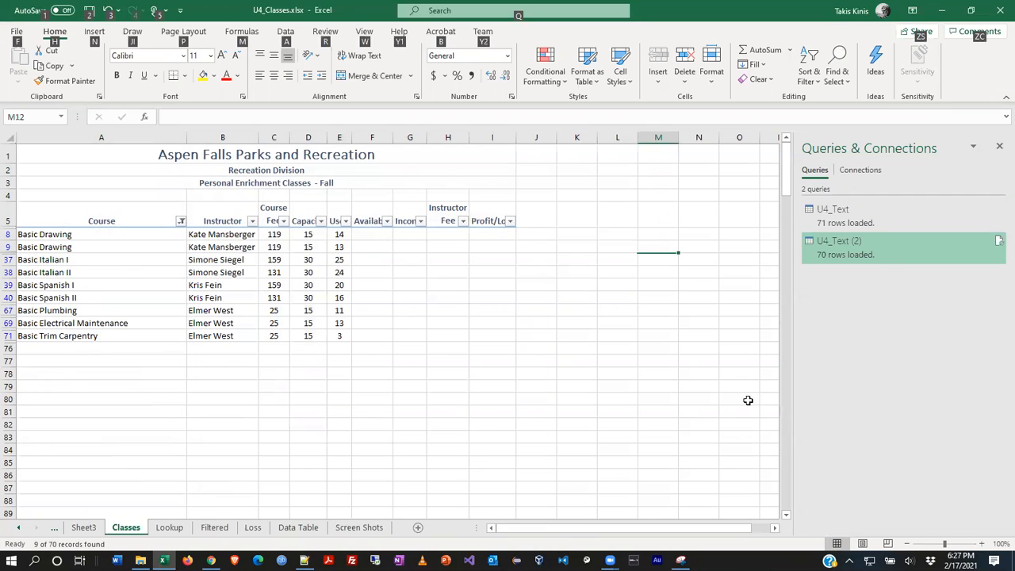
Switch to the assignment PDF in Chrome and read on to the section about sorting data and using the Subtotal tool.
key(alt+Tab)
key(Tab)
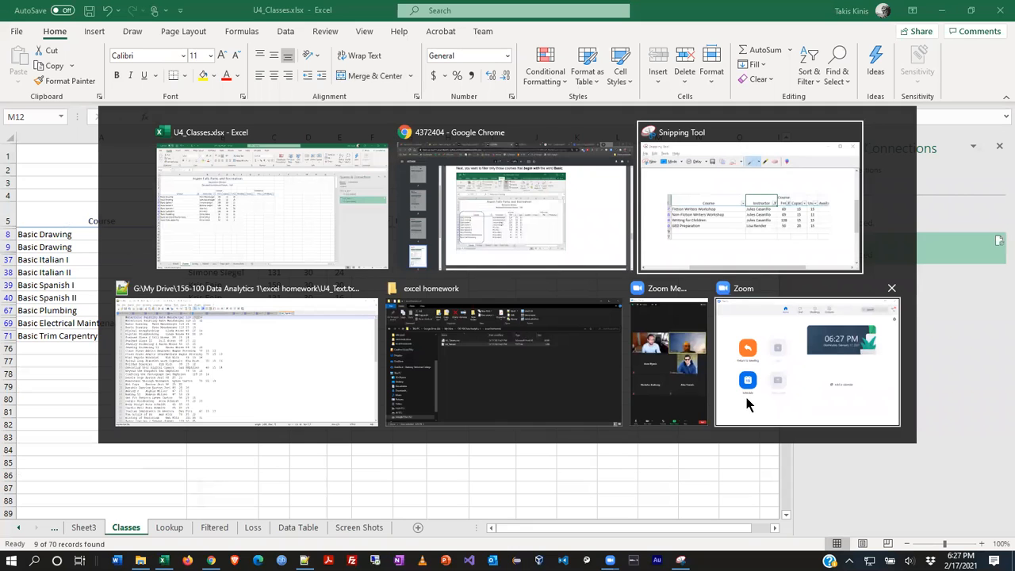
key(Tab)
key(Tab)
key(Tab)
key(Tab)
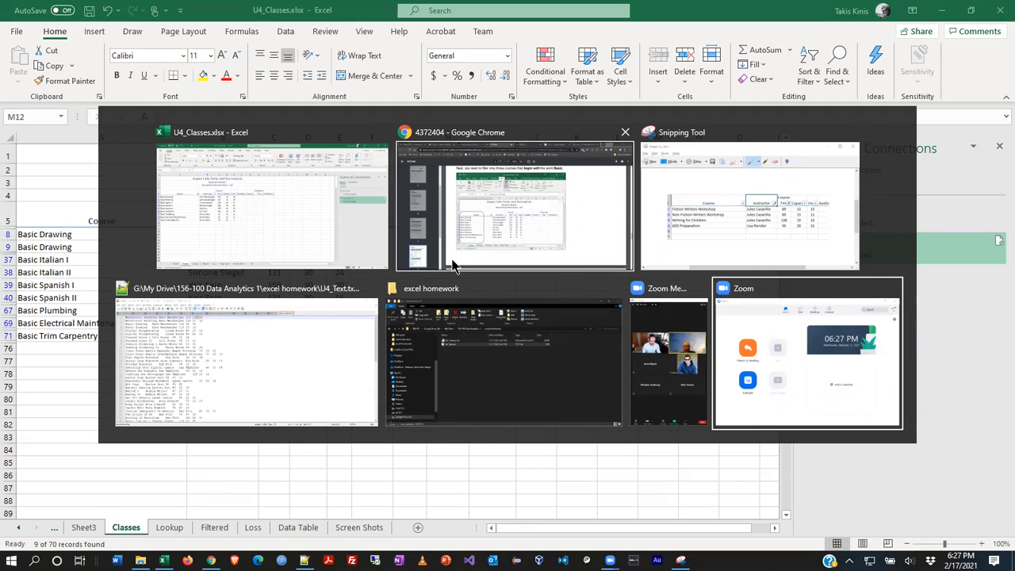
click(450, 264)
scroll(812, 334, down, 4)
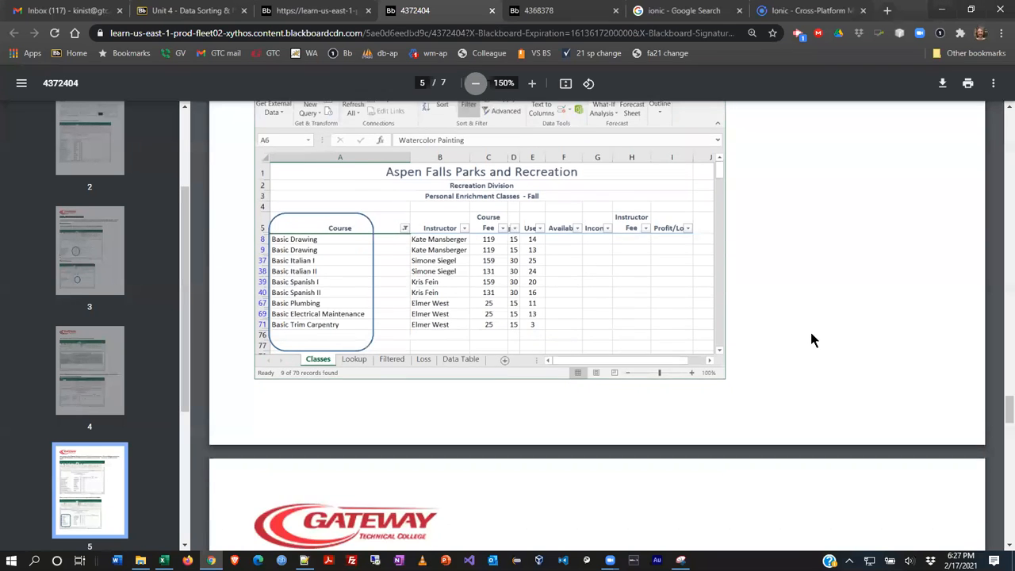
scroll(817, 333, down, 1)
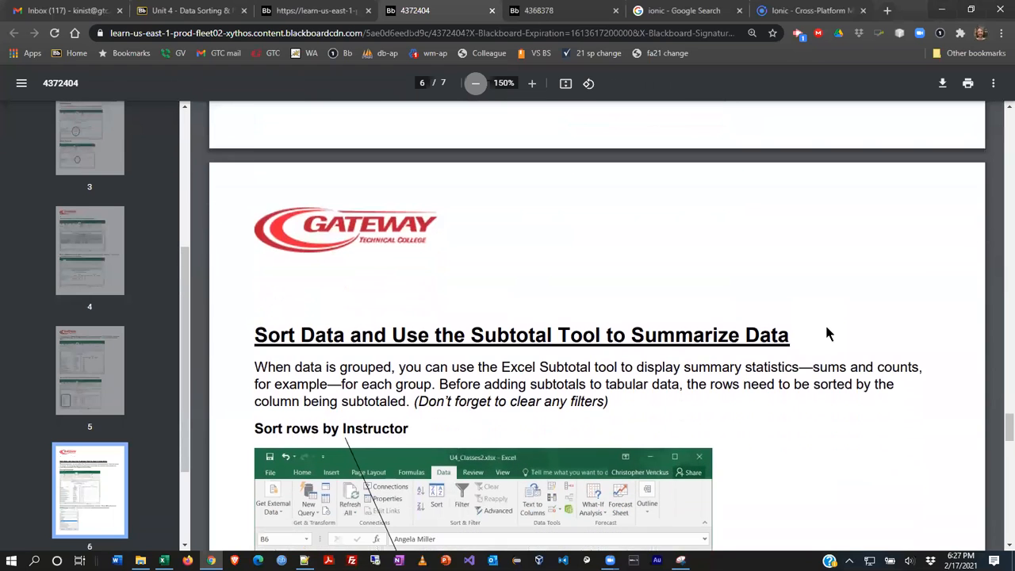
Read the introduction to sorting in the PDF, switch to the Excel workbook, and clear the Course filter and turn off filtering.
scroll(875, 321, down, 2)
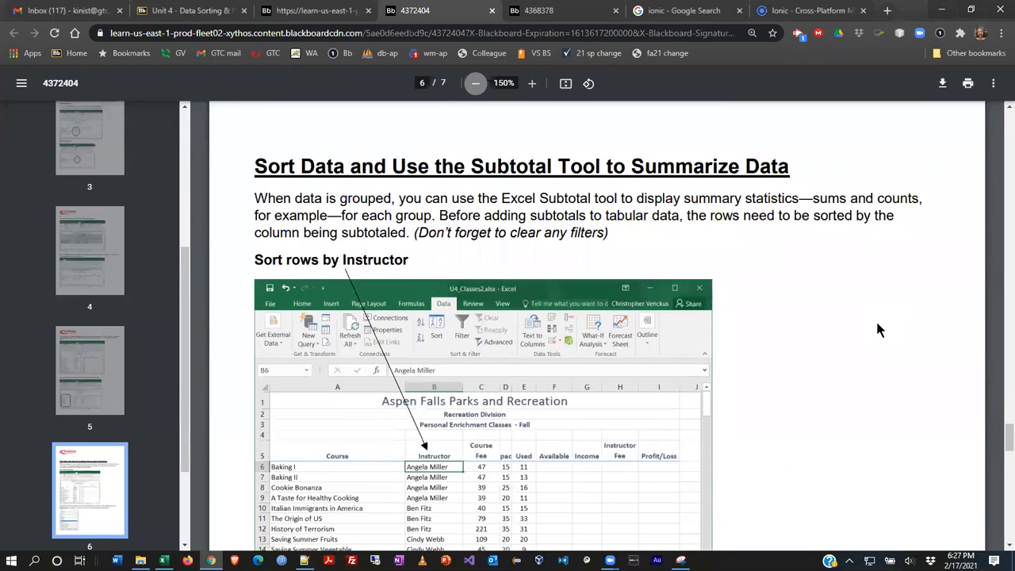
scroll(877, 330, down, 1)
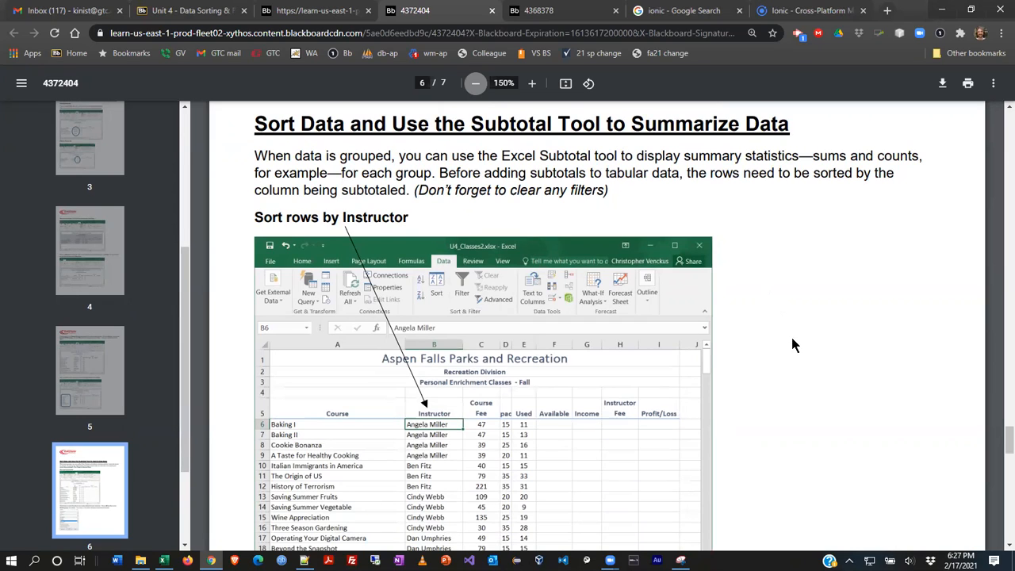
scroll(844, 249, down, 1)
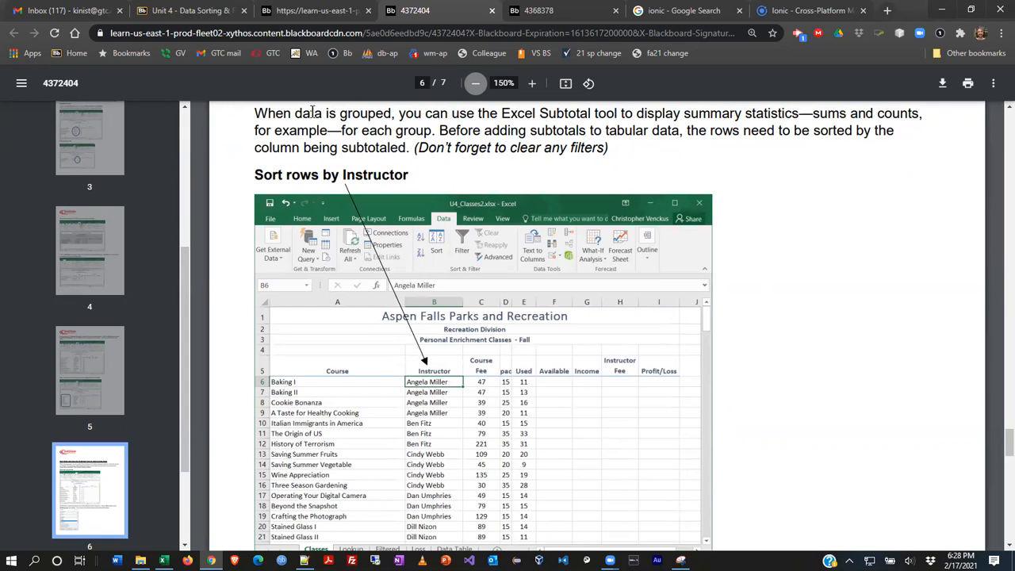
key(alt+Tab)
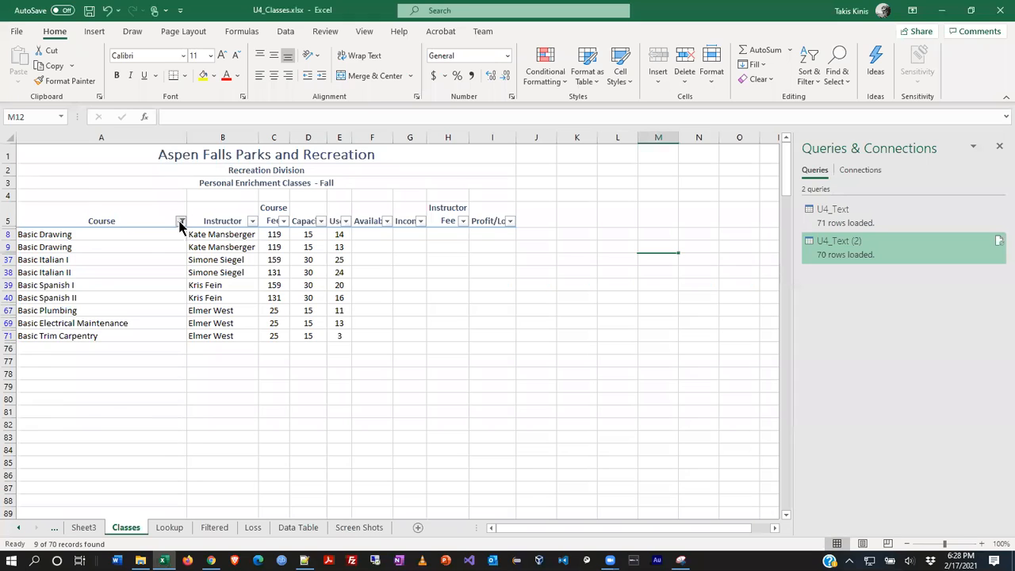
click(182, 221)
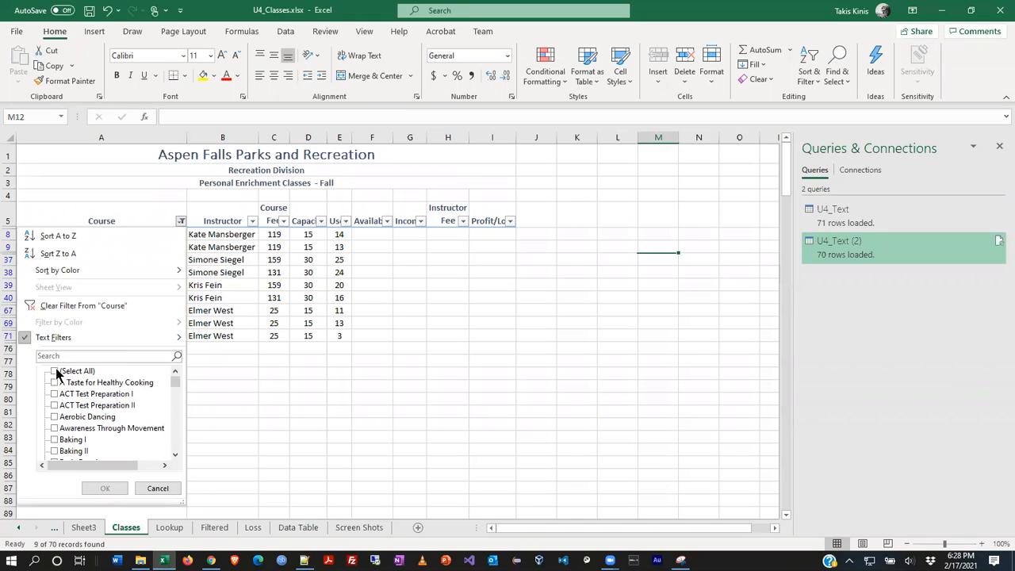
click(71, 306)
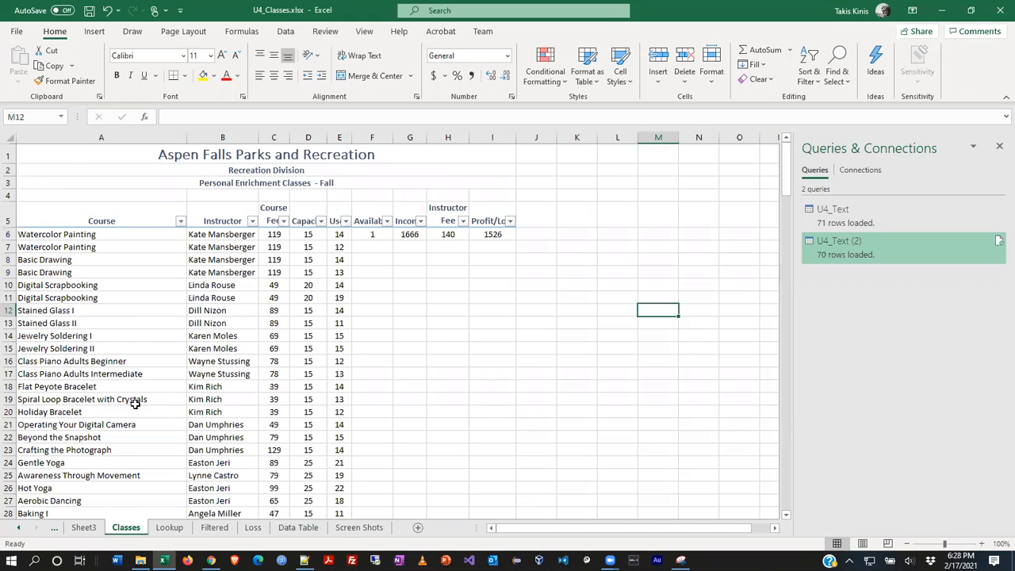
click(285, 32)
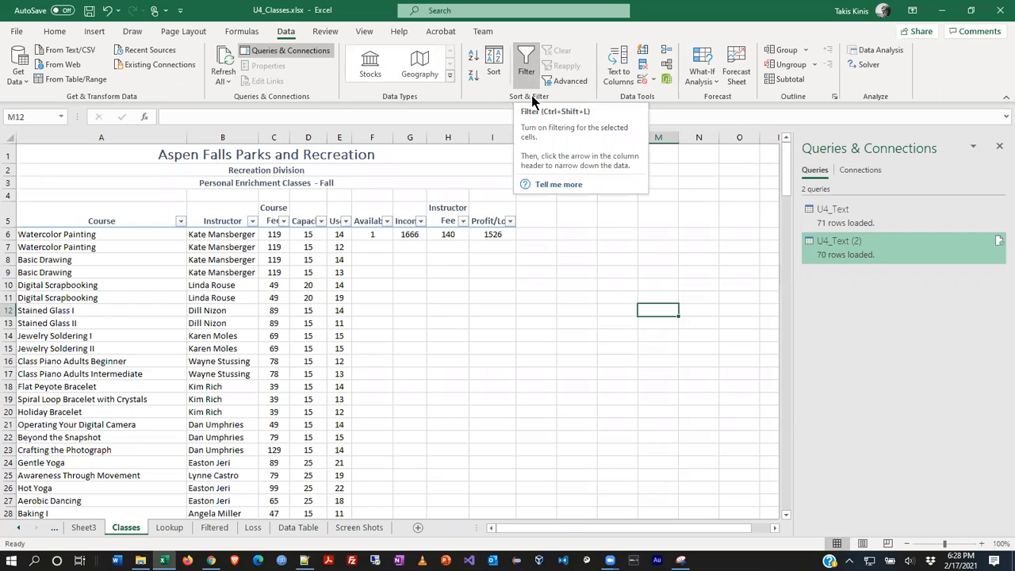
click(529, 57)
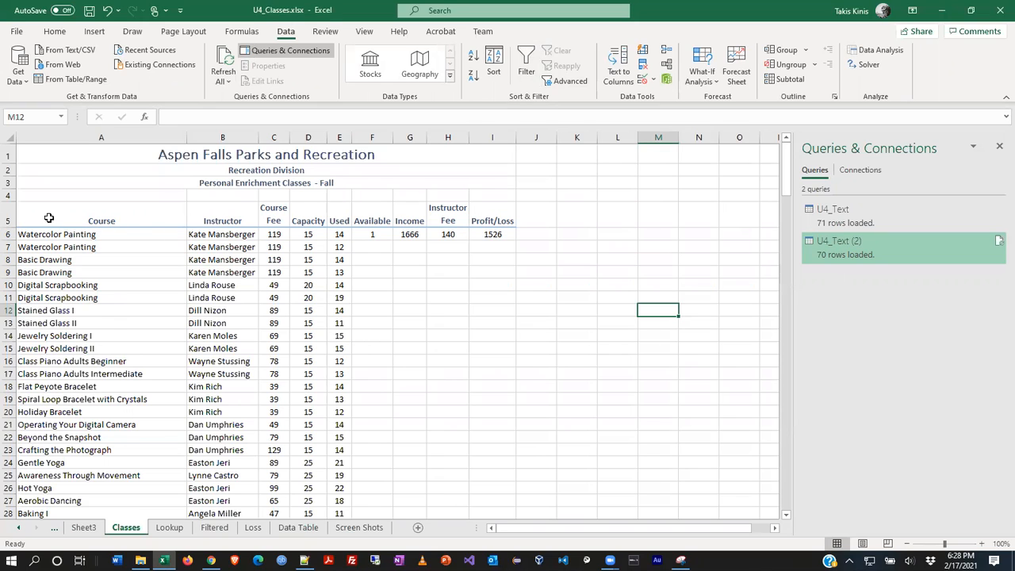
click(533, 55)
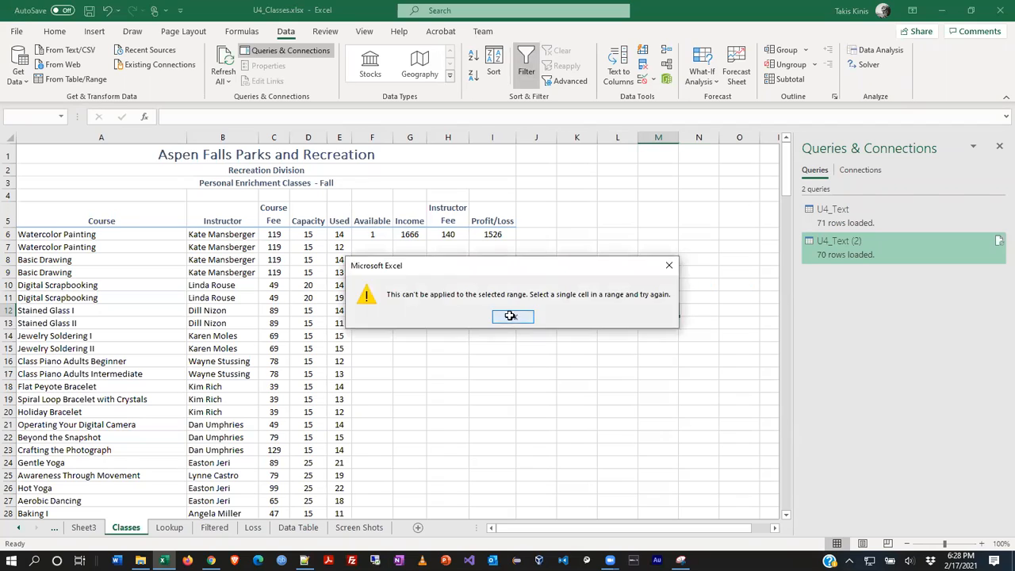
click(510, 318)
click(116, 220)
click(527, 57)
click(527, 58)
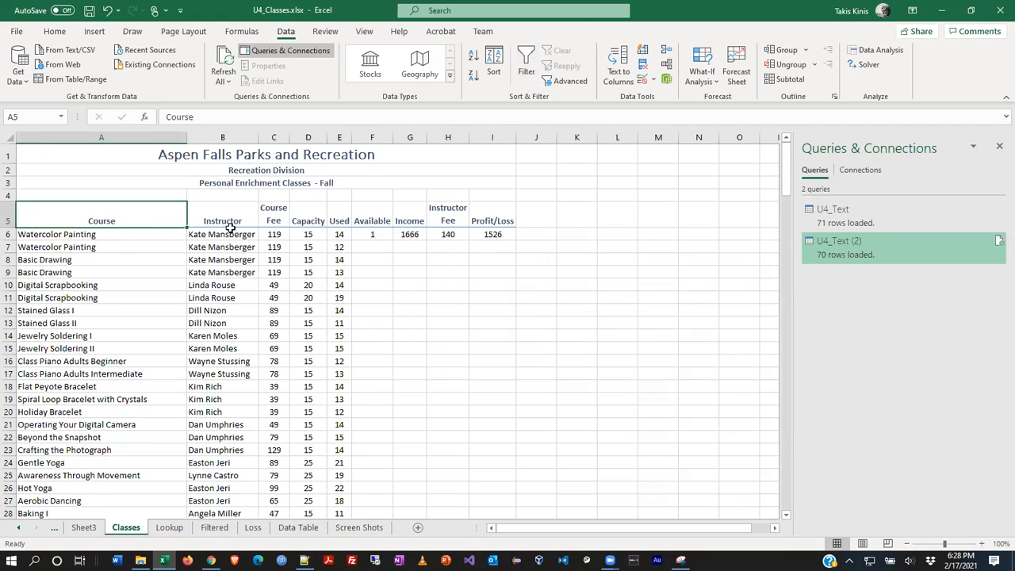
click(537, 336)
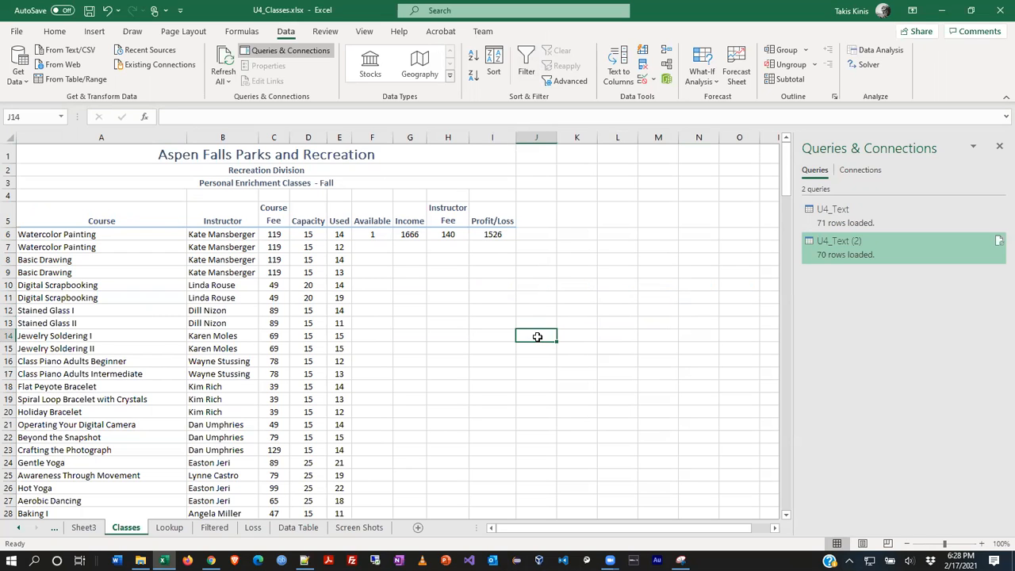
Check the sorting instruction in the Chrome PDF, return to Excel, and sort the Classes rows by Instructor from A to Z.
key(alt+Tab)
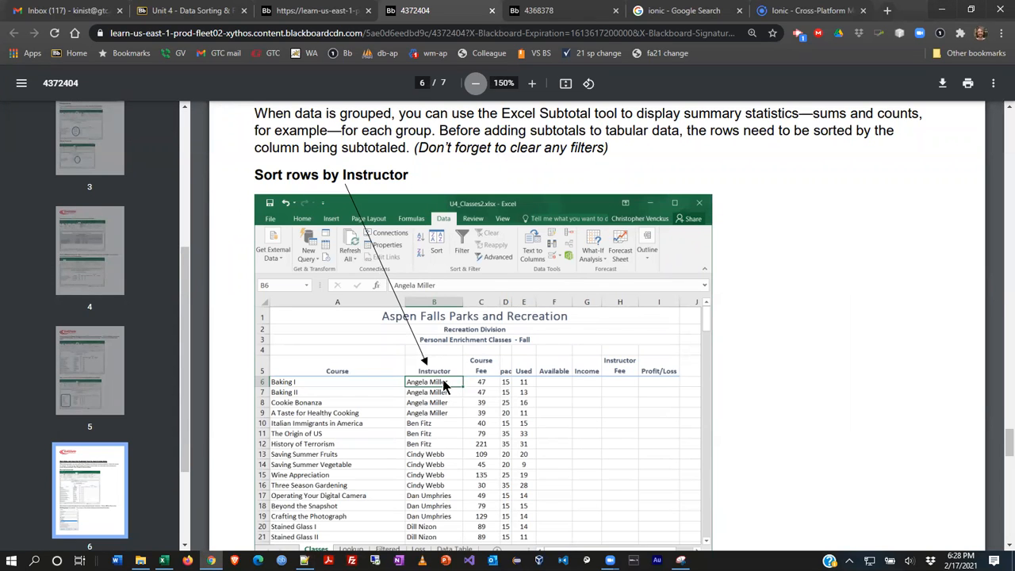
scroll(789, 379, down, 1)
scroll(780, 367, down, 3)
scroll(780, 367, up, 2)
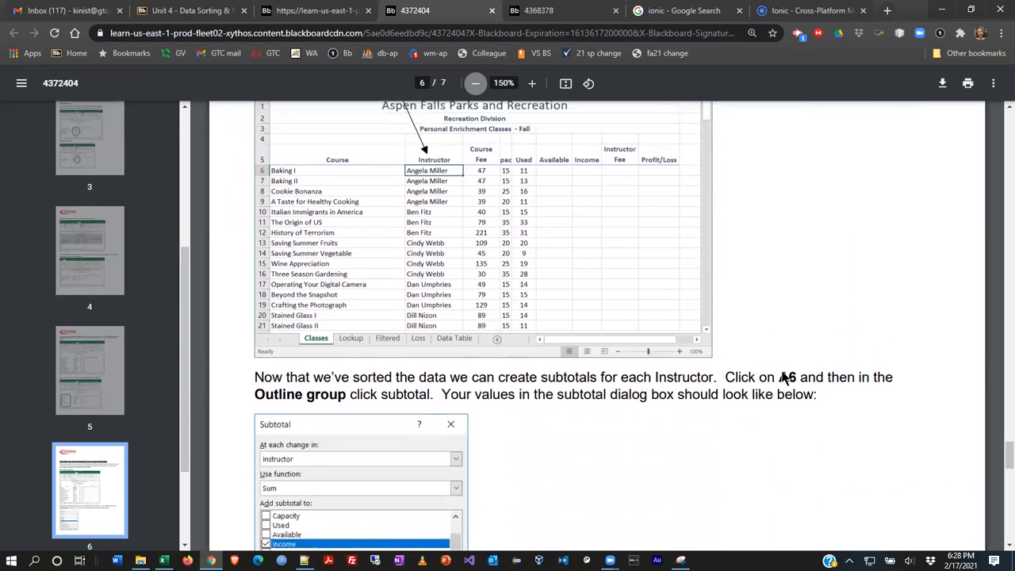
key(alt+Tab)
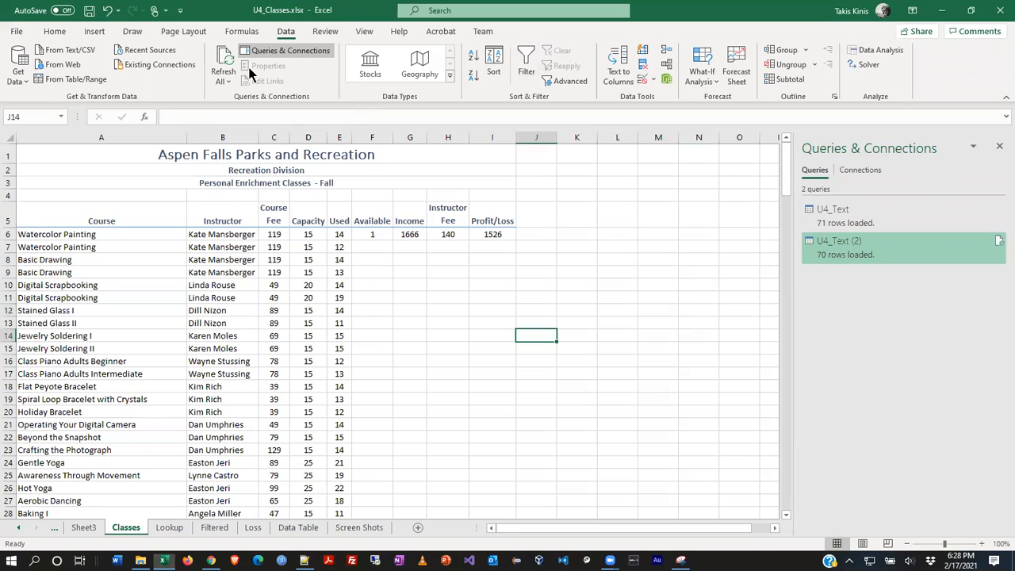
click(230, 222)
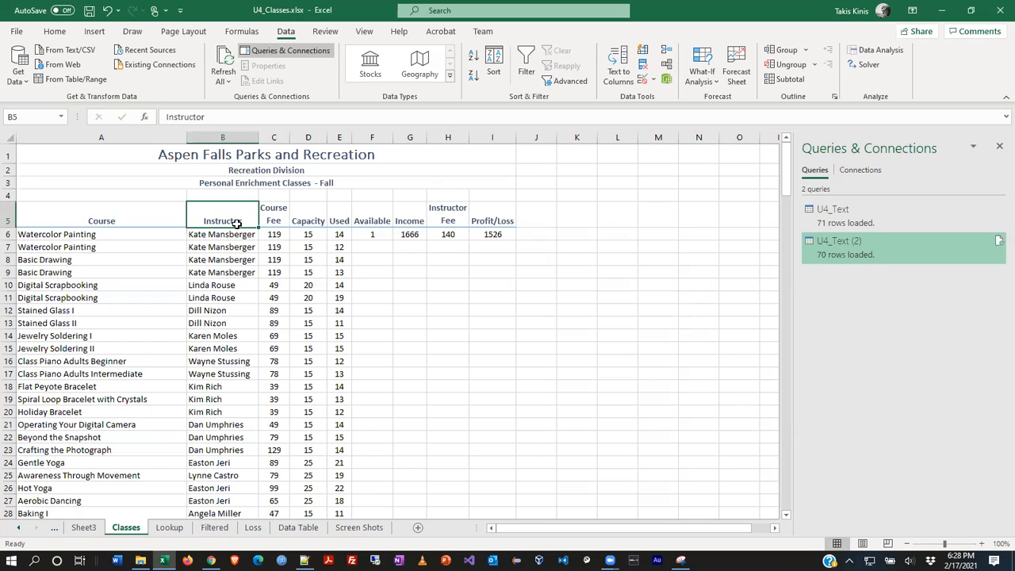
click(472, 60)
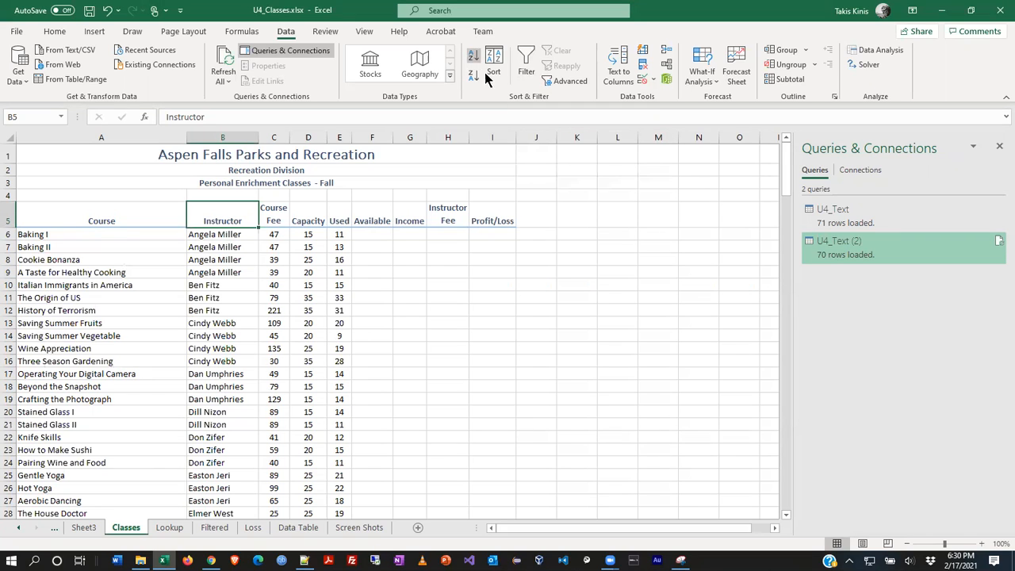
Switch to the assignment PDF in Chrome, read the Subtotal instruction and its example settings, and return to the Excel workbook.
key(alt+Tab)
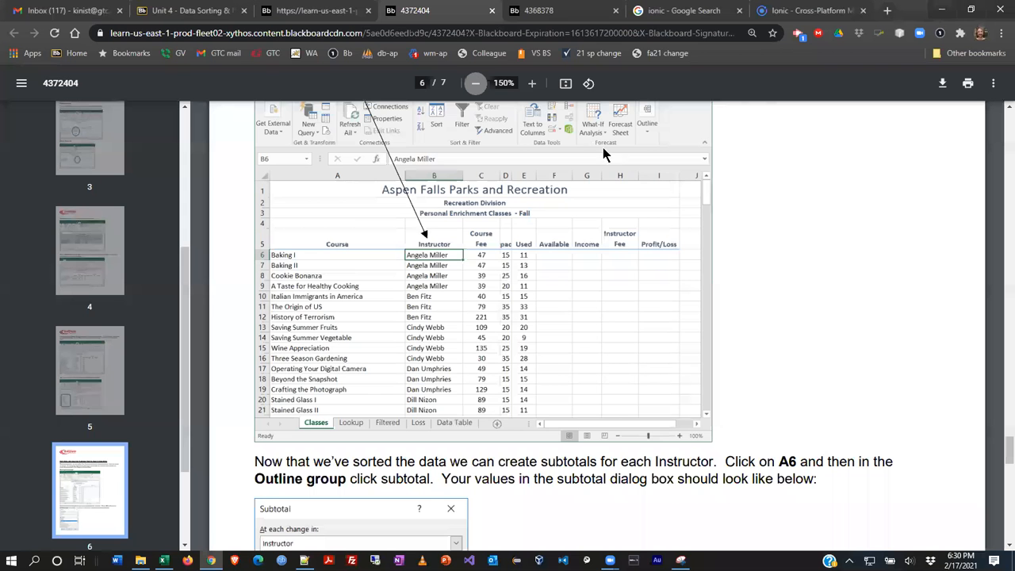
scroll(863, 426, down, 4)
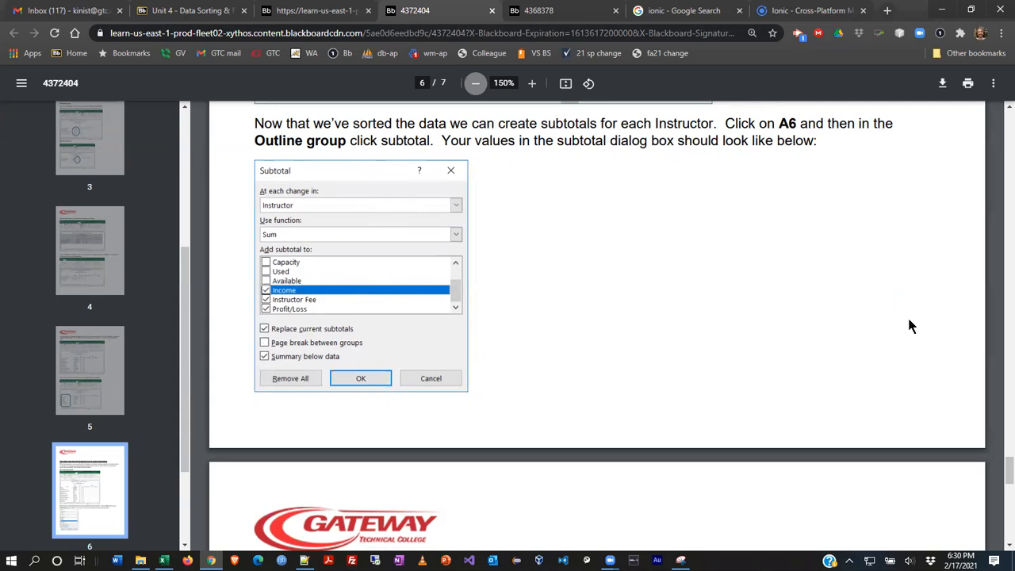
key(alt+Tab)
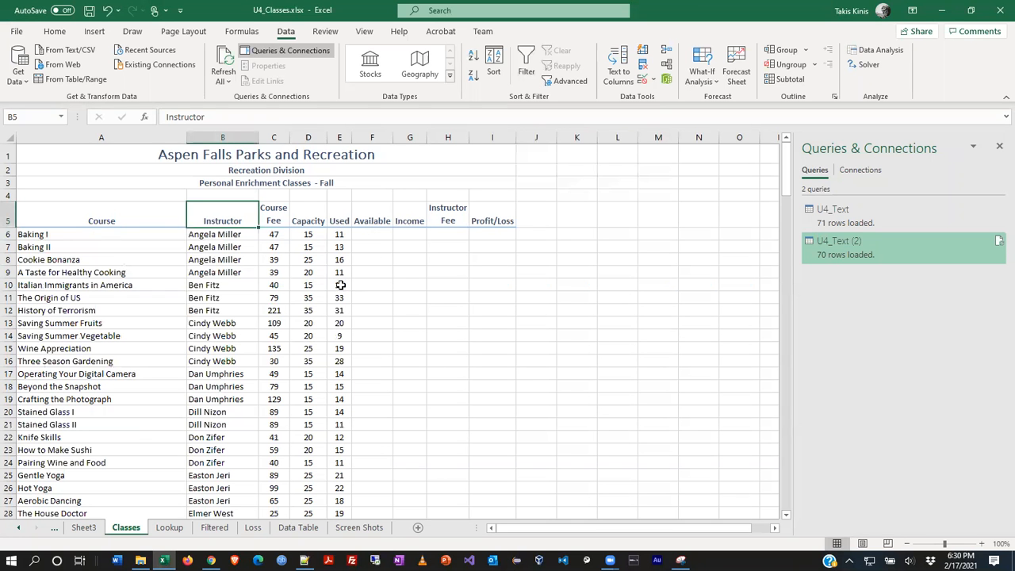
key(alt+Tab)
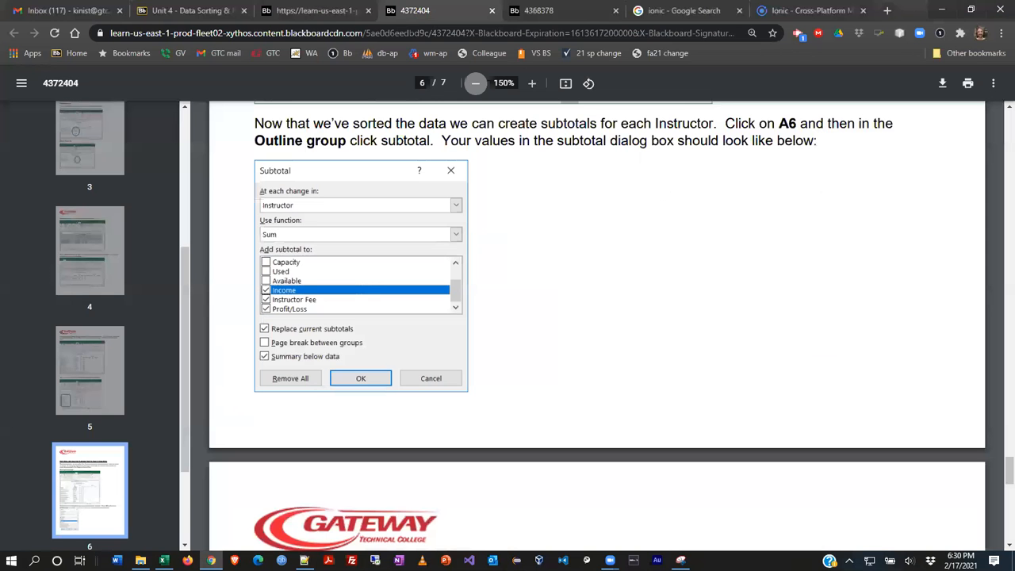
key(alt+Tab)
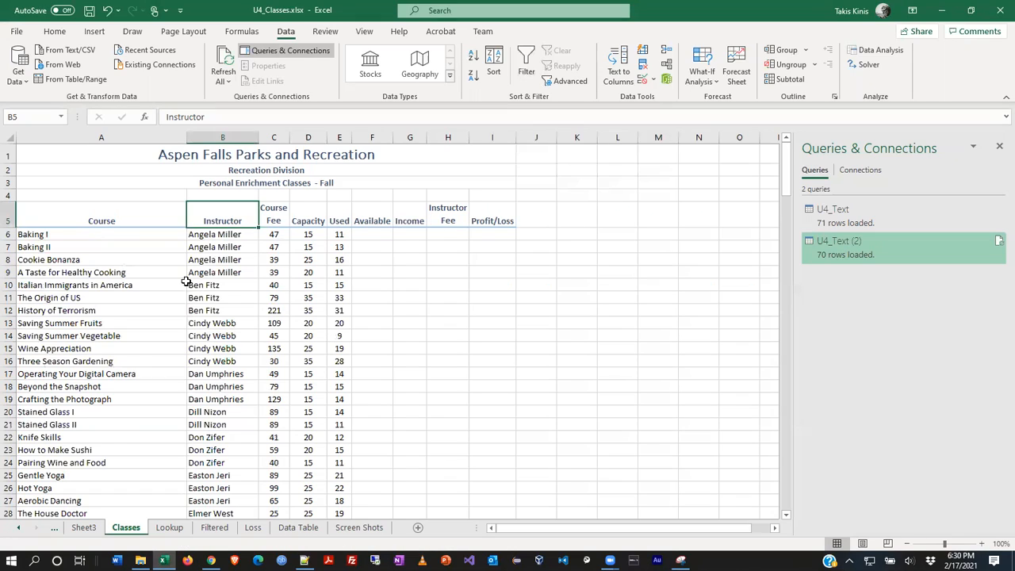
Select the first instructor cell, B6, open the Subtotal settings for the class list, and move the dialog clear of the data.
click(224, 235)
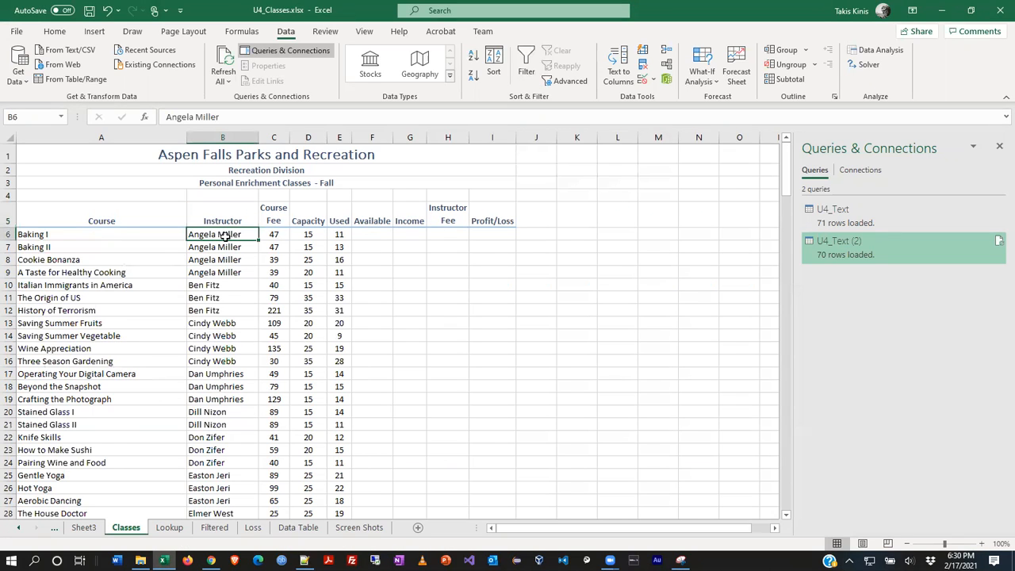
right_click(223, 243)
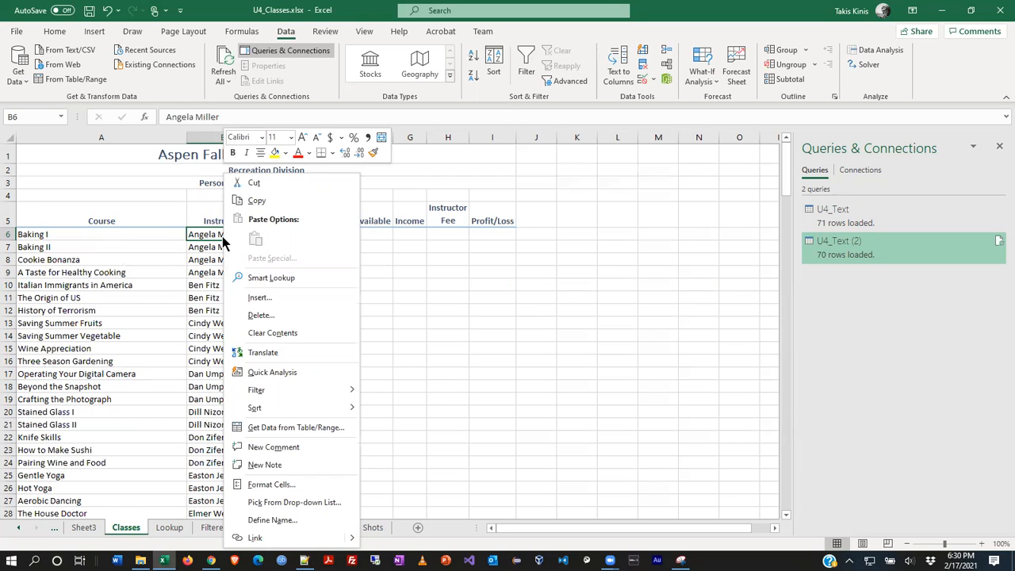
click(209, 235)
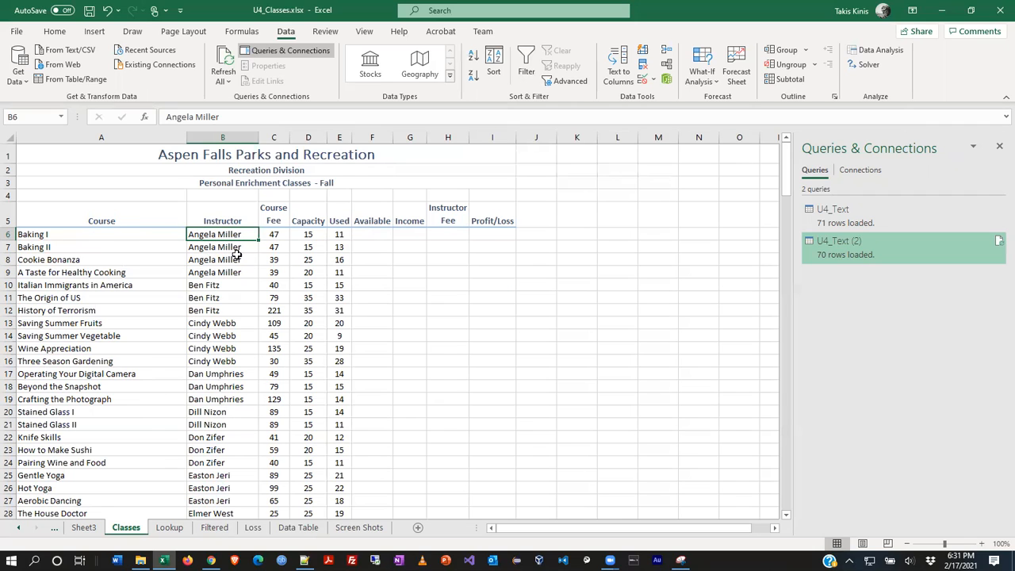
click(793, 80)
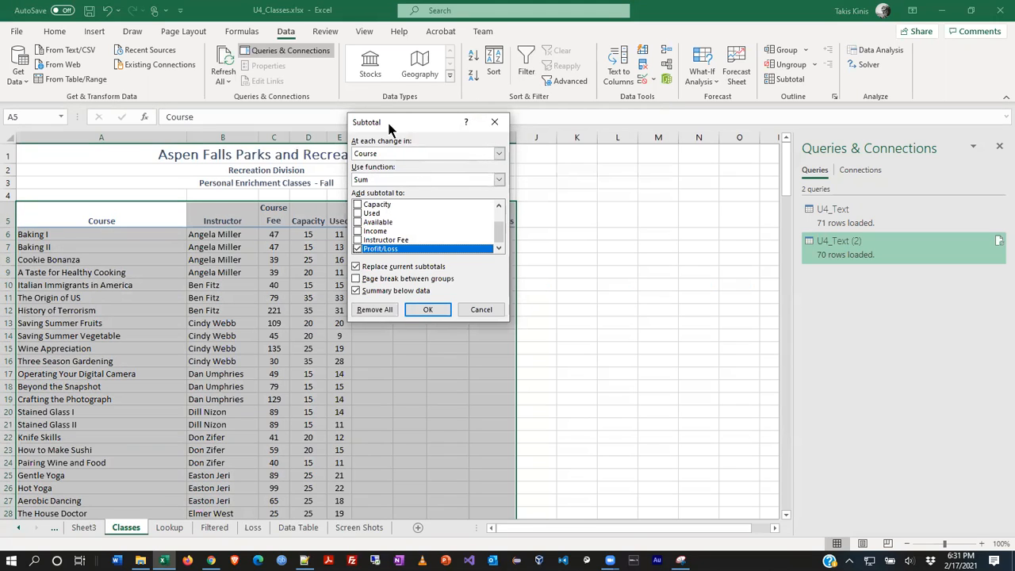
drag(394, 127, 599, 96)
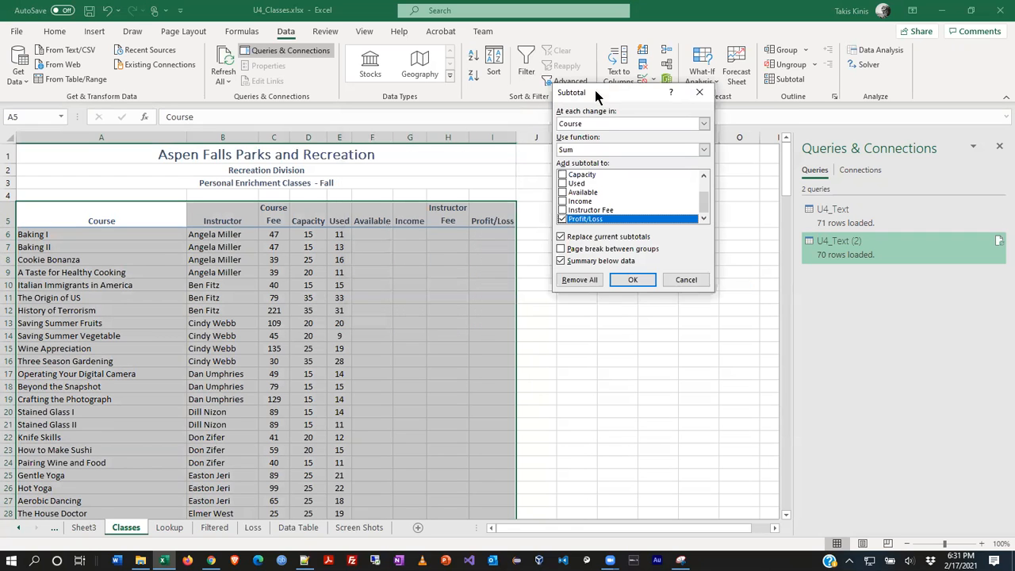
Check the example Subtotal settings in the Chrome PDF and set Excel's subtotals to group at each change in Instructor.
key(alt+Tab)
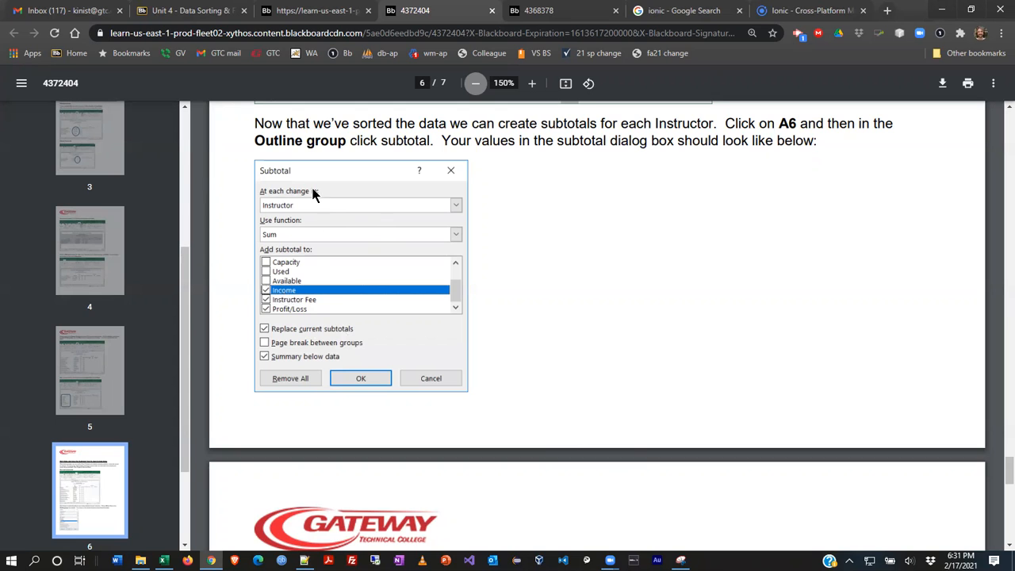
key(alt+Tab)
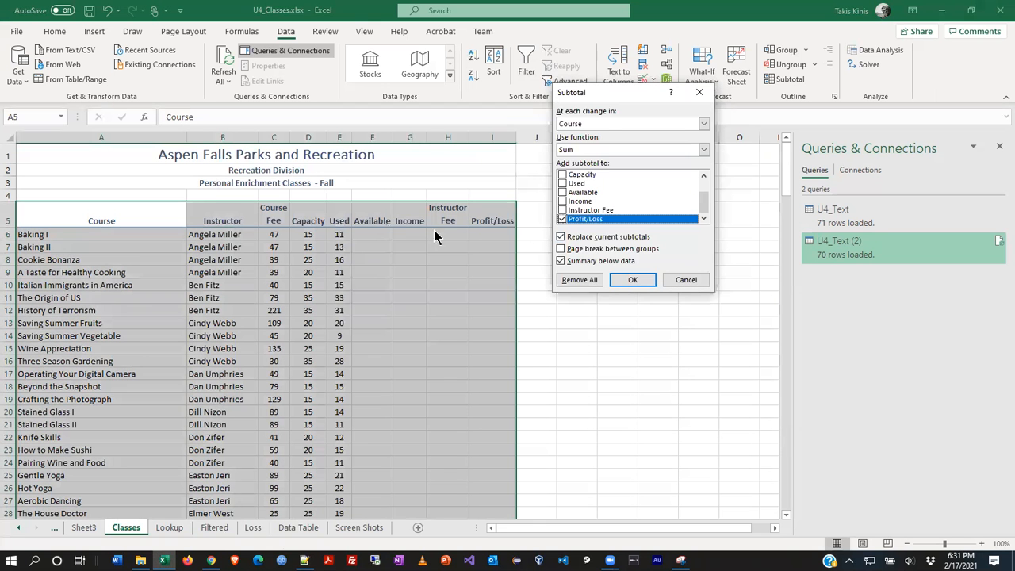
click(591, 125)
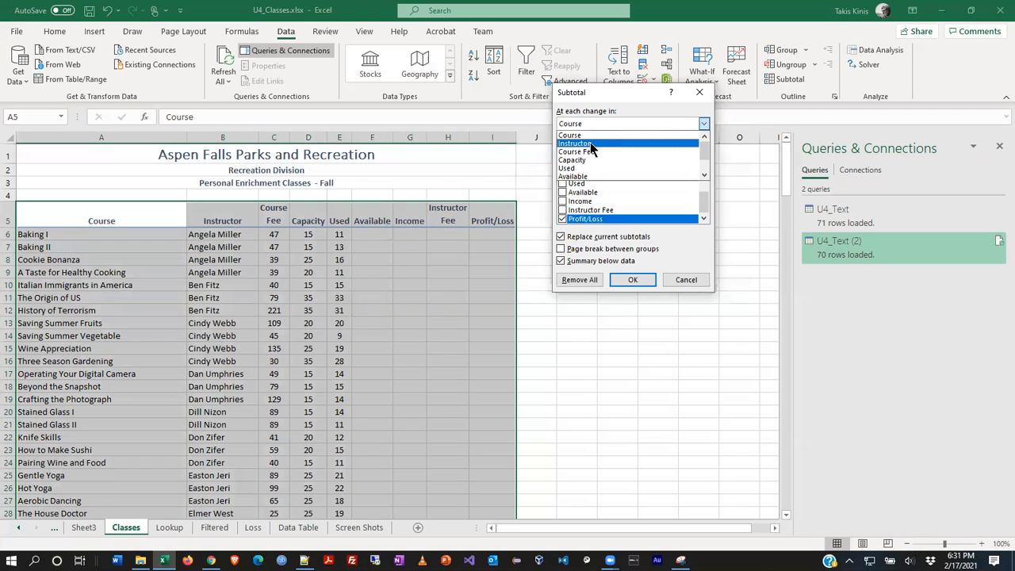
click(590, 142)
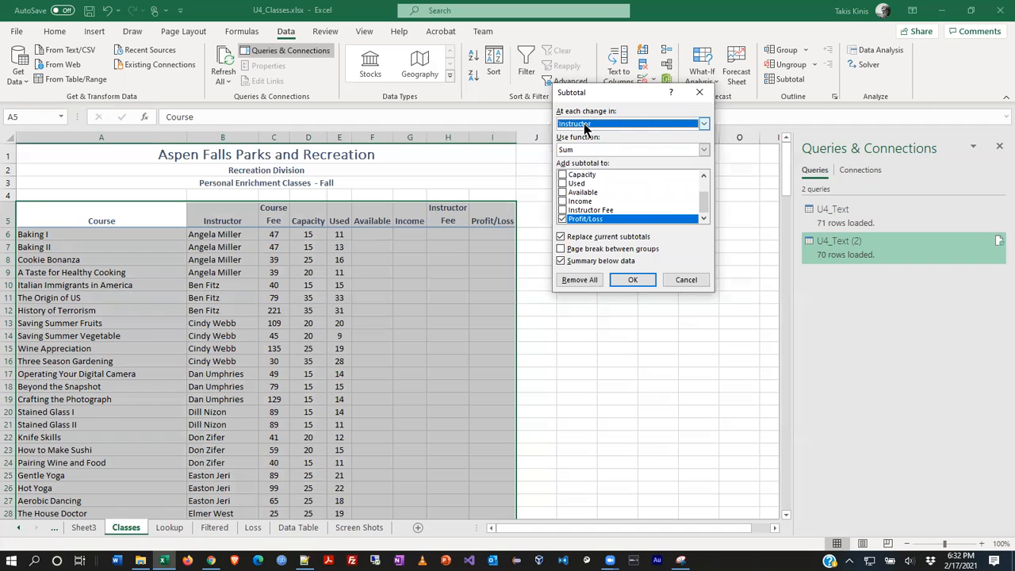
key(alt+Tab)
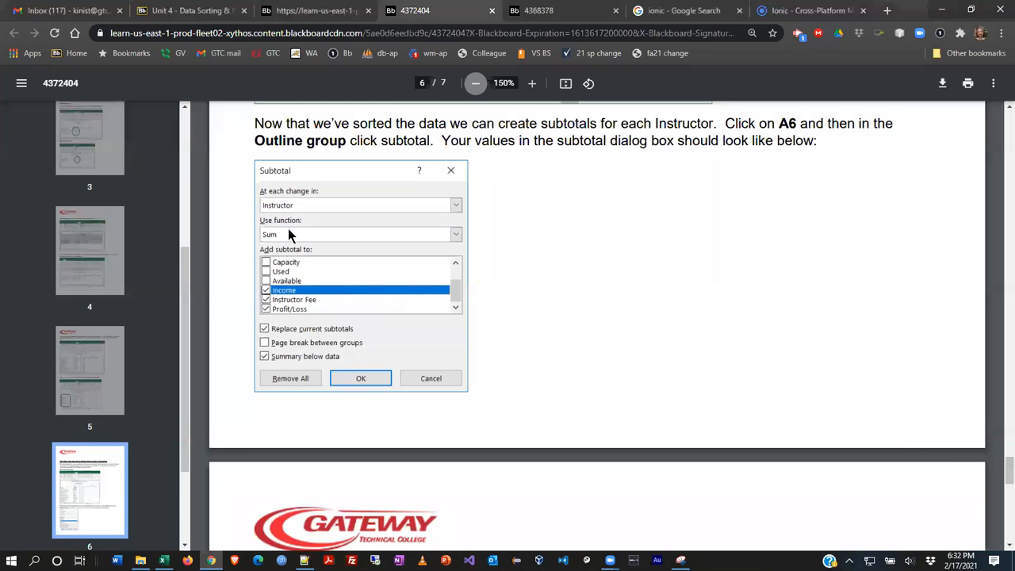
key(alt+Tab)
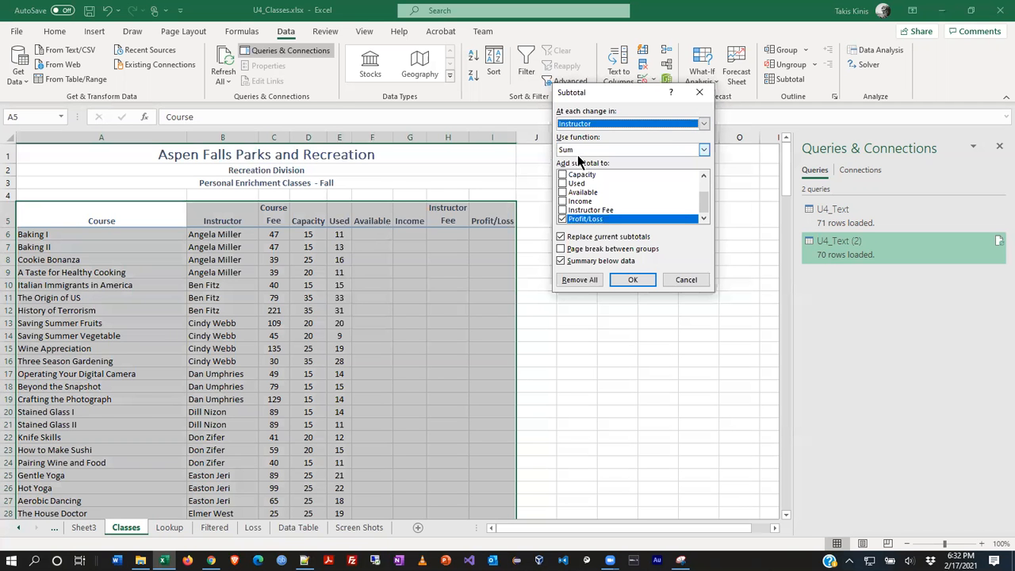
Include Income and Instructor Fee in the subtotals, compare the settings with the Chrome PDF, and apply the subtotals in Excel.
click(564, 202)
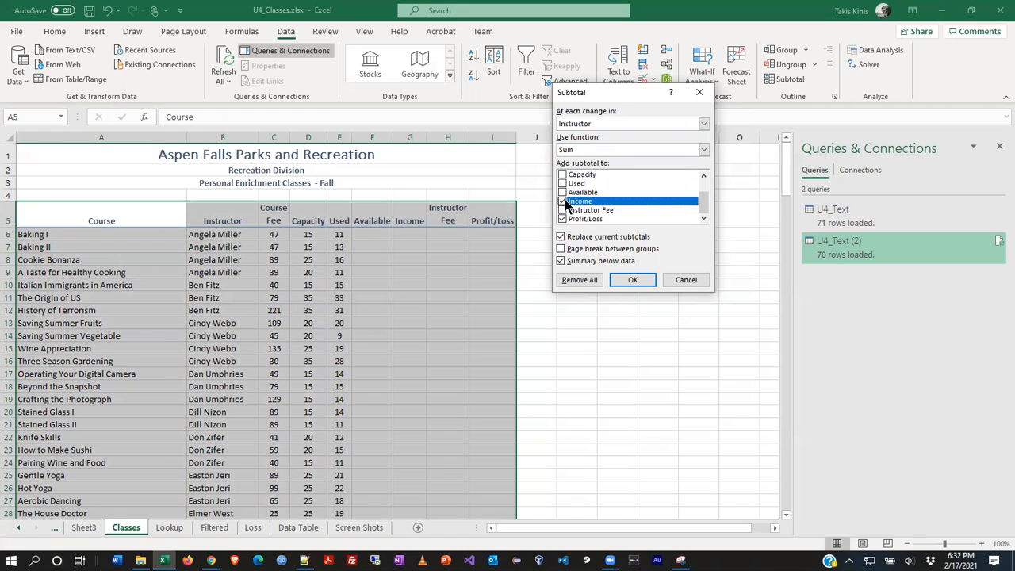
click(563, 210)
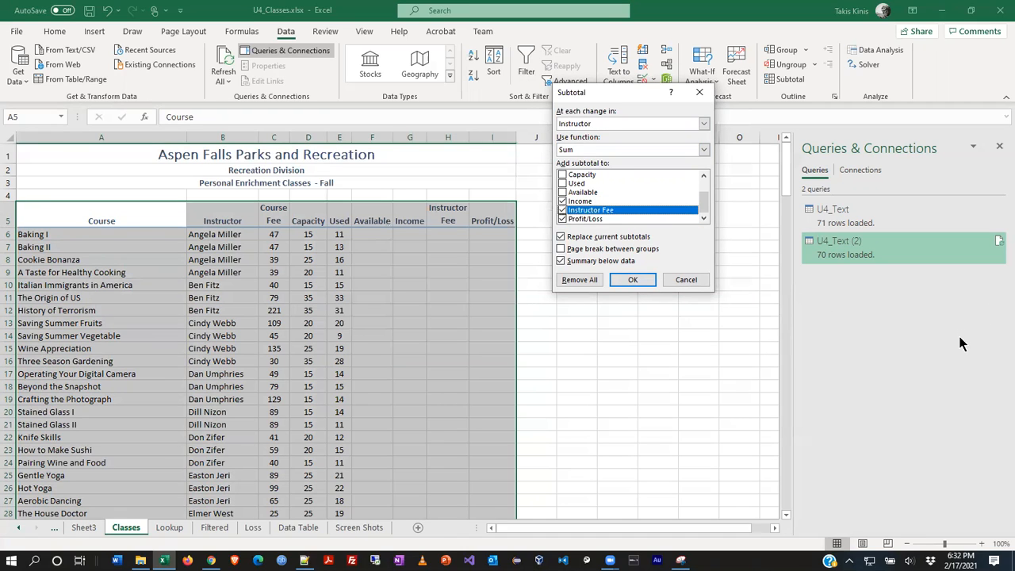
key(alt+Tab)
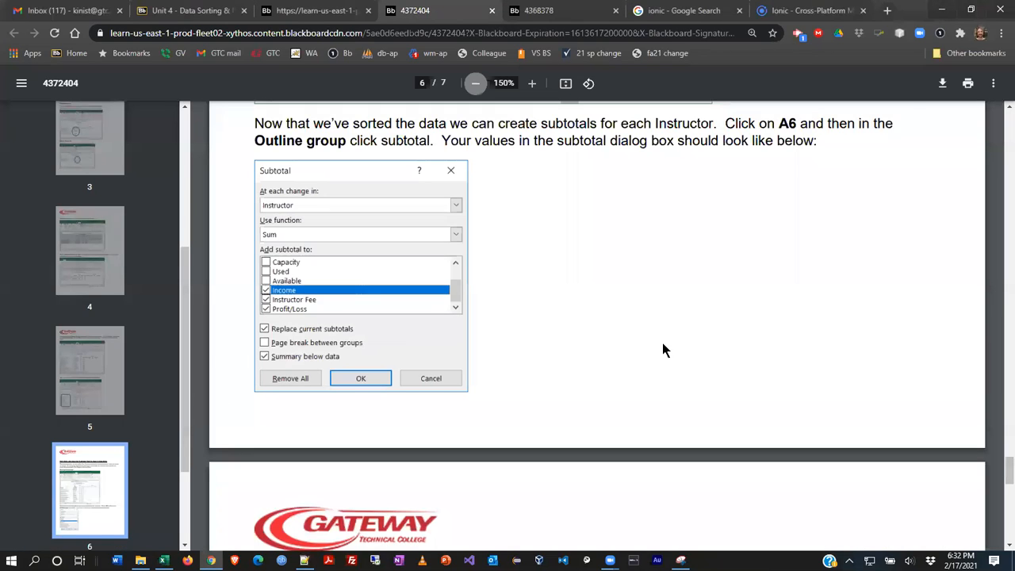
key(alt+Tab)
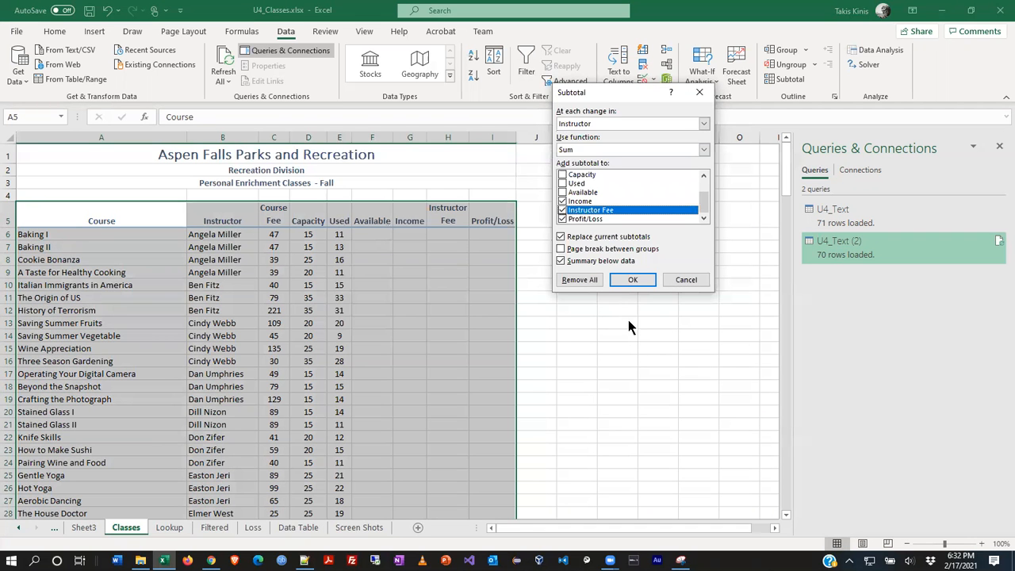
click(626, 279)
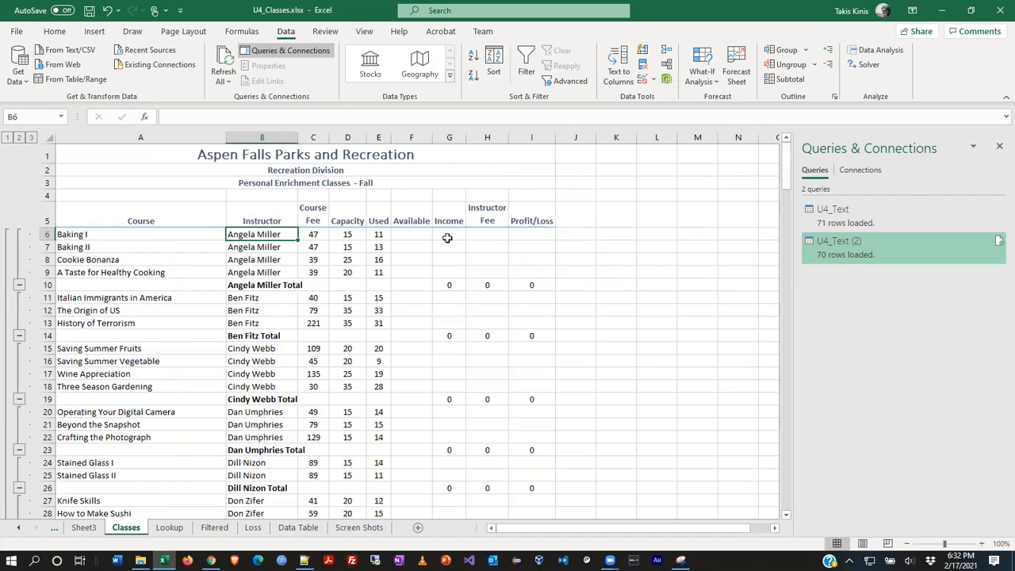
Review the sorted example and Subtotal instructions in the Chrome PDF, return to Excel, and undo the subtotals on the Classes sheet.
key(alt+Tab)
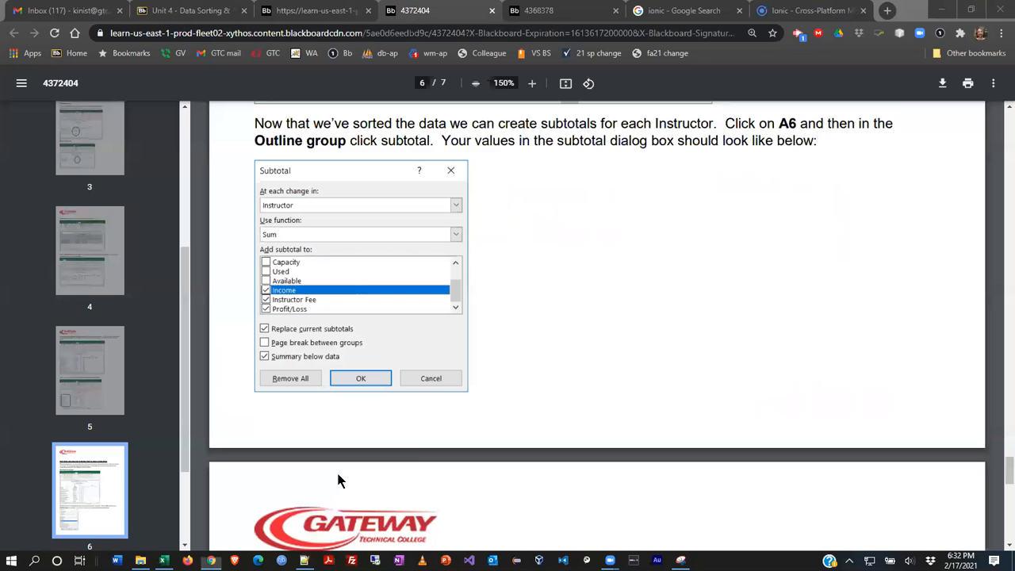
scroll(691, 325, up, 5)
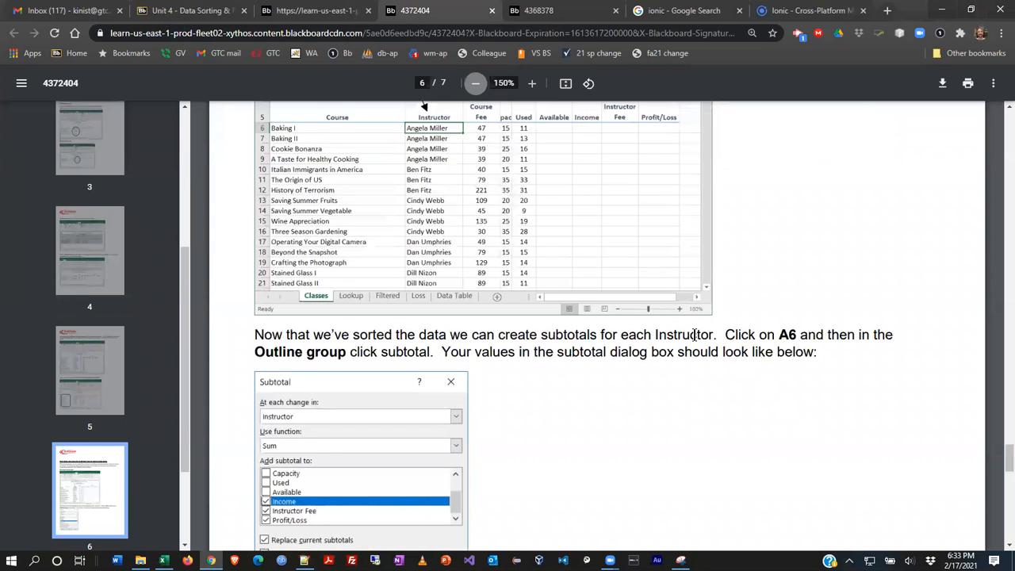
key(alt+Tab)
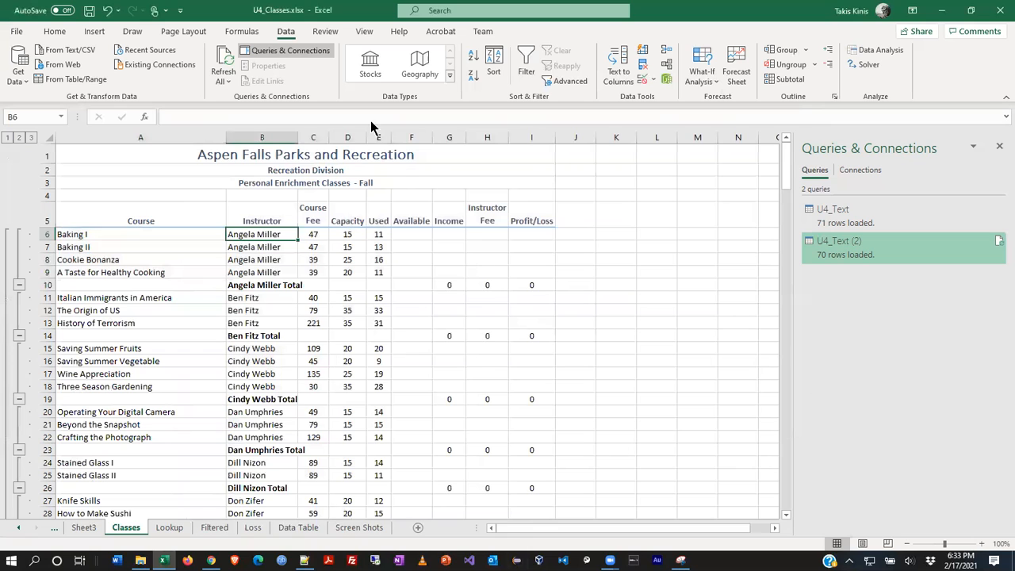
key(ctrl+z)
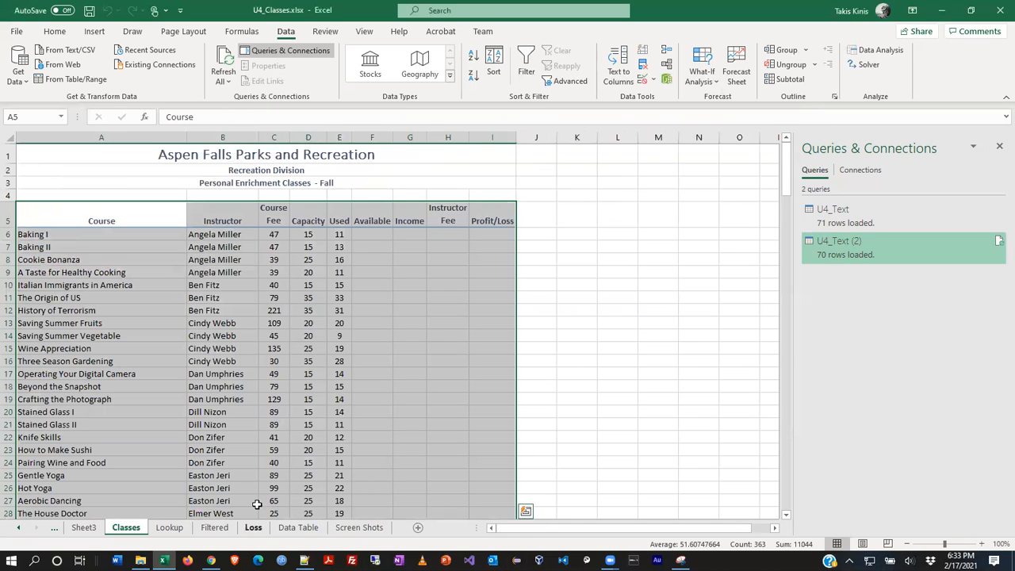
click(580, 302)
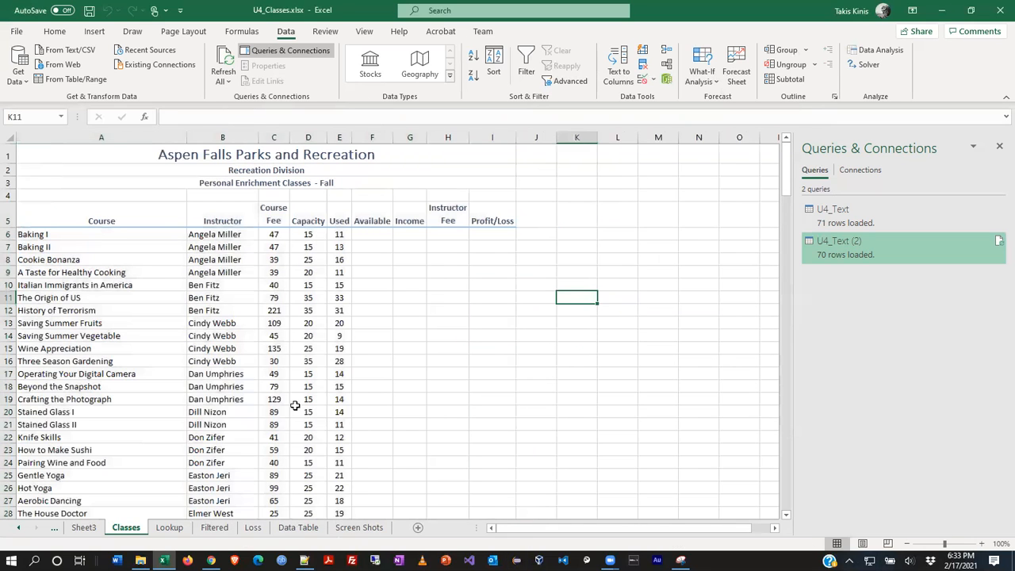
Check the first class row's cells under Available, Income, Instructor Fee and Profit/Loss for missing calculations.
click(381, 236)
click(414, 235)
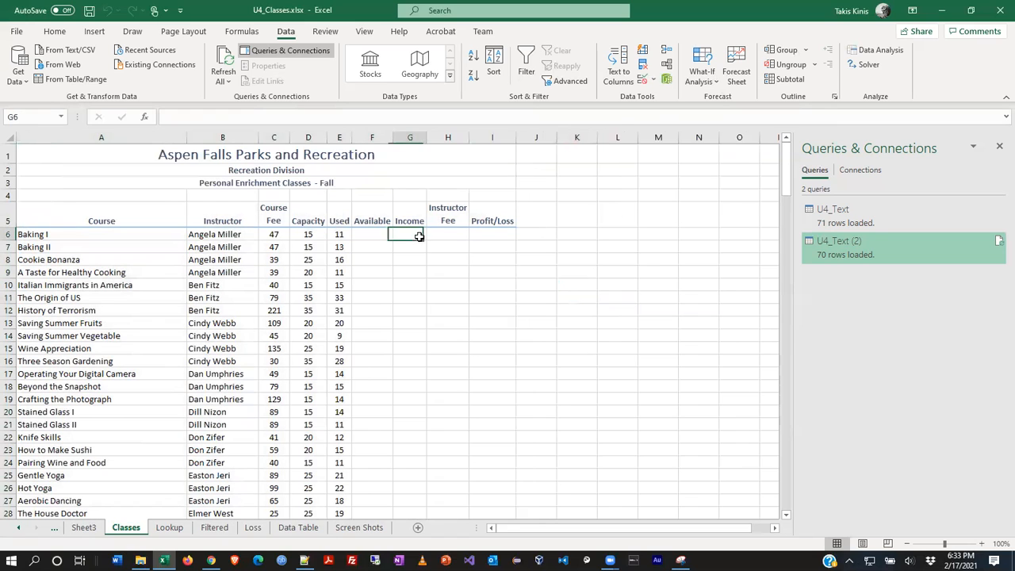
click(447, 246)
click(489, 237)
click(434, 236)
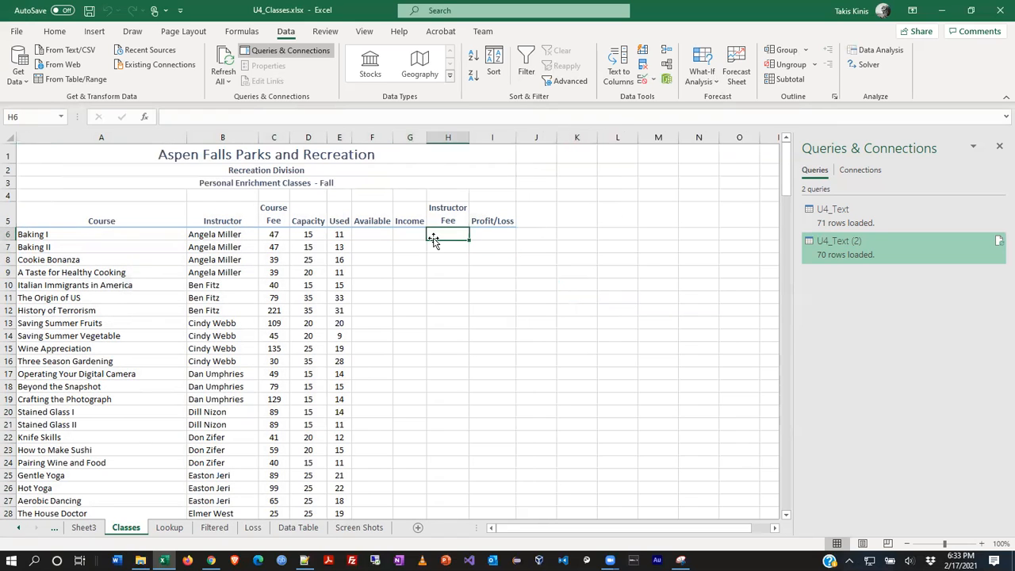
click(407, 233)
click(383, 234)
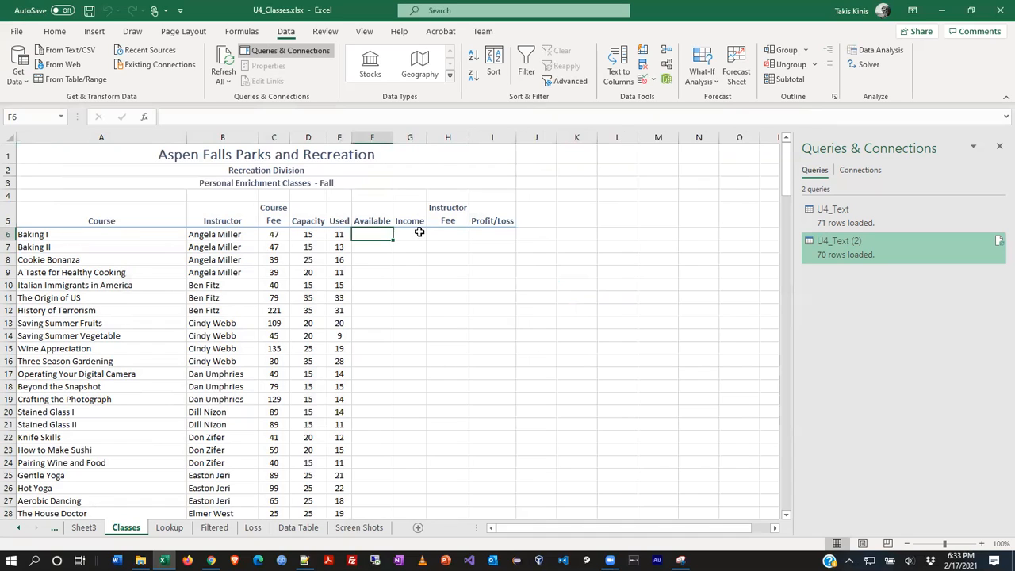
click(420, 235)
click(449, 235)
click(497, 235)
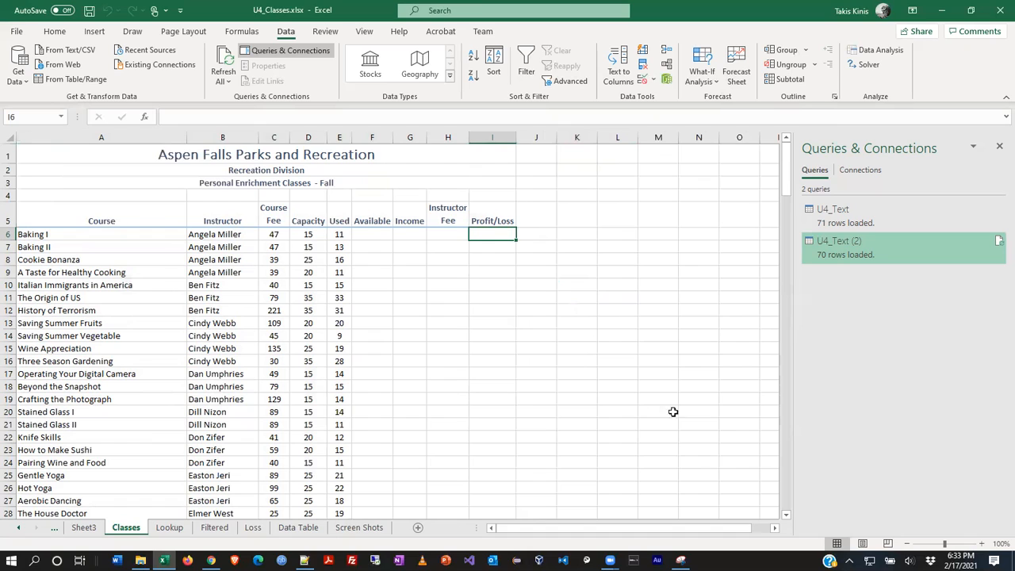
click(618, 363)
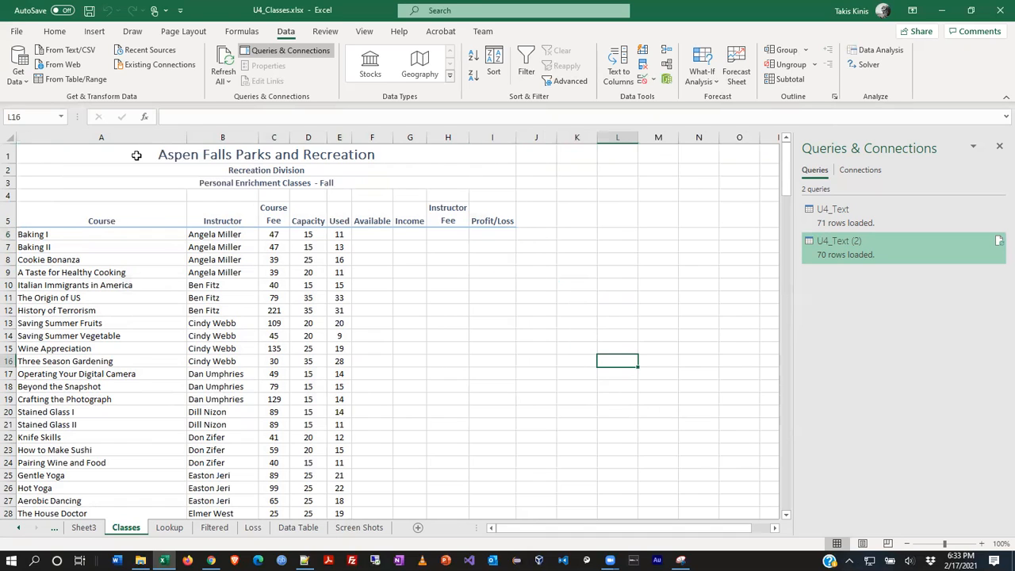
Select the Watercolor Painting formulas in F43:I43 and fill them upward through row 6.
click(55, 31)
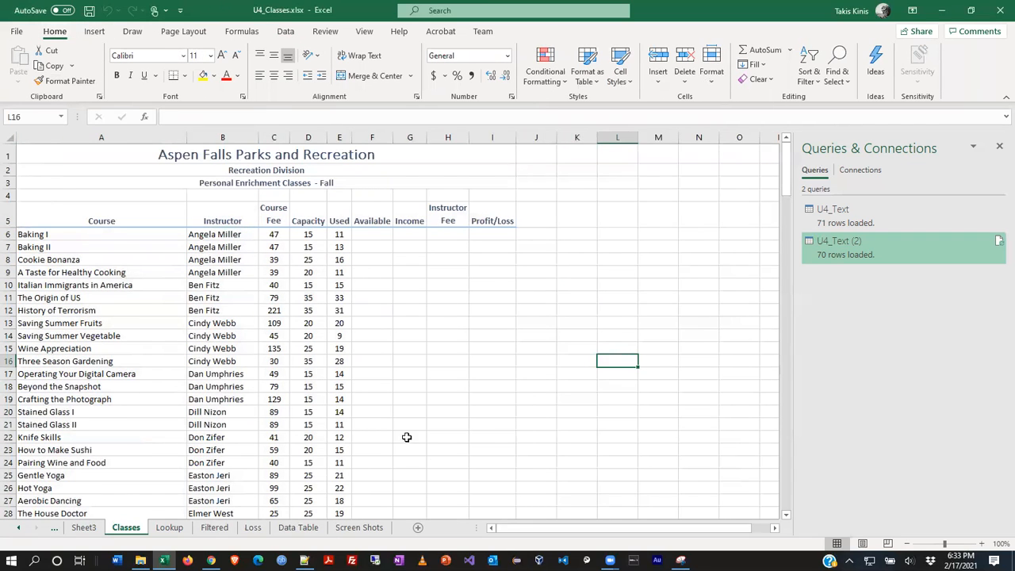
scroll(722, 324, down, 9)
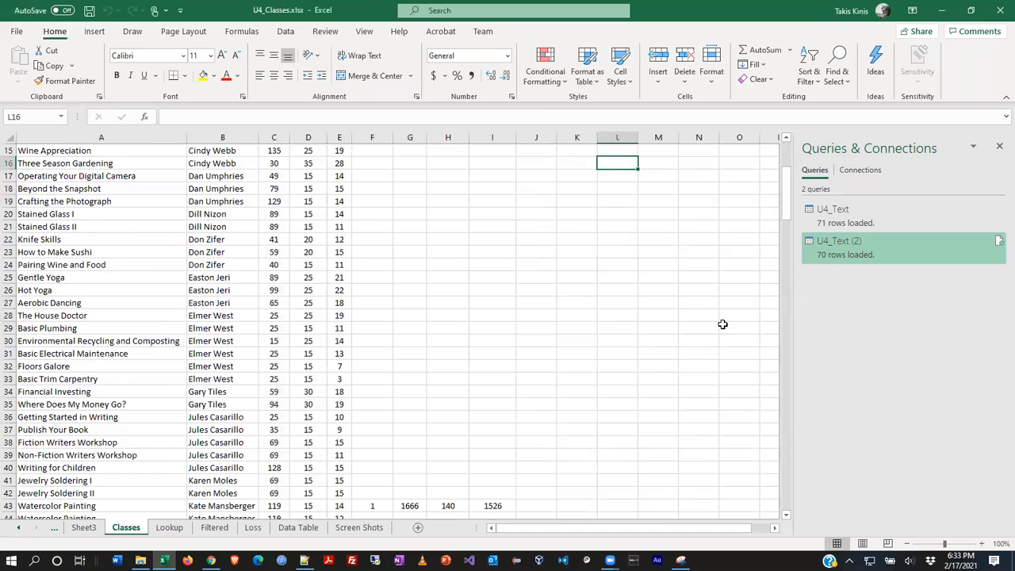
scroll(727, 333, up, 1)
click(373, 353)
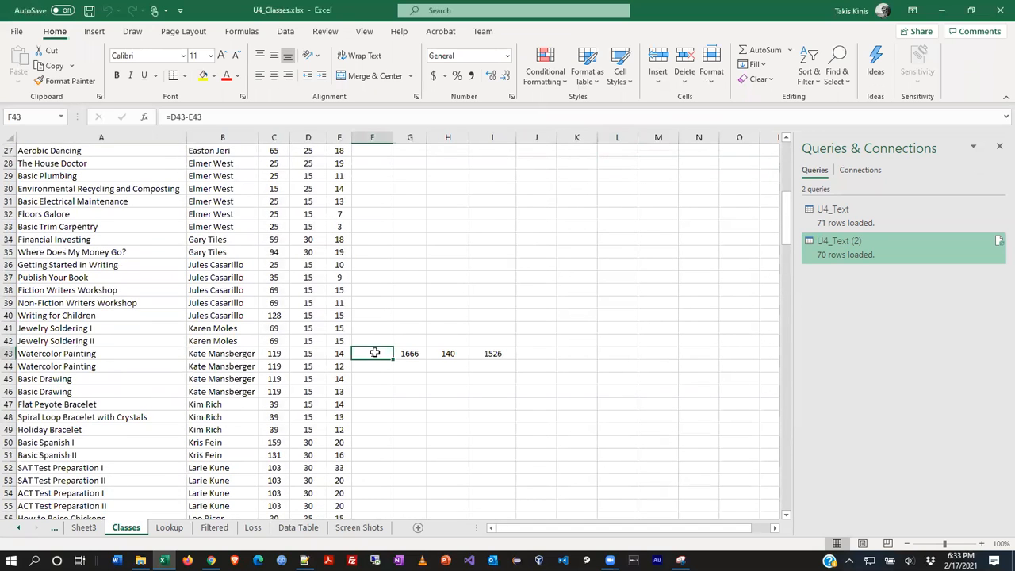
drag(386, 353, 511, 354)
scroll(499, 423, up, 3)
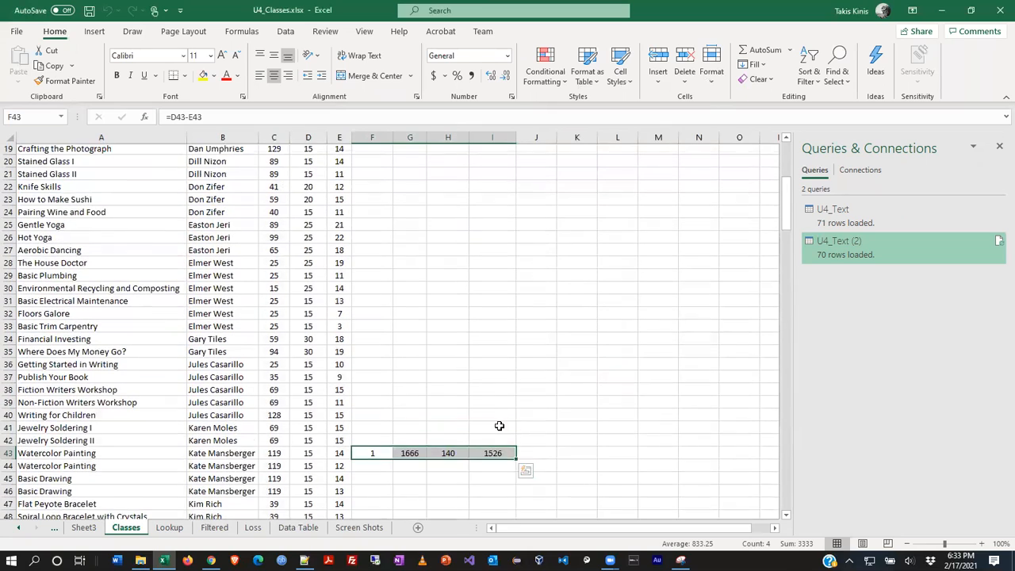
drag(517, 462, 501, 185)
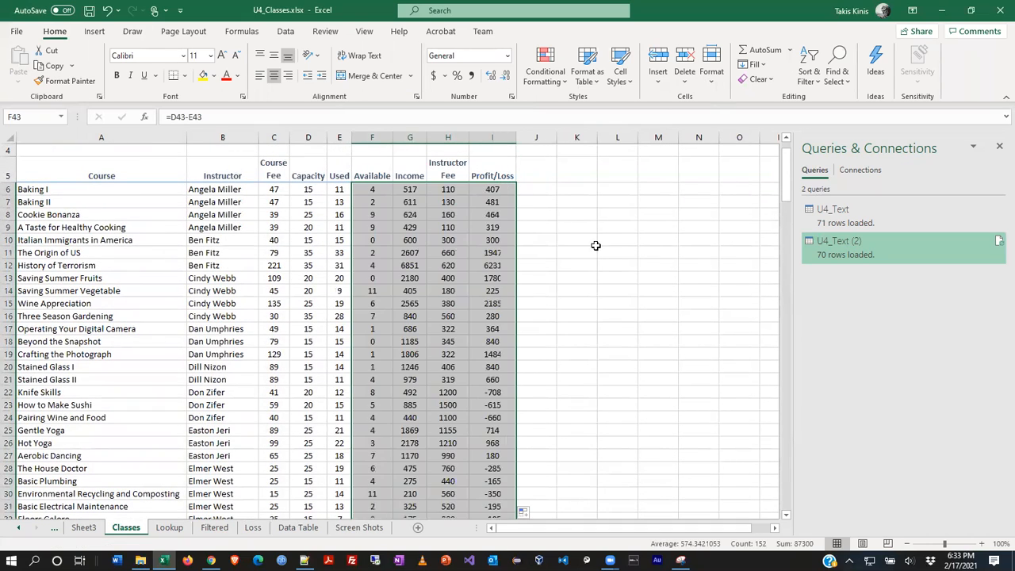
Reselect the formulas in F43:I43 and fill them down through the last class in row 75.
click(624, 309)
scroll(628, 314, down, 8)
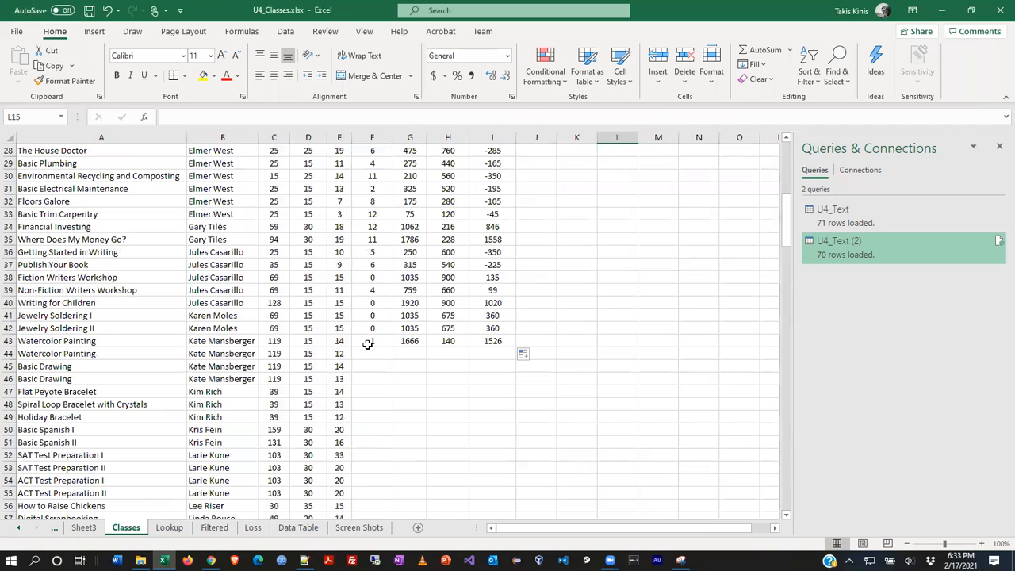
click(379, 344)
drag(380, 343, 505, 210)
scroll(576, 222, up, 3)
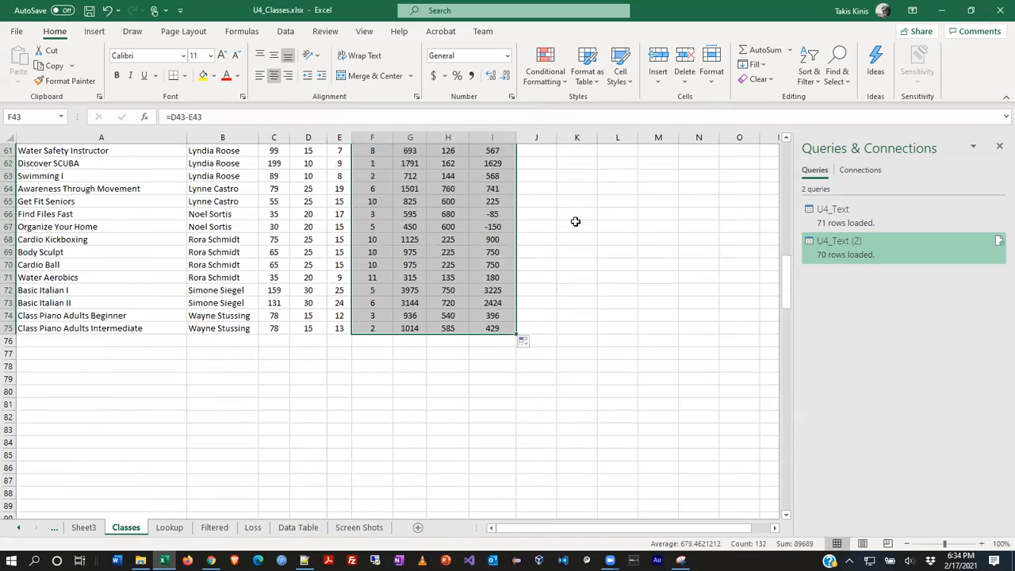
From cell B7, apply Sum subtotals for Income, Instructor Fee and Profit/Loss at each change in Instructor.
scroll(575, 221, up, 20)
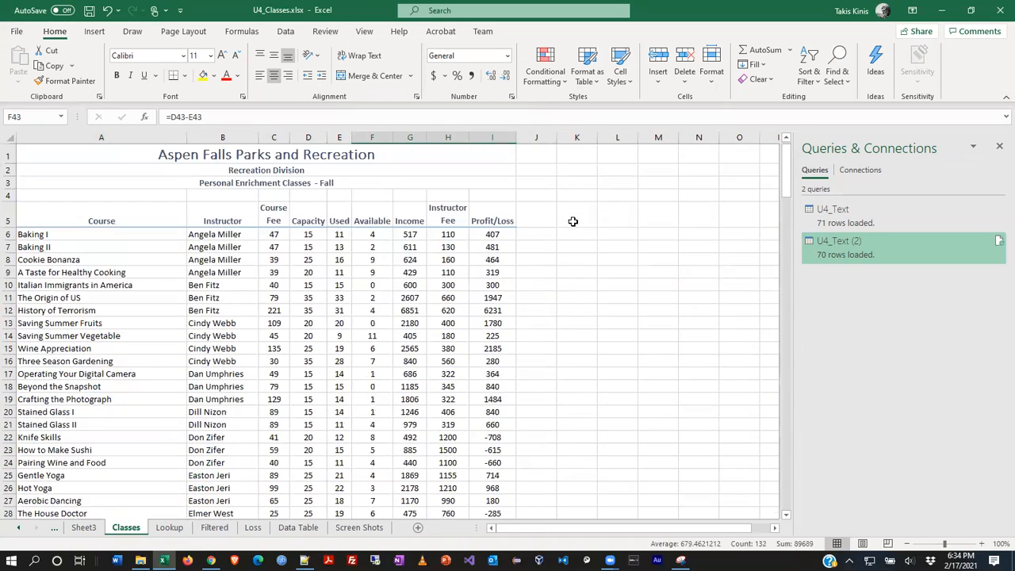
click(226, 246)
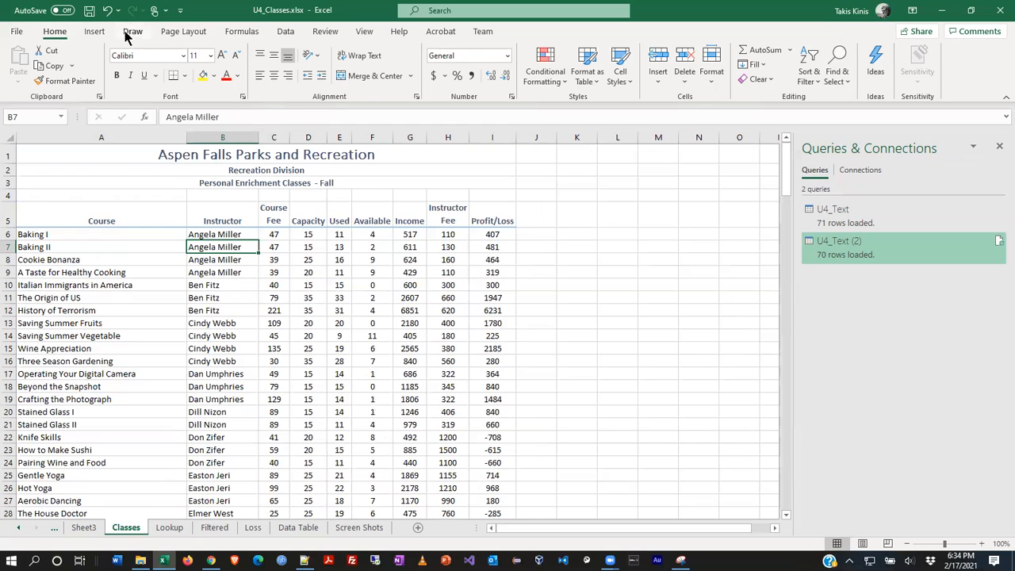
click(289, 35)
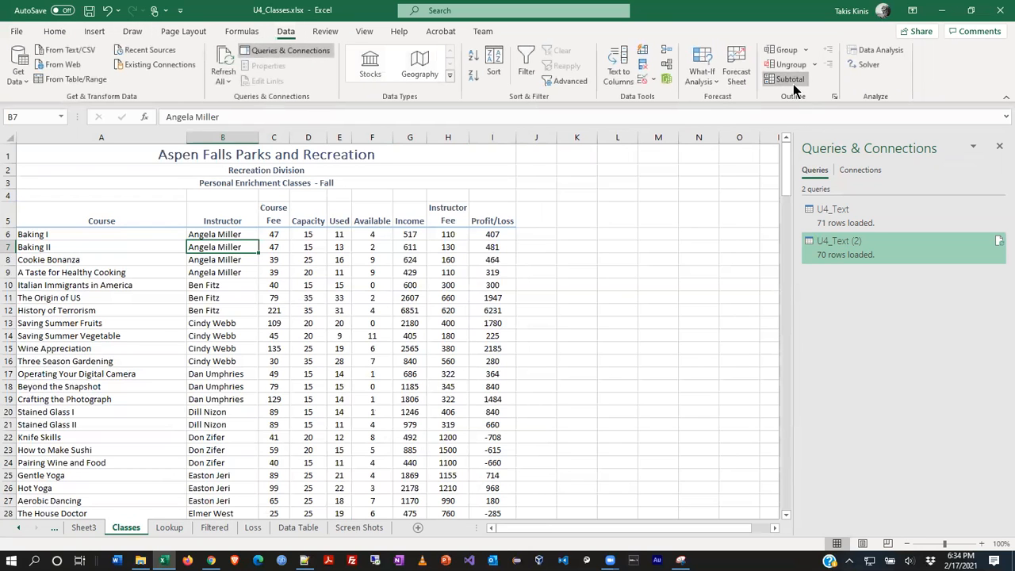
click(790, 80)
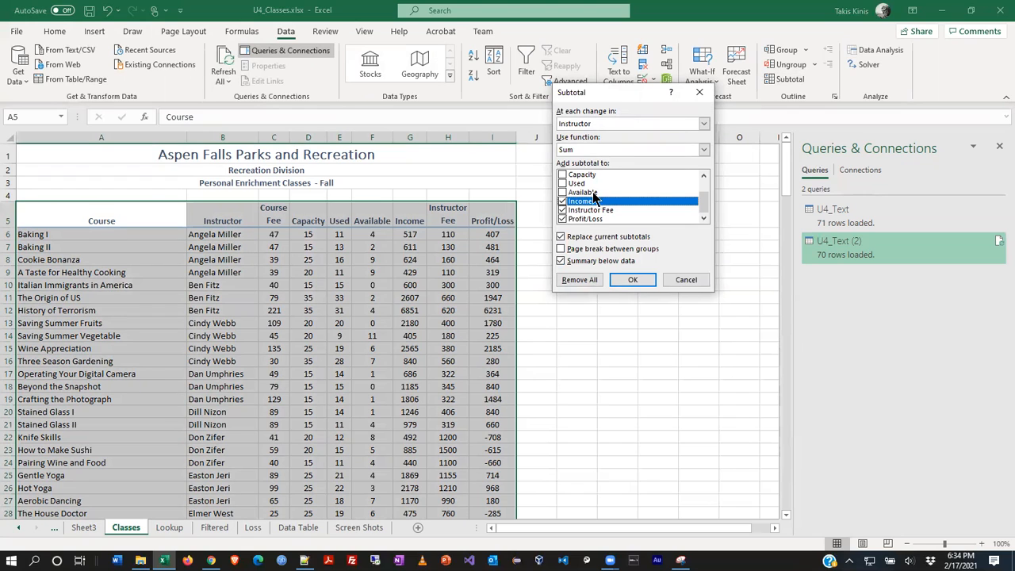
click(632, 282)
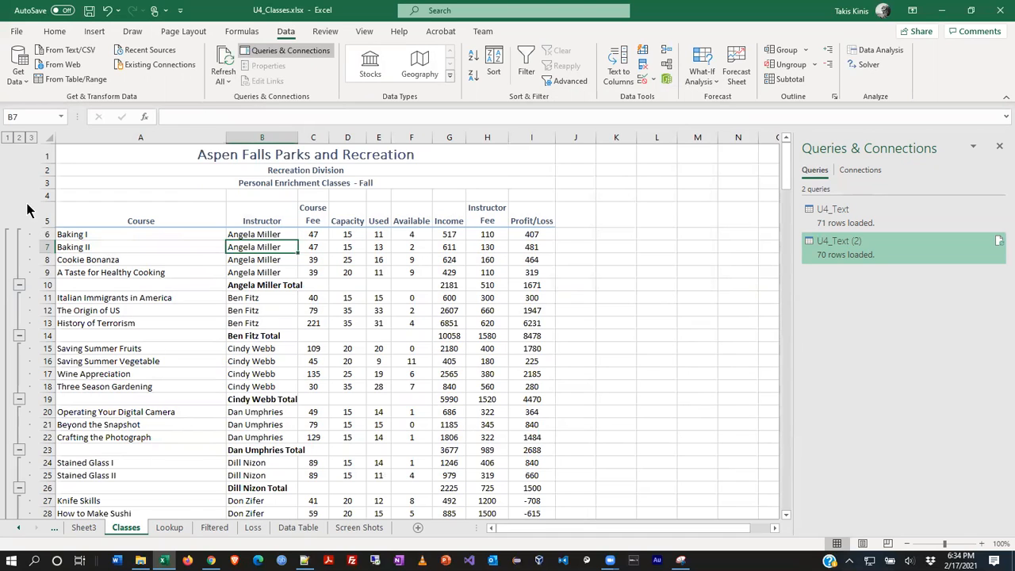
Collapse the outline to the grand total row, expand it again, and examine the instructor subtotals.
click(7, 139)
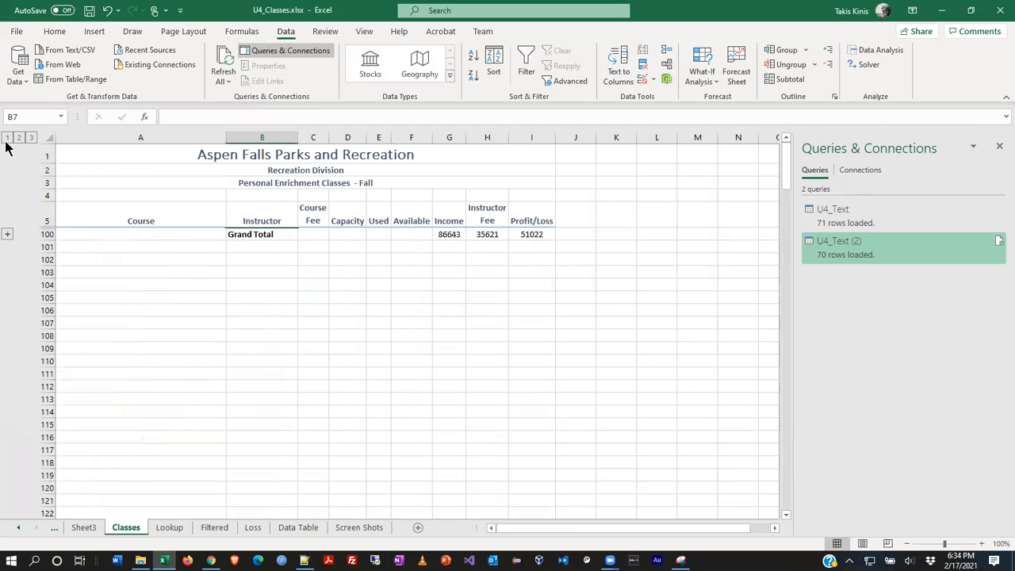
click(8, 233)
scroll(8, 238, down, 1)
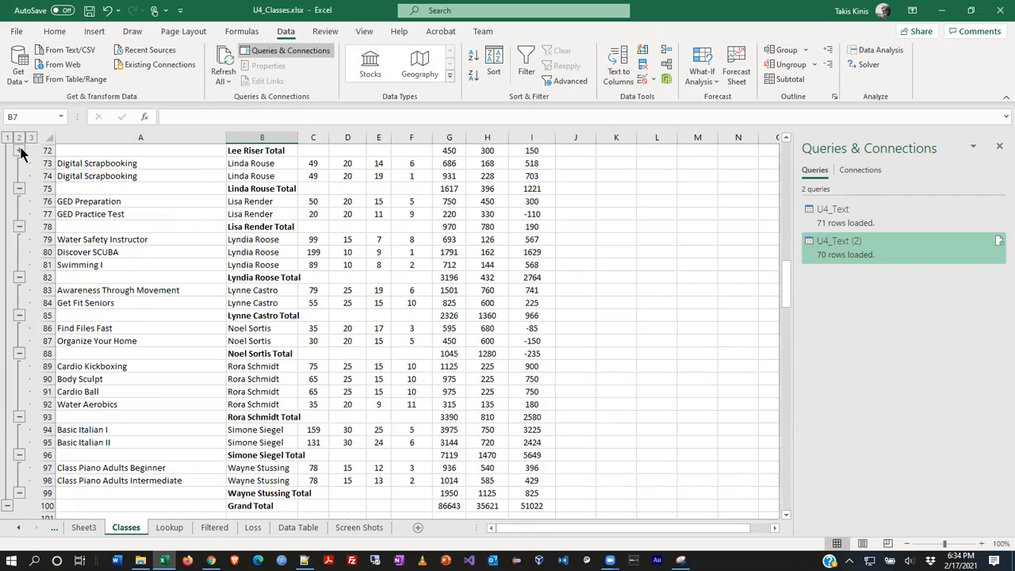
Remove all subtotals and reapply Sum subtotals for Income, Instructor Fee and Profit/Loss at each change in Instructor.
scroll(22, 152, up, 1)
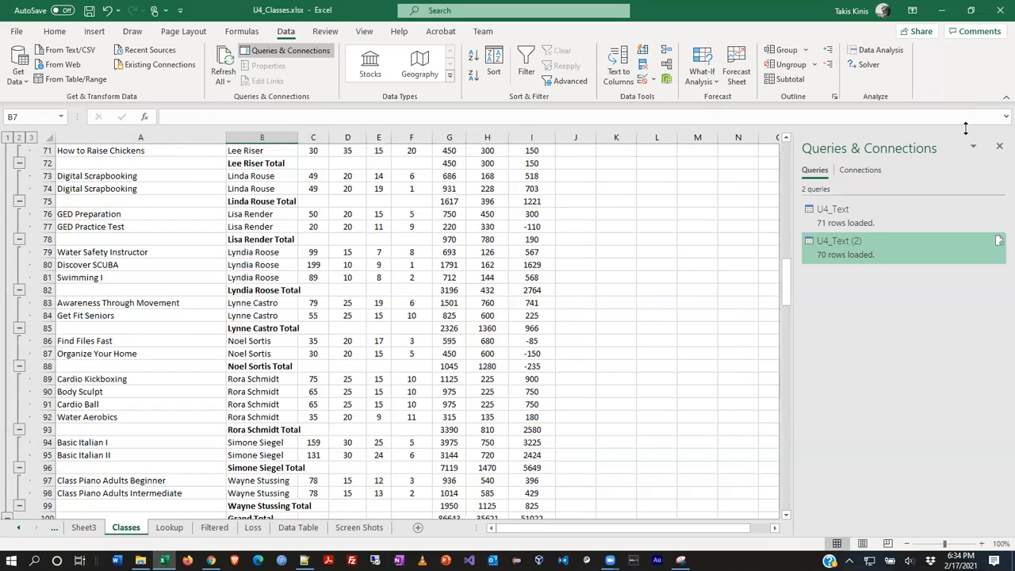
click(785, 79)
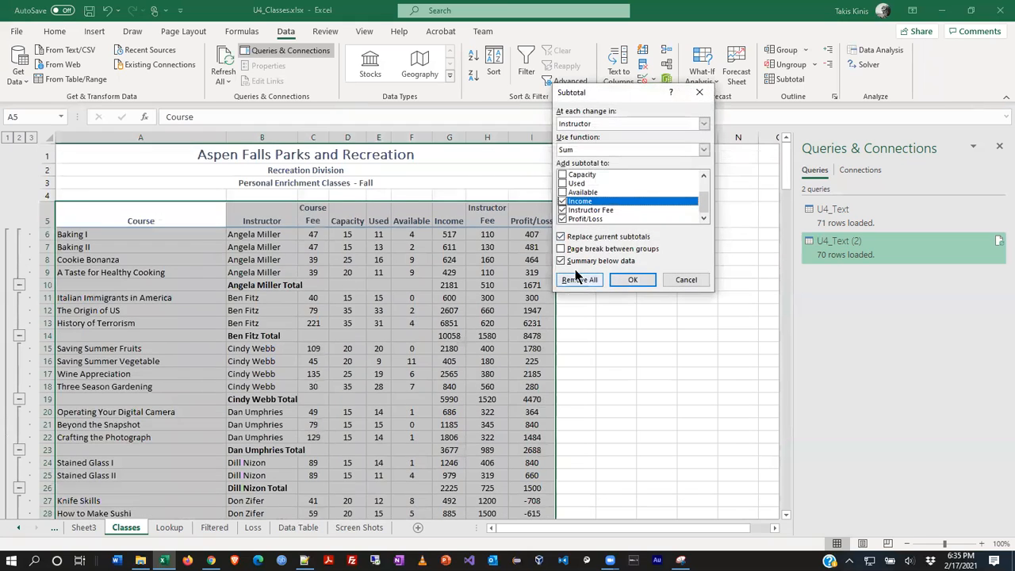
click(594, 282)
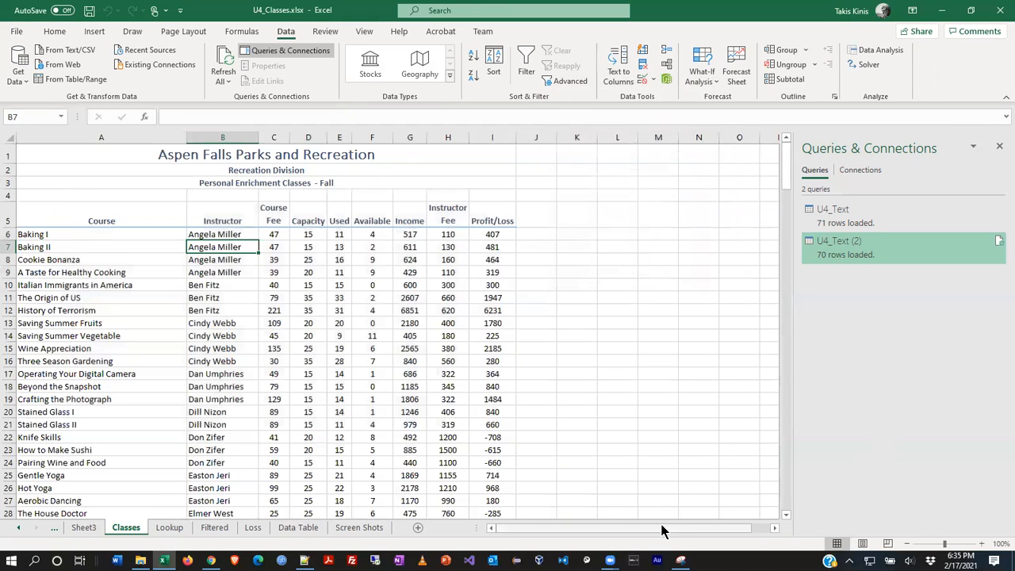
click(802, 81)
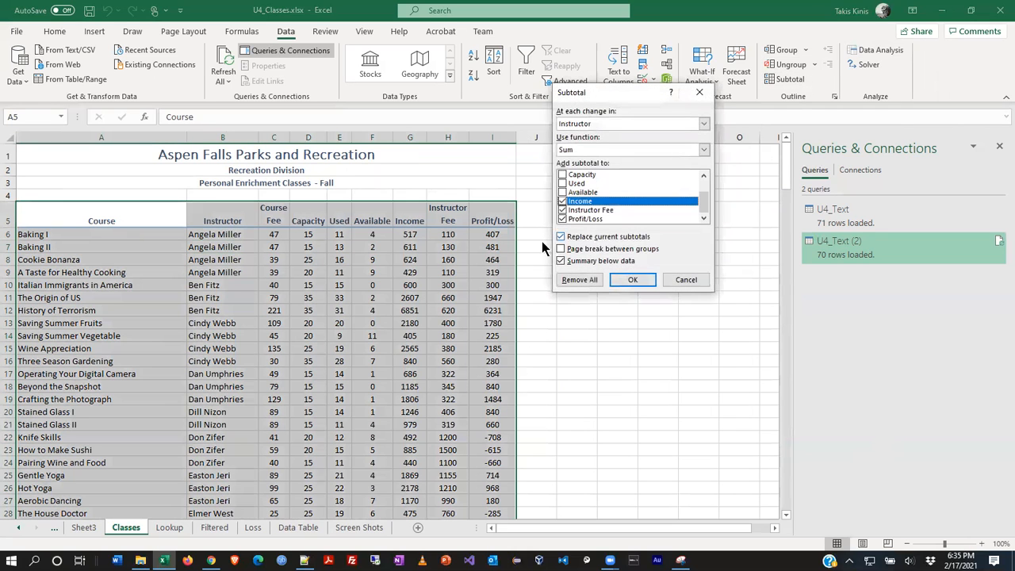
click(635, 281)
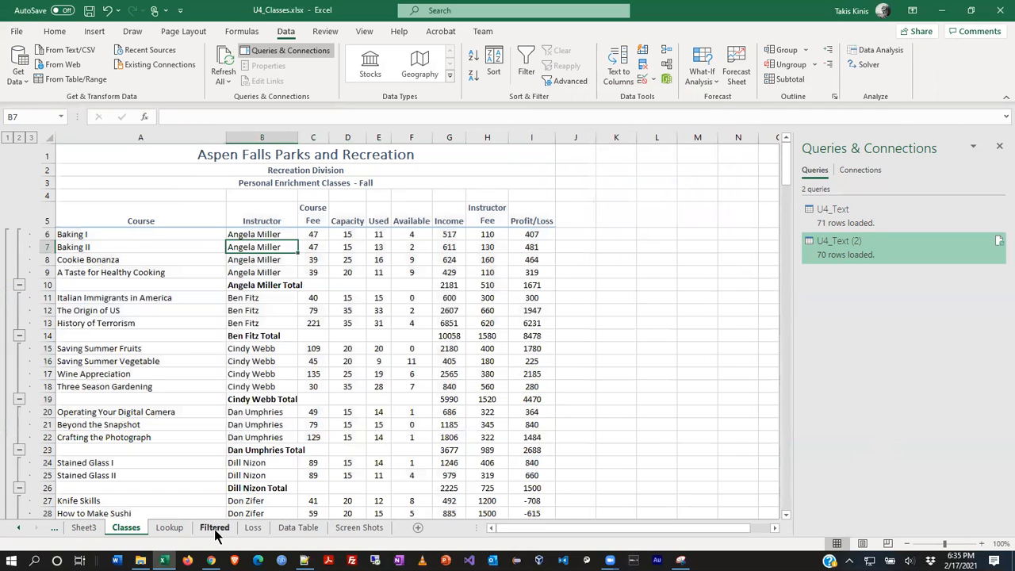
Collapse the outline to instructor totals and to the grand total, restore full detail at level 3, and look through the classes.
click(19, 137)
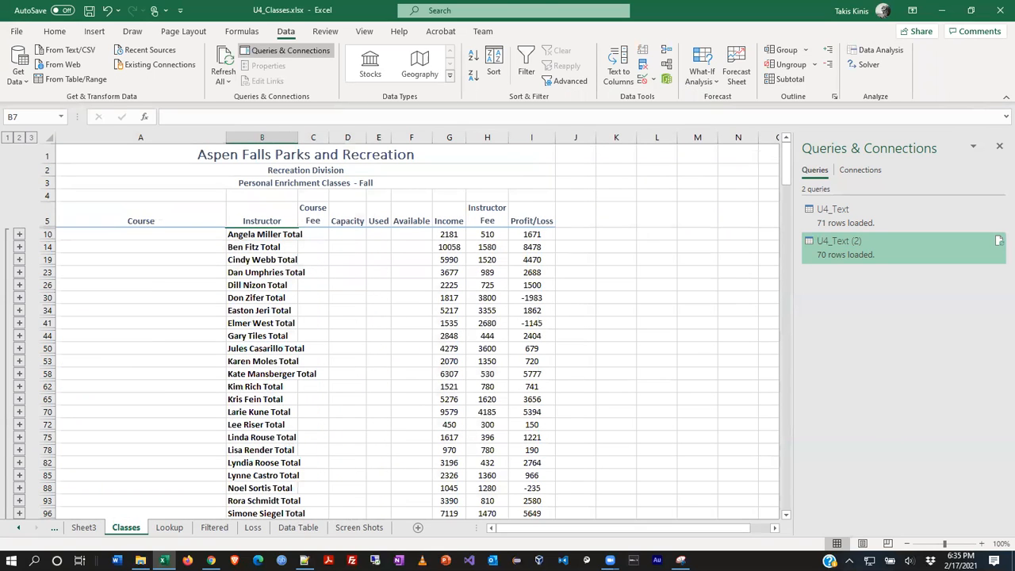
click(7, 138)
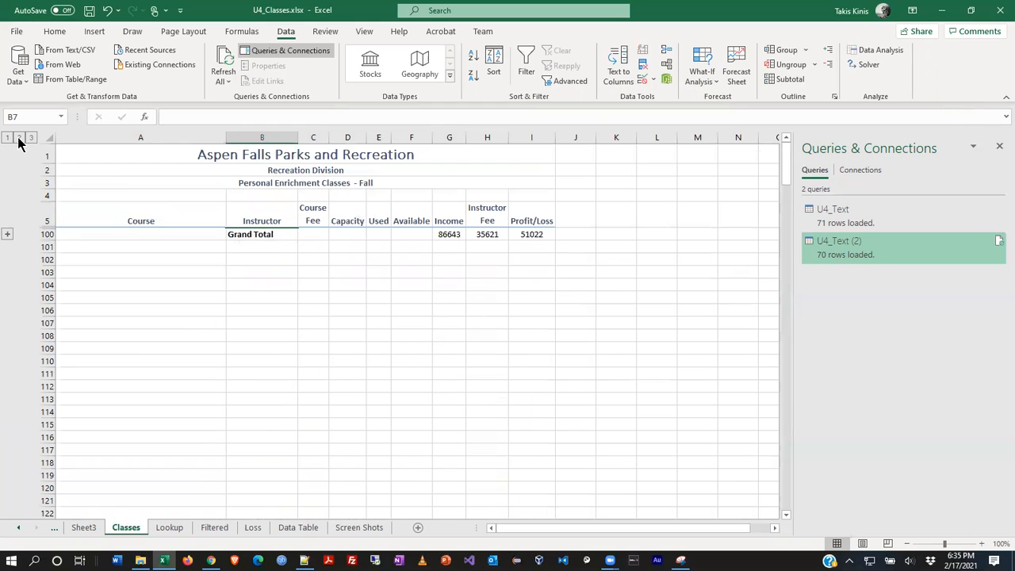
click(19, 137)
click(31, 137)
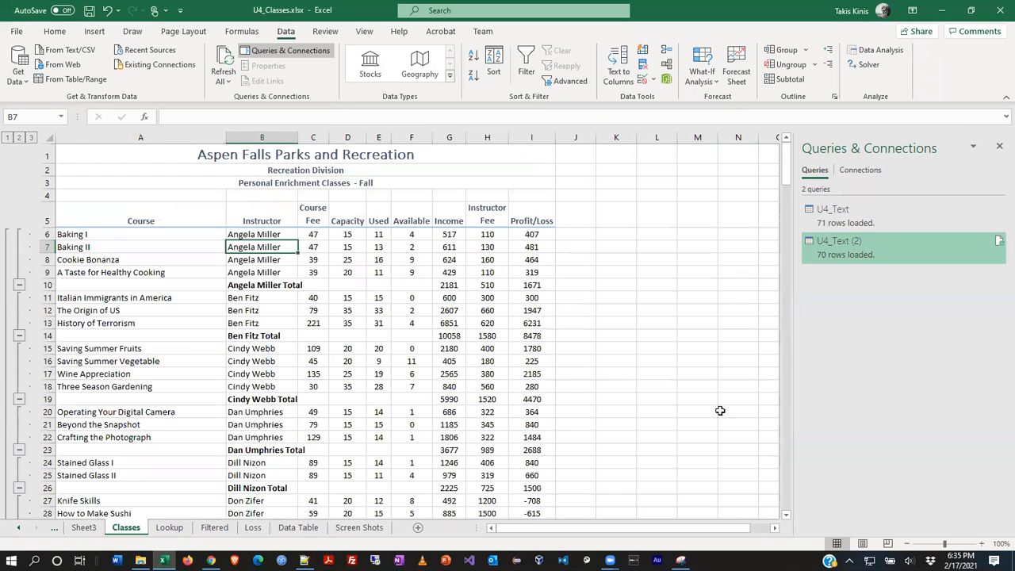
scroll(757, 372, down, 9)
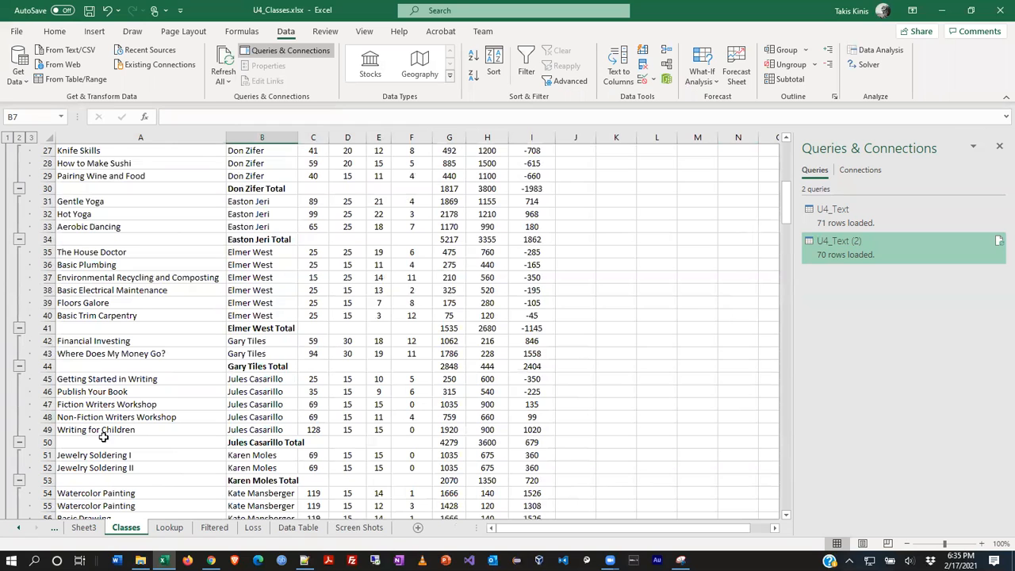
scroll(685, 308, up, 1)
scroll(684, 307, up, 9)
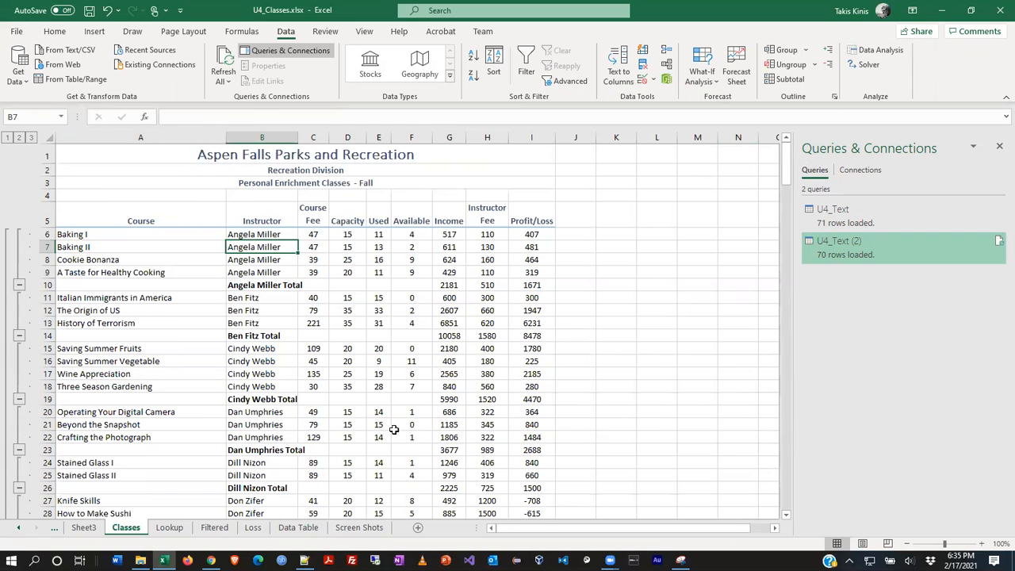
Switch to the assignment PDF in Chrome and review the expected subtotal screen on page 7 and the filtering instructions on page 5.
key(alt+Tab)
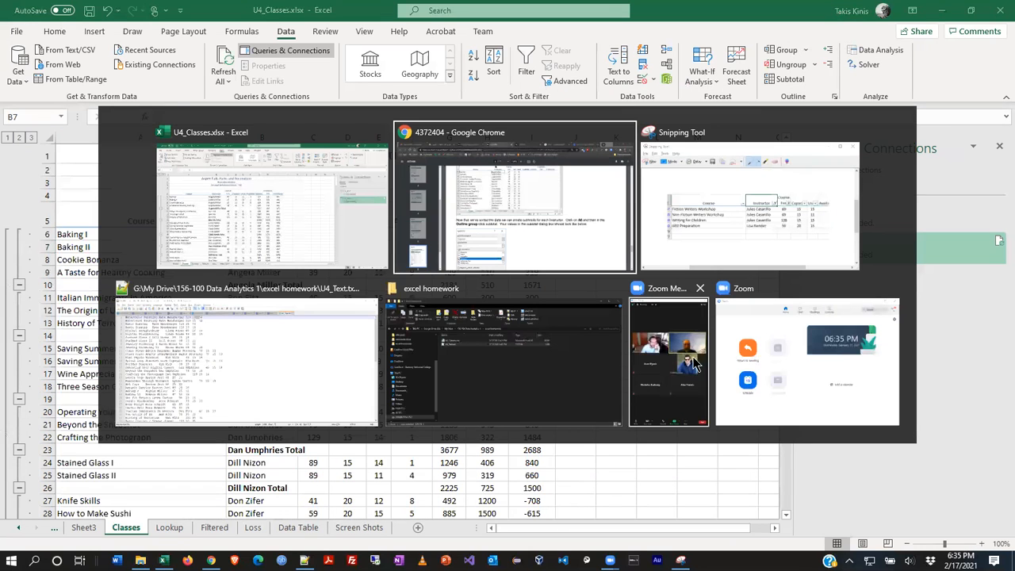
click(590, 155)
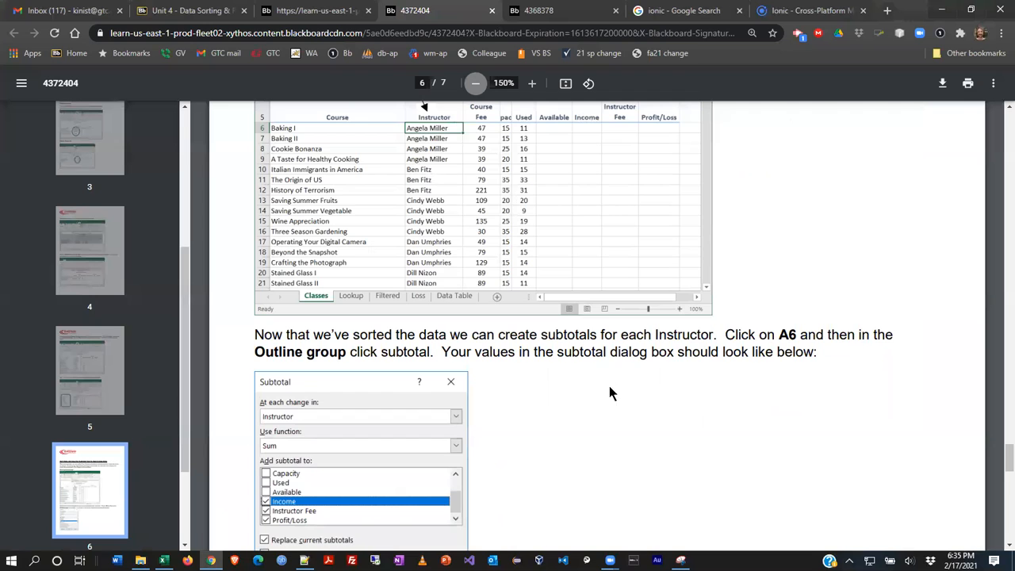
scroll(780, 380, down, 6)
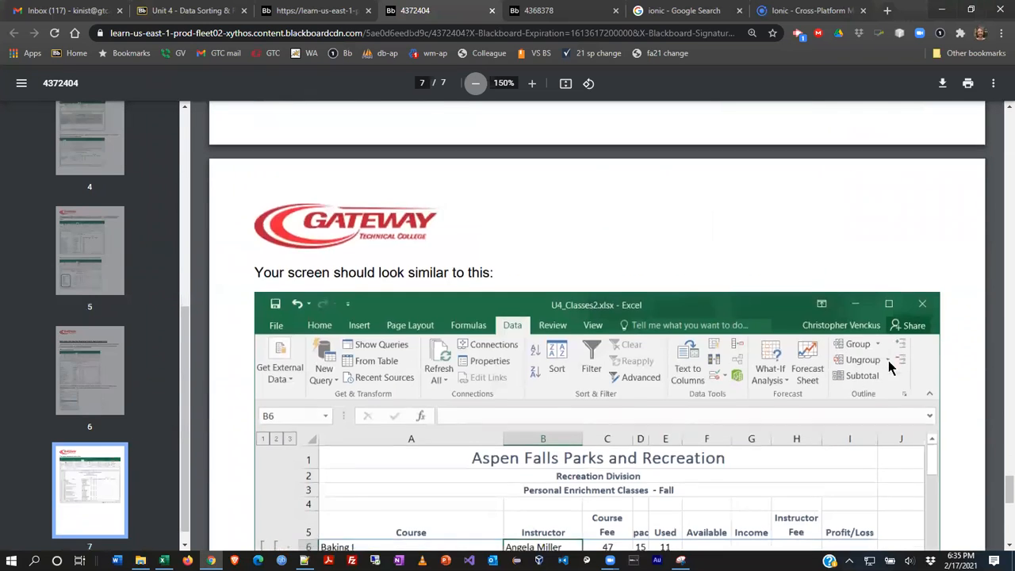
scroll(889, 362, down, 3)
scroll(888, 362, down, 6)
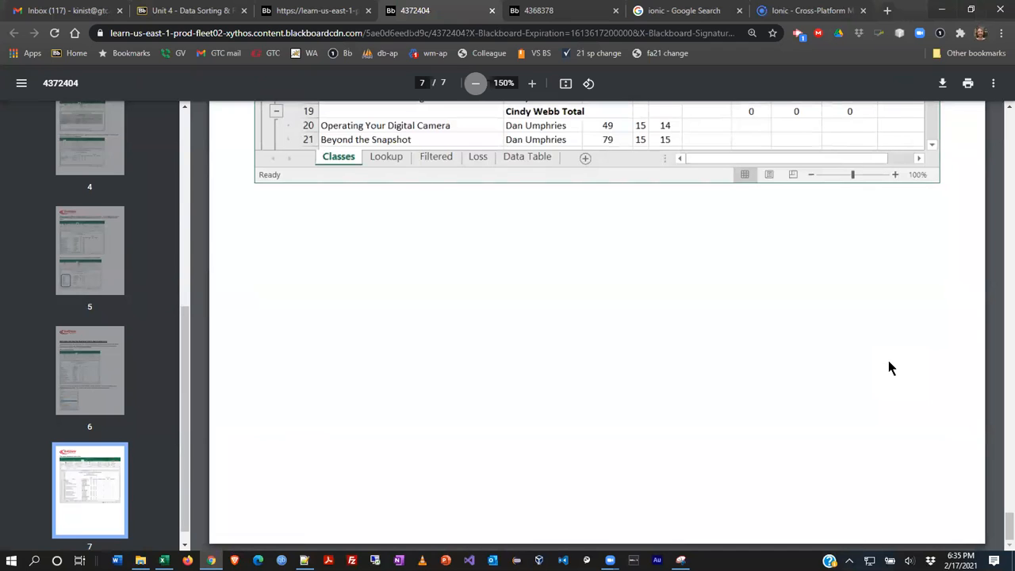
scroll(892, 360, up, 10)
scroll(903, 349, up, 10)
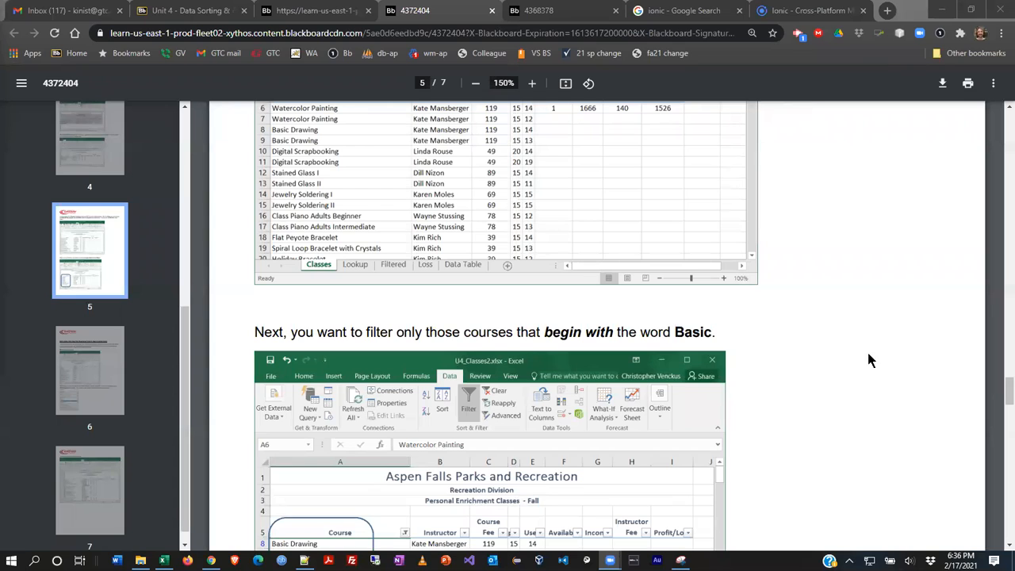
scroll(820, 336, down, 1)
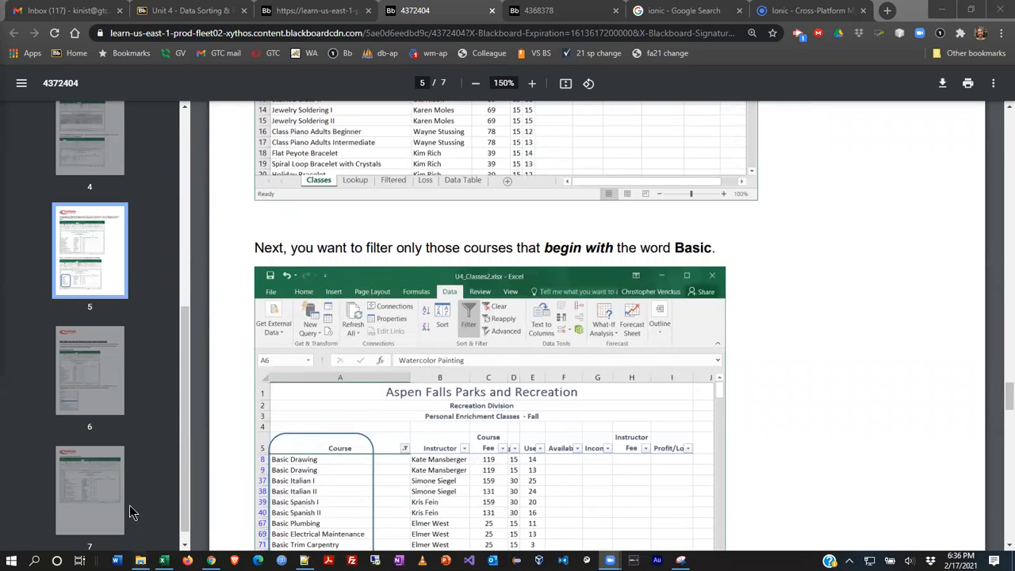
Switch back to Excel, review the Screen Shots sheet, select the filtered data and A14:I23 on the Filtered sheet, and return to Classes.
click(163, 561)
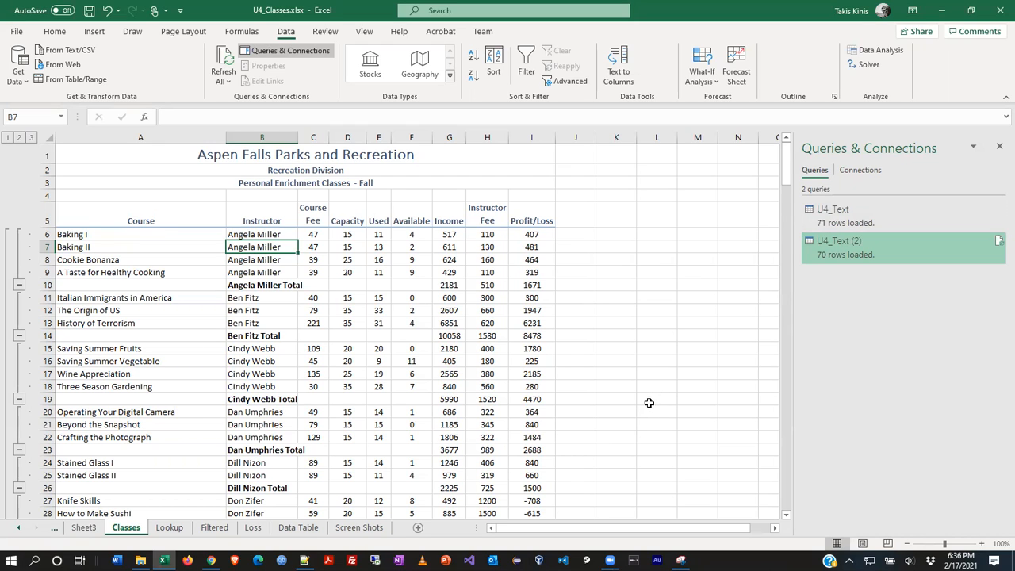
click(359, 528)
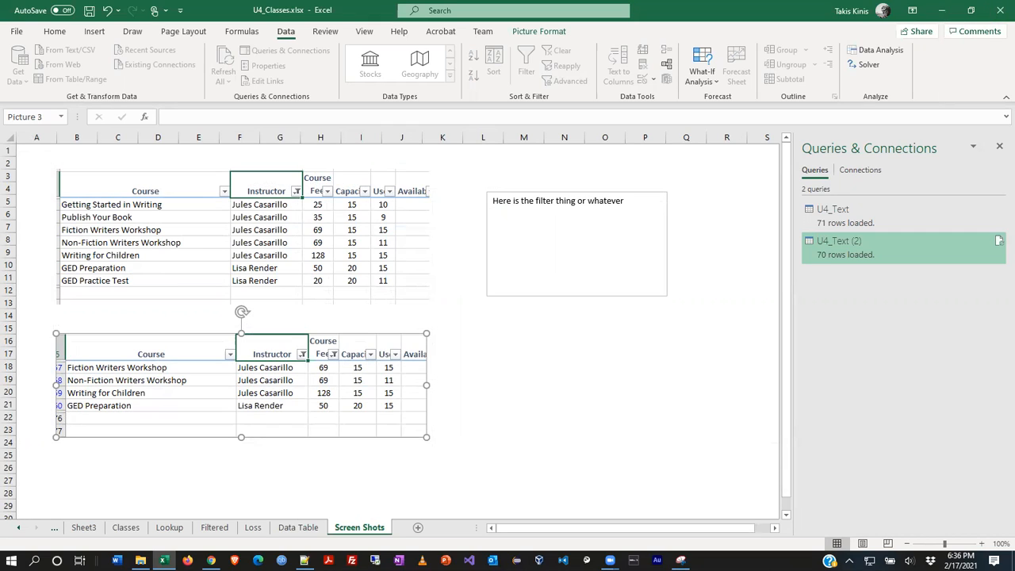
click(214, 528)
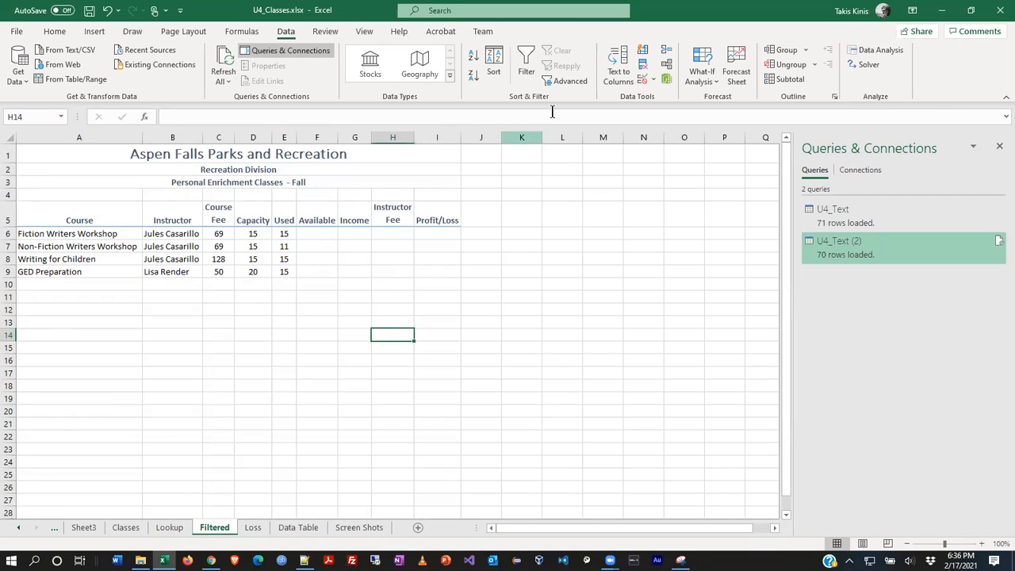
drag(55, 156, 372, 271)
drag(56, 335, 448, 451)
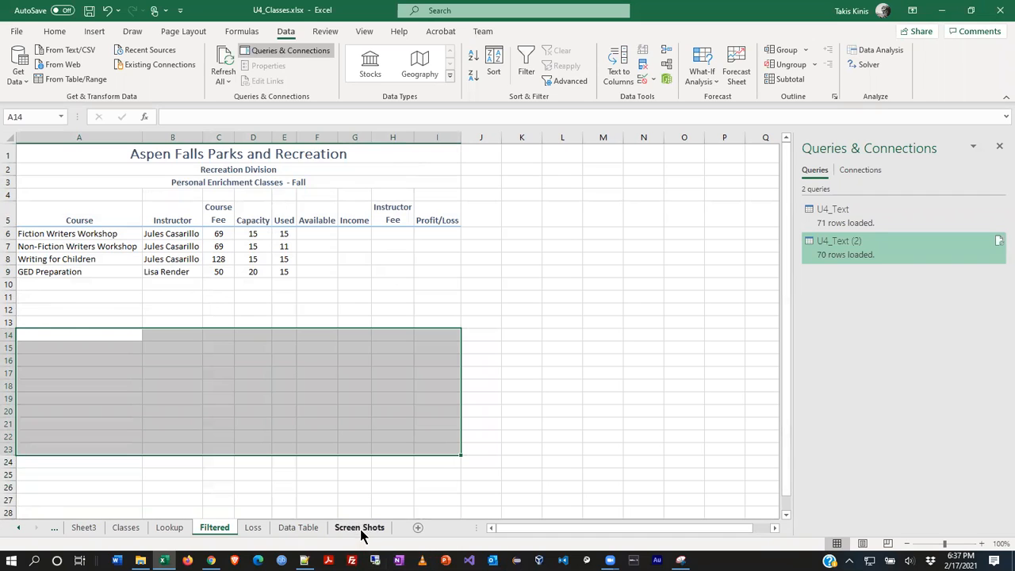
click(125, 527)
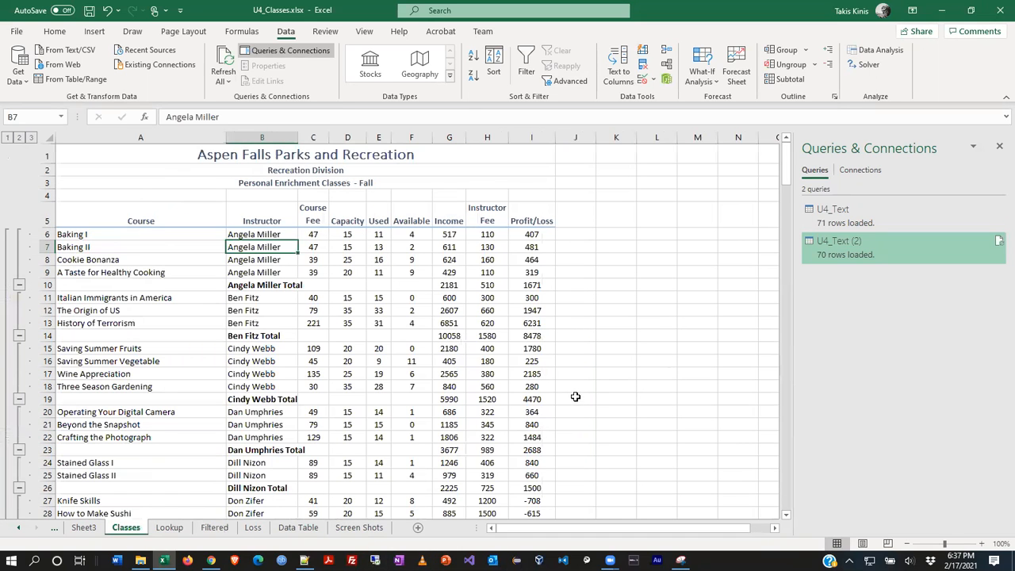